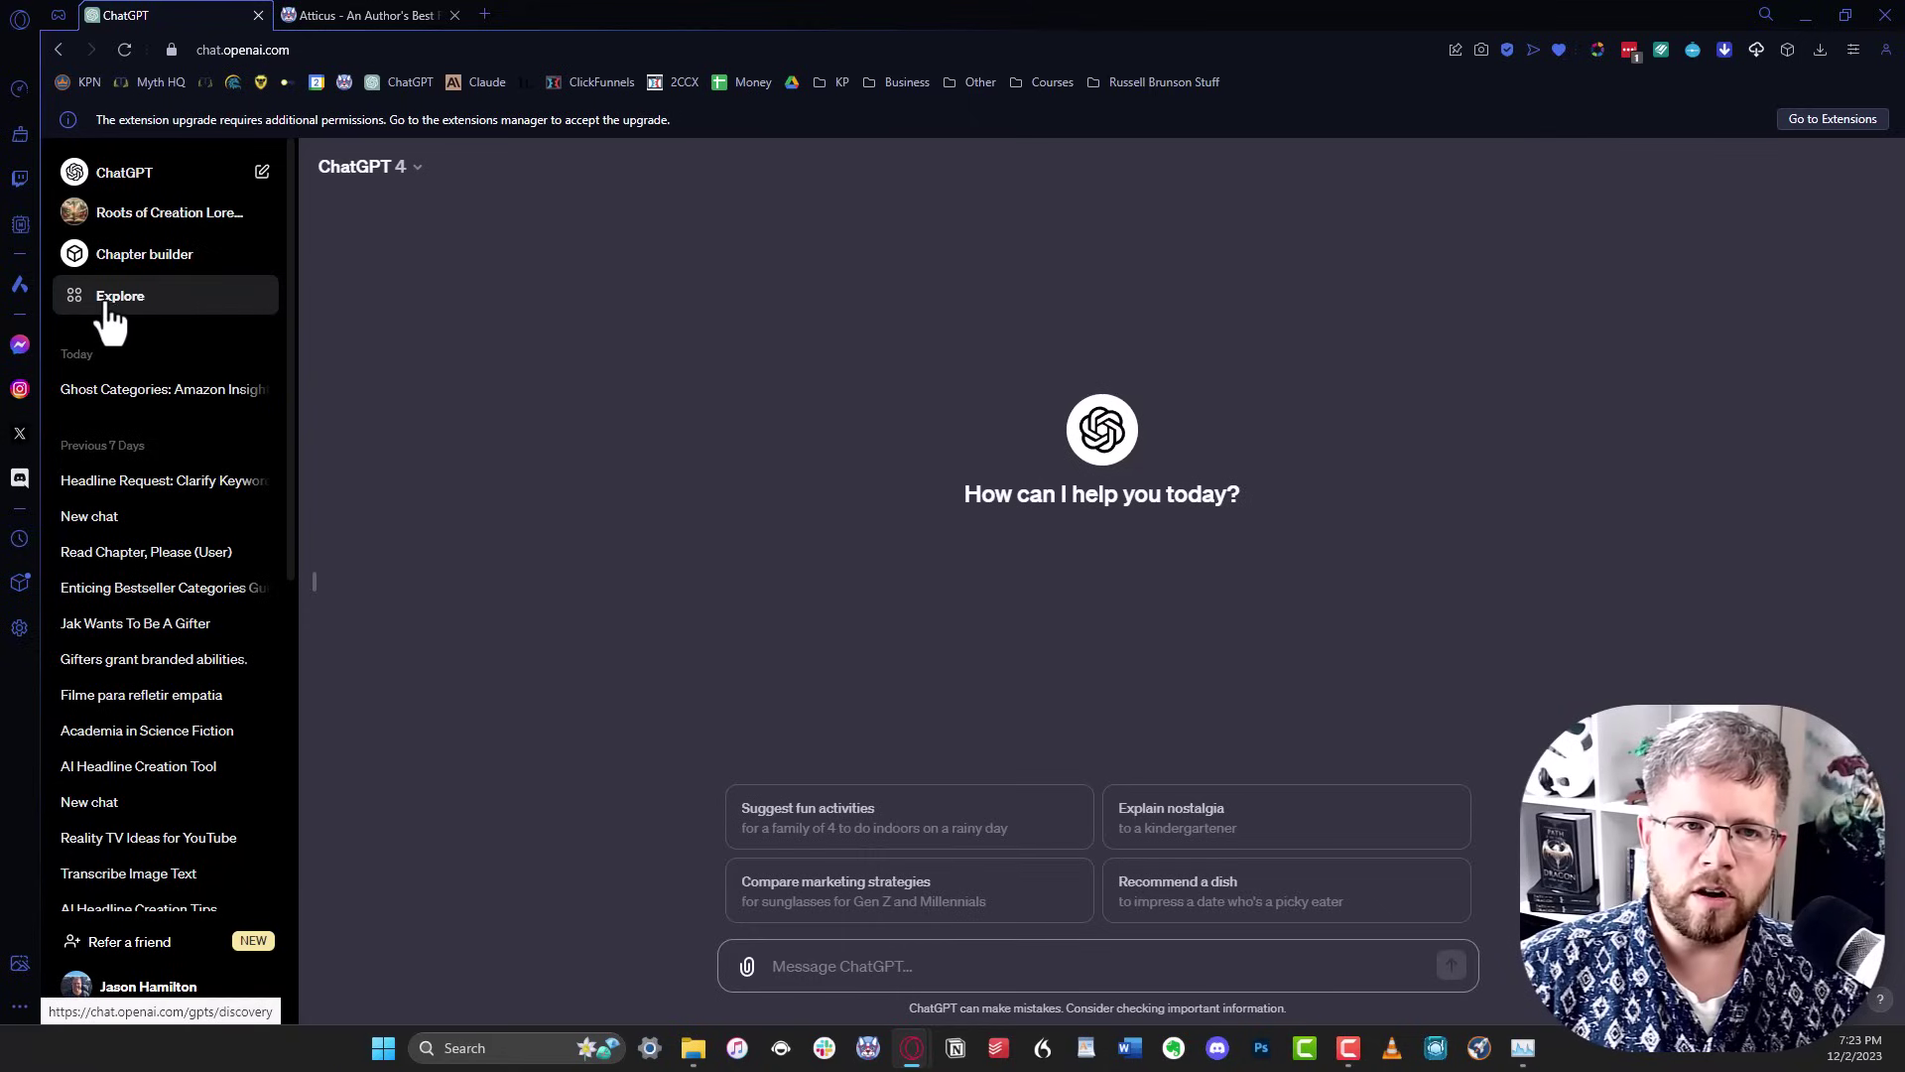
Browse the Explore GPTs page, loading more Made by OpenAI GPTs like DALL-E and Math Mentor.
{"action": "left_click", "coordinate": [107, 302]}
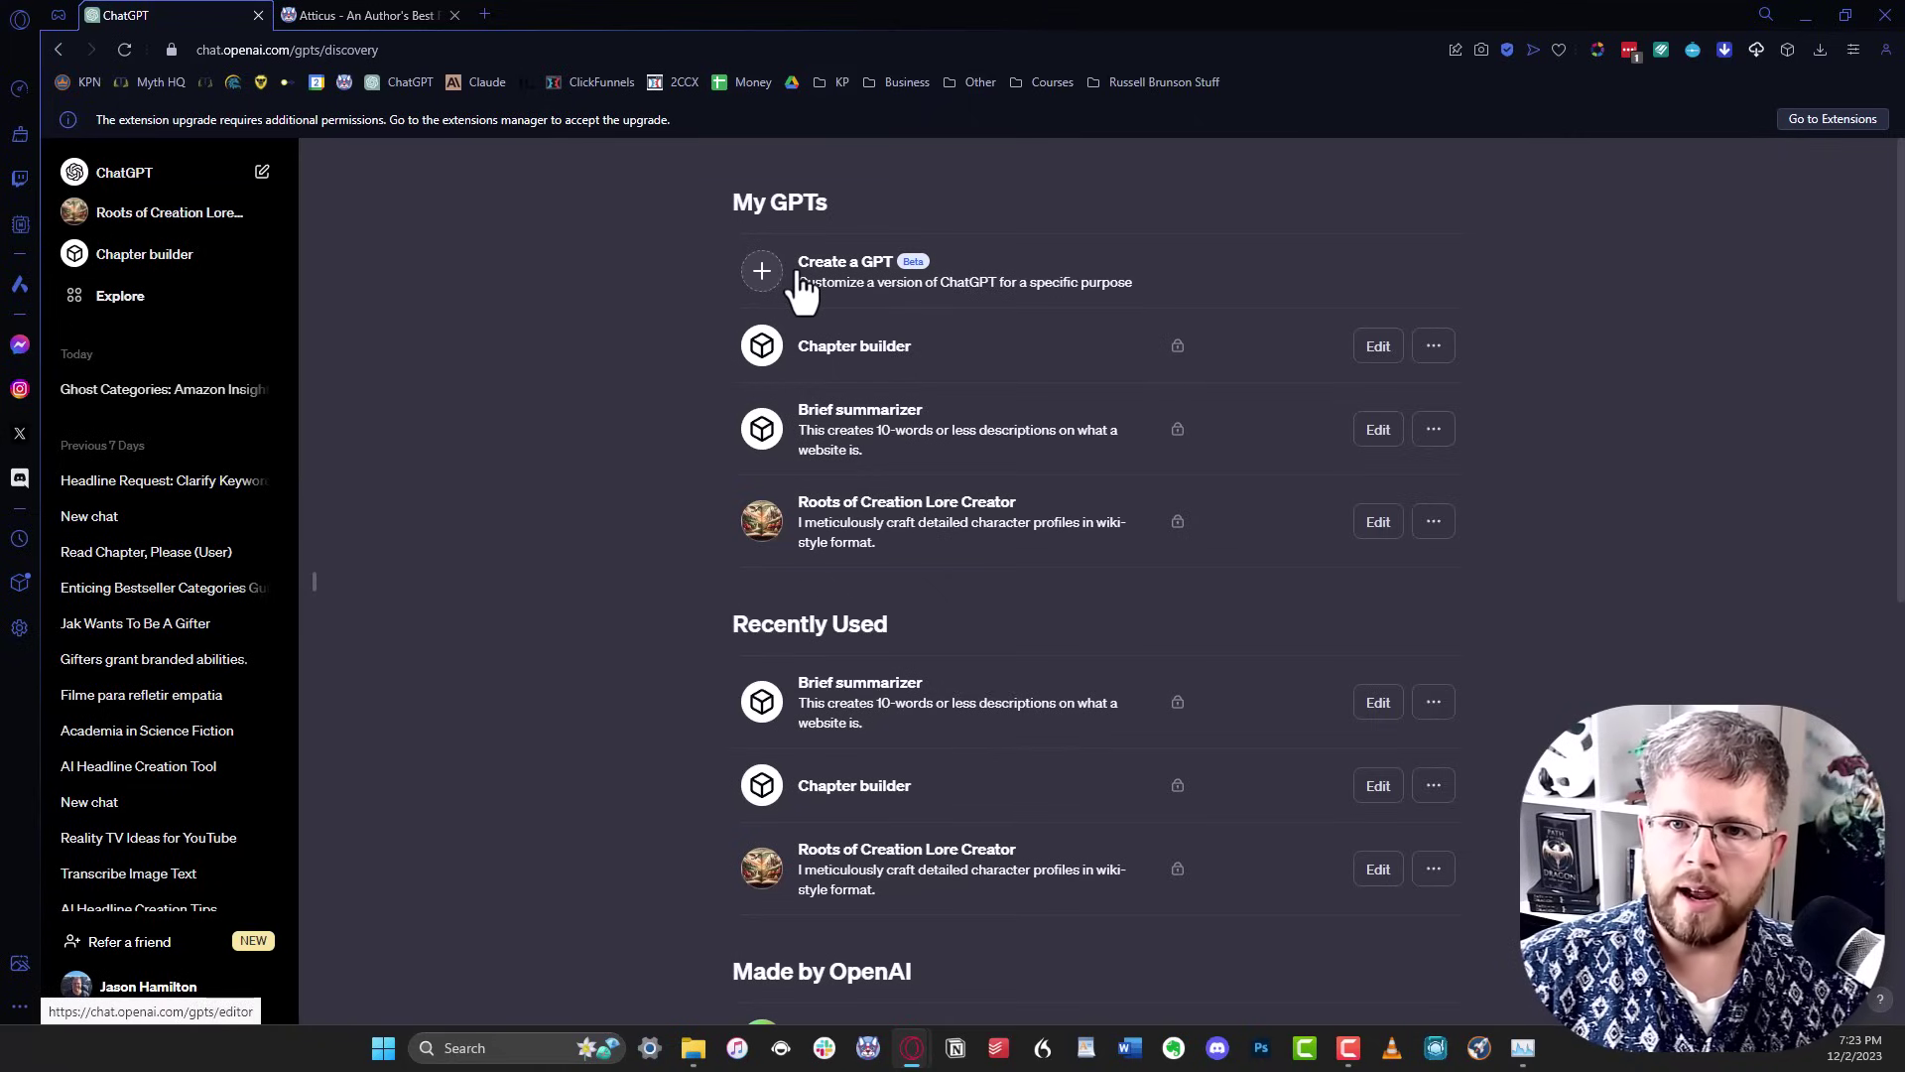
{"action": "scroll", "coordinate": [658, 606], "scroll_direction": "down", "scroll_amount": 4}
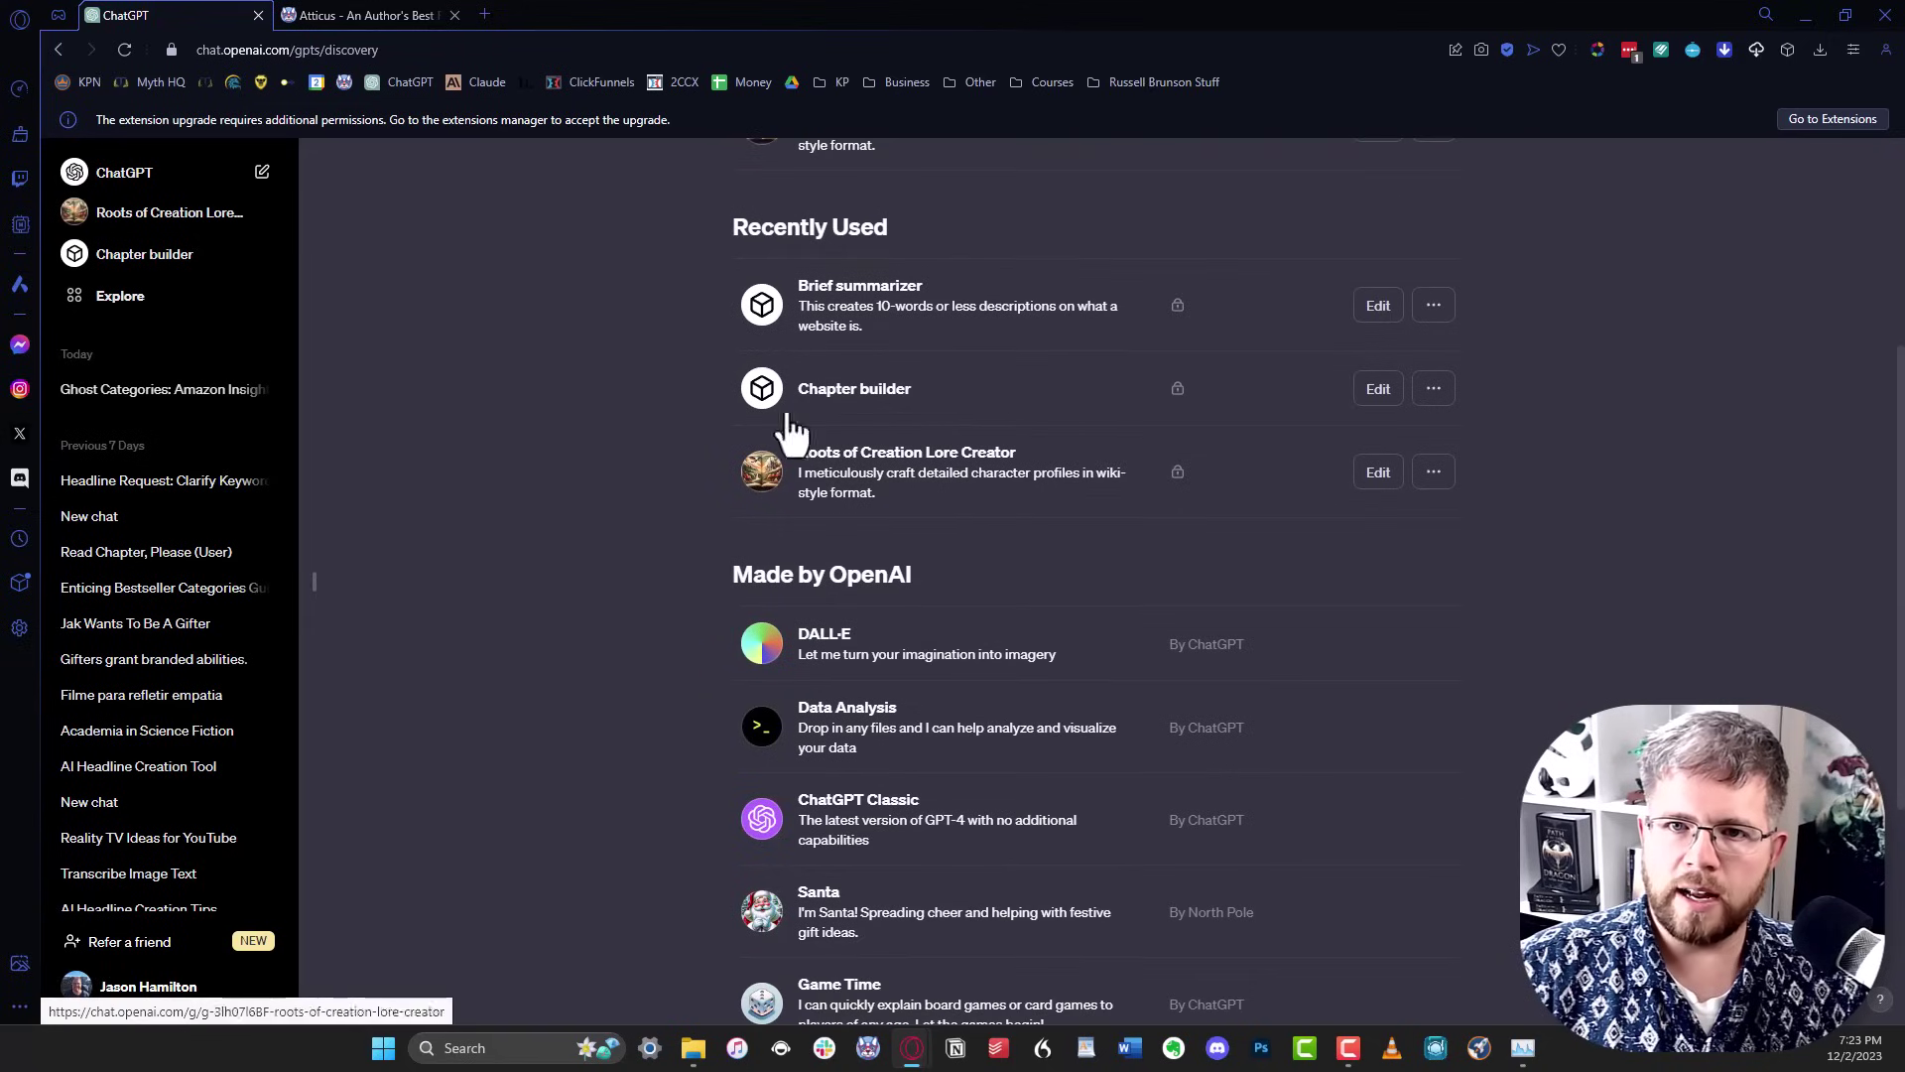
{"action": "scroll", "coordinate": [650, 584], "scroll_direction": "down", "scroll_amount": 4}
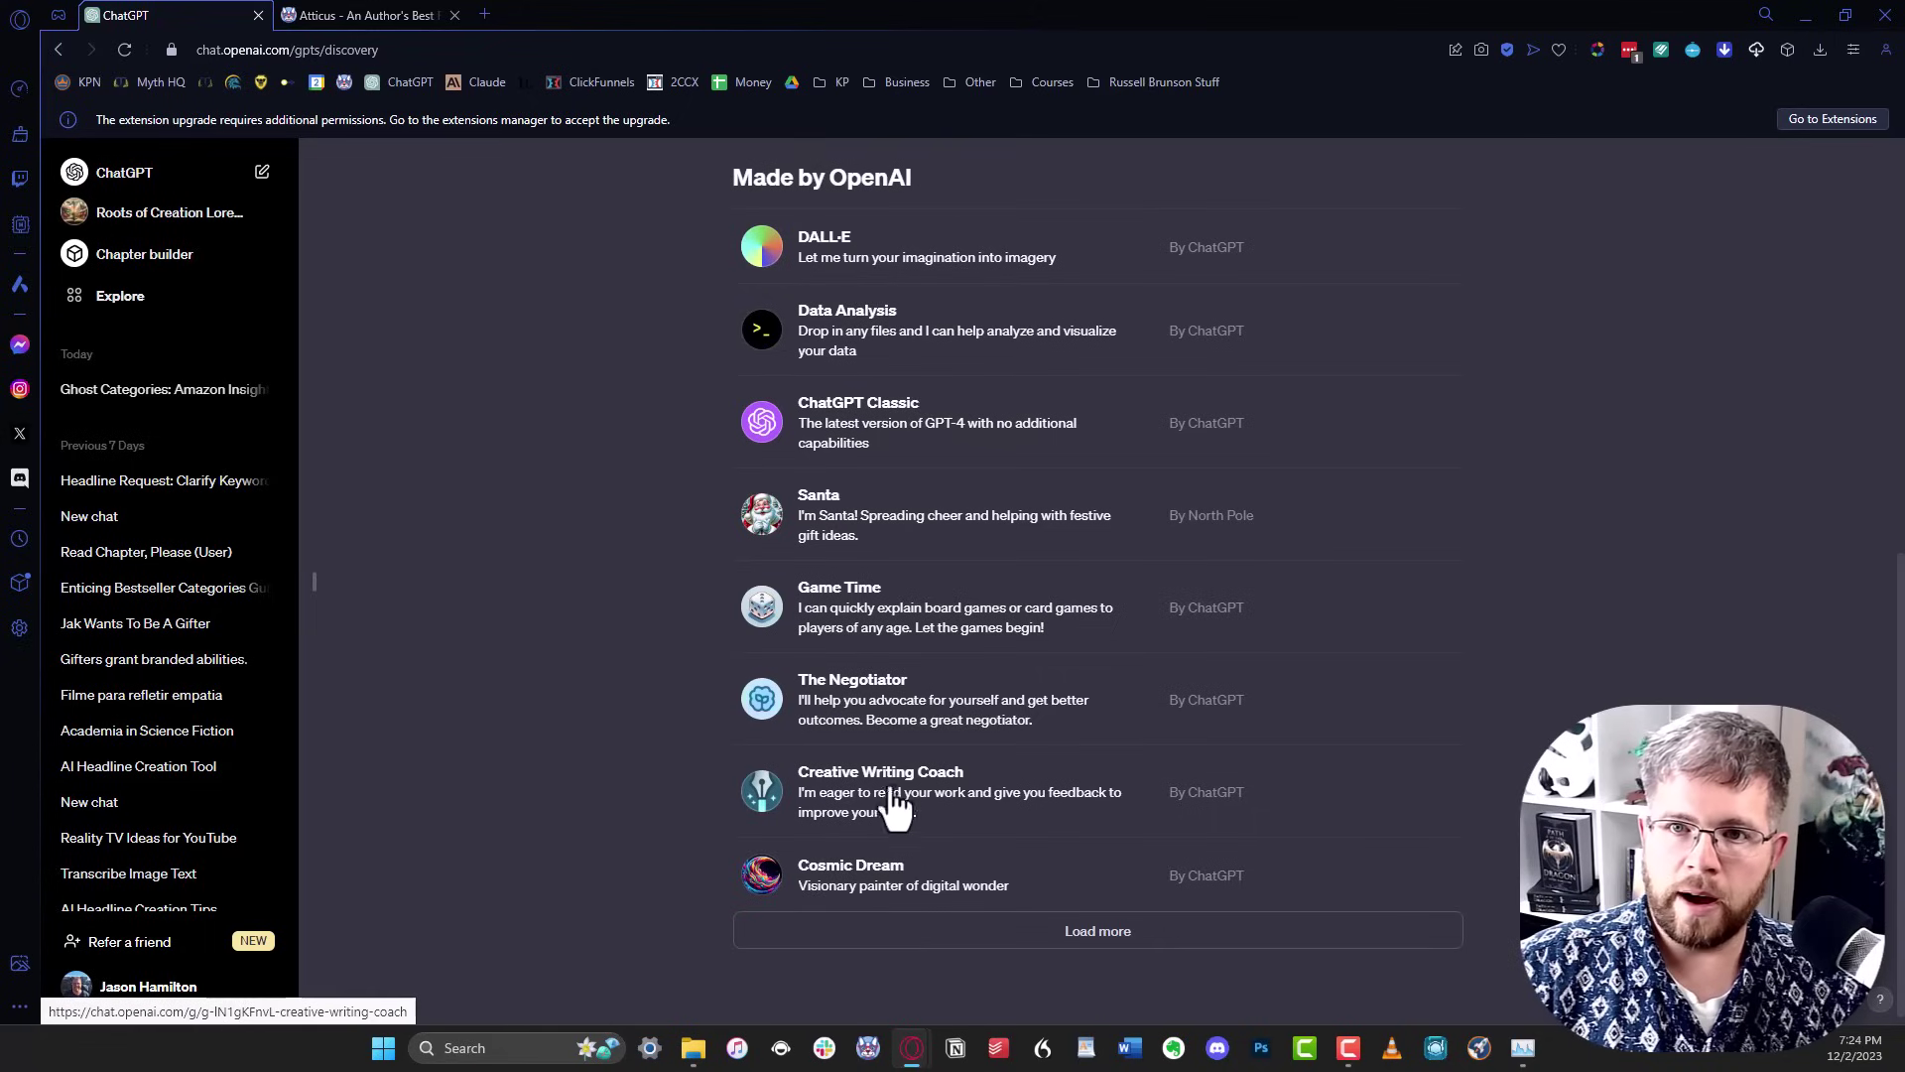
{"action": "left_click", "coordinate": [987, 921]}
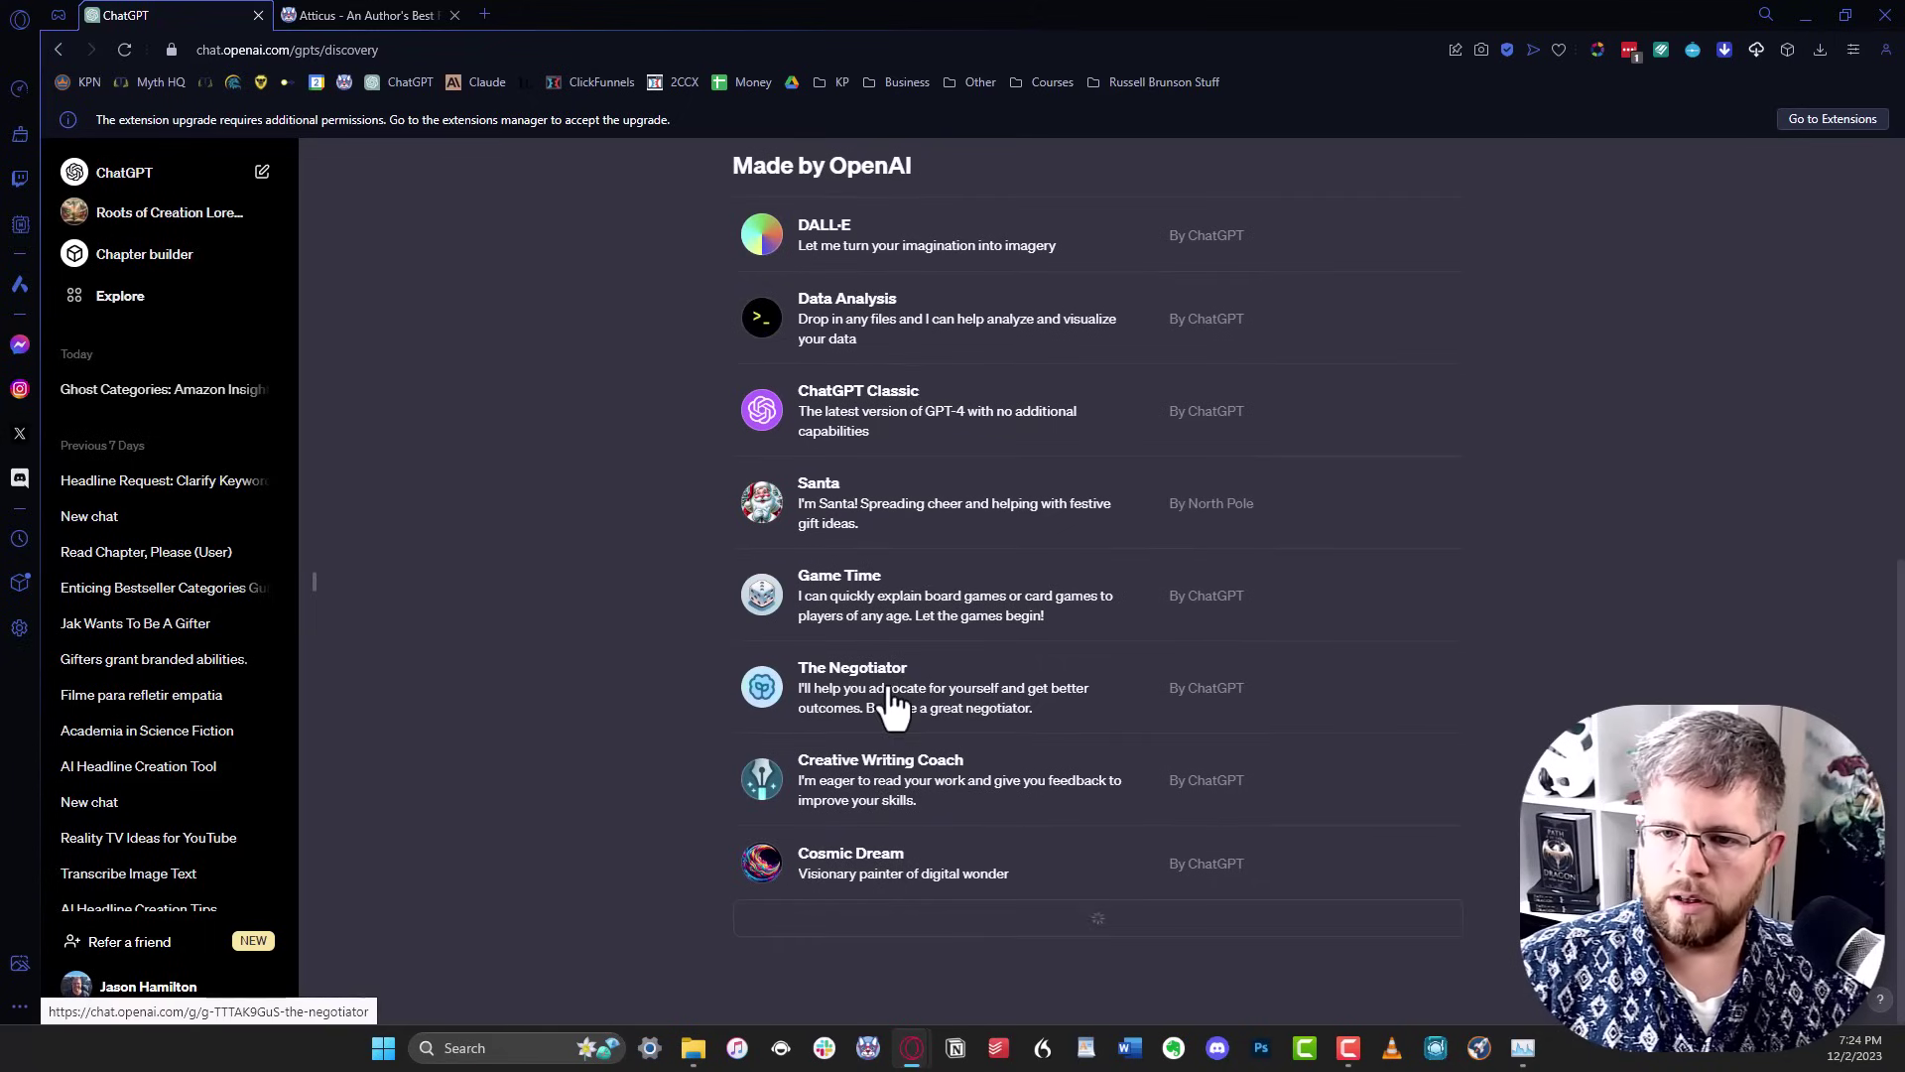
{"action": "scroll", "coordinate": [893, 705], "scroll_direction": "down", "scroll_amount": 7}
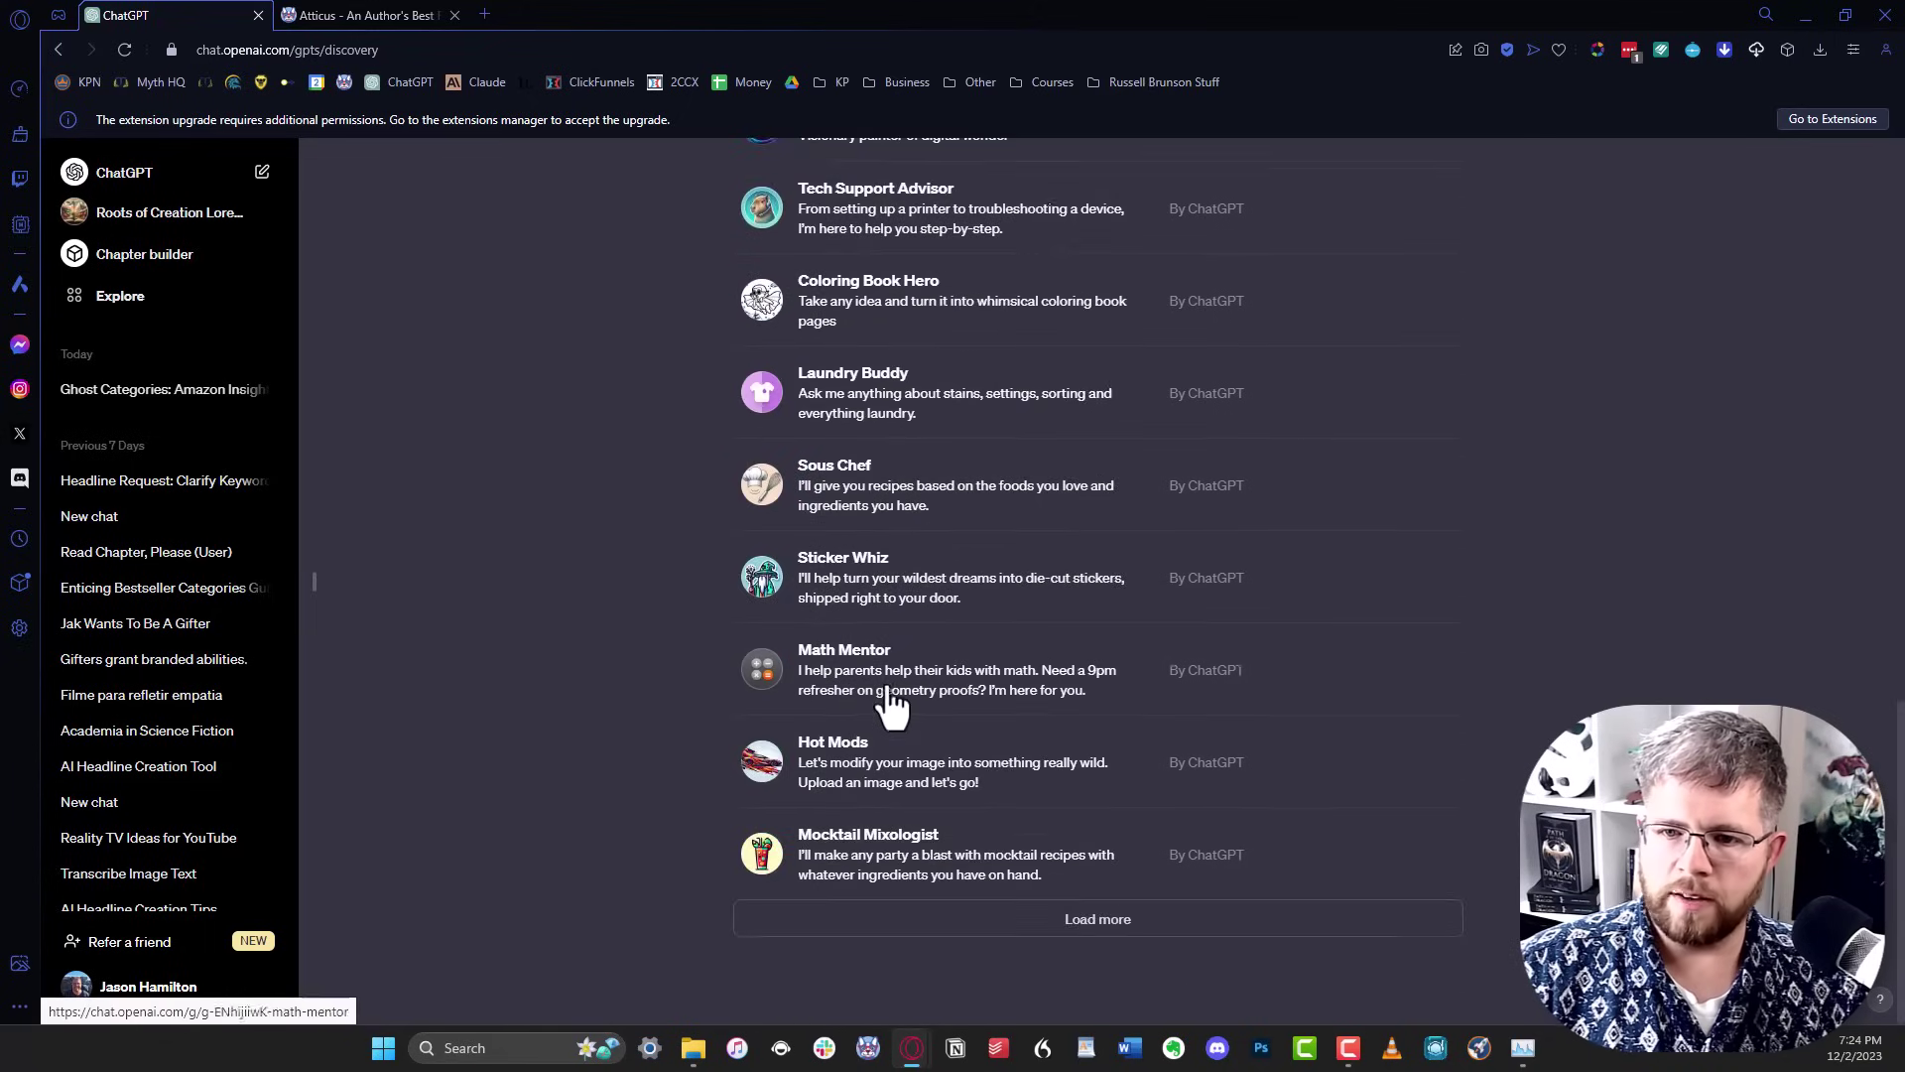
{"action": "scroll", "coordinate": [893, 703], "scroll_direction": "up", "scroll_amount": 15}
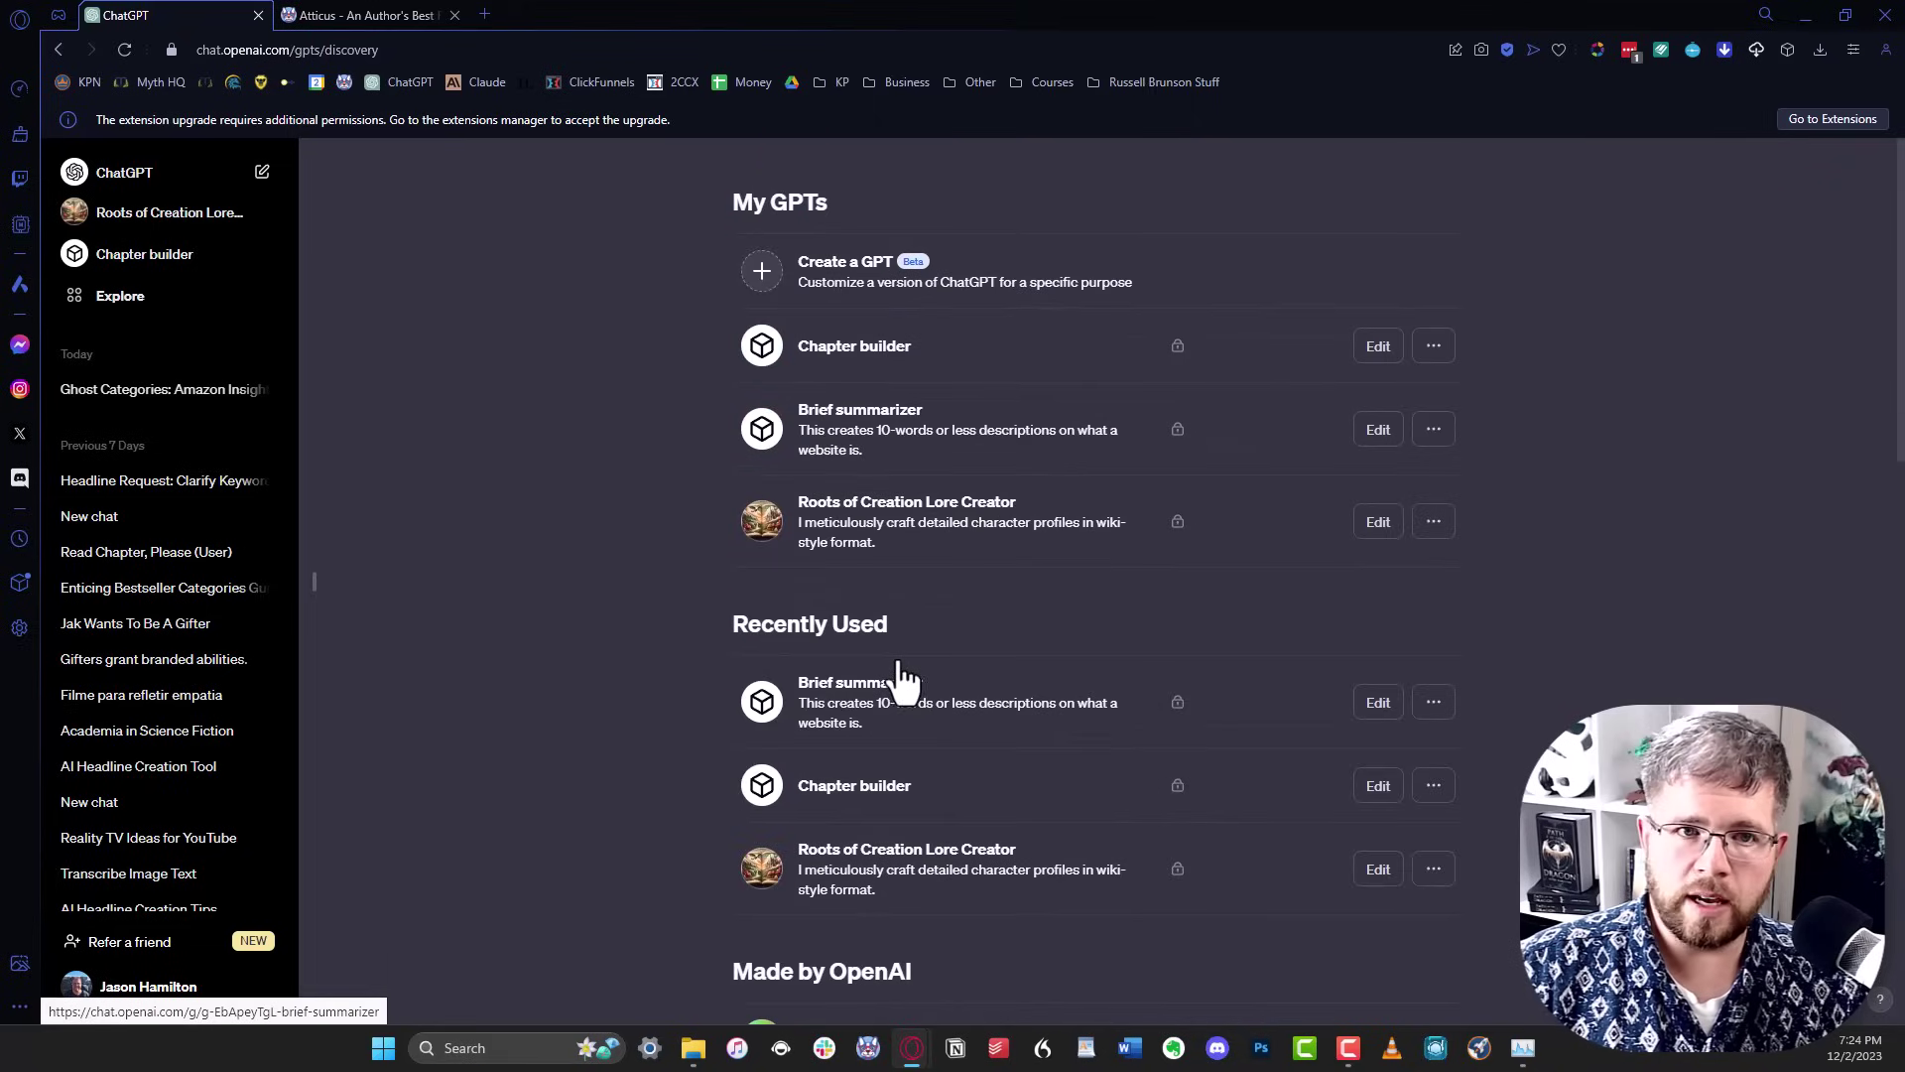
{"action": "scroll", "coordinate": [894, 681], "scroll_direction": "down", "scroll_amount": 5}
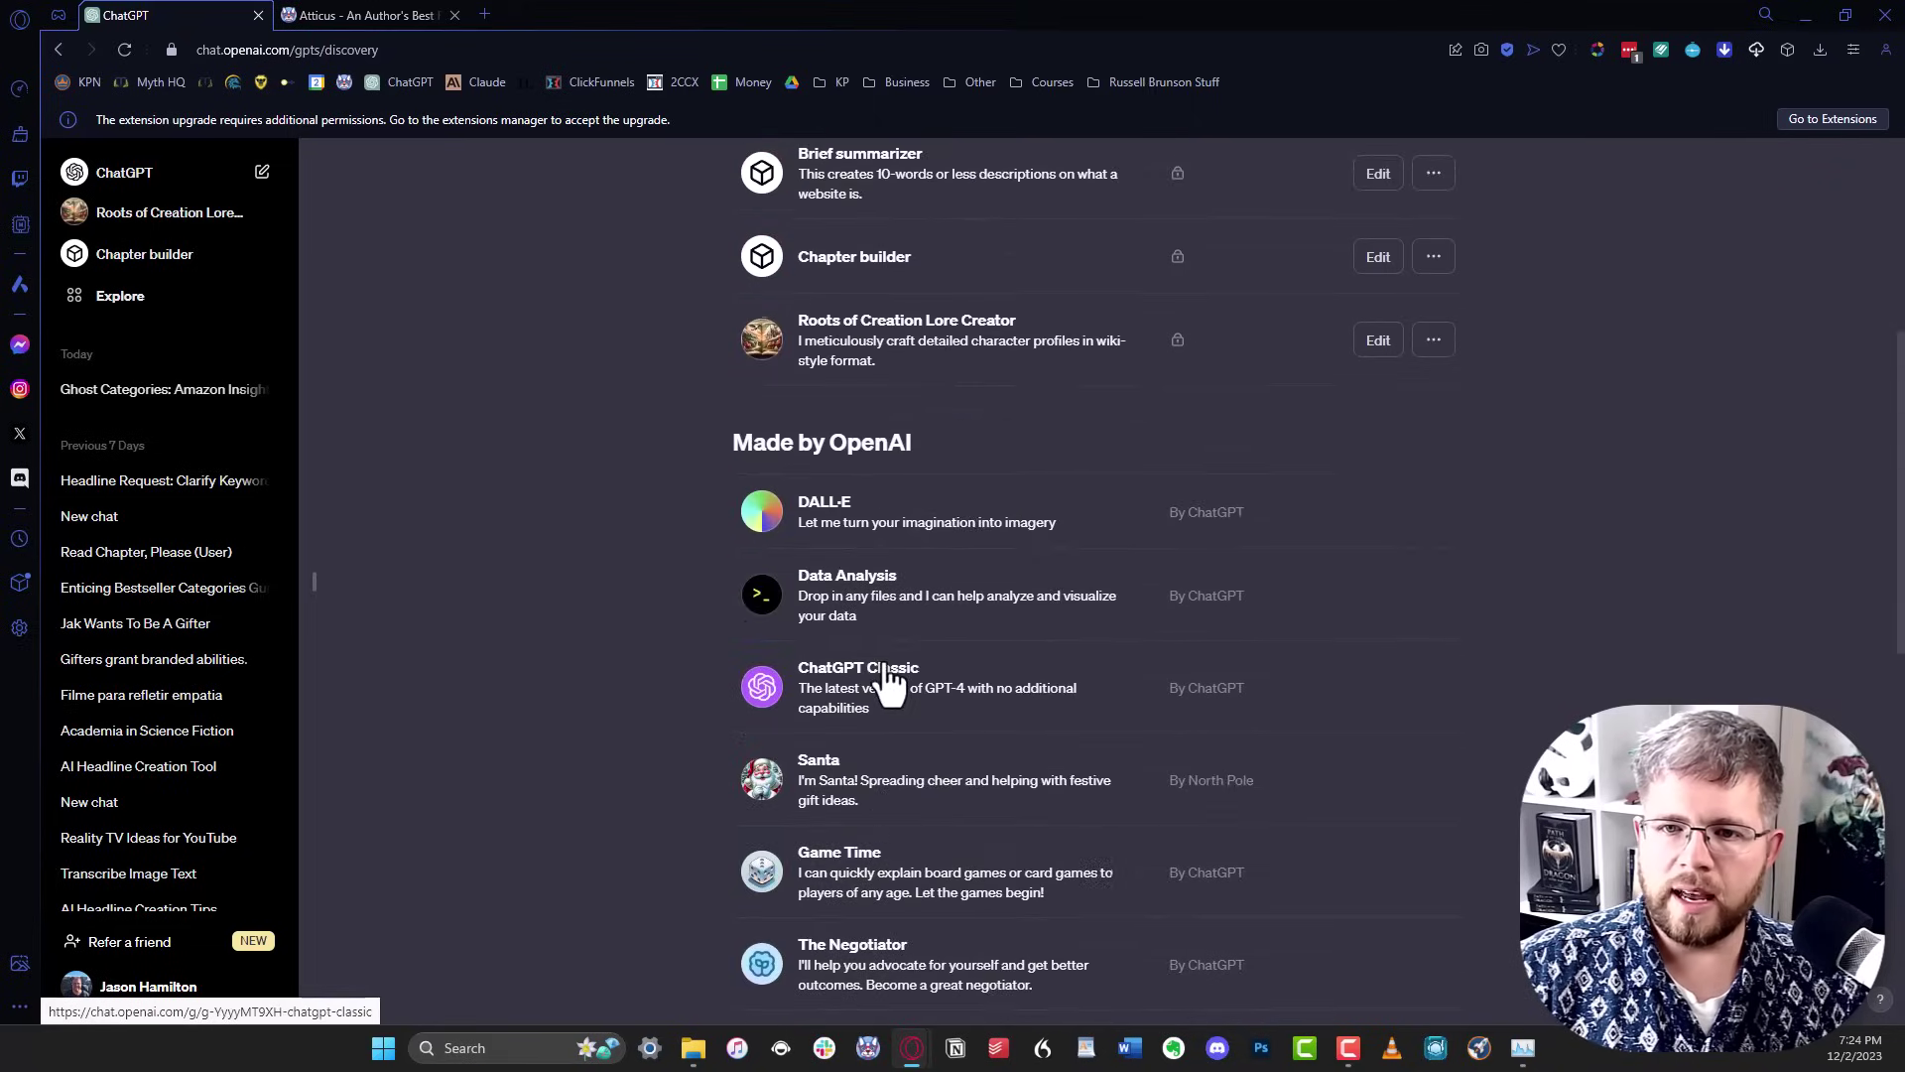
{"action": "scroll", "coordinate": [888, 685], "scroll_direction": "down", "scroll_amount": 10}
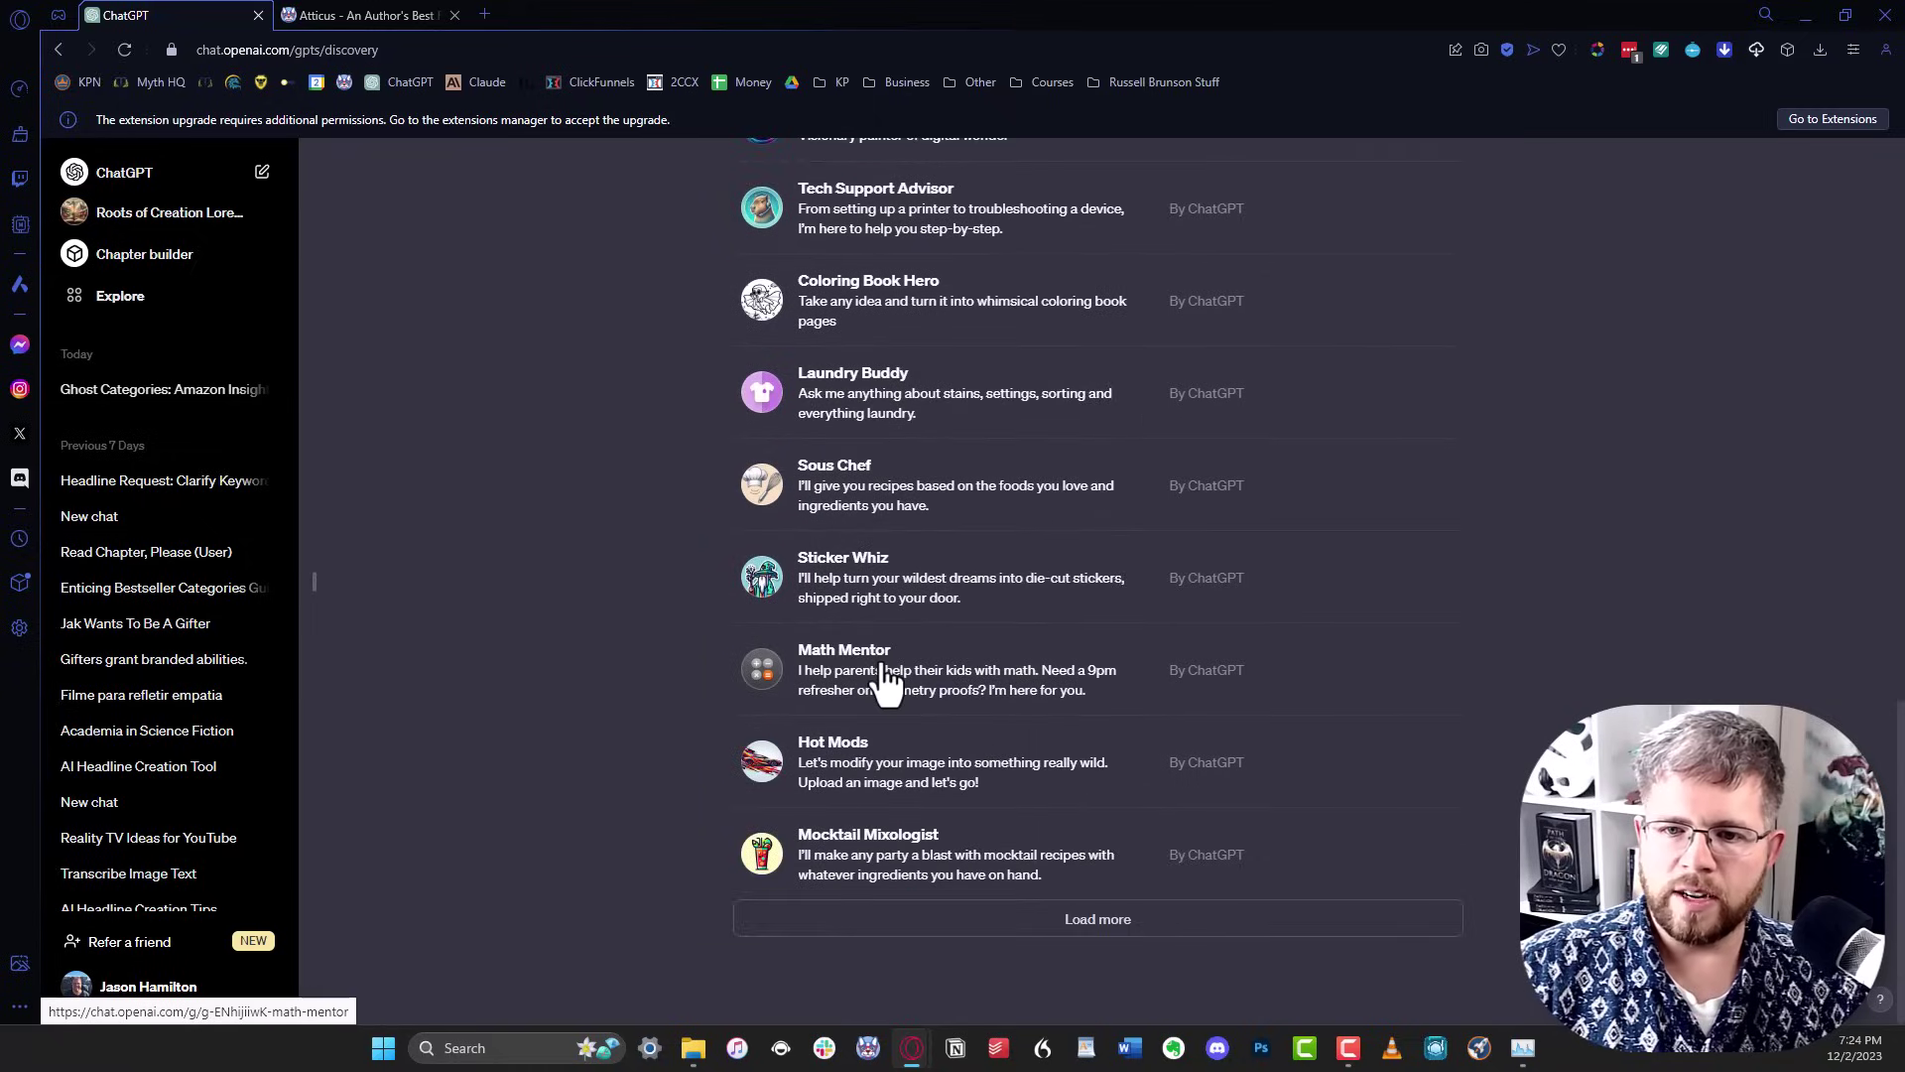
{"action": "scroll", "coordinate": [886, 685], "scroll_direction": "up", "scroll_amount": 15}
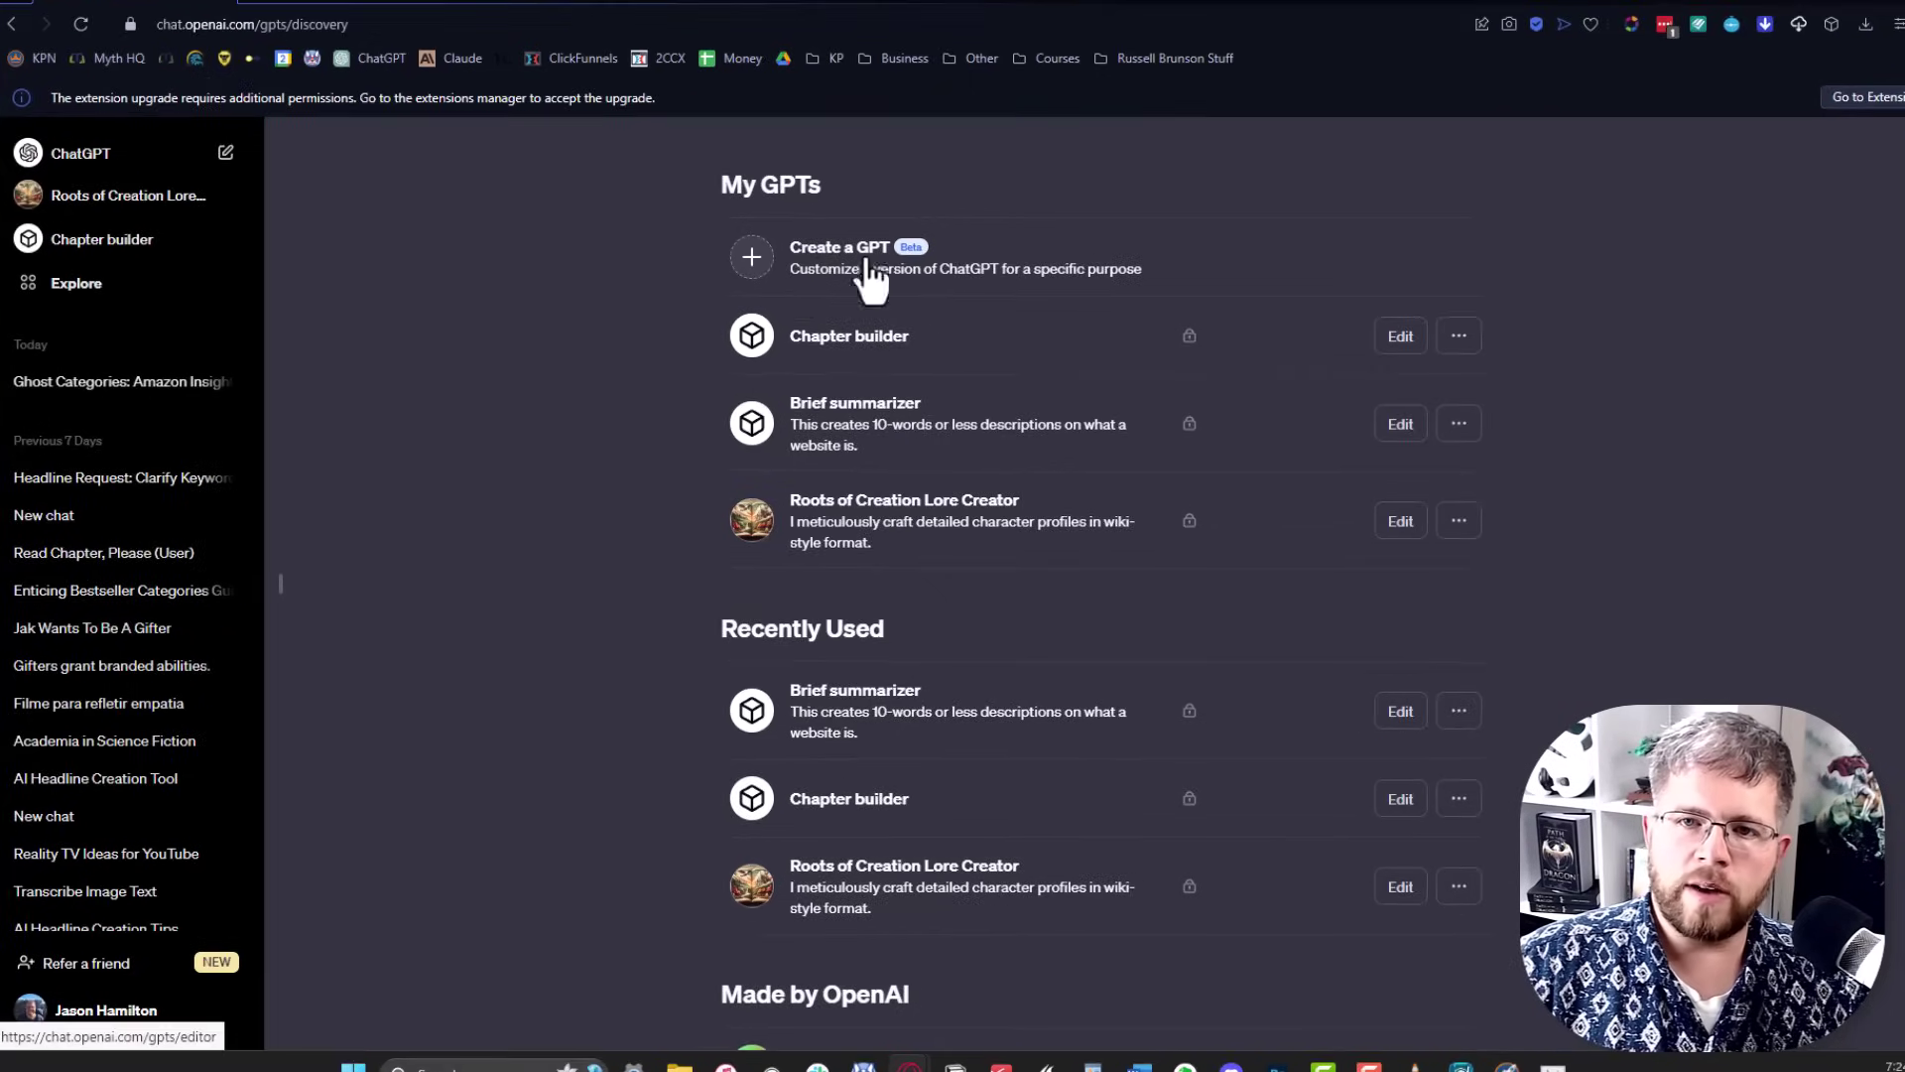
Start a new GPT draft via Create a GPT and focus the Message GPT Builder box.
{"action": "left_click", "coordinate": [806, 286]}
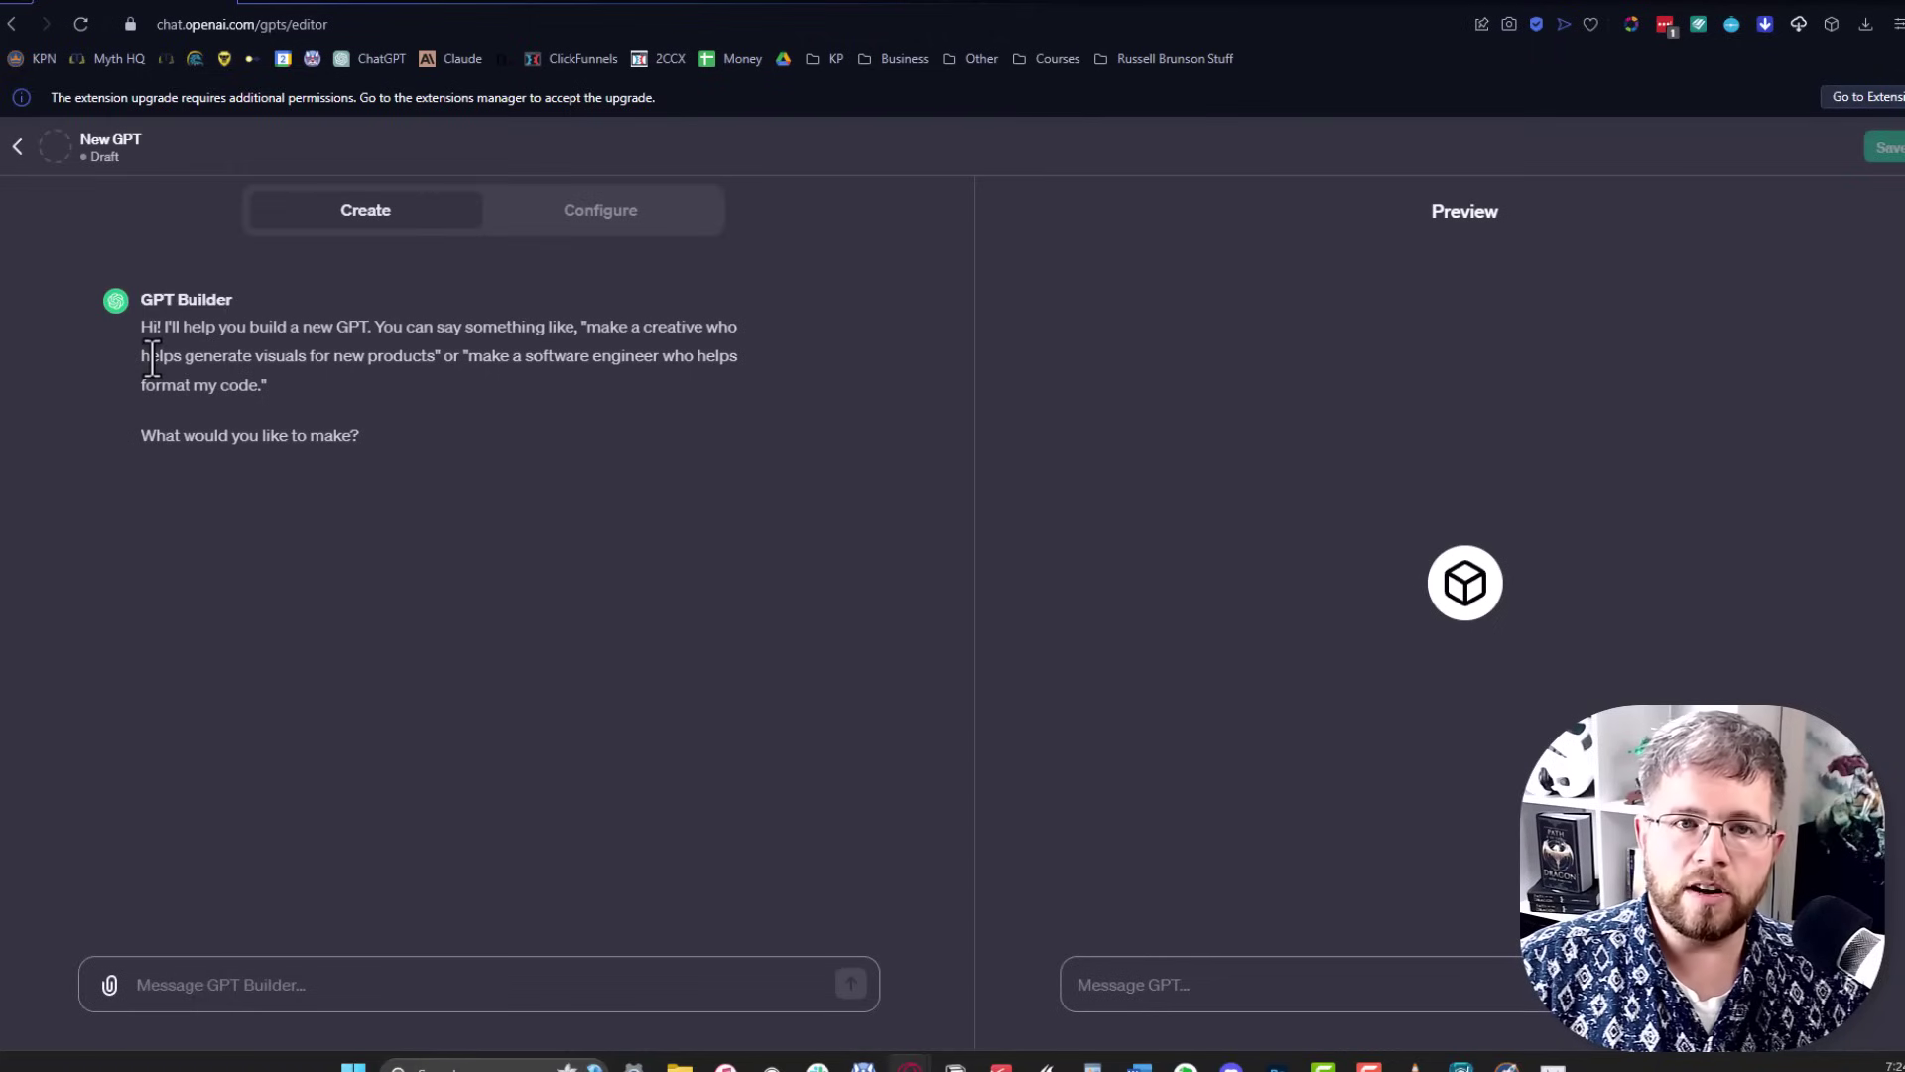
{"action": "left_click_drag", "start_coordinate": [421, 449], "coordinate": [139, 318]}
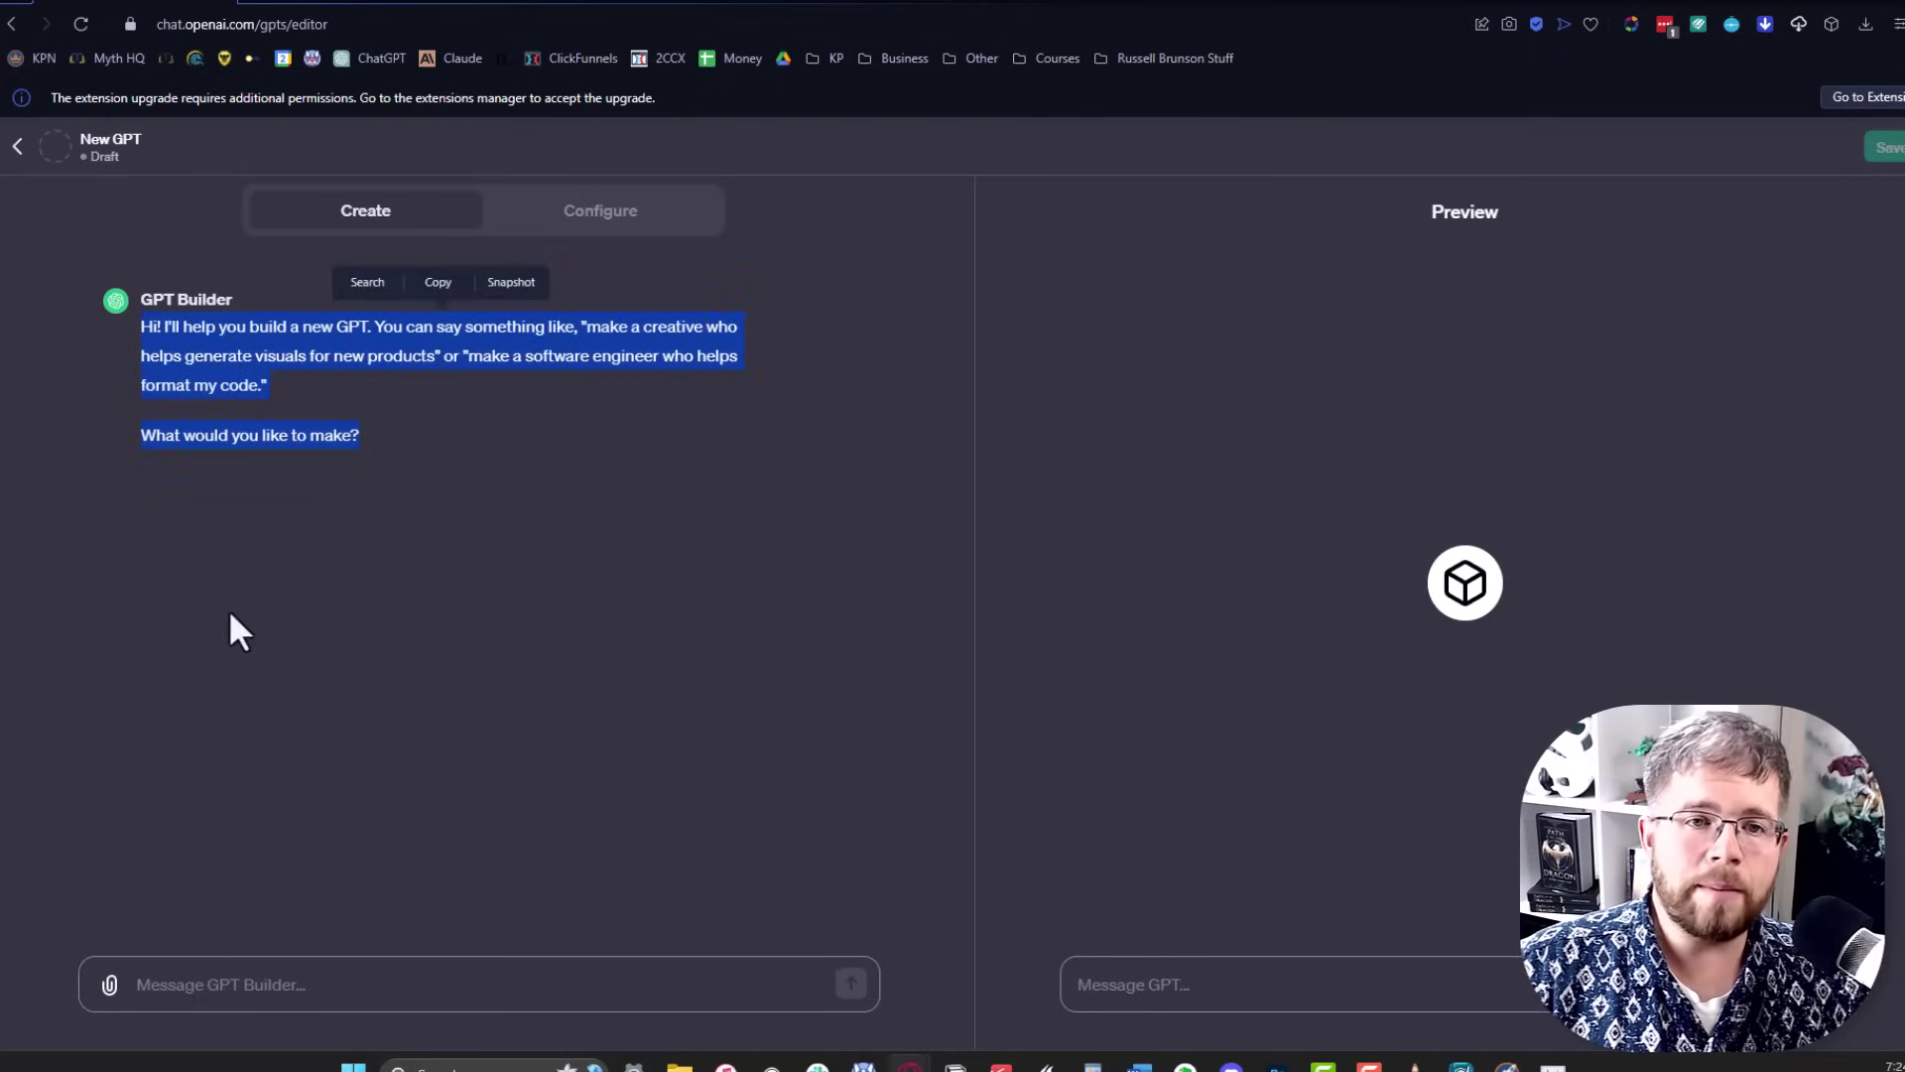
{"action": "left_click", "coordinate": [437, 426]}
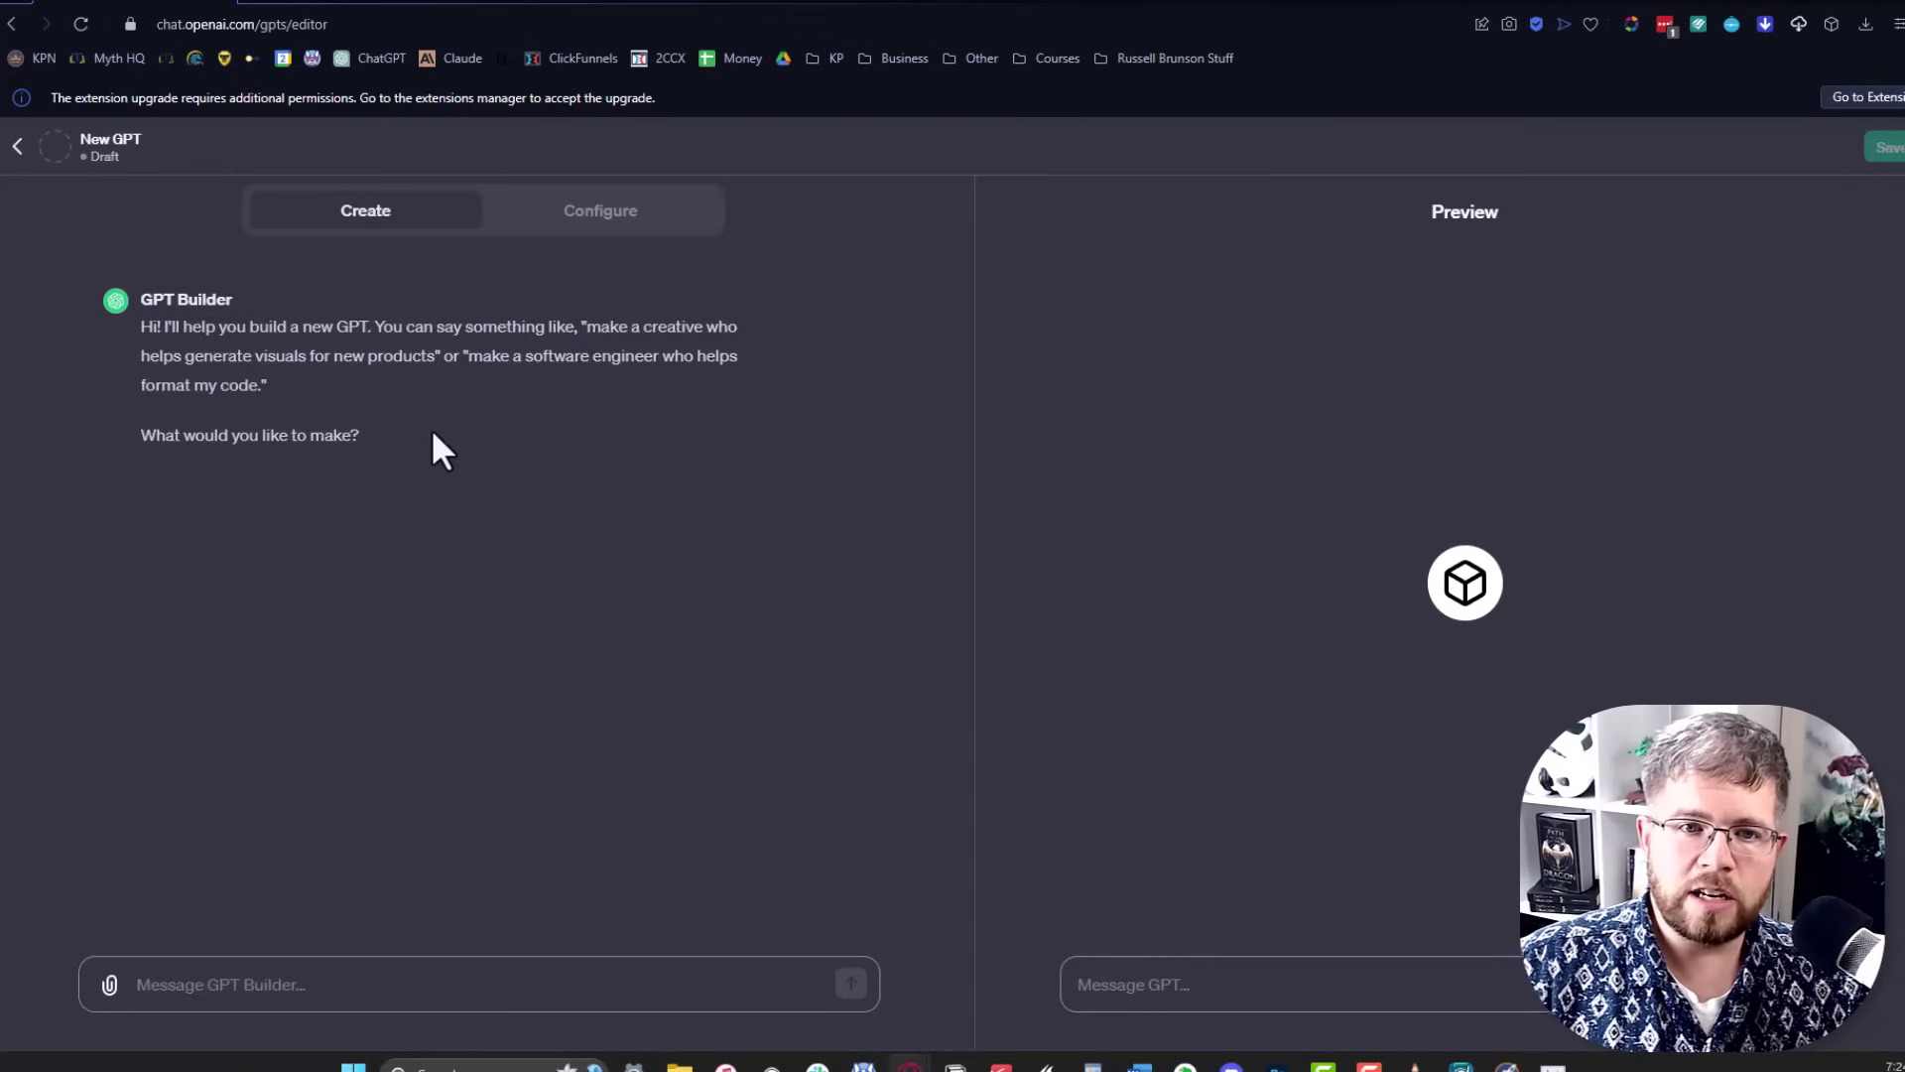
{"action": "left_click", "coordinate": [203, 985]}
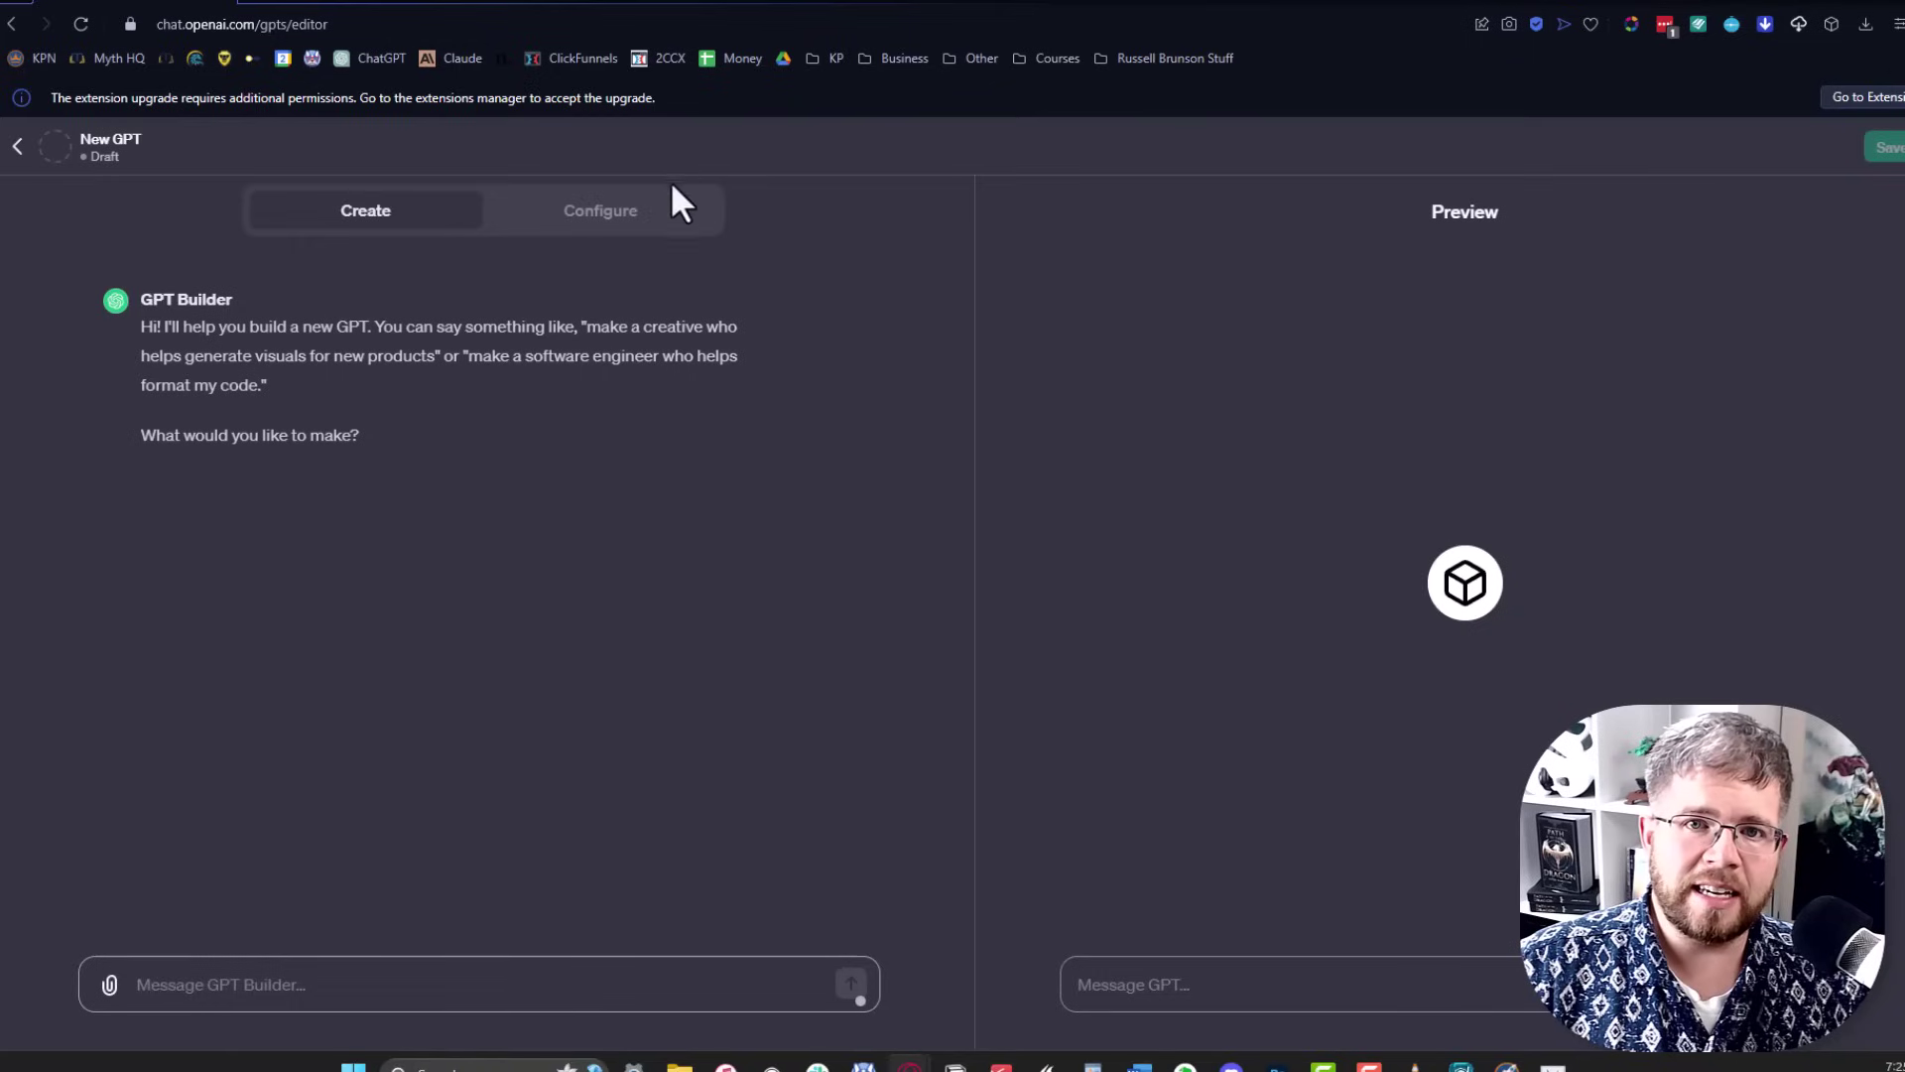
Switch to the Configure form, look at the Create new action form, then return.
{"action": "left_click", "coordinate": [637, 217]}
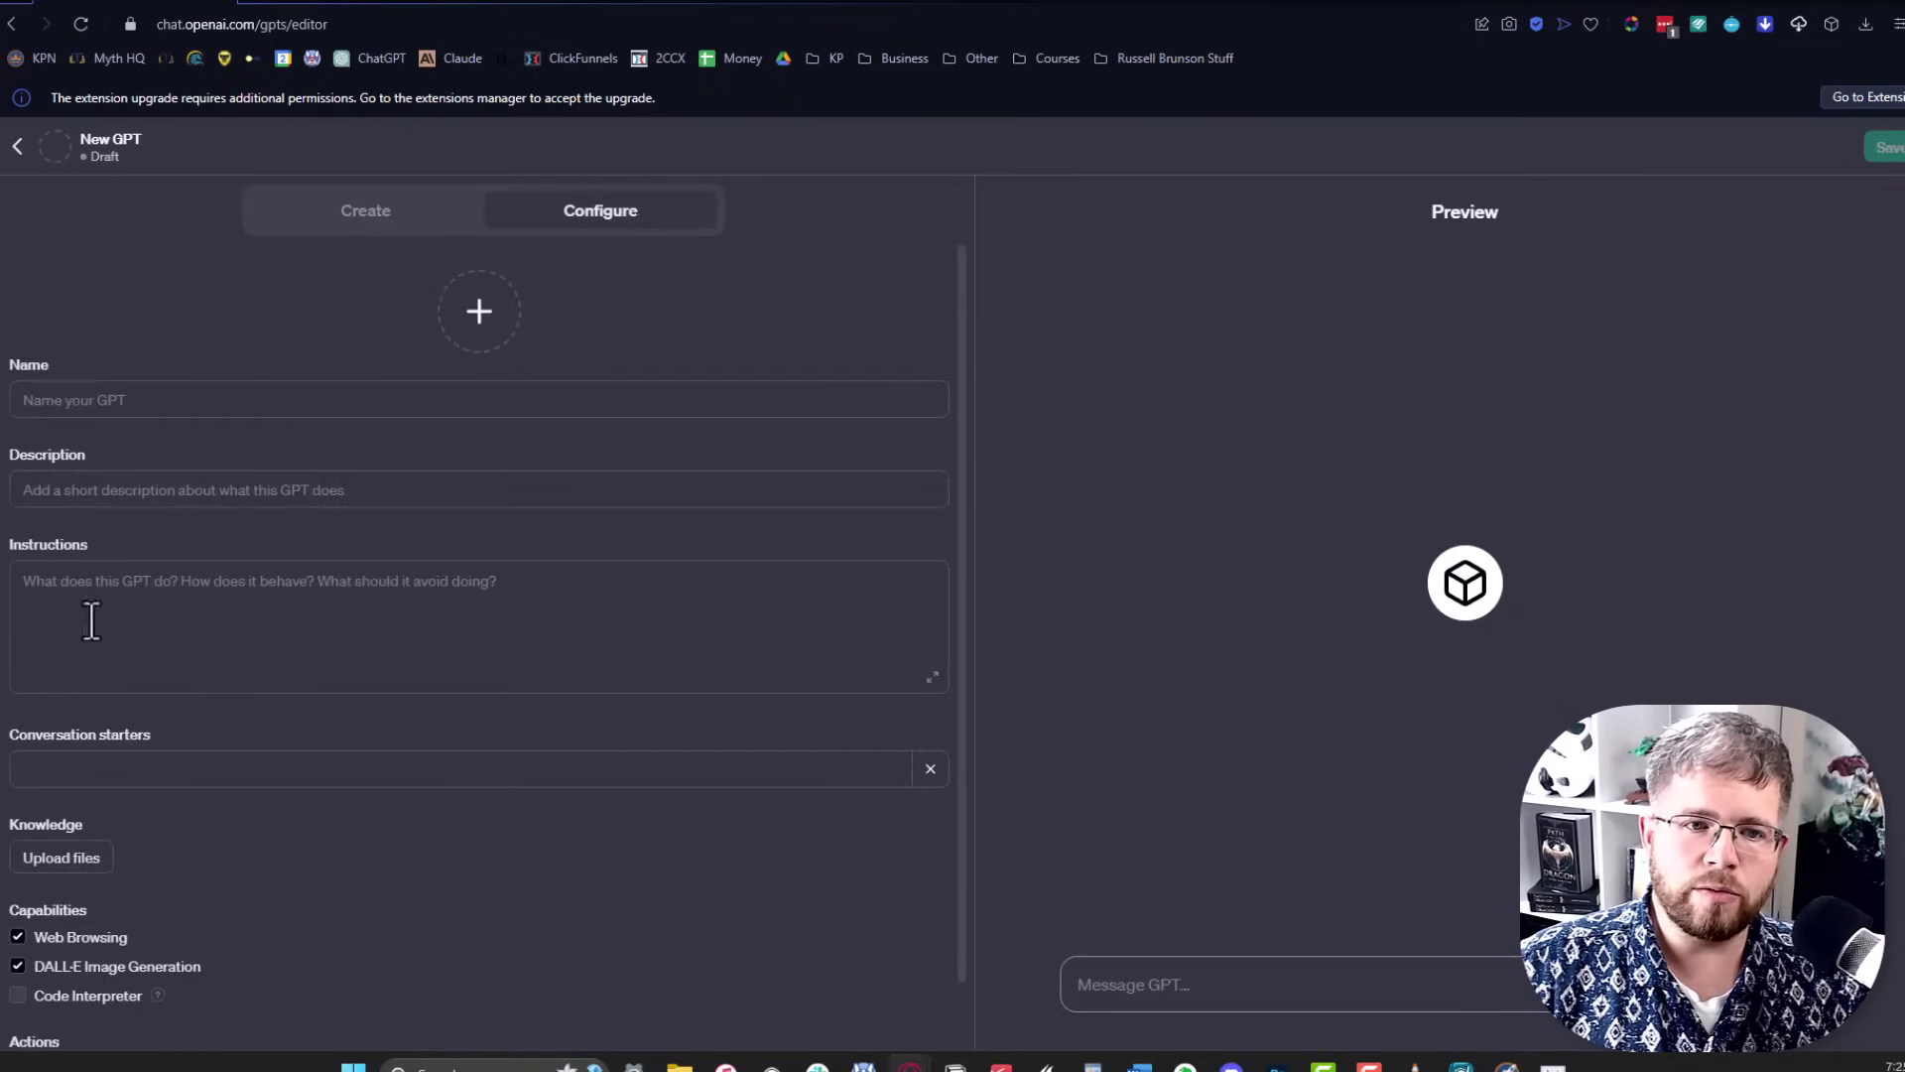
{"action": "left_click", "coordinate": [55, 583]}
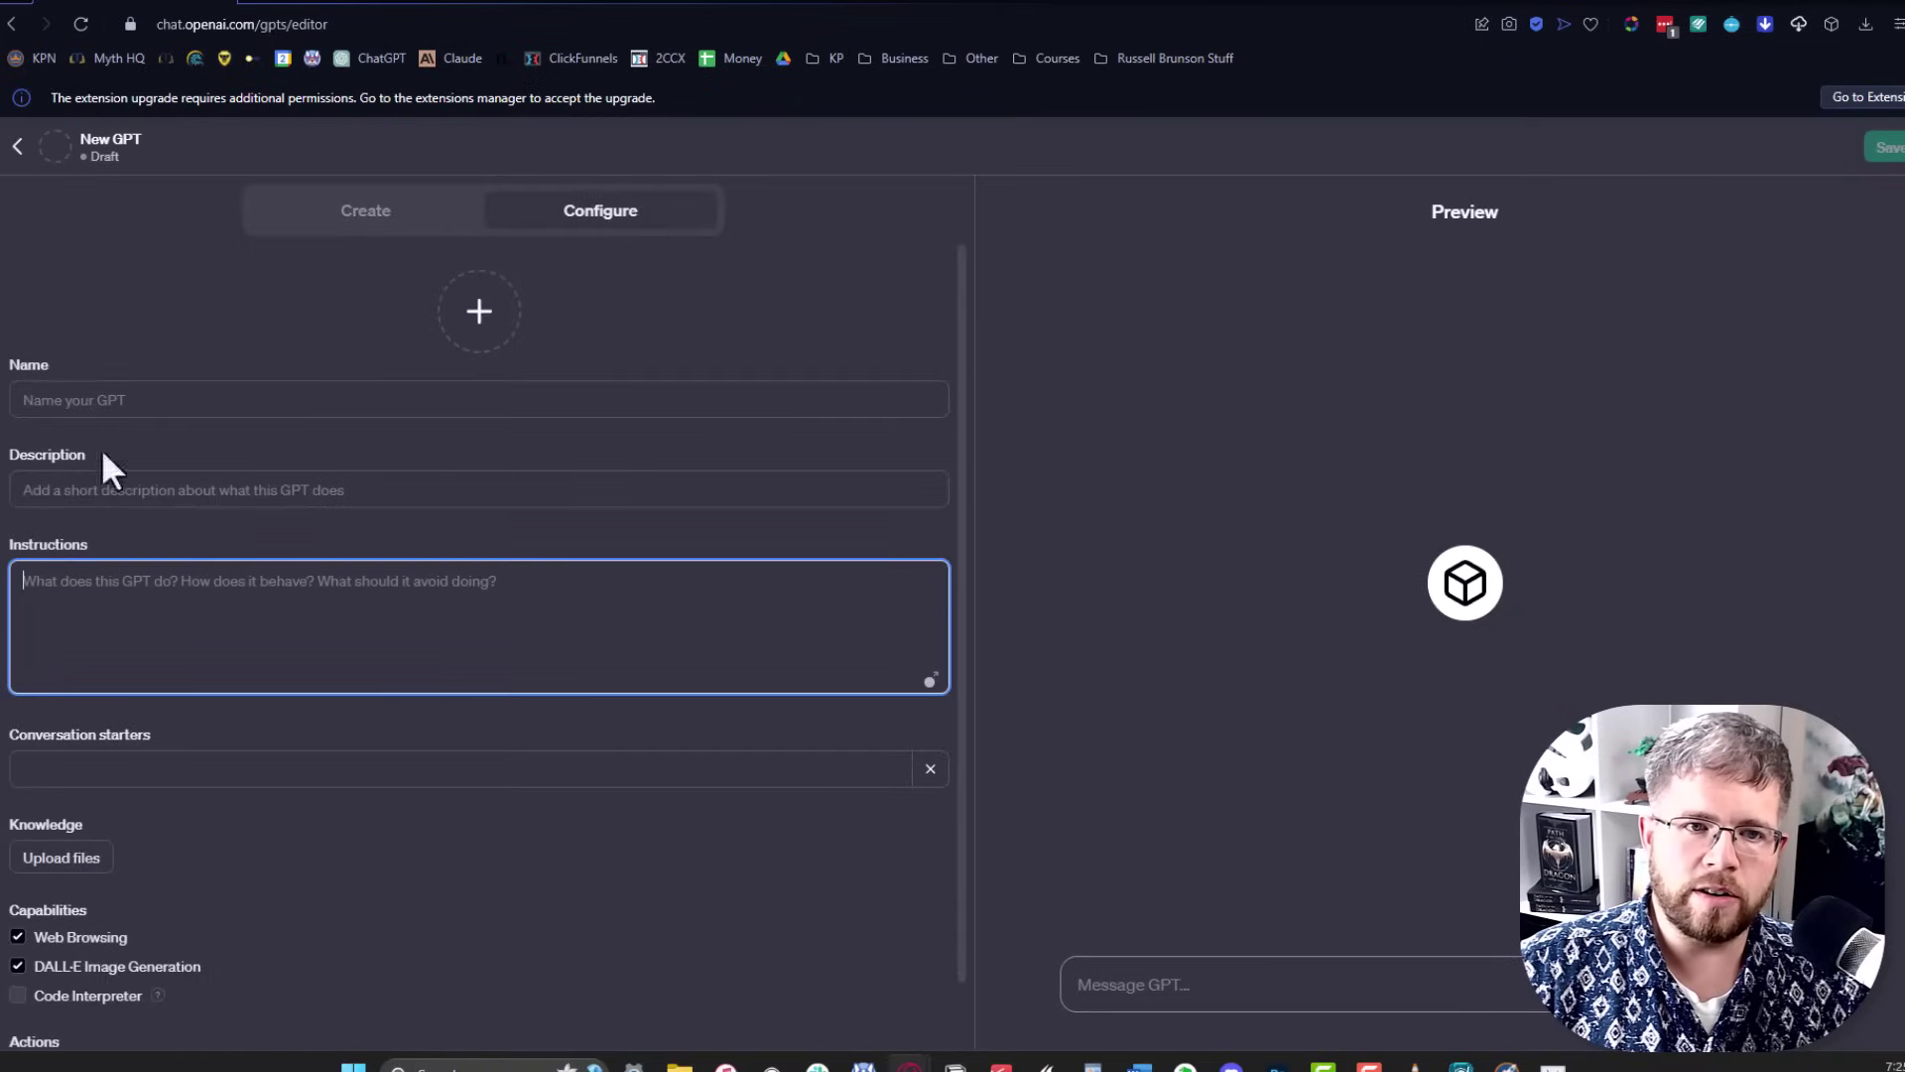
{"action": "left_click", "coordinate": [365, 210]}
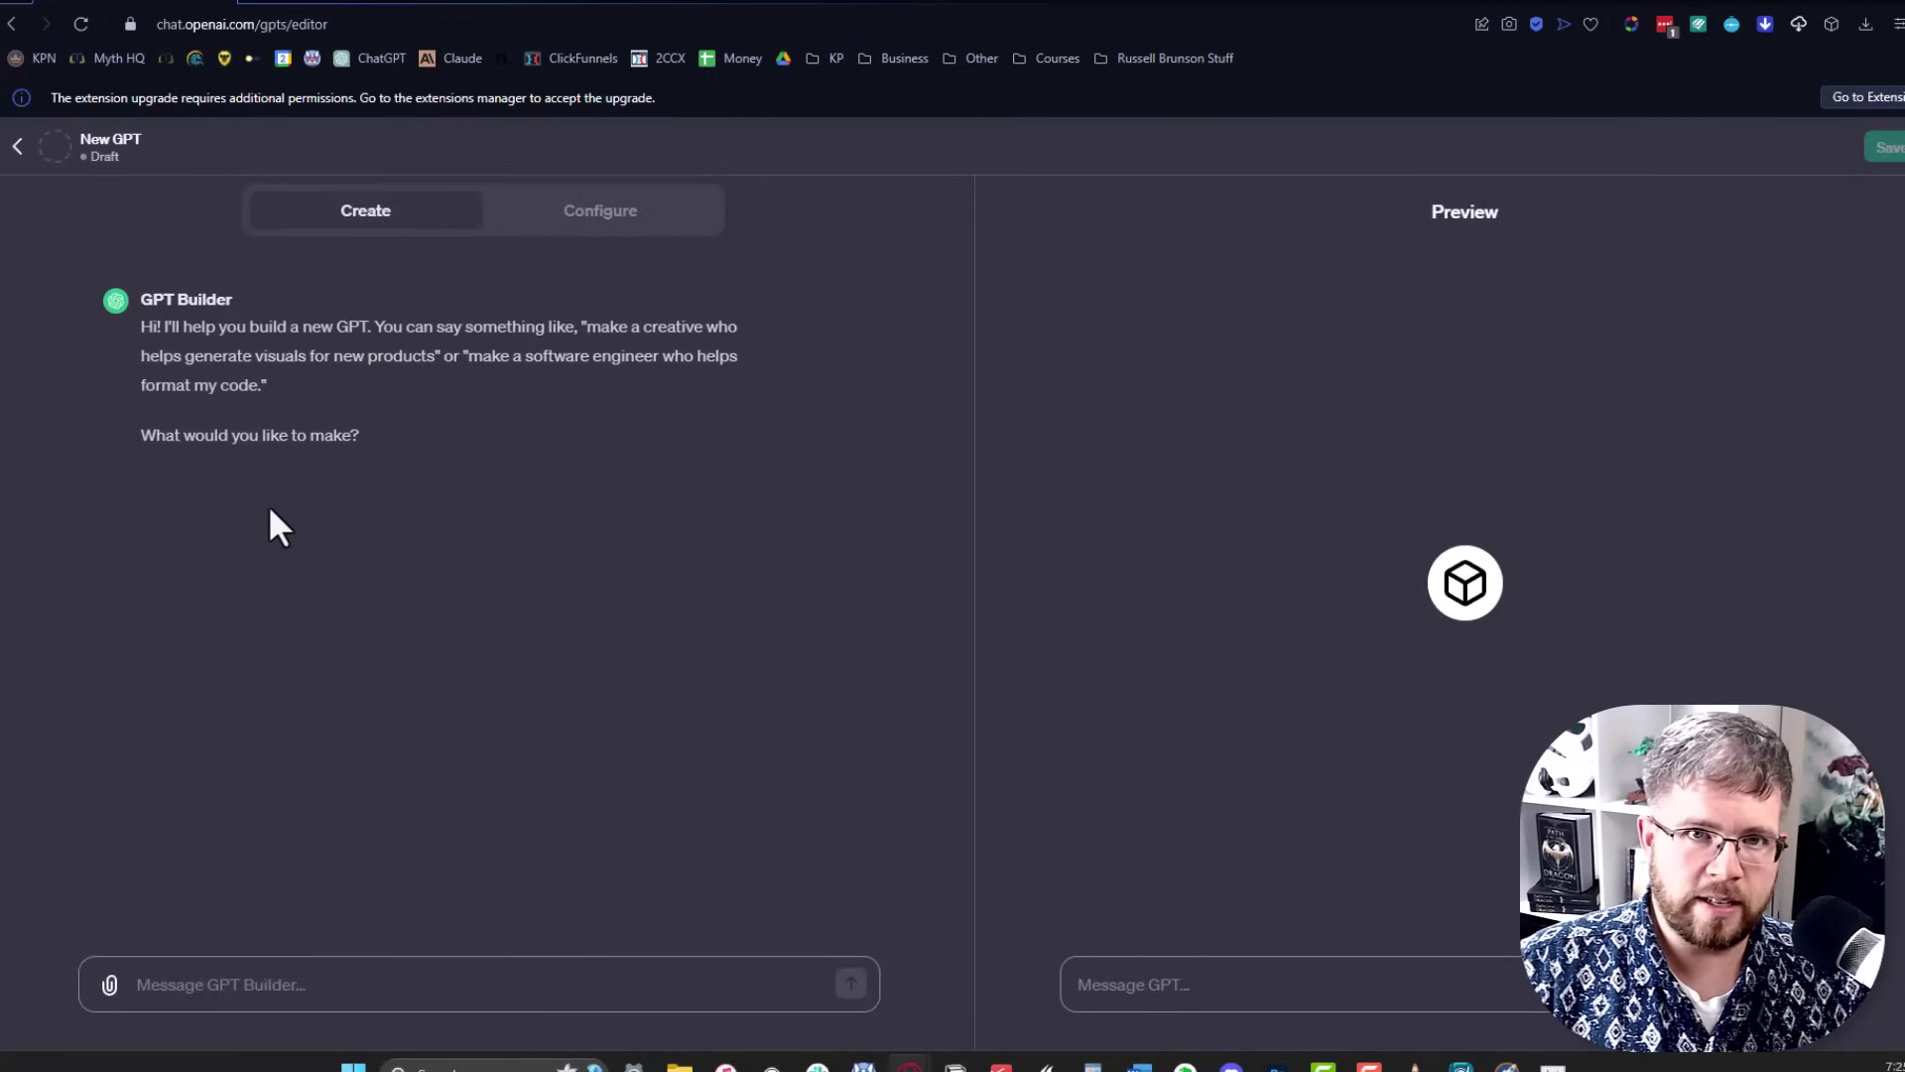
{"action": "left_click", "coordinate": [635, 216]}
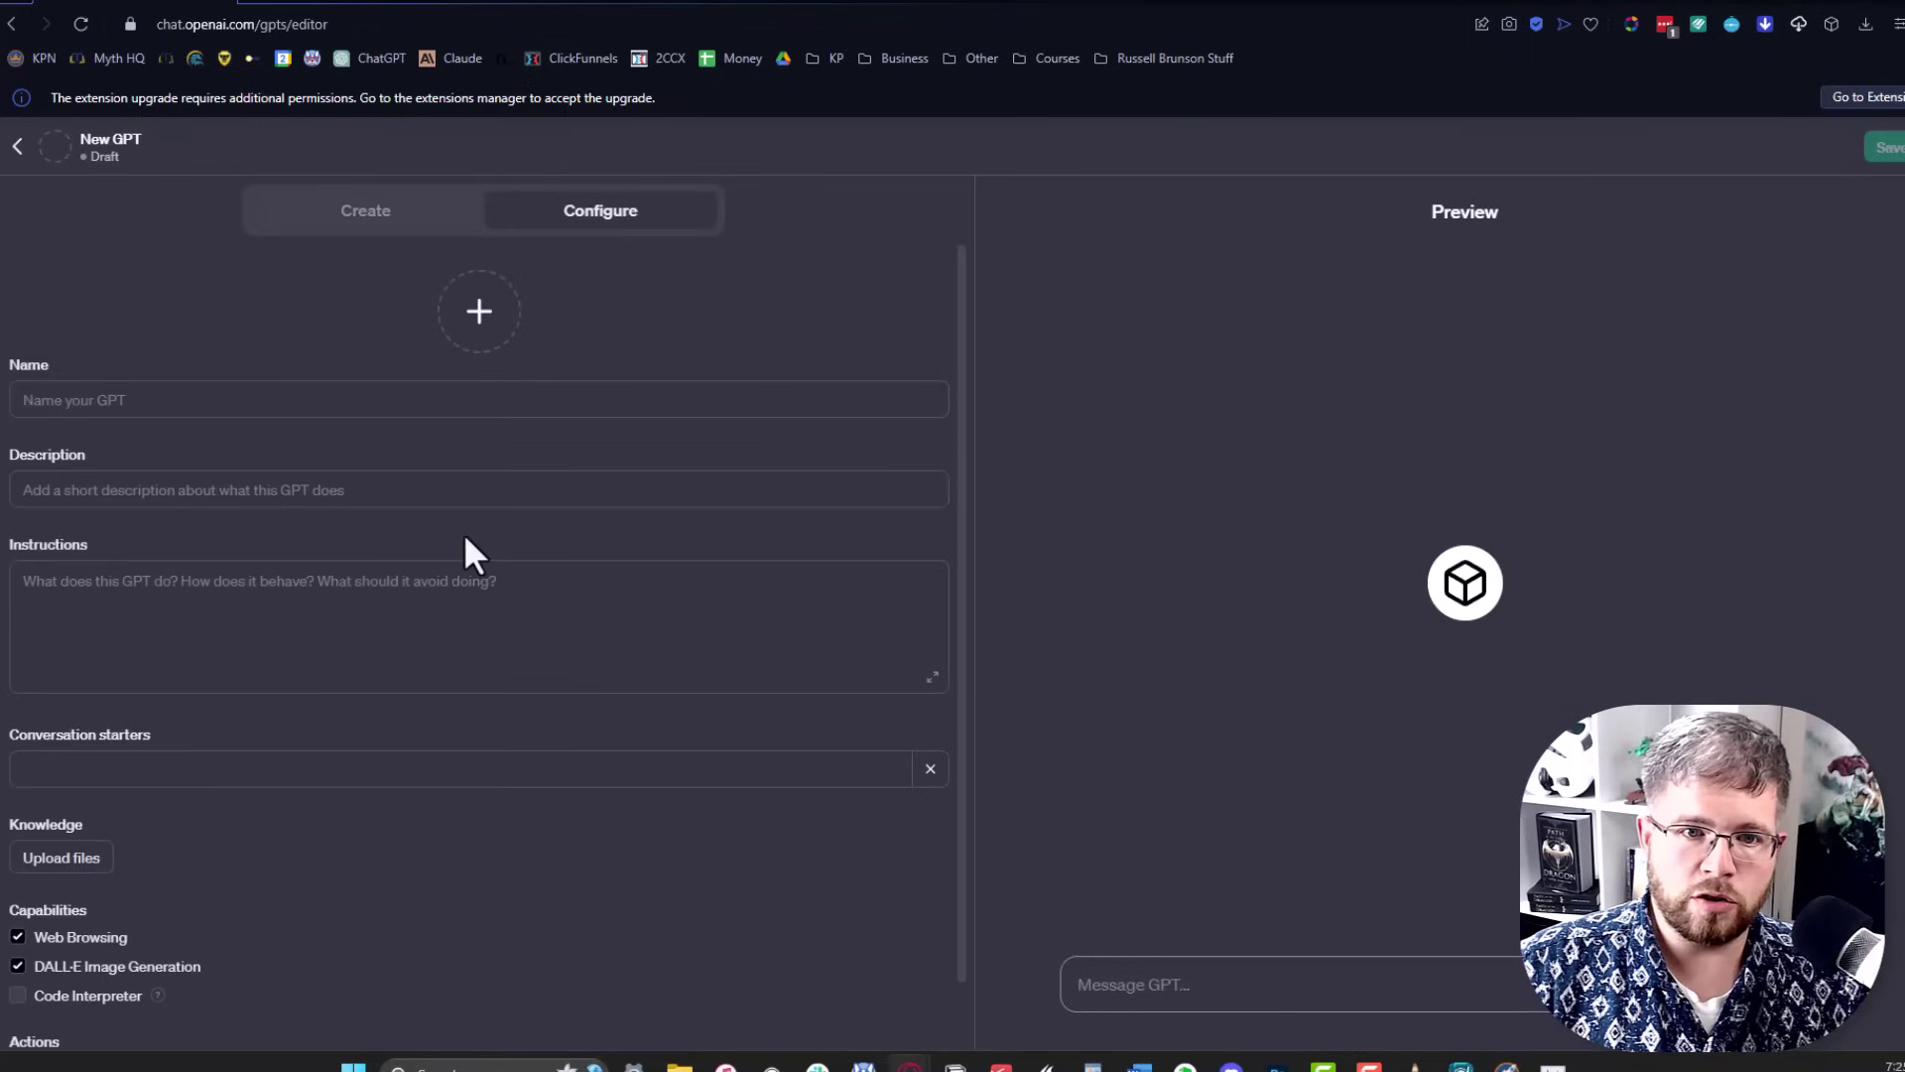
{"action": "left_click", "coordinate": [208, 595]}
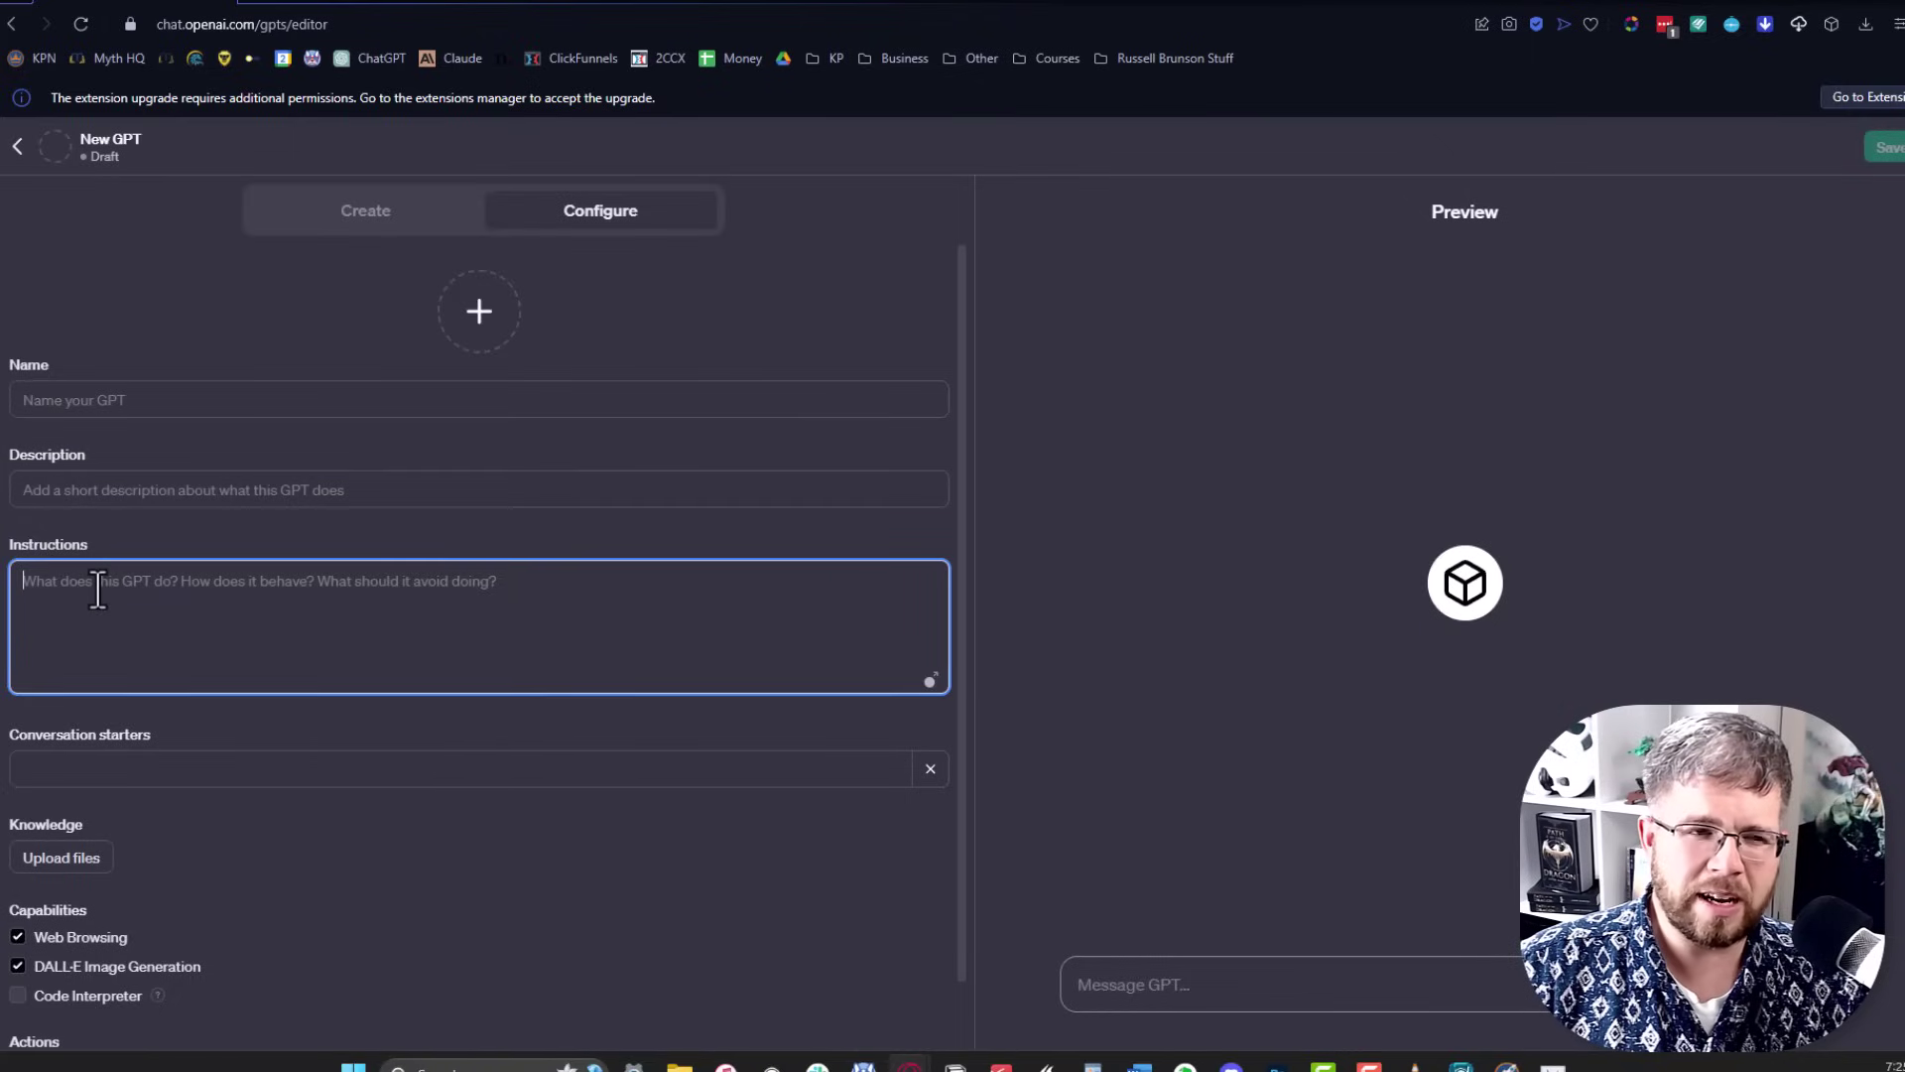
{"action": "scroll", "coordinate": [302, 846], "scroll_direction": "down", "scroll_amount": 1}
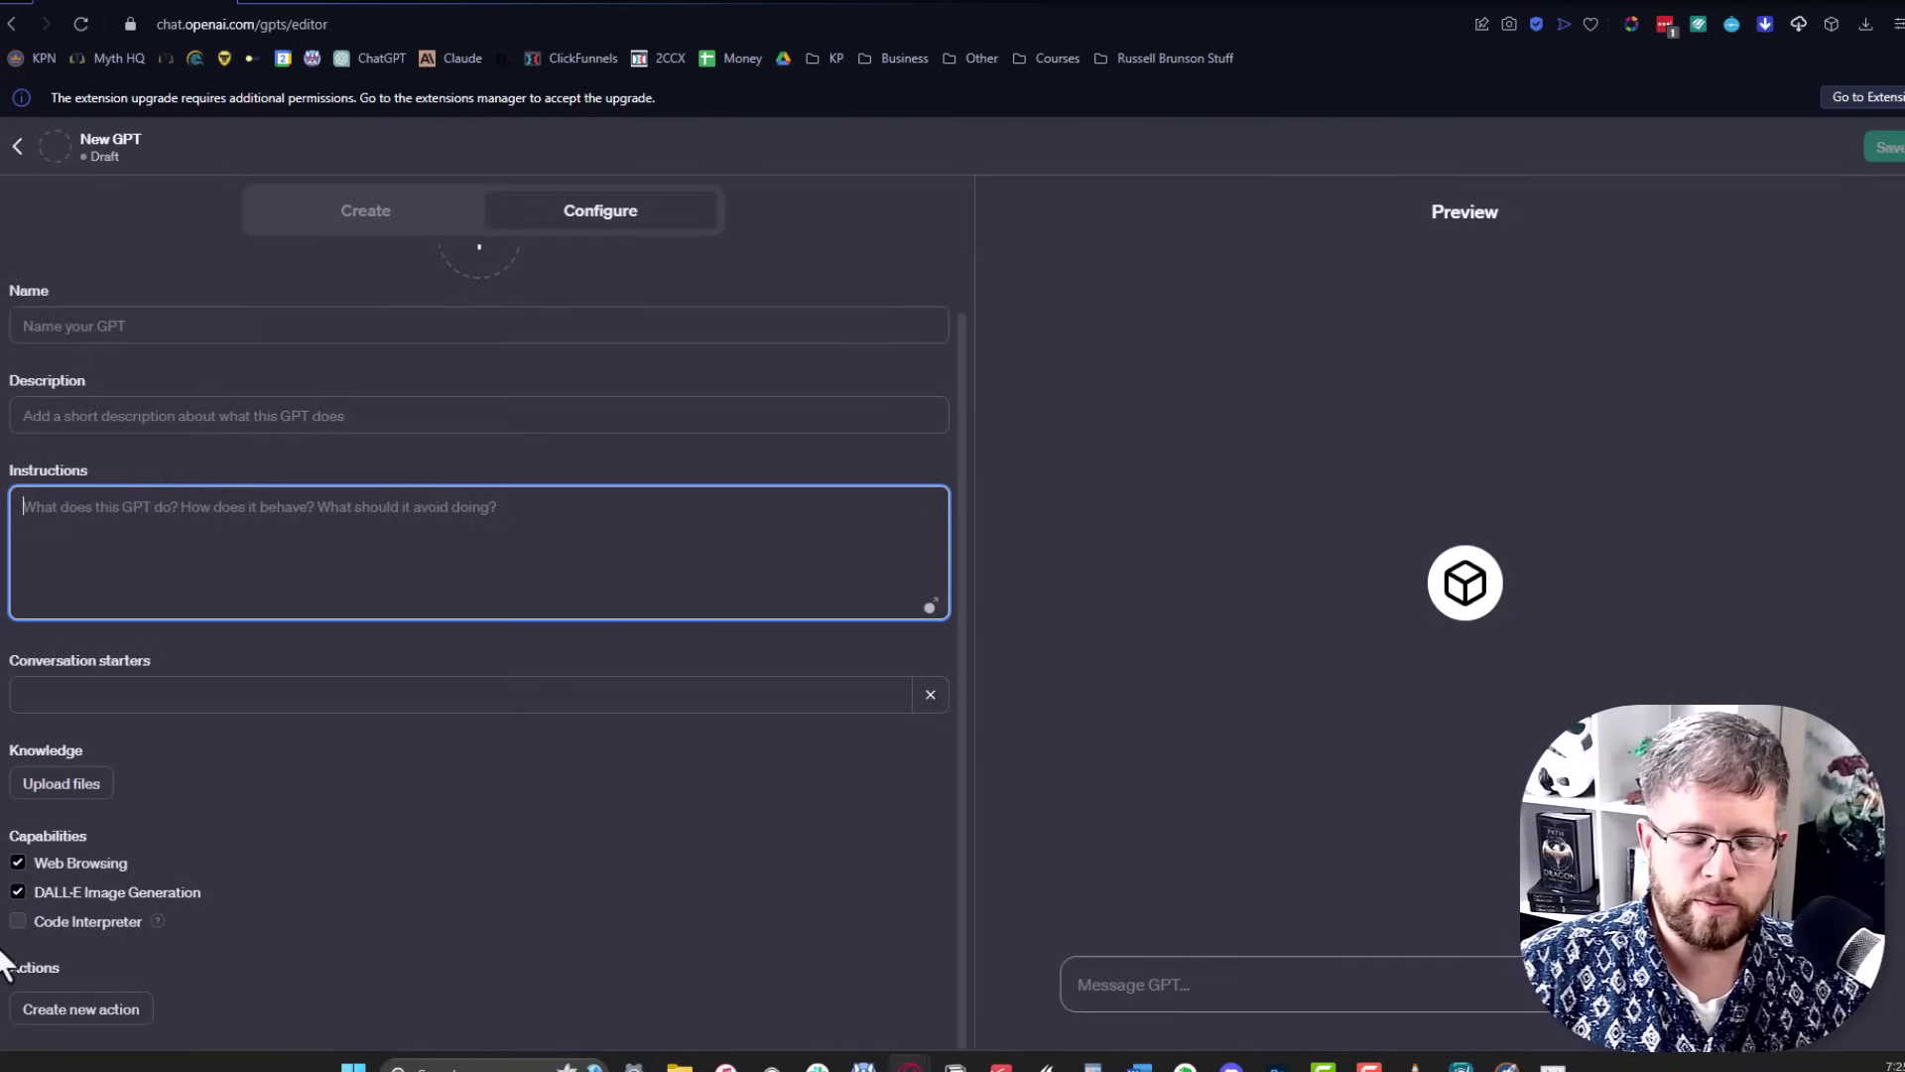
{"action": "left_click", "coordinate": [40, 1014]}
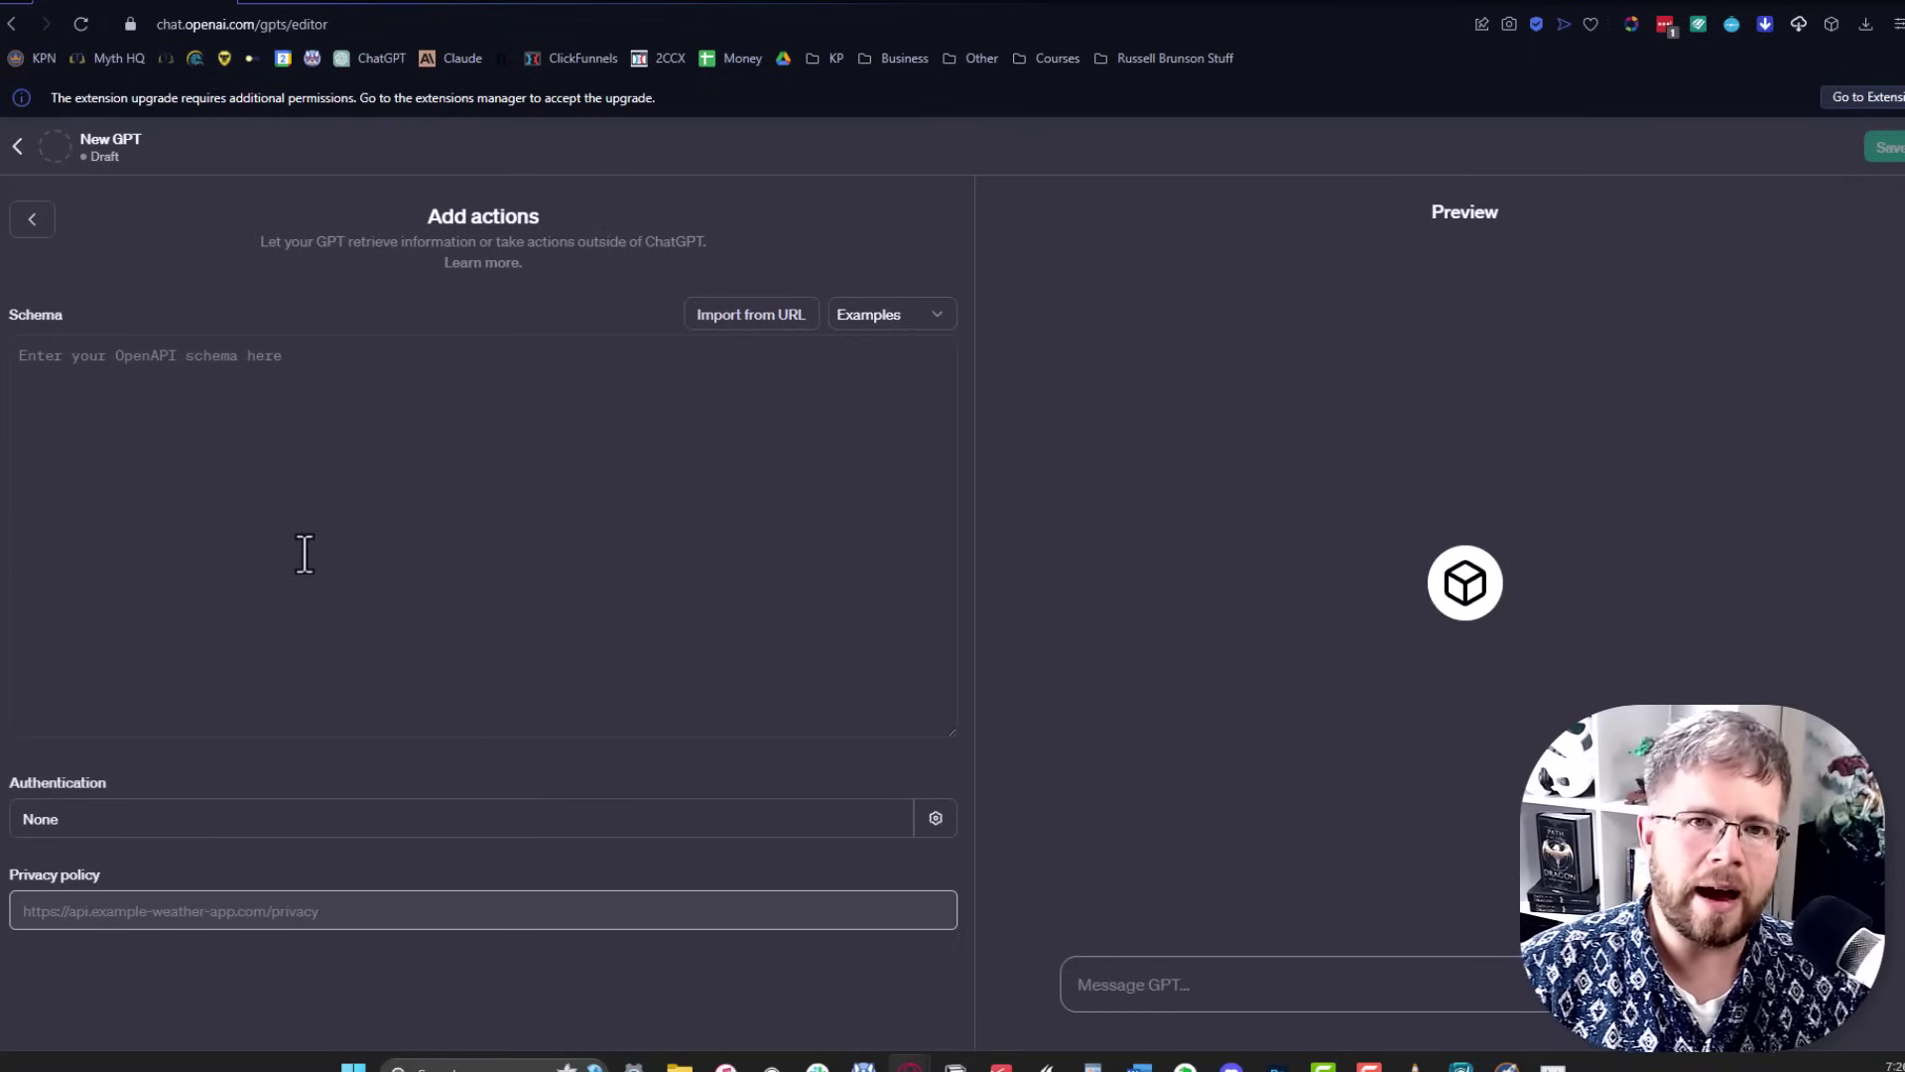
{"action": "left_click", "coordinate": [33, 219]}
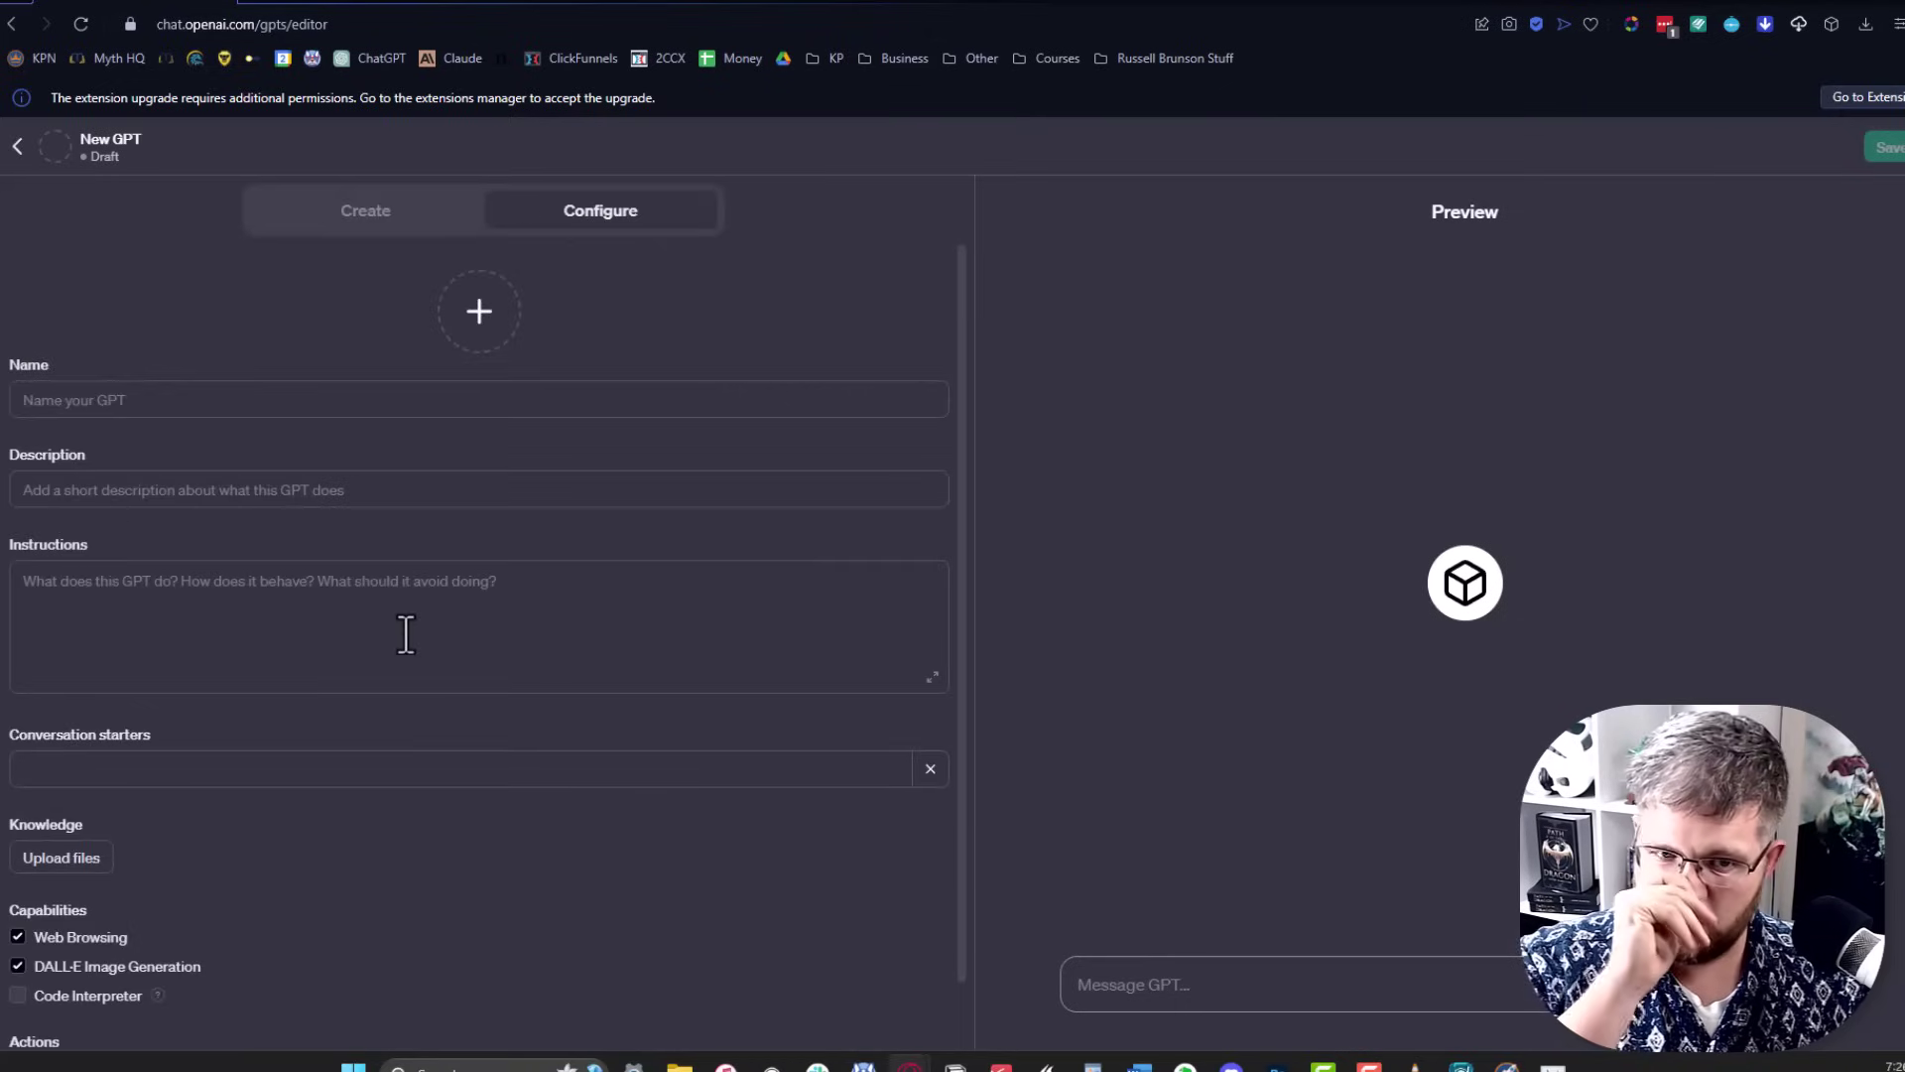
Name the GPT 'Prose Writer', describe it as writing prose from story beats, and generate a DALL·E avatar.
{"action": "left_click", "coordinate": [94, 403]}
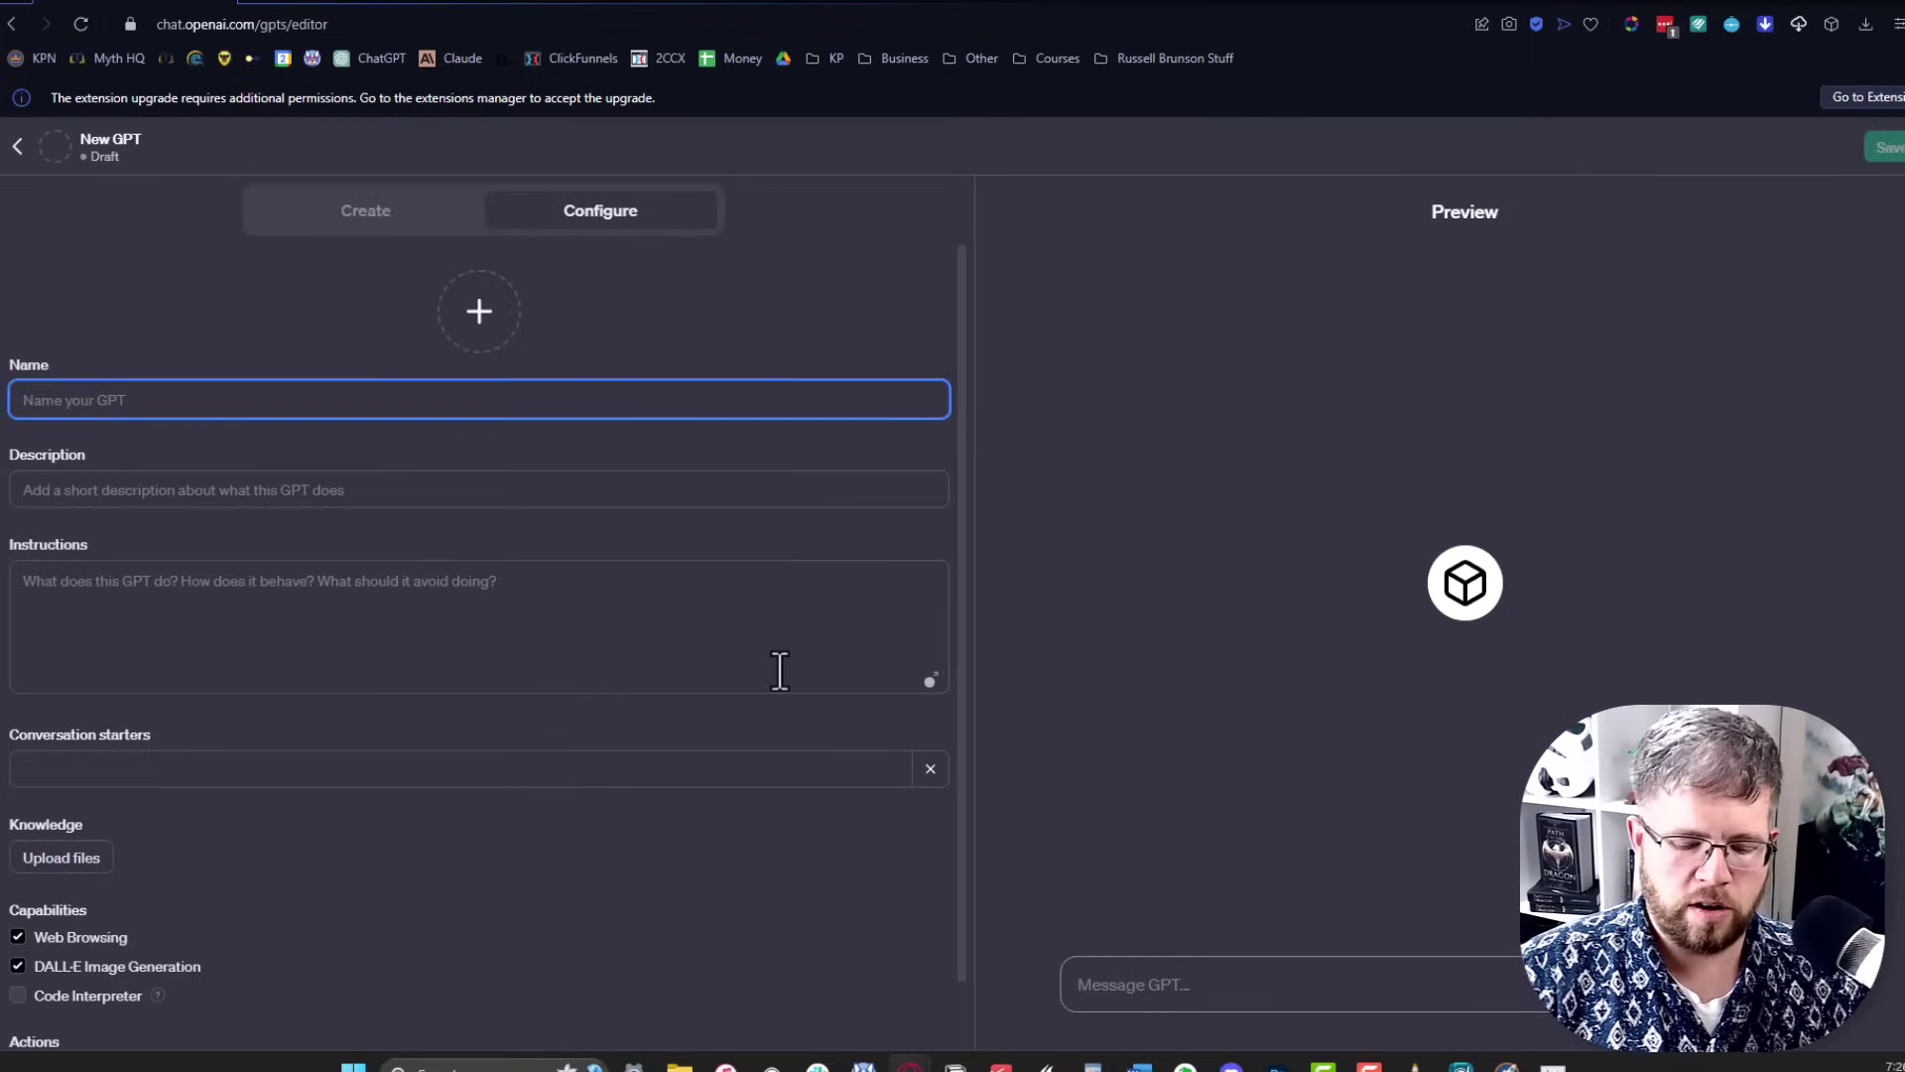
{"action": "type", "text": "Prose Writer"}
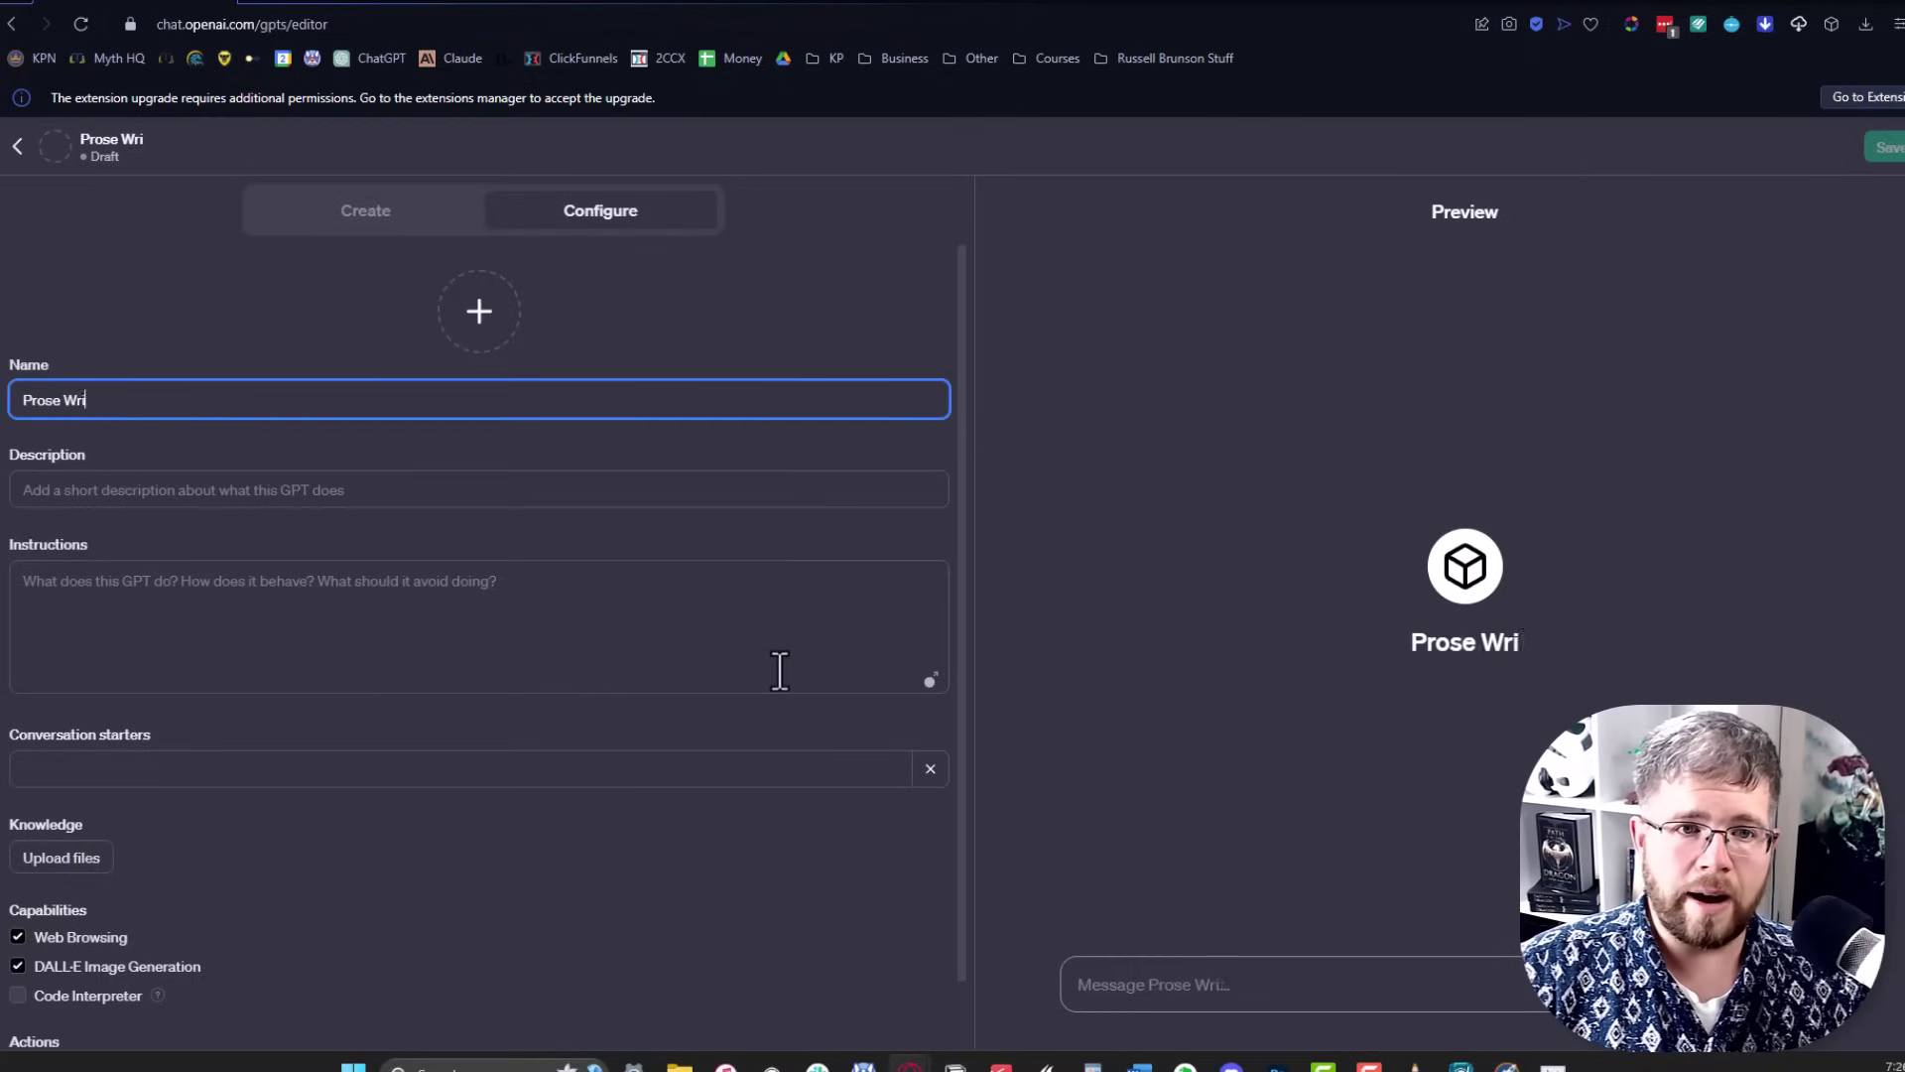
{"action": "left_click", "coordinate": [259, 486]}
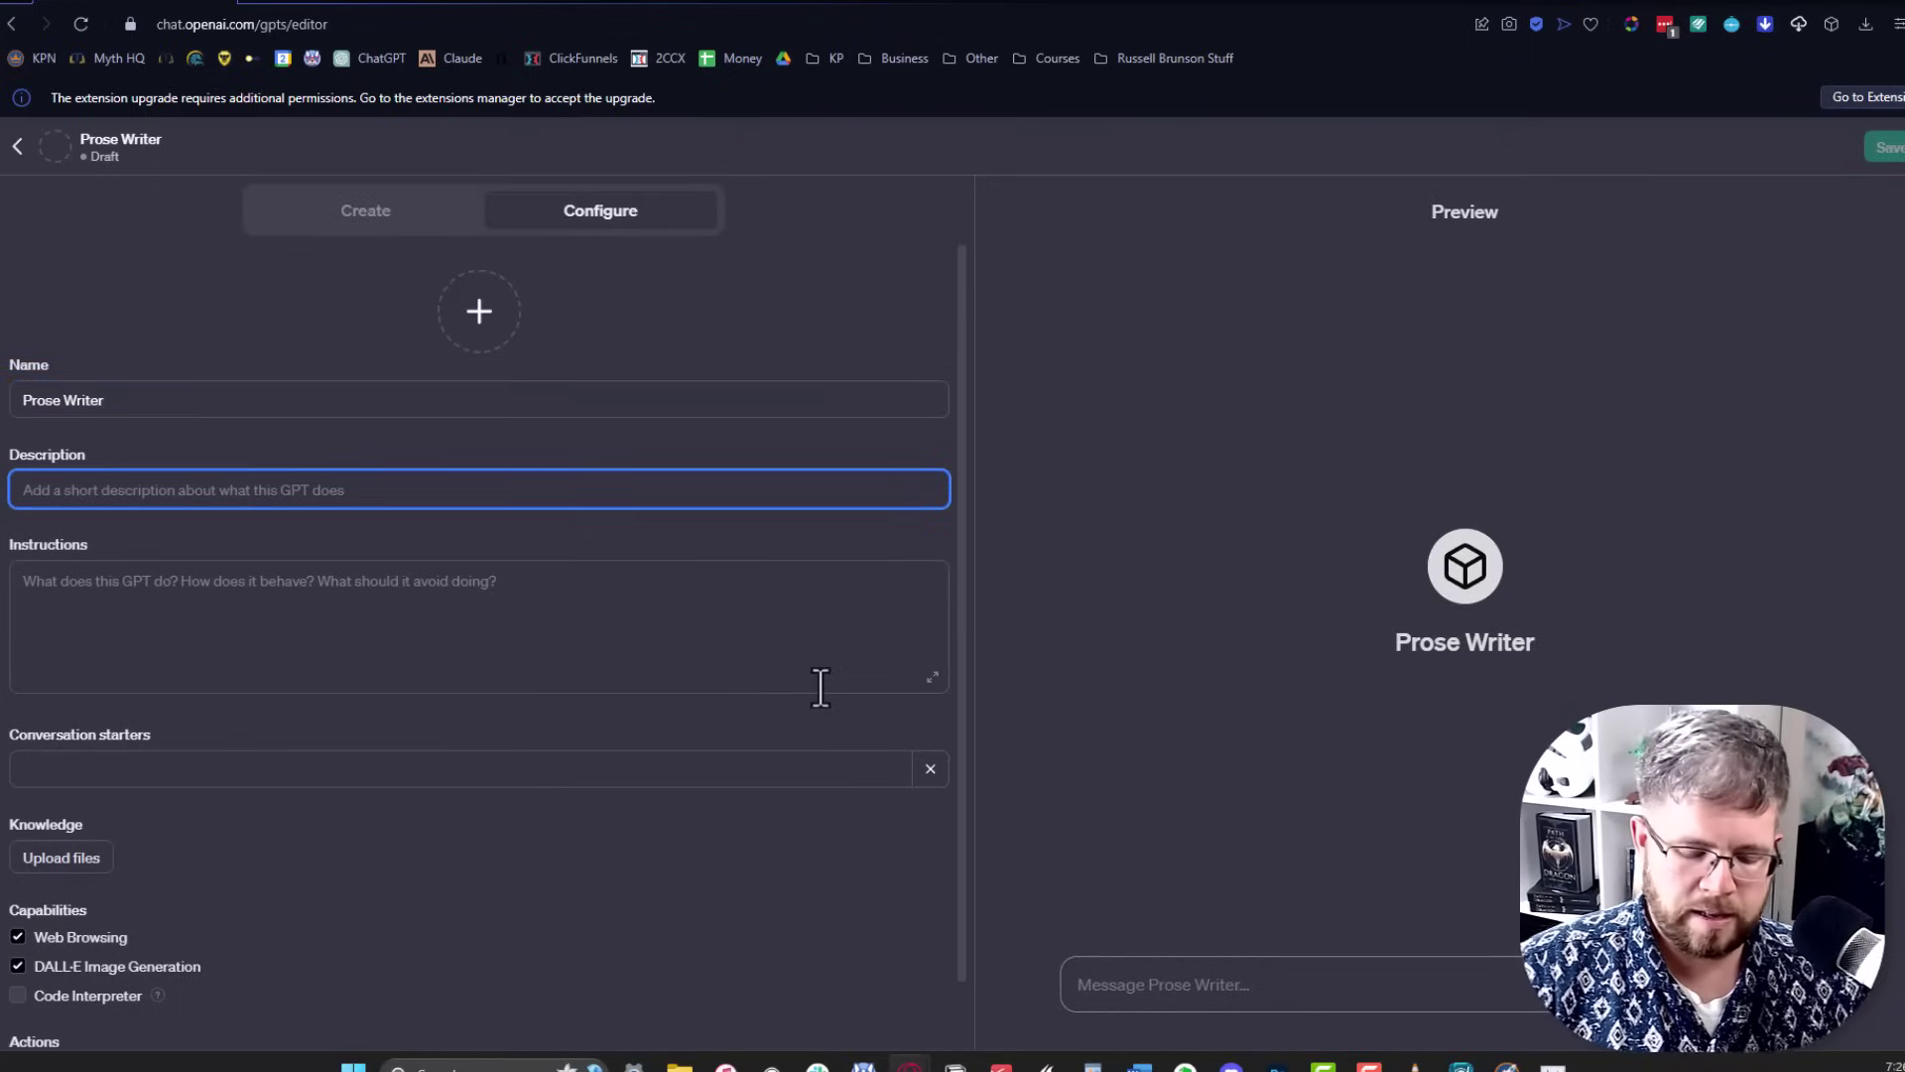
{"action": "type", "text": "This "}
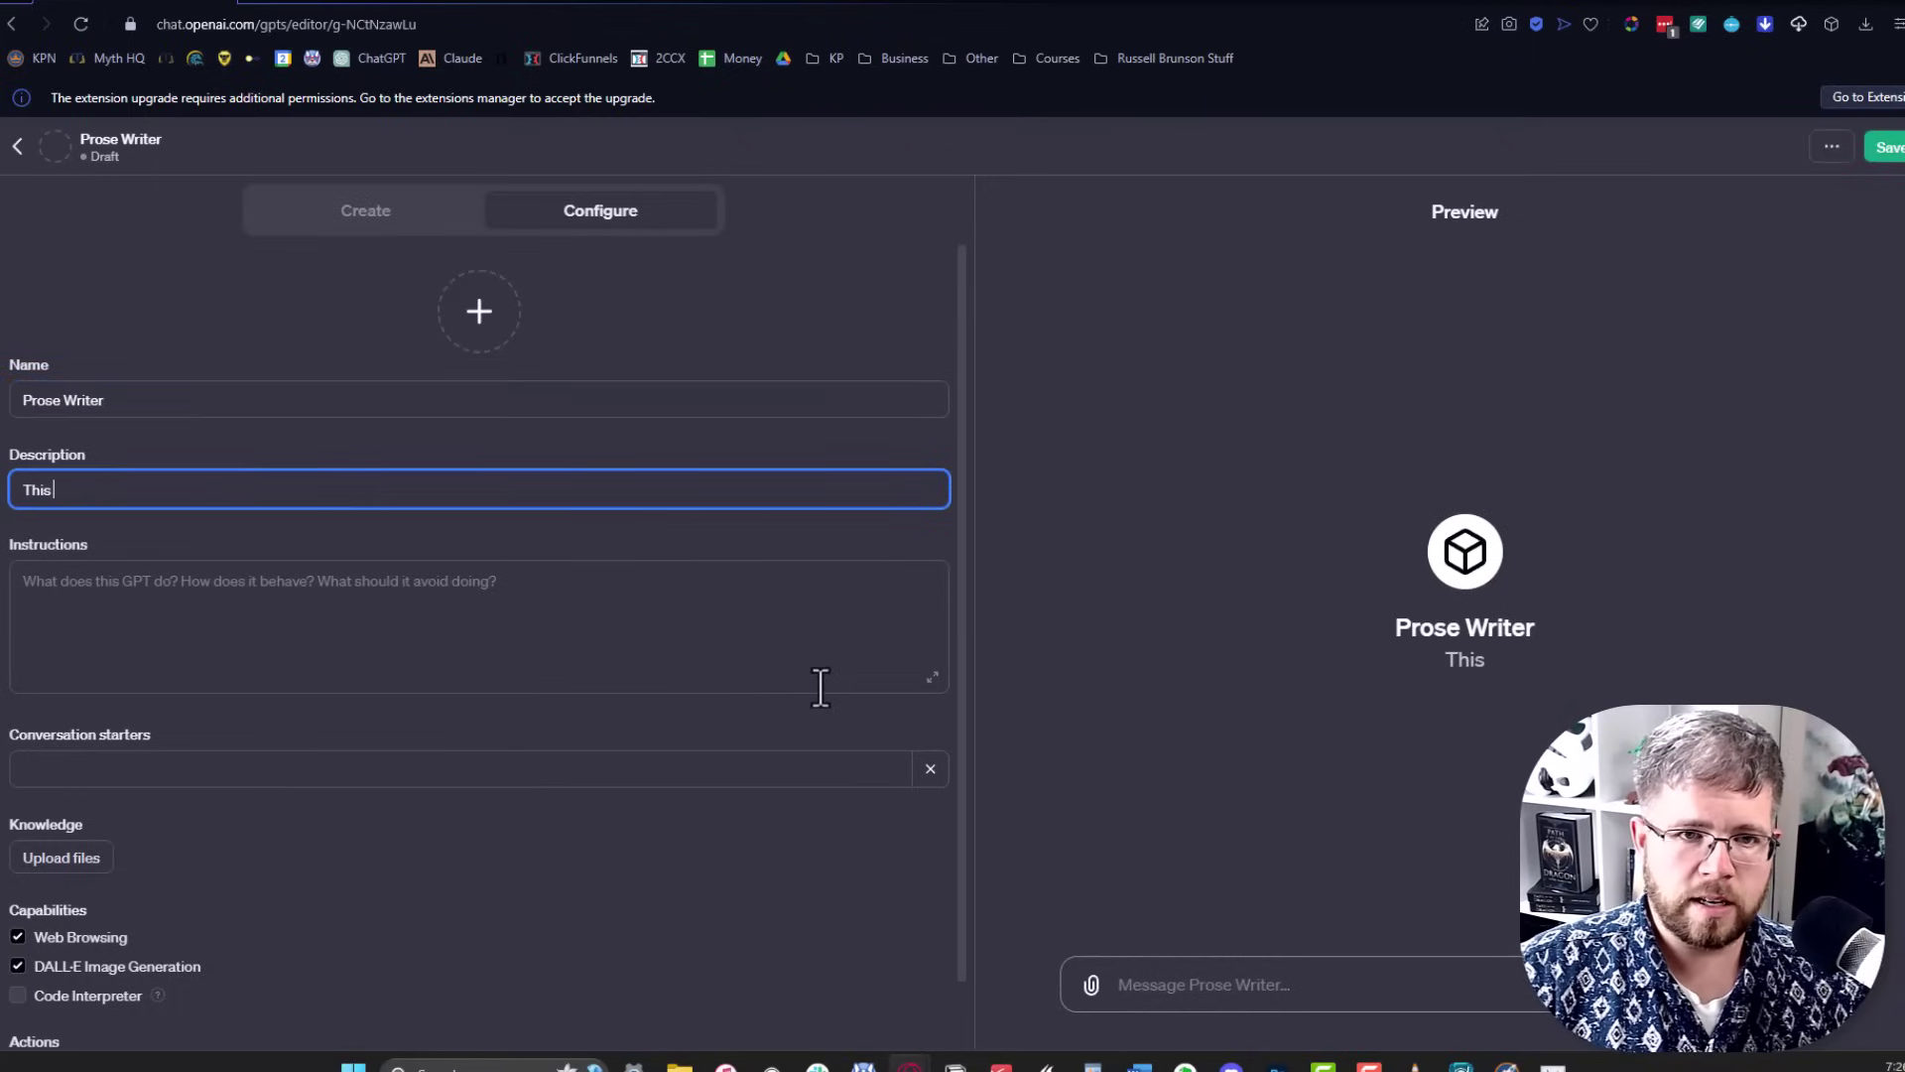
{"action": "type", "text": "GPT write"}
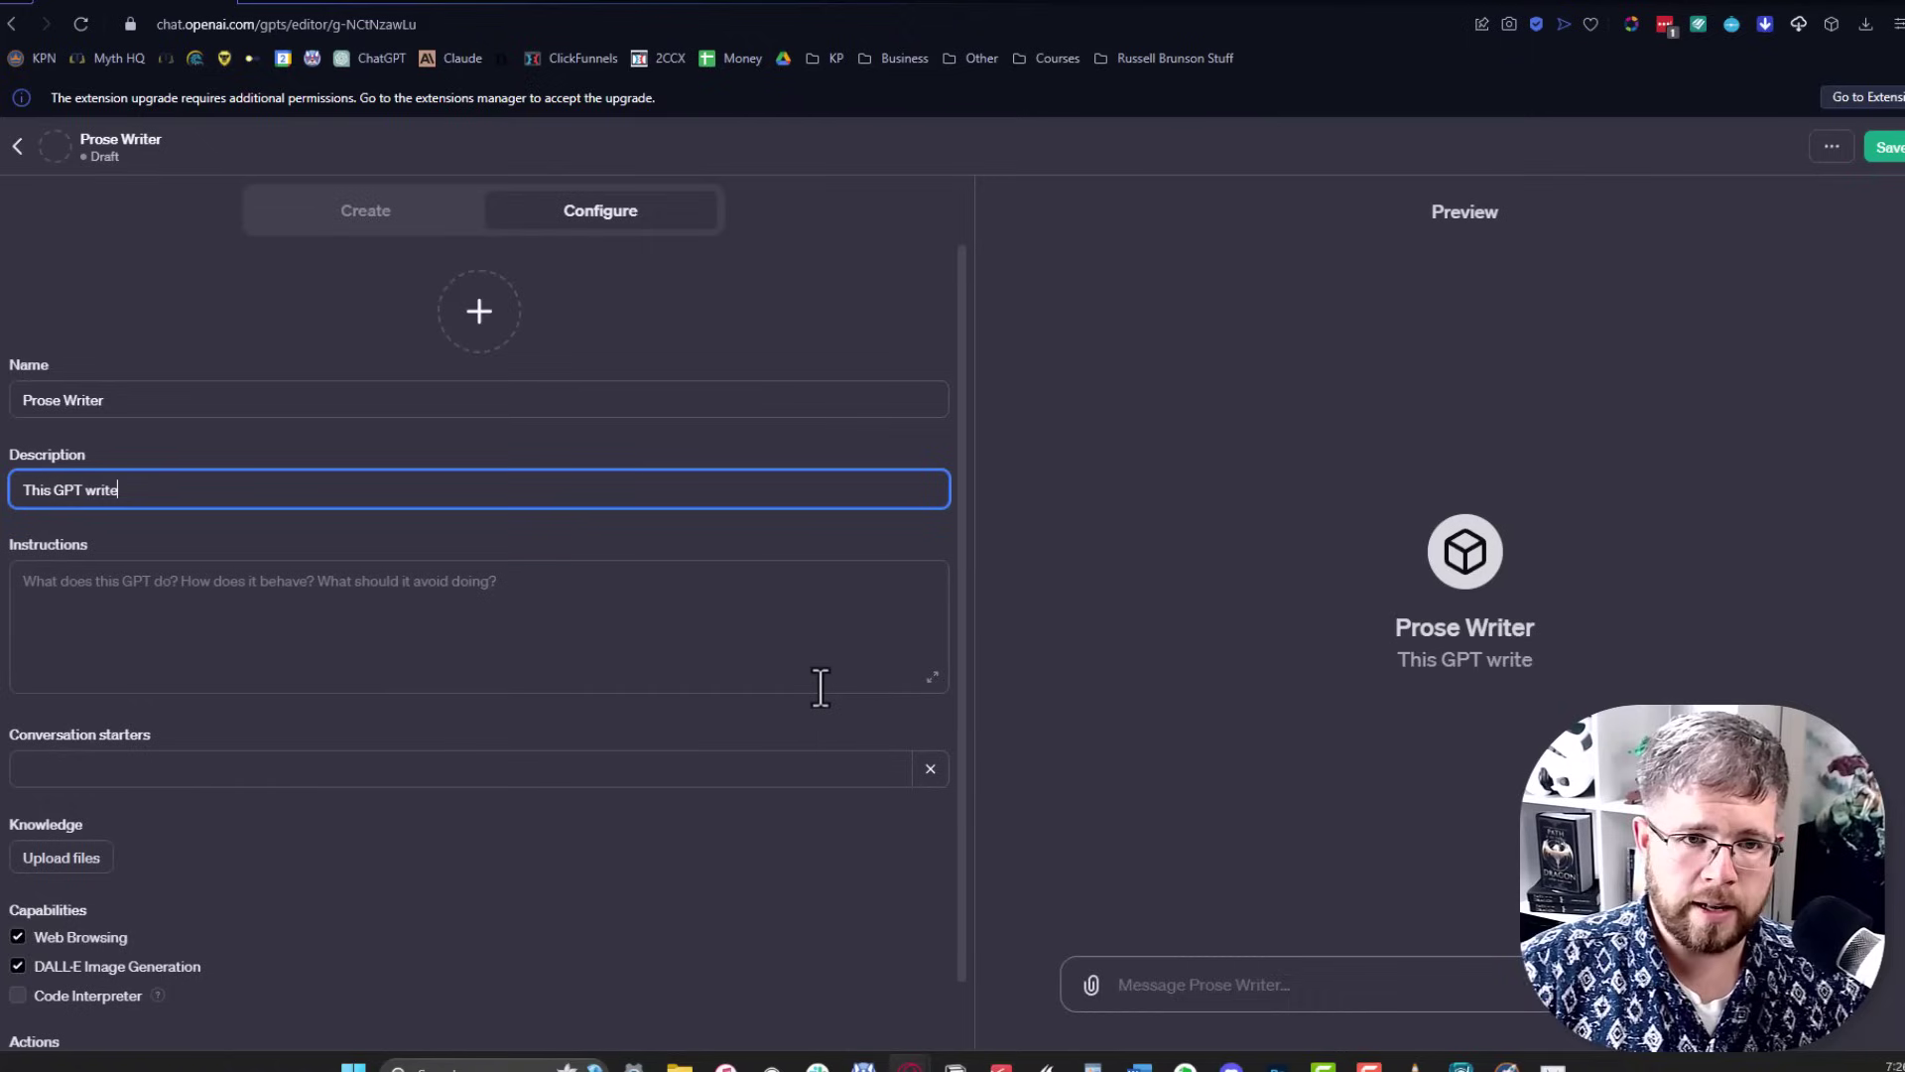
{"action": "type", "text": "s prose bas"}
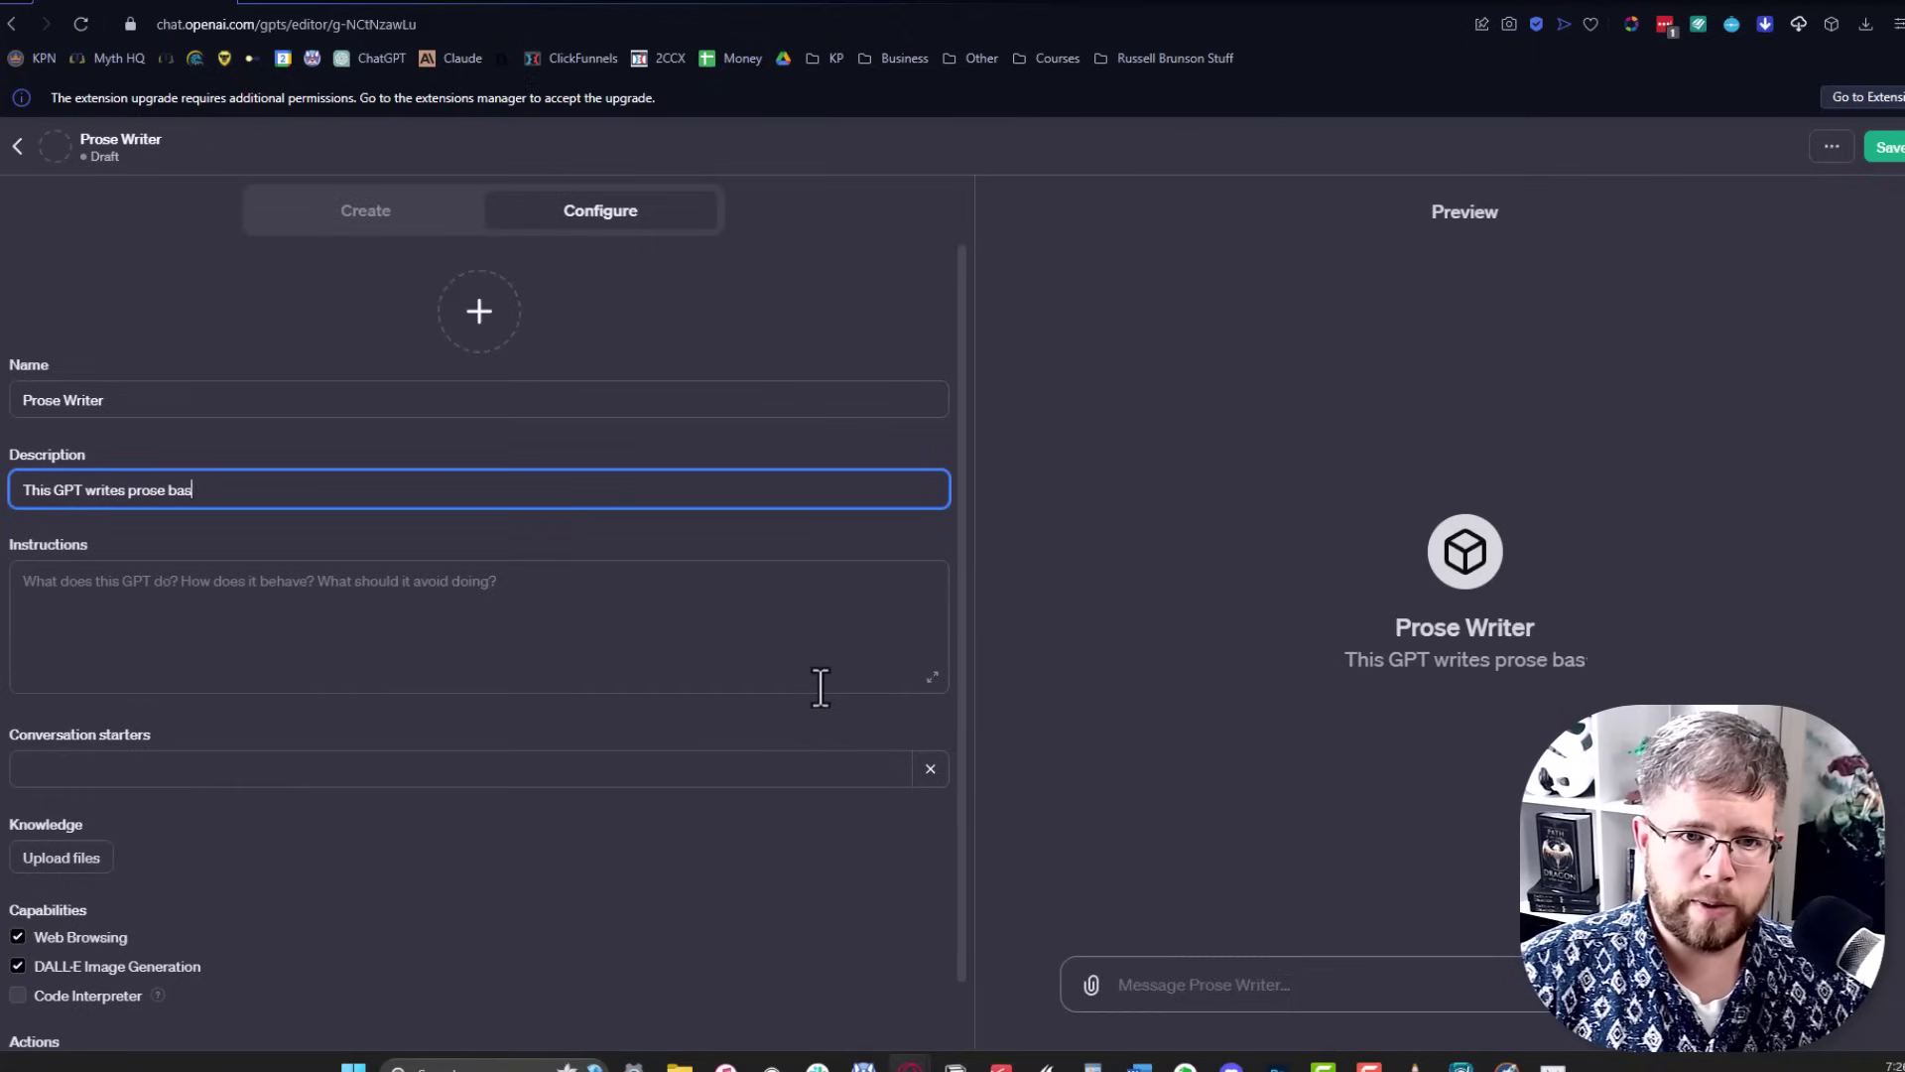
{"action": "type", "text": "ed on provided story beats."}
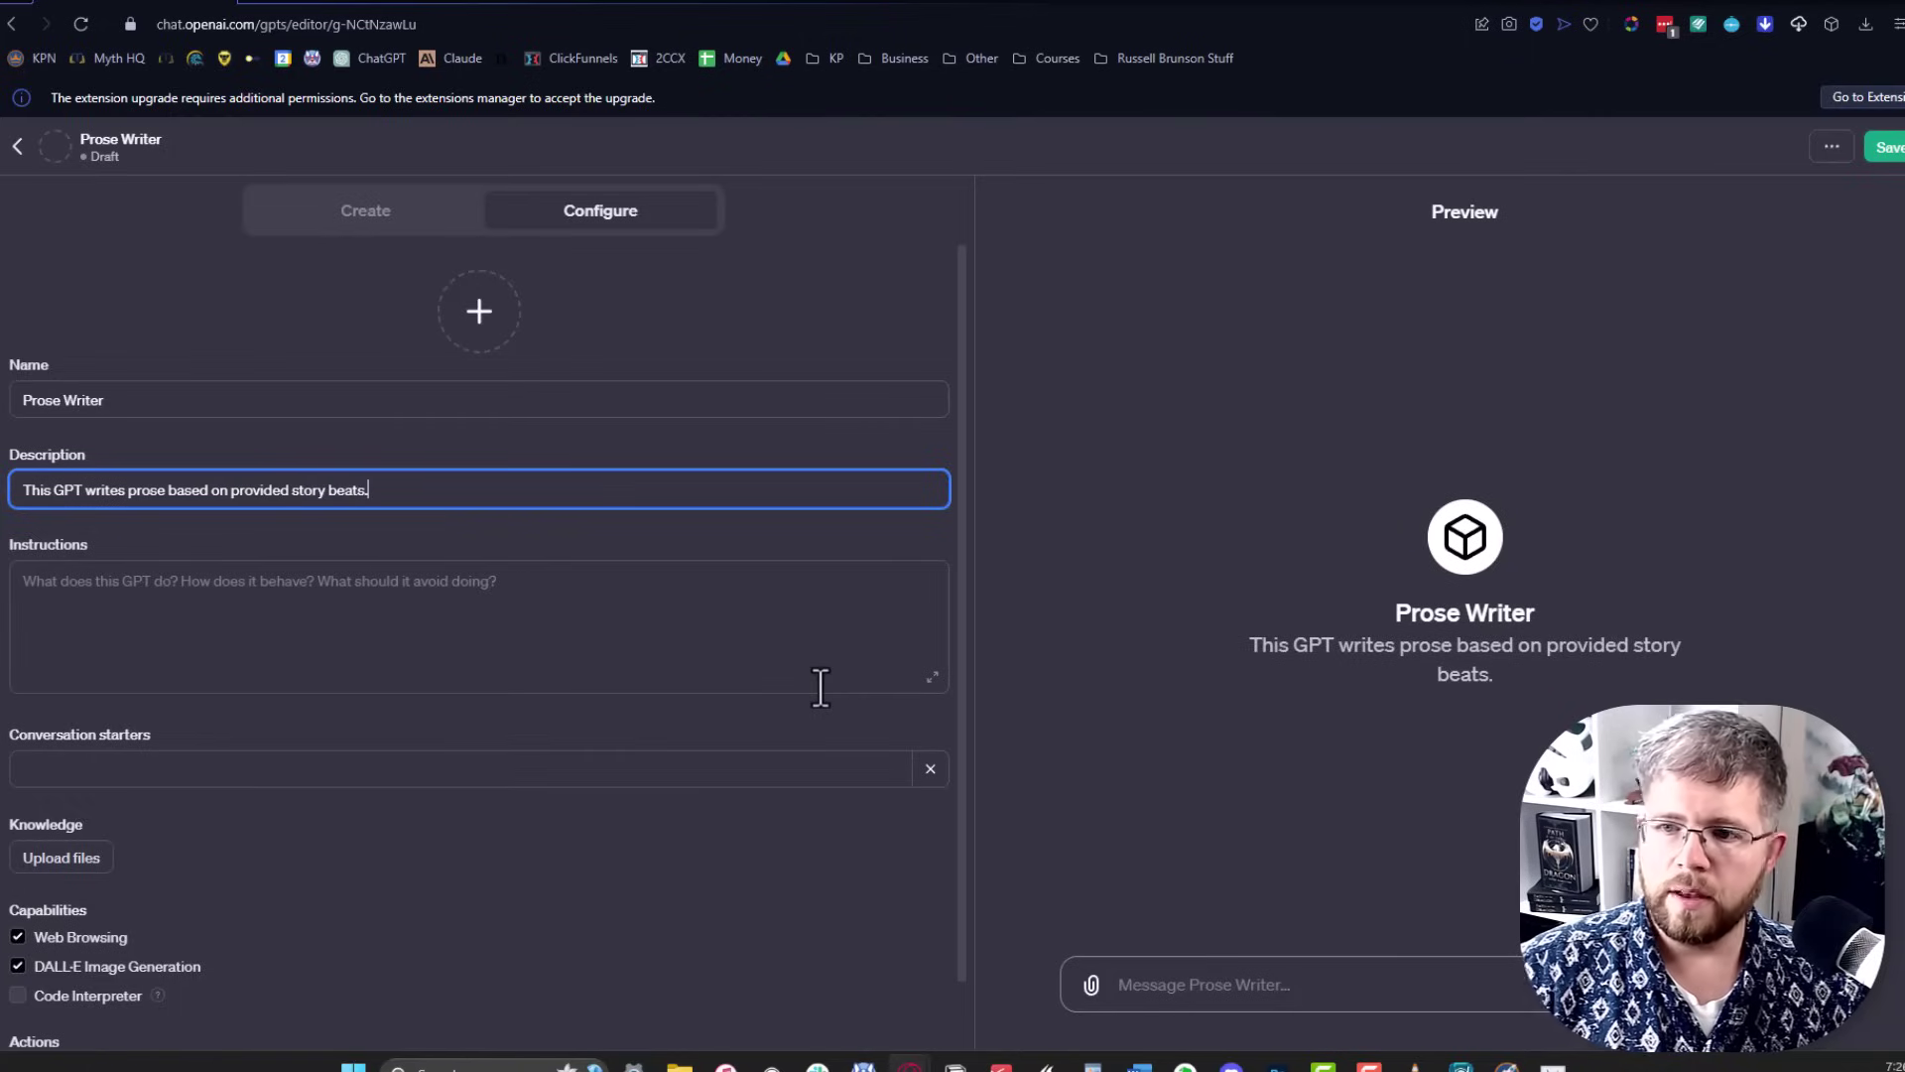
{"action": "left_click", "coordinate": [484, 300]}
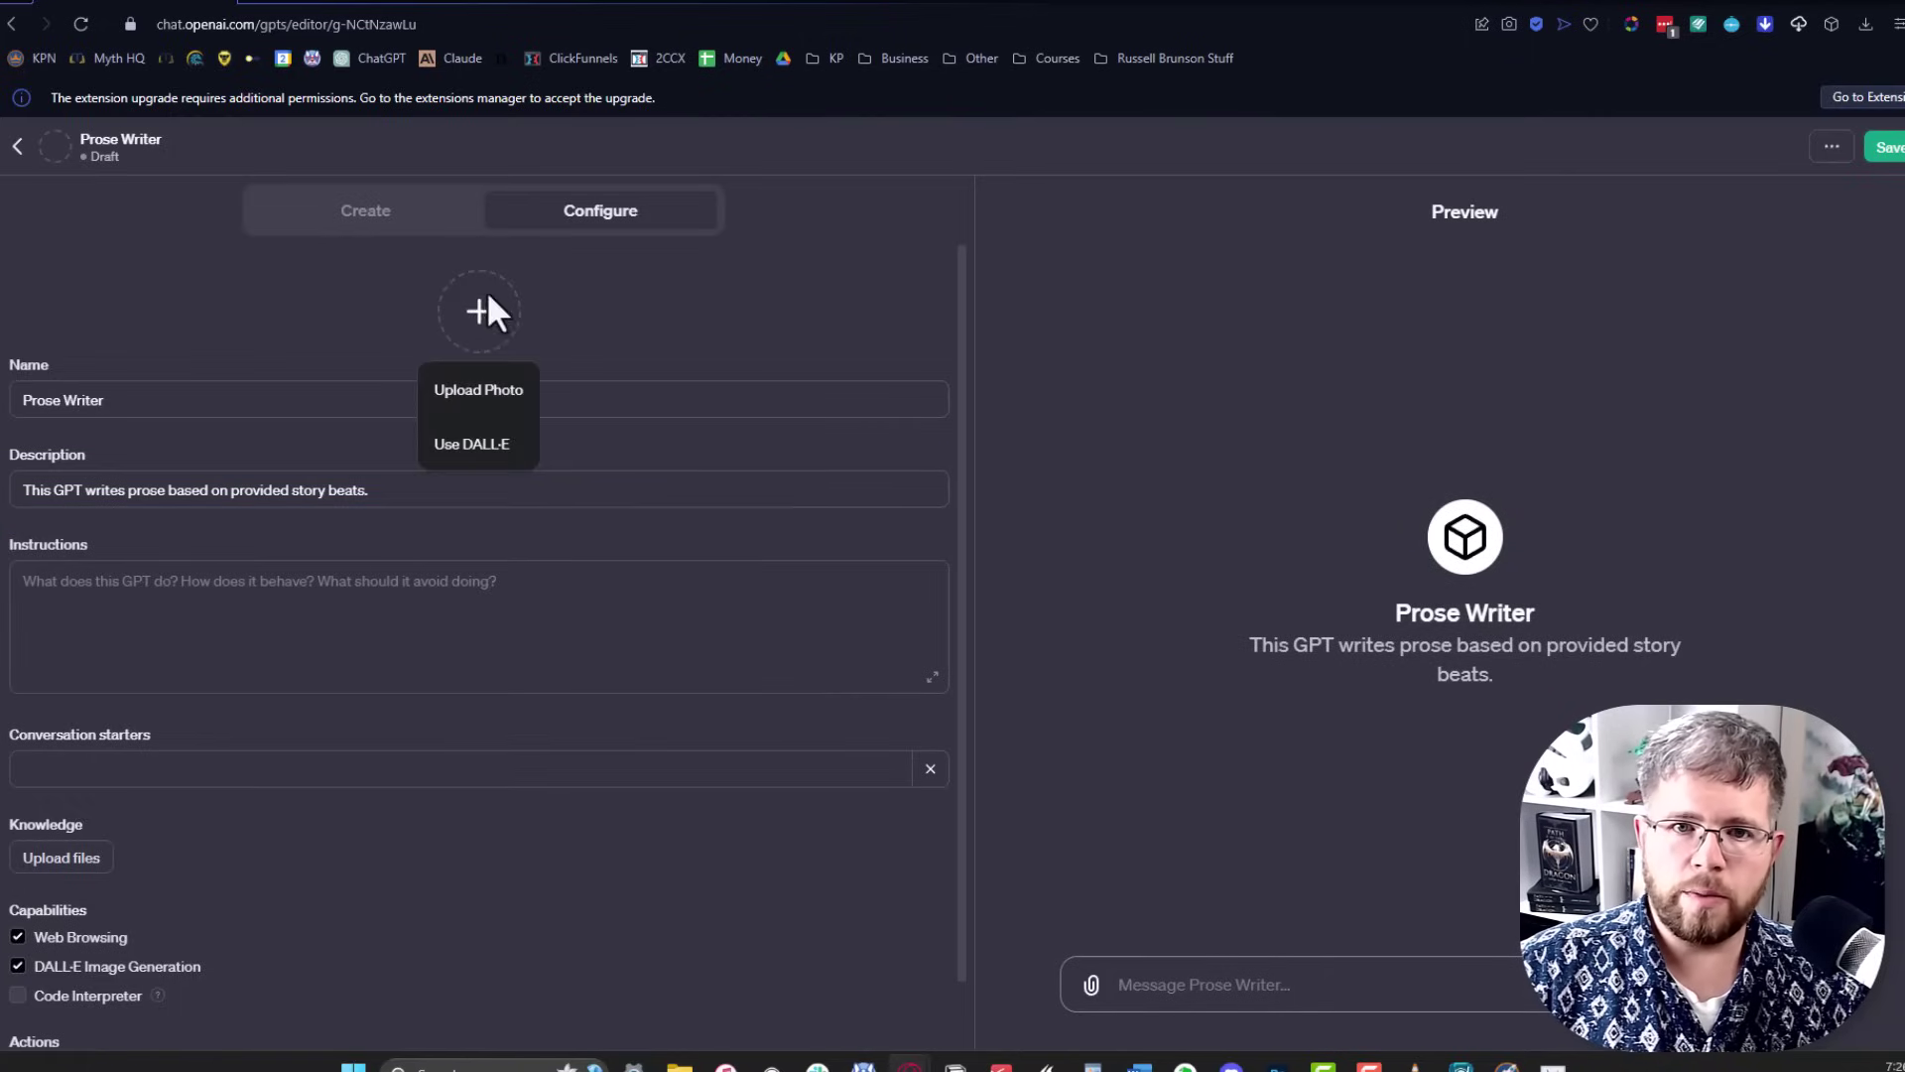
{"action": "left_click", "coordinate": [466, 445]}
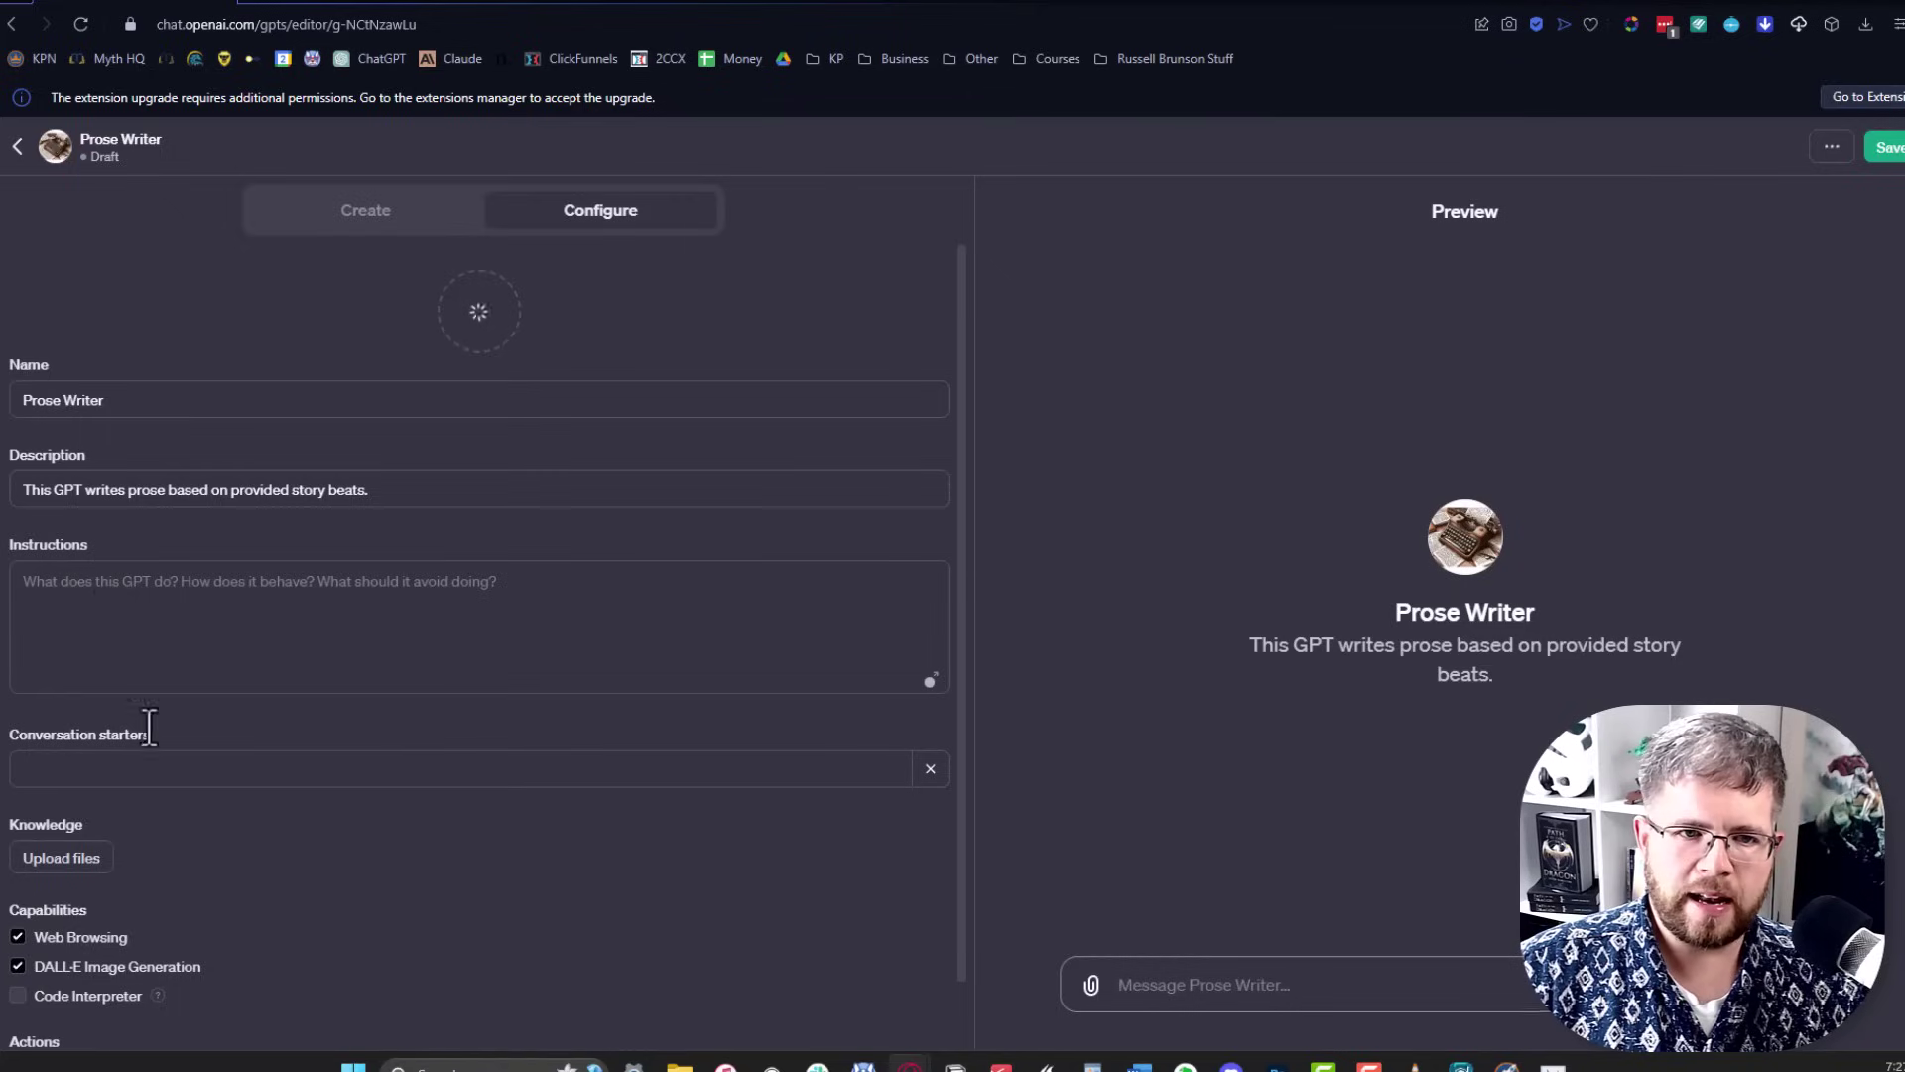
{"action": "left_click", "coordinate": [143, 613]}
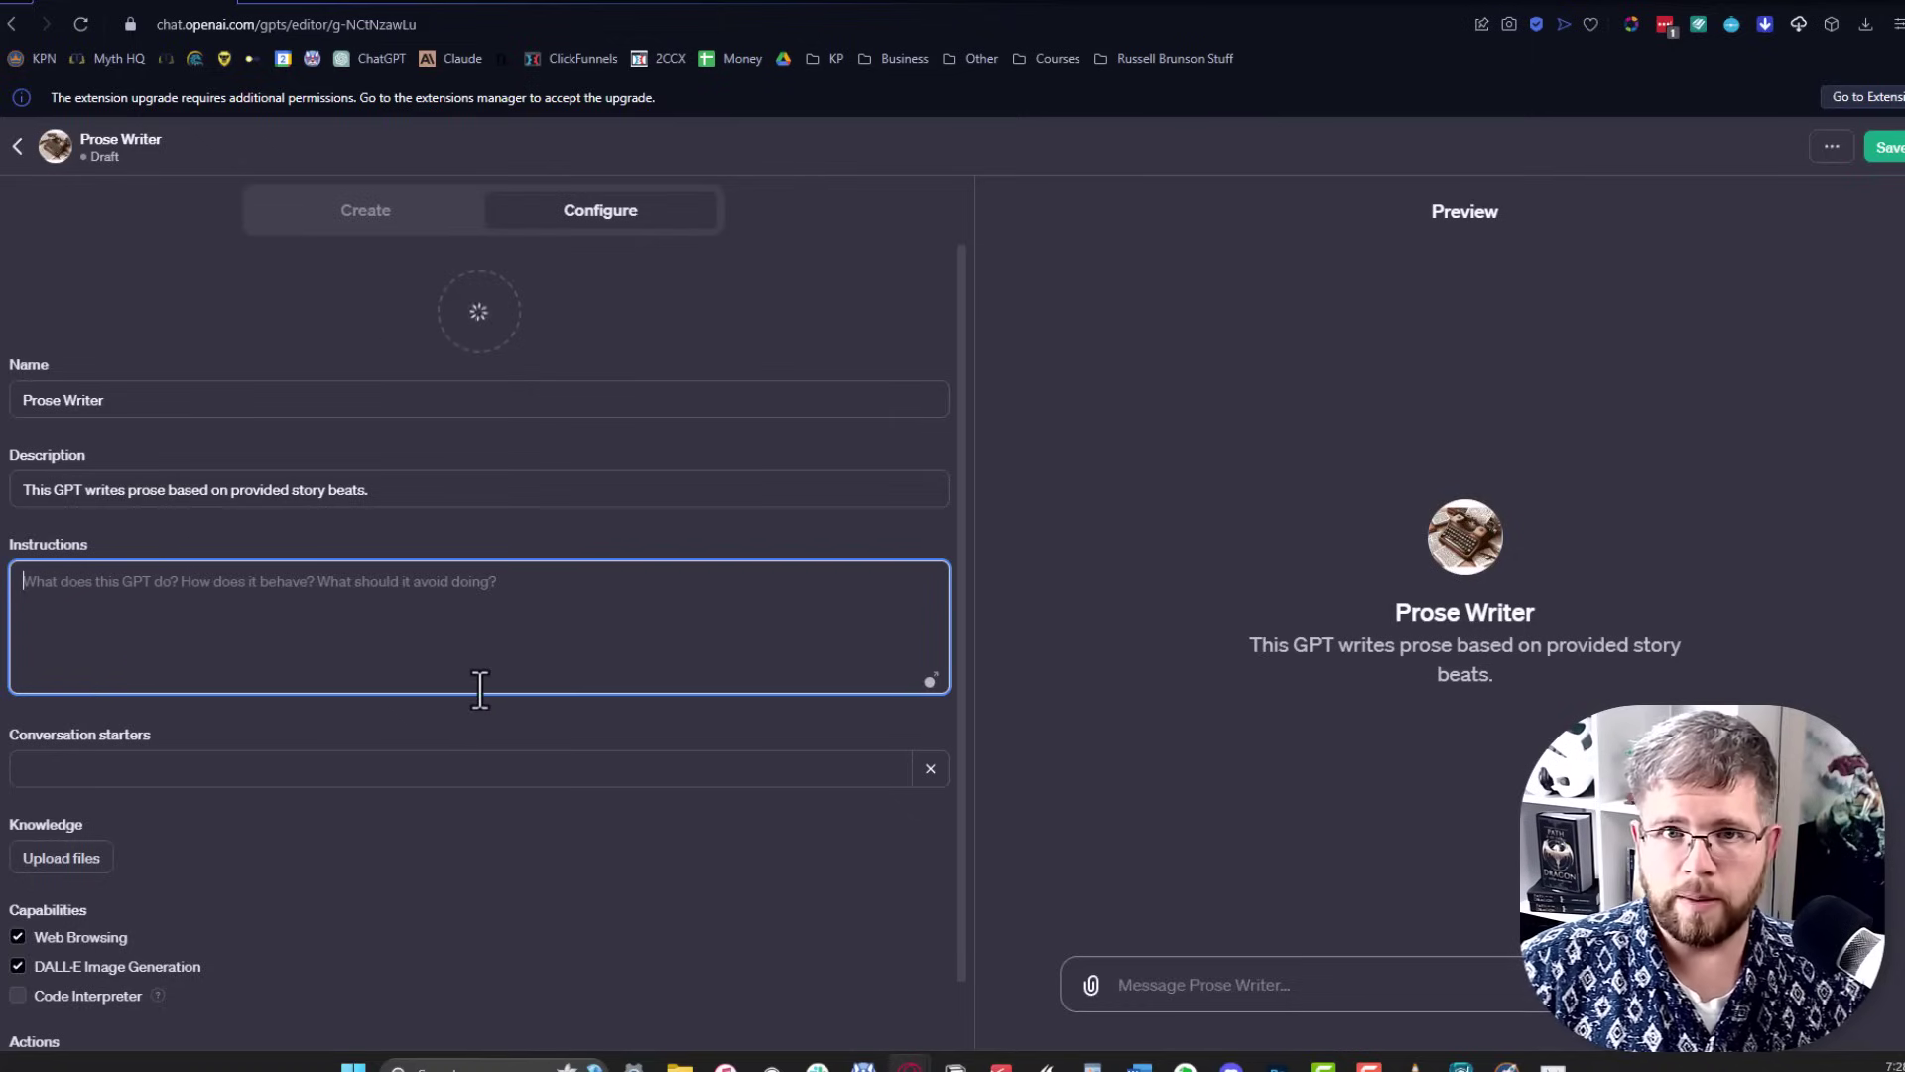
In Atticus, select the whole instructions block of the Chapter 16 Superprompt chapter.
{"action": "key", "text": "ctrl+Tab"}
{"action": "scroll", "coordinate": [489, 638], "scroll_direction": "down", "scroll_amount": 3}
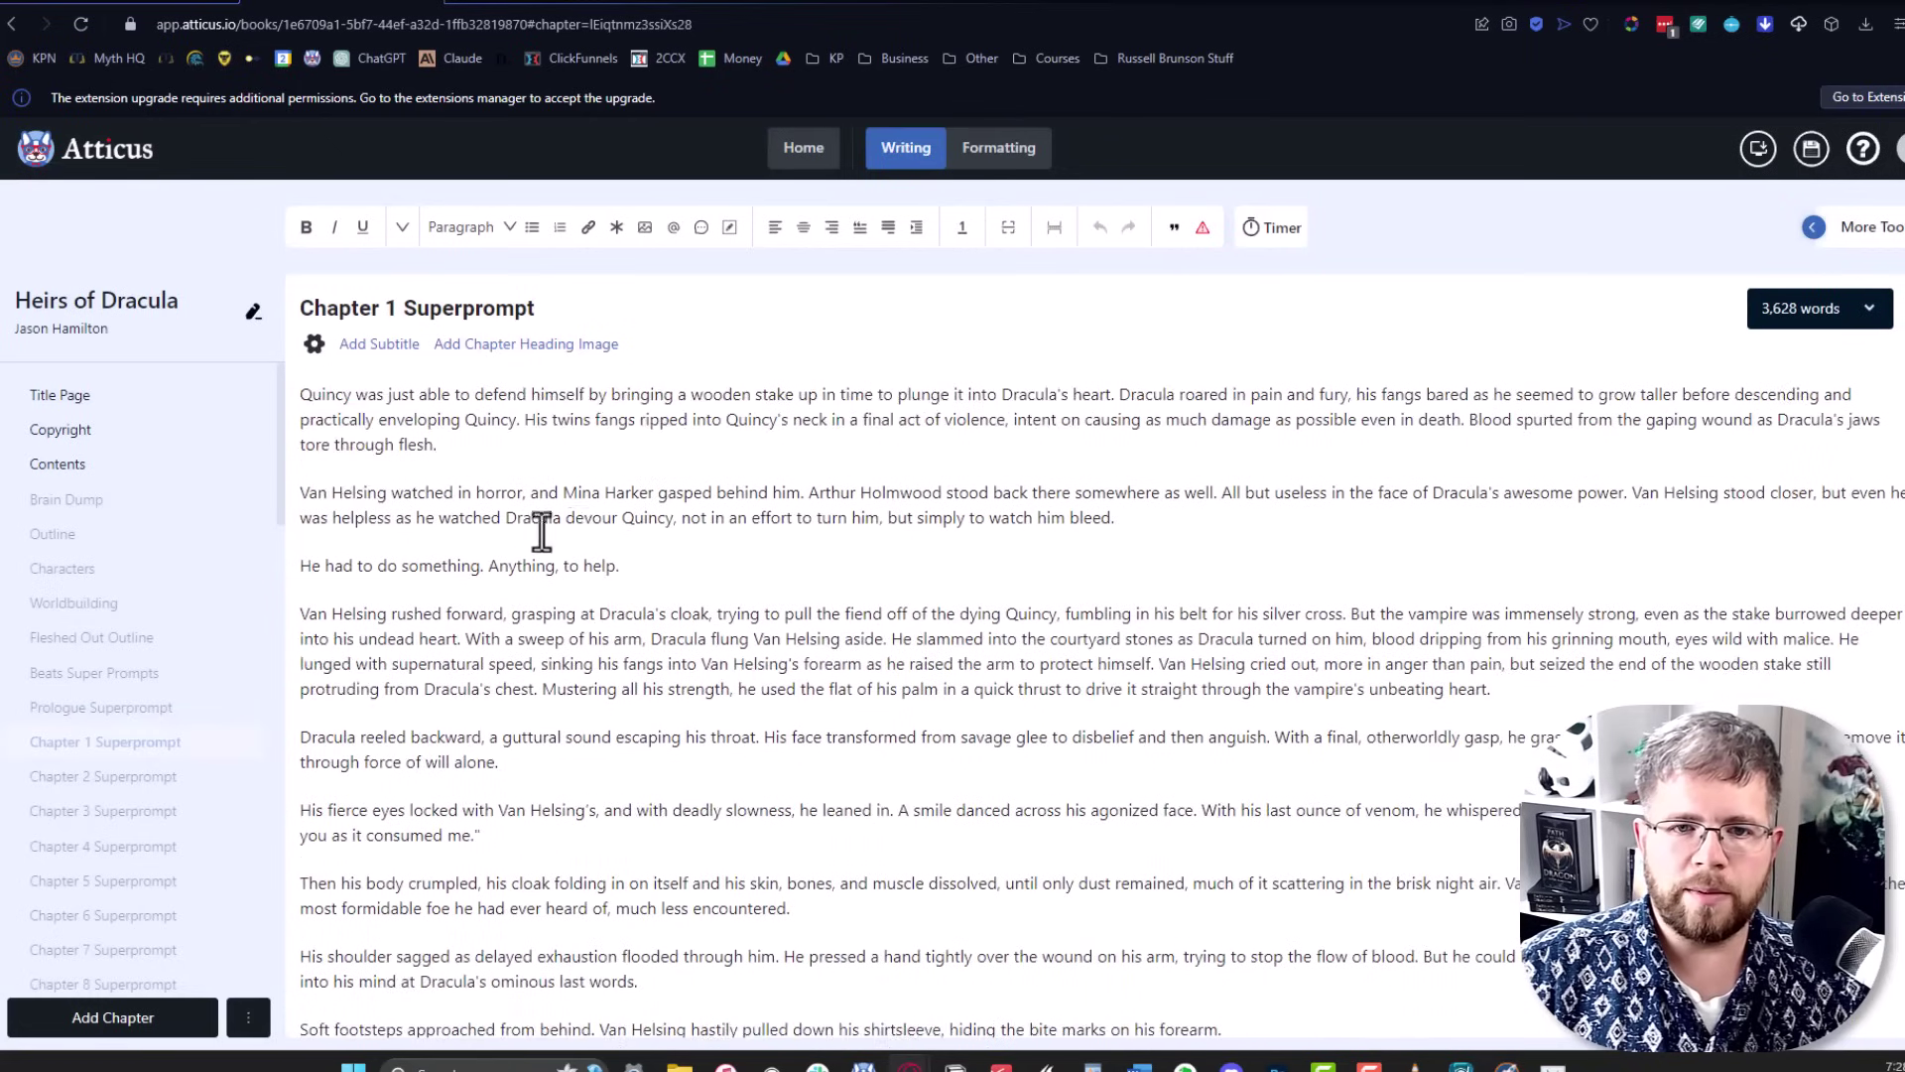
{"action": "scroll", "coordinate": [541, 533], "scroll_direction": "up", "scroll_amount": 3}
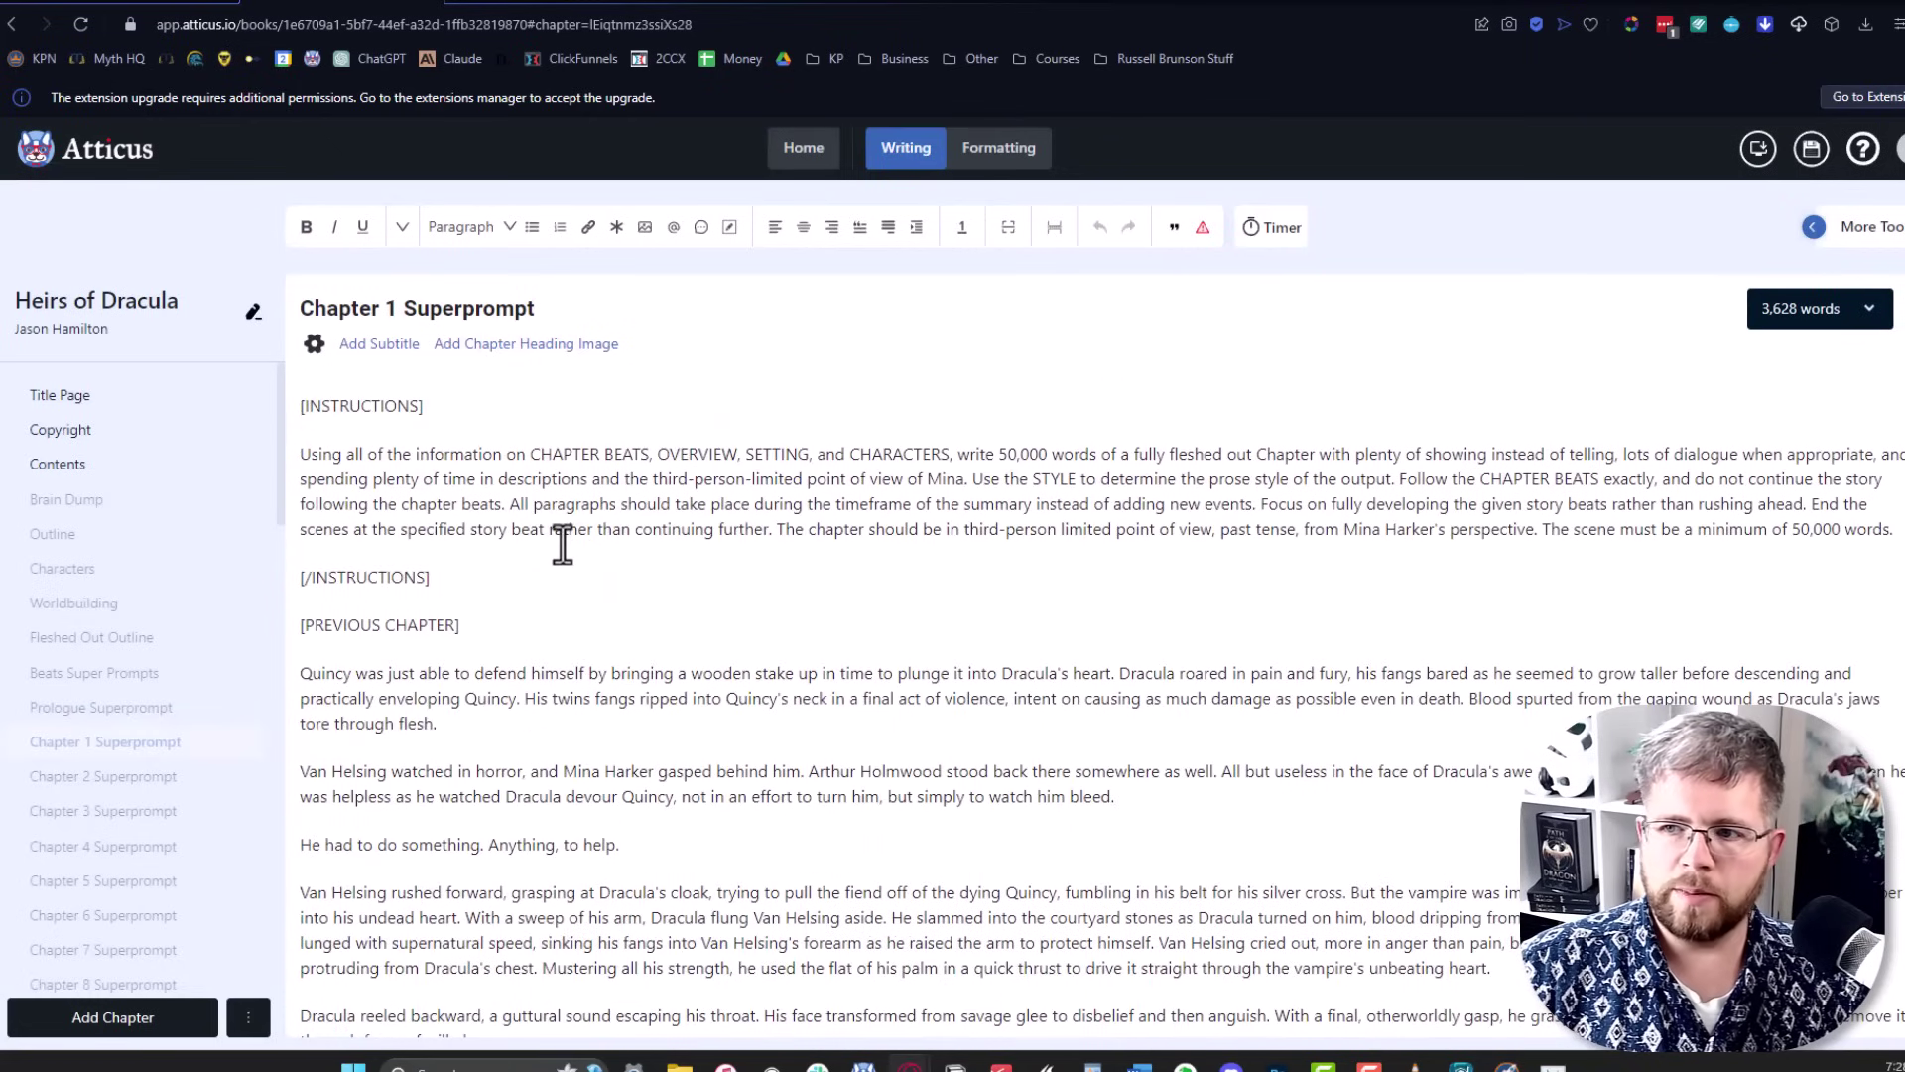
{"action": "left_click_drag", "start_coordinate": [1897, 532], "coordinate": [657, 481]}
{"action": "scroll", "coordinate": [198, 784], "scroll_direction": "down", "scroll_amount": 6}
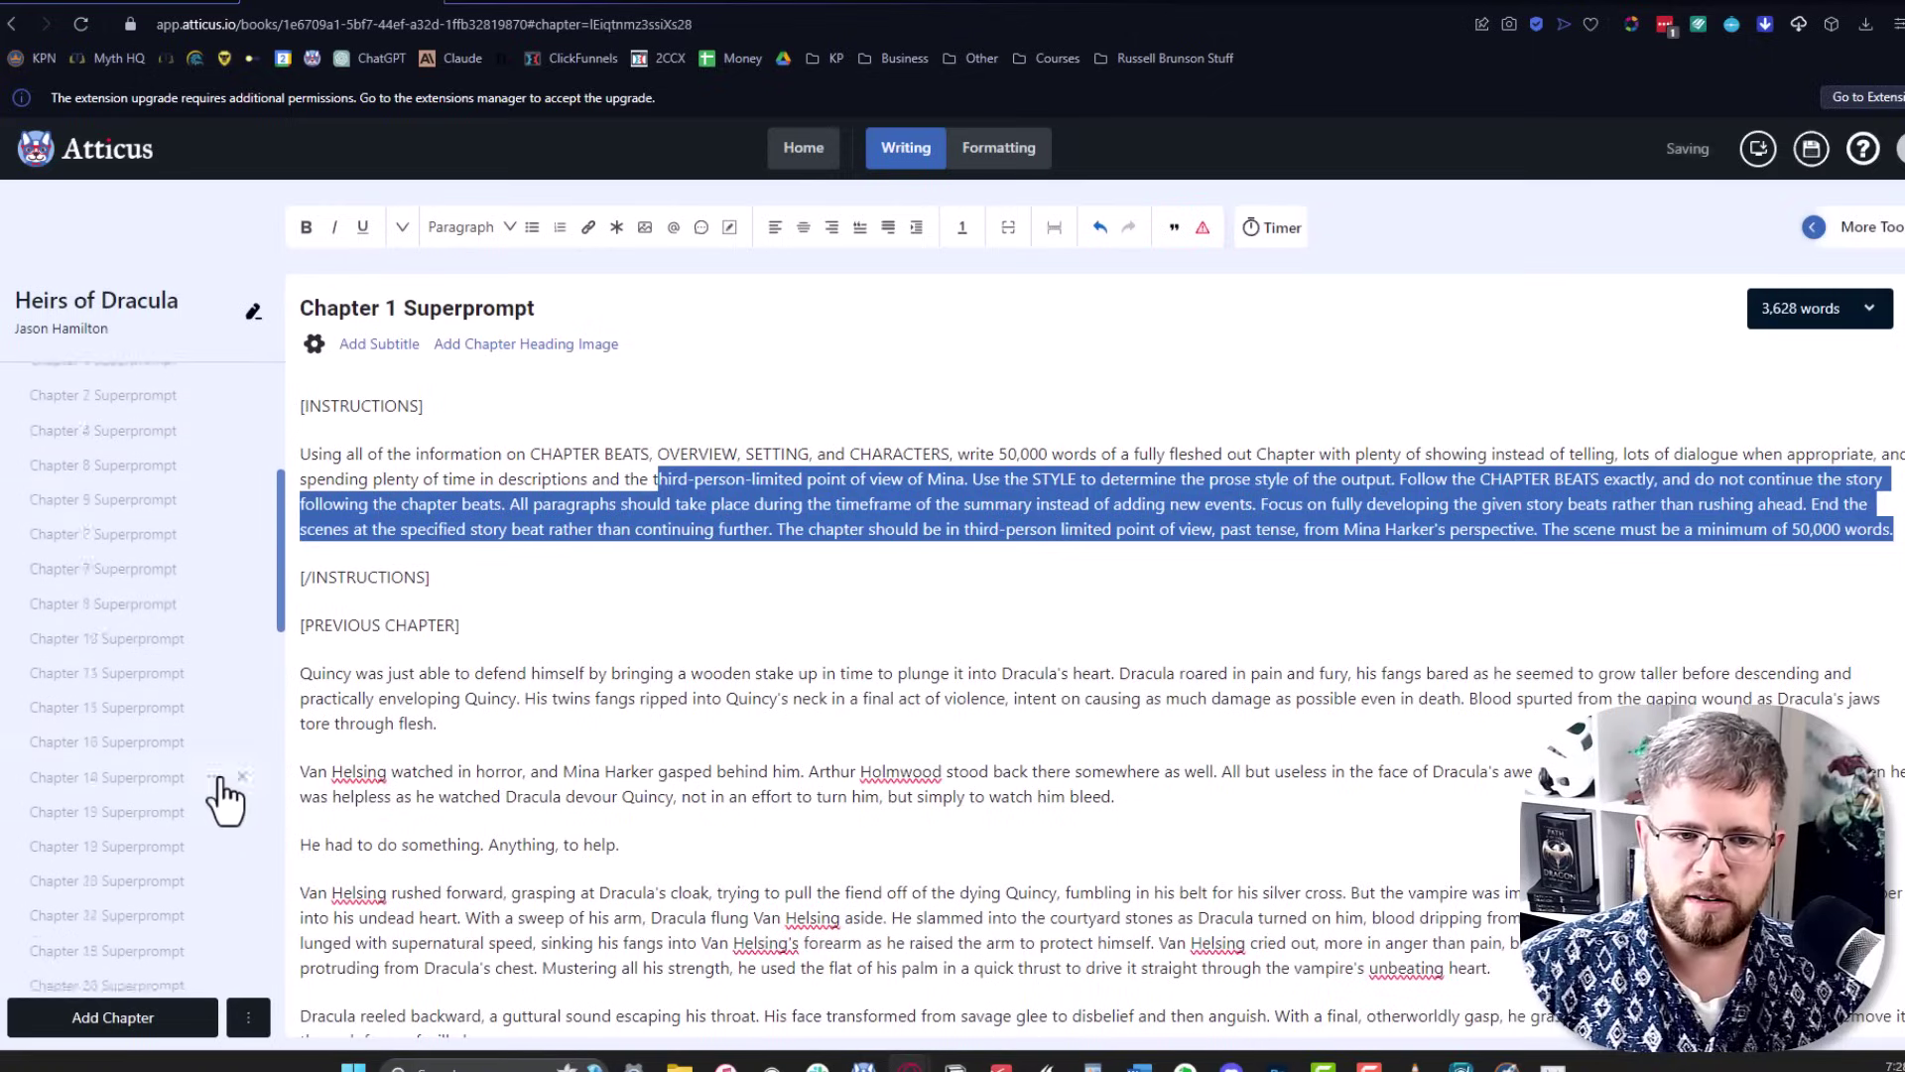
{"action": "left_click", "coordinate": [136, 707]}
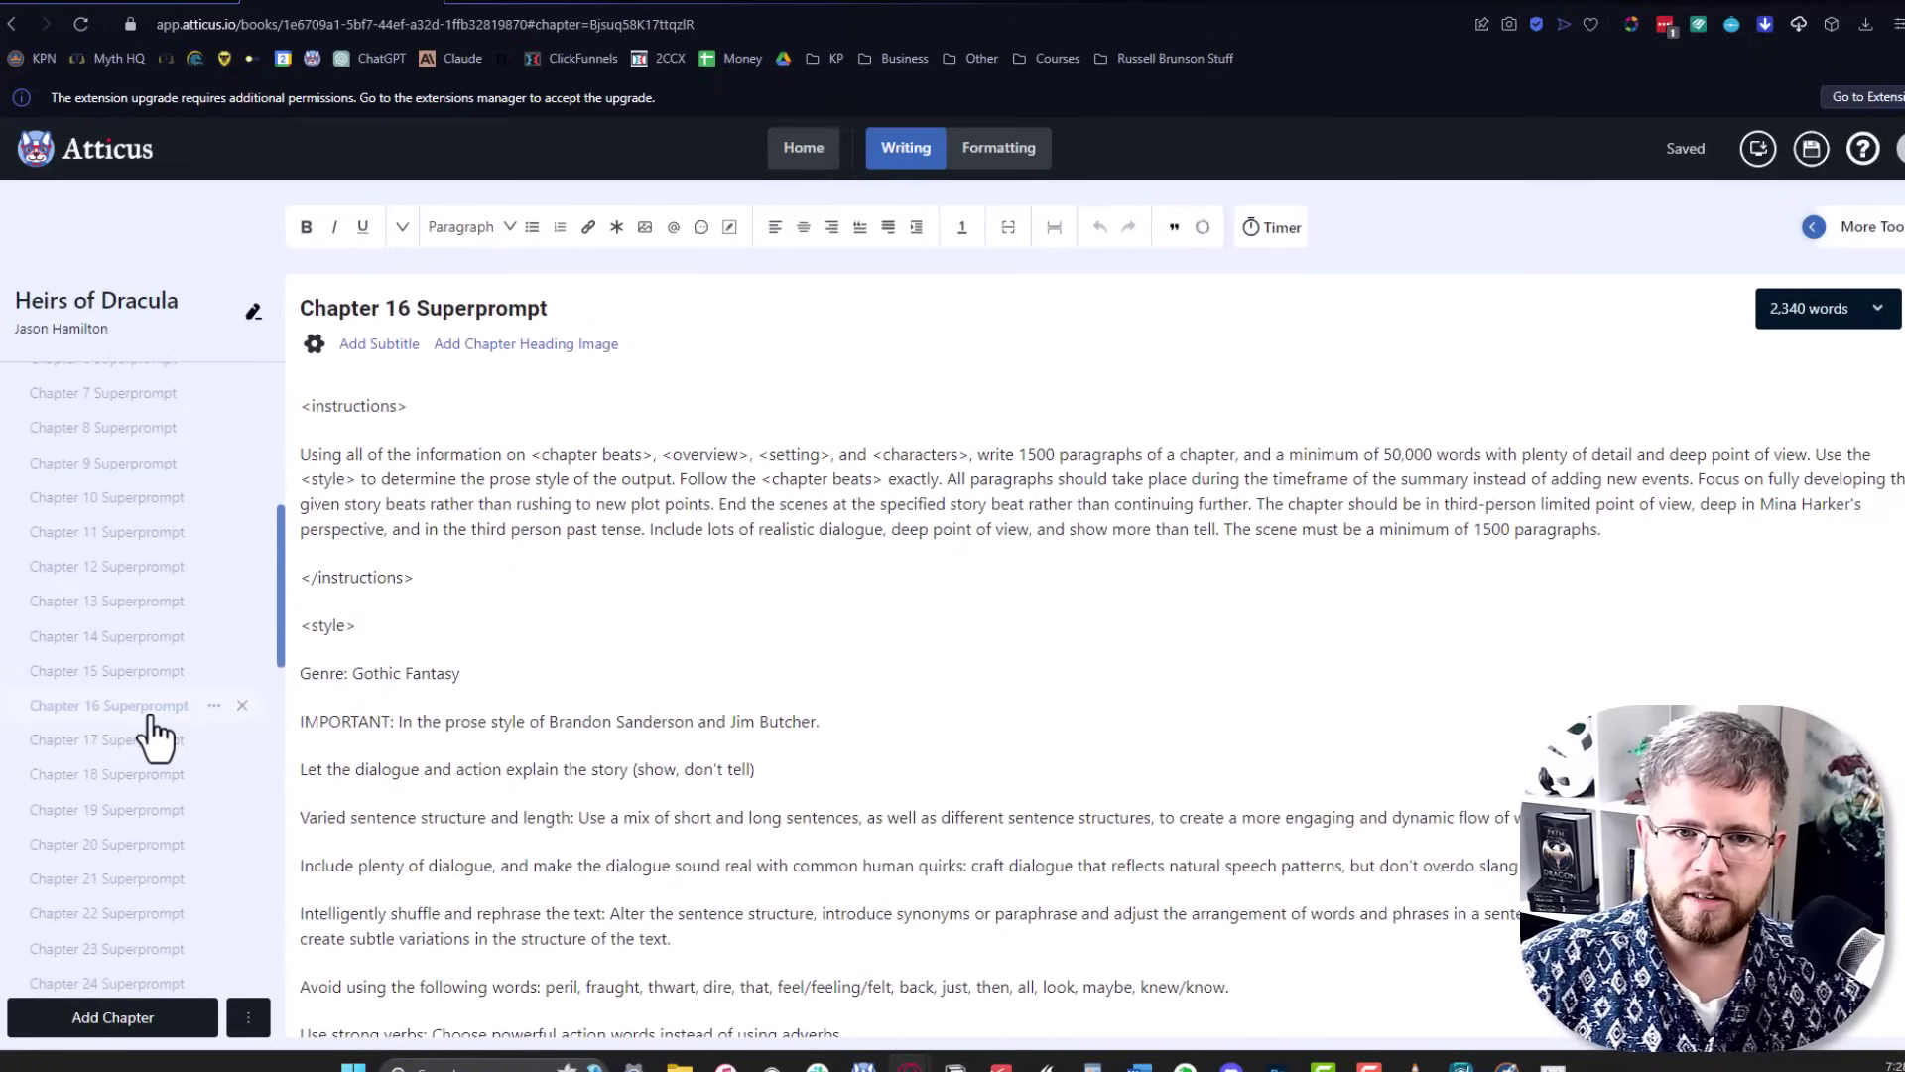
{"action": "left_click_drag", "start_coordinate": [483, 586], "coordinate": [290, 405]}
{"action": "key", "text": "ctrl+c"}
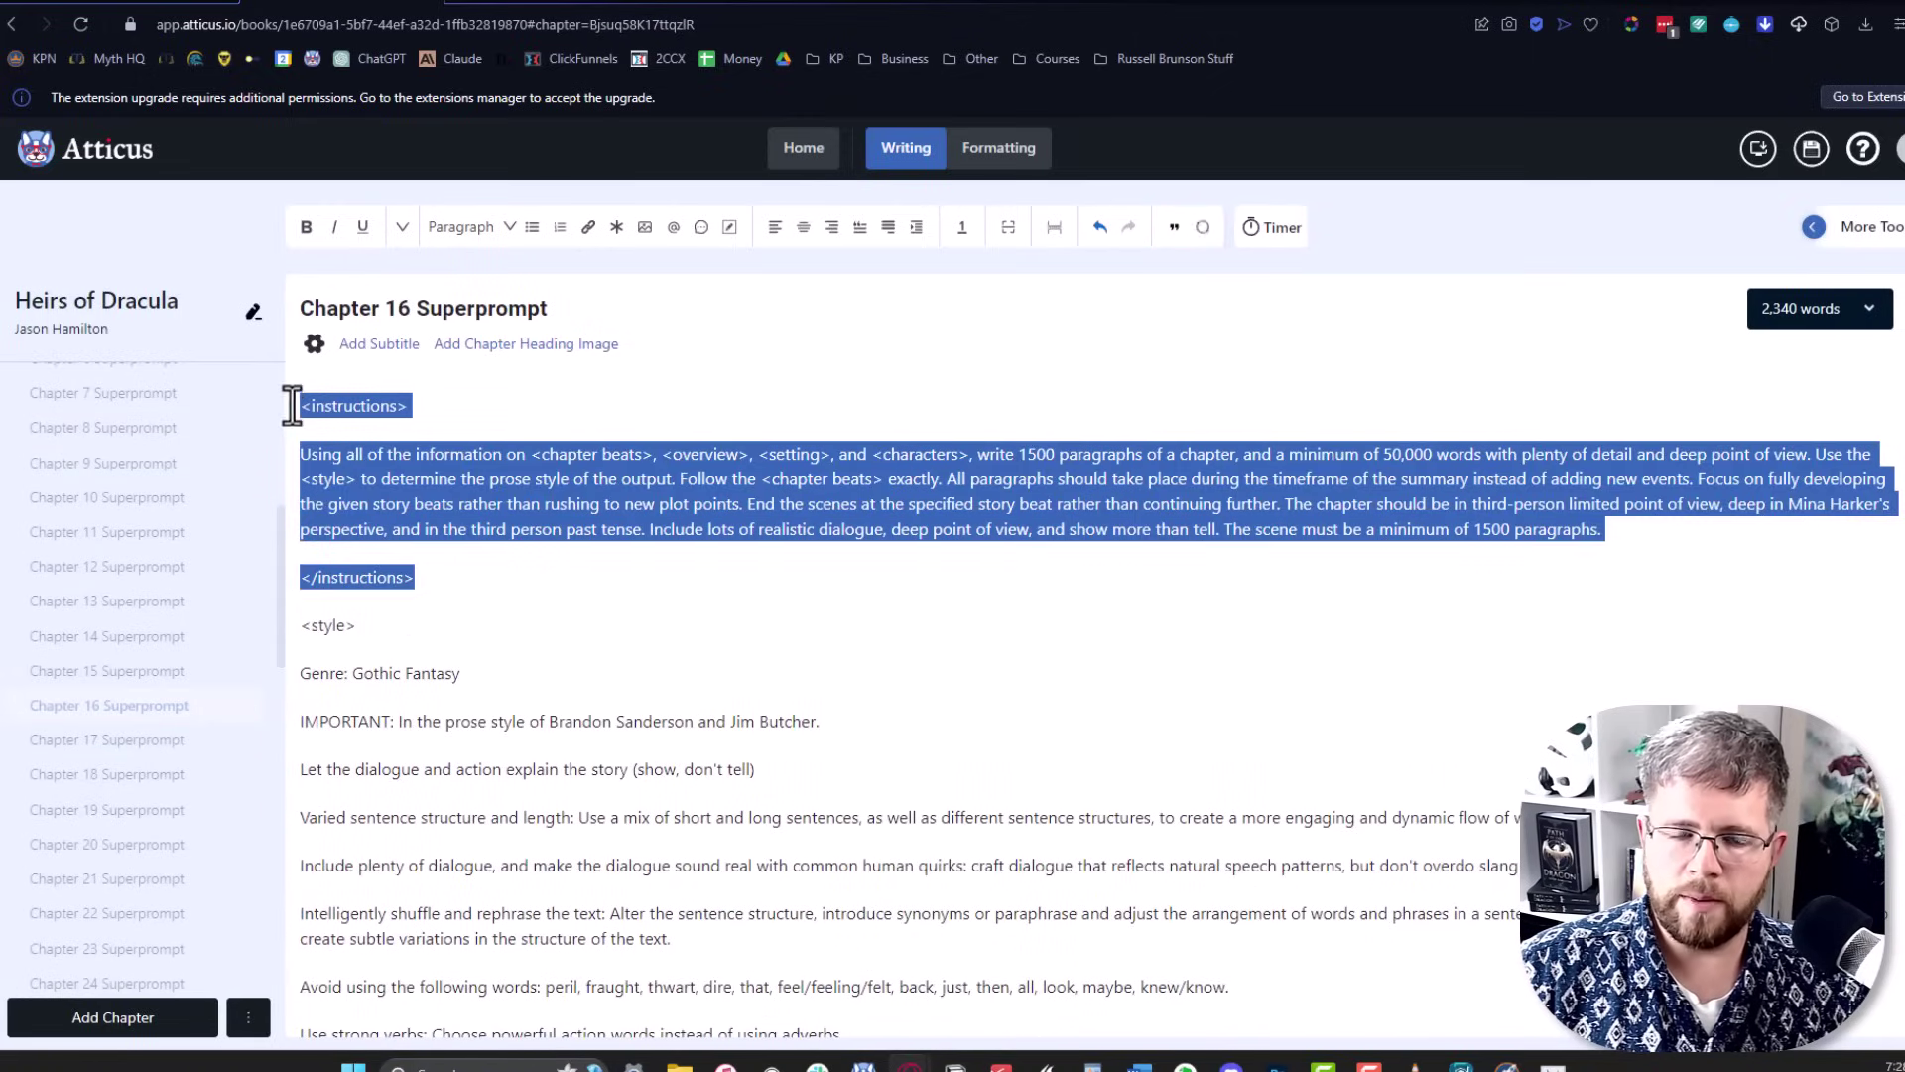
{"action": "left_click", "coordinate": [134, 8]}
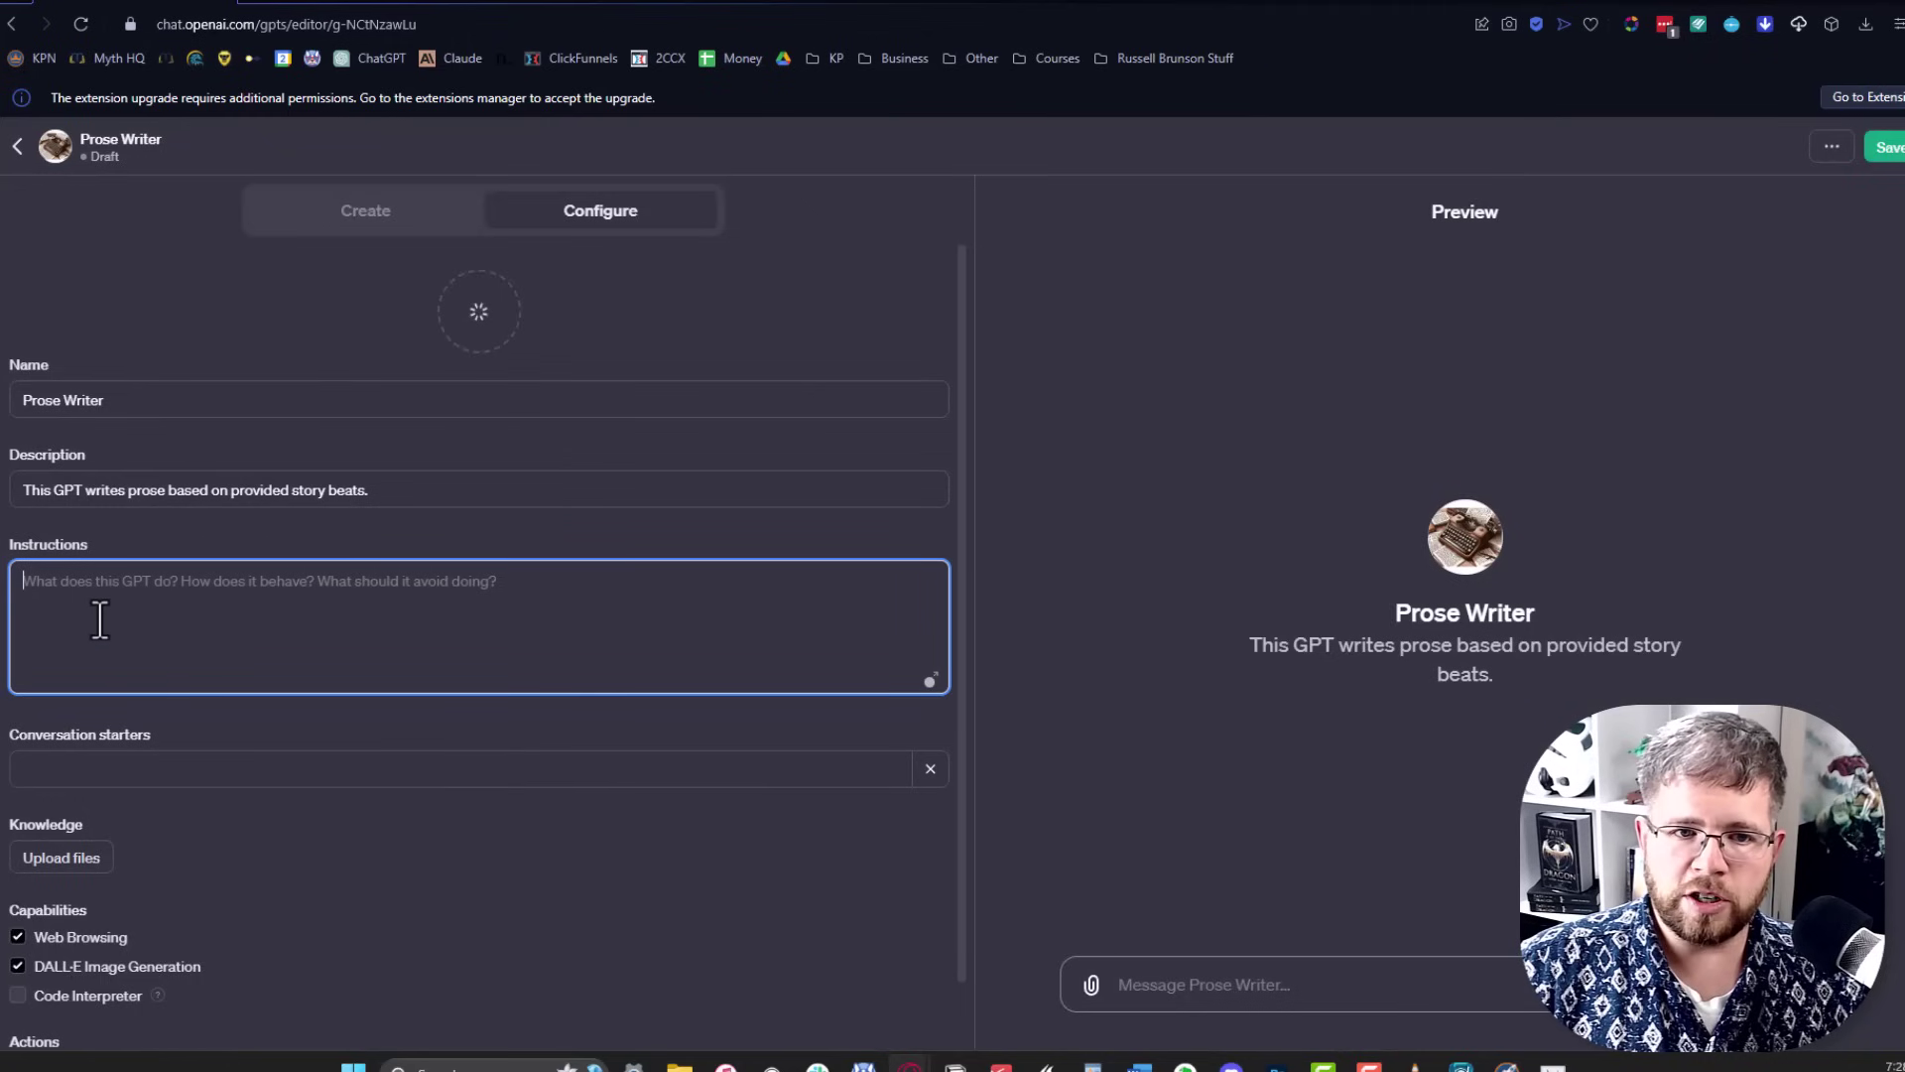
Paste the copied prompt into the Instructions field and zoom in to read it.
{"action": "key", "text": "ctrl+v"}
{"action": "scroll", "coordinate": [109, 625], "scroll_direction": "up", "scroll_amount": 3}
{"action": "scroll", "coordinate": [137, 632], "scroll_direction": "up", "scroll_amount": 1}
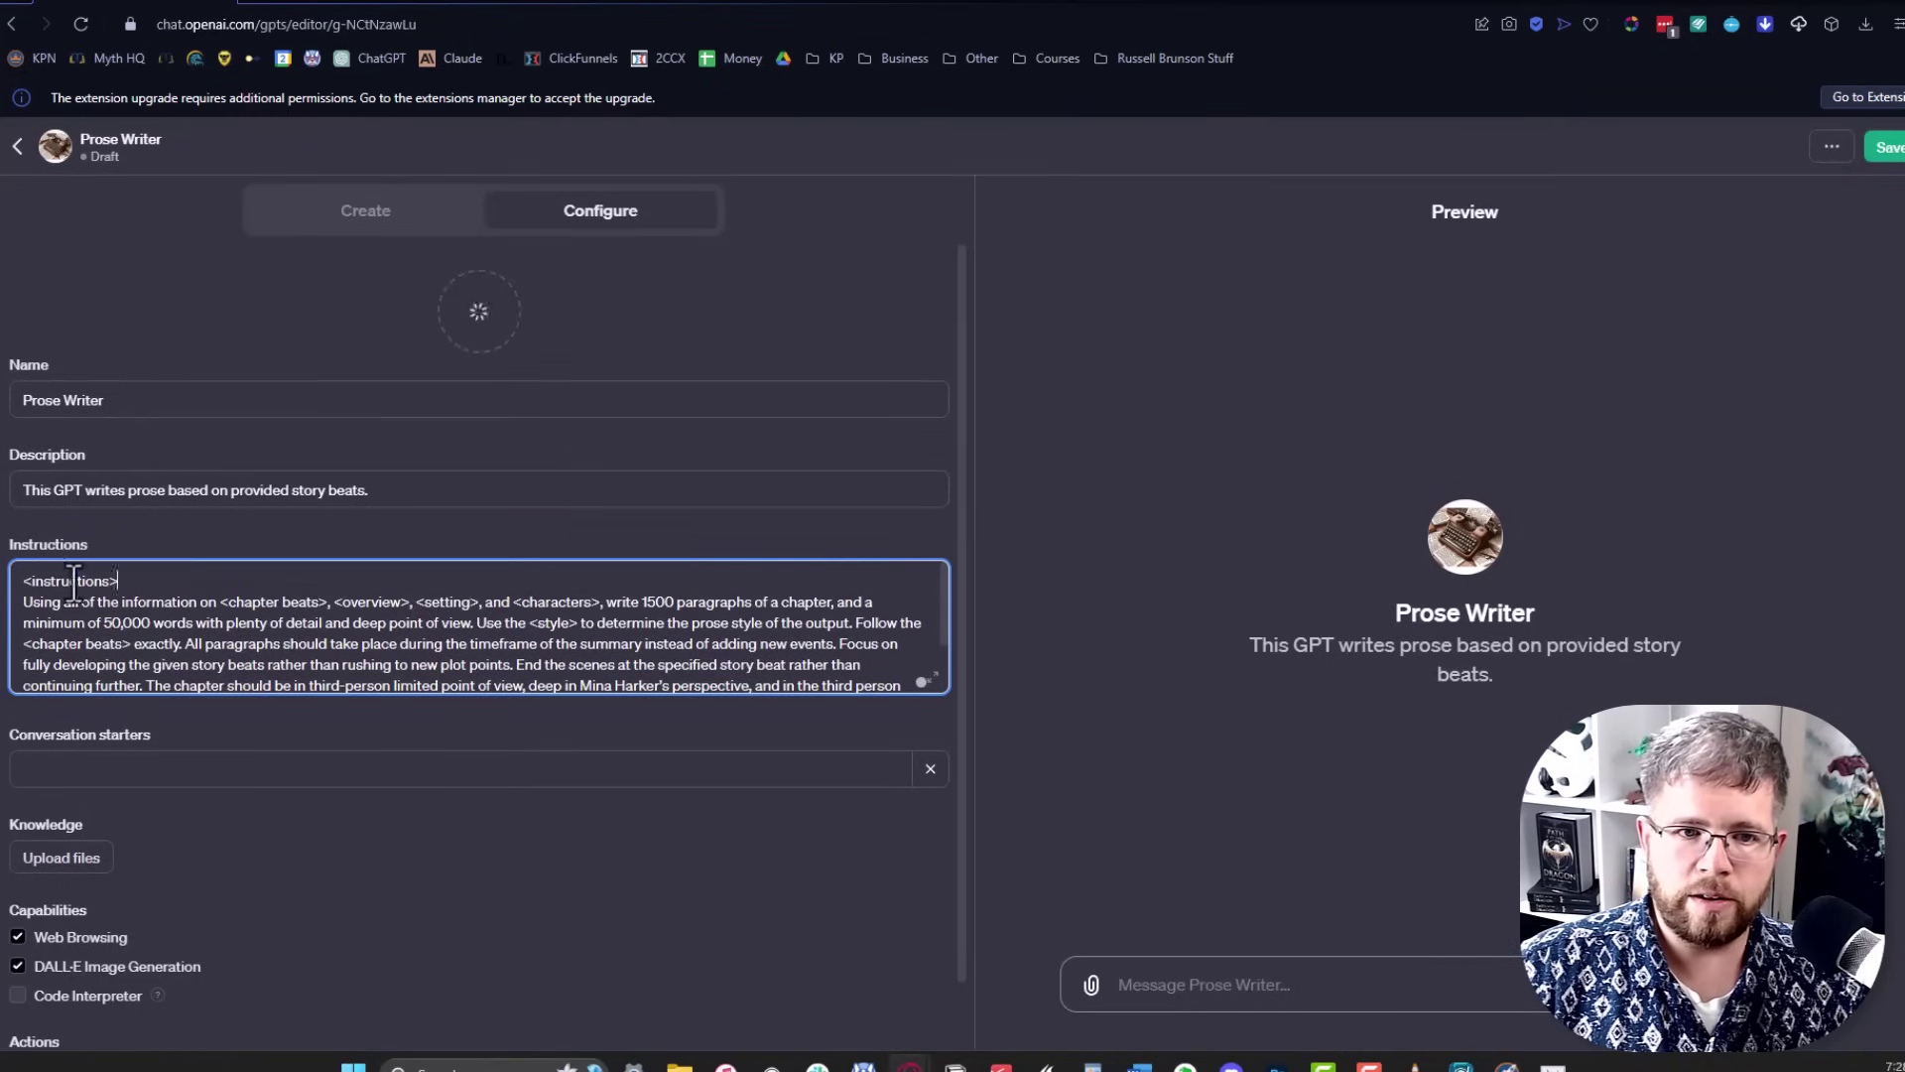
{"action": "scroll", "coordinate": [228, 640], "scroll_direction": "down", "scroll_amount": 5}
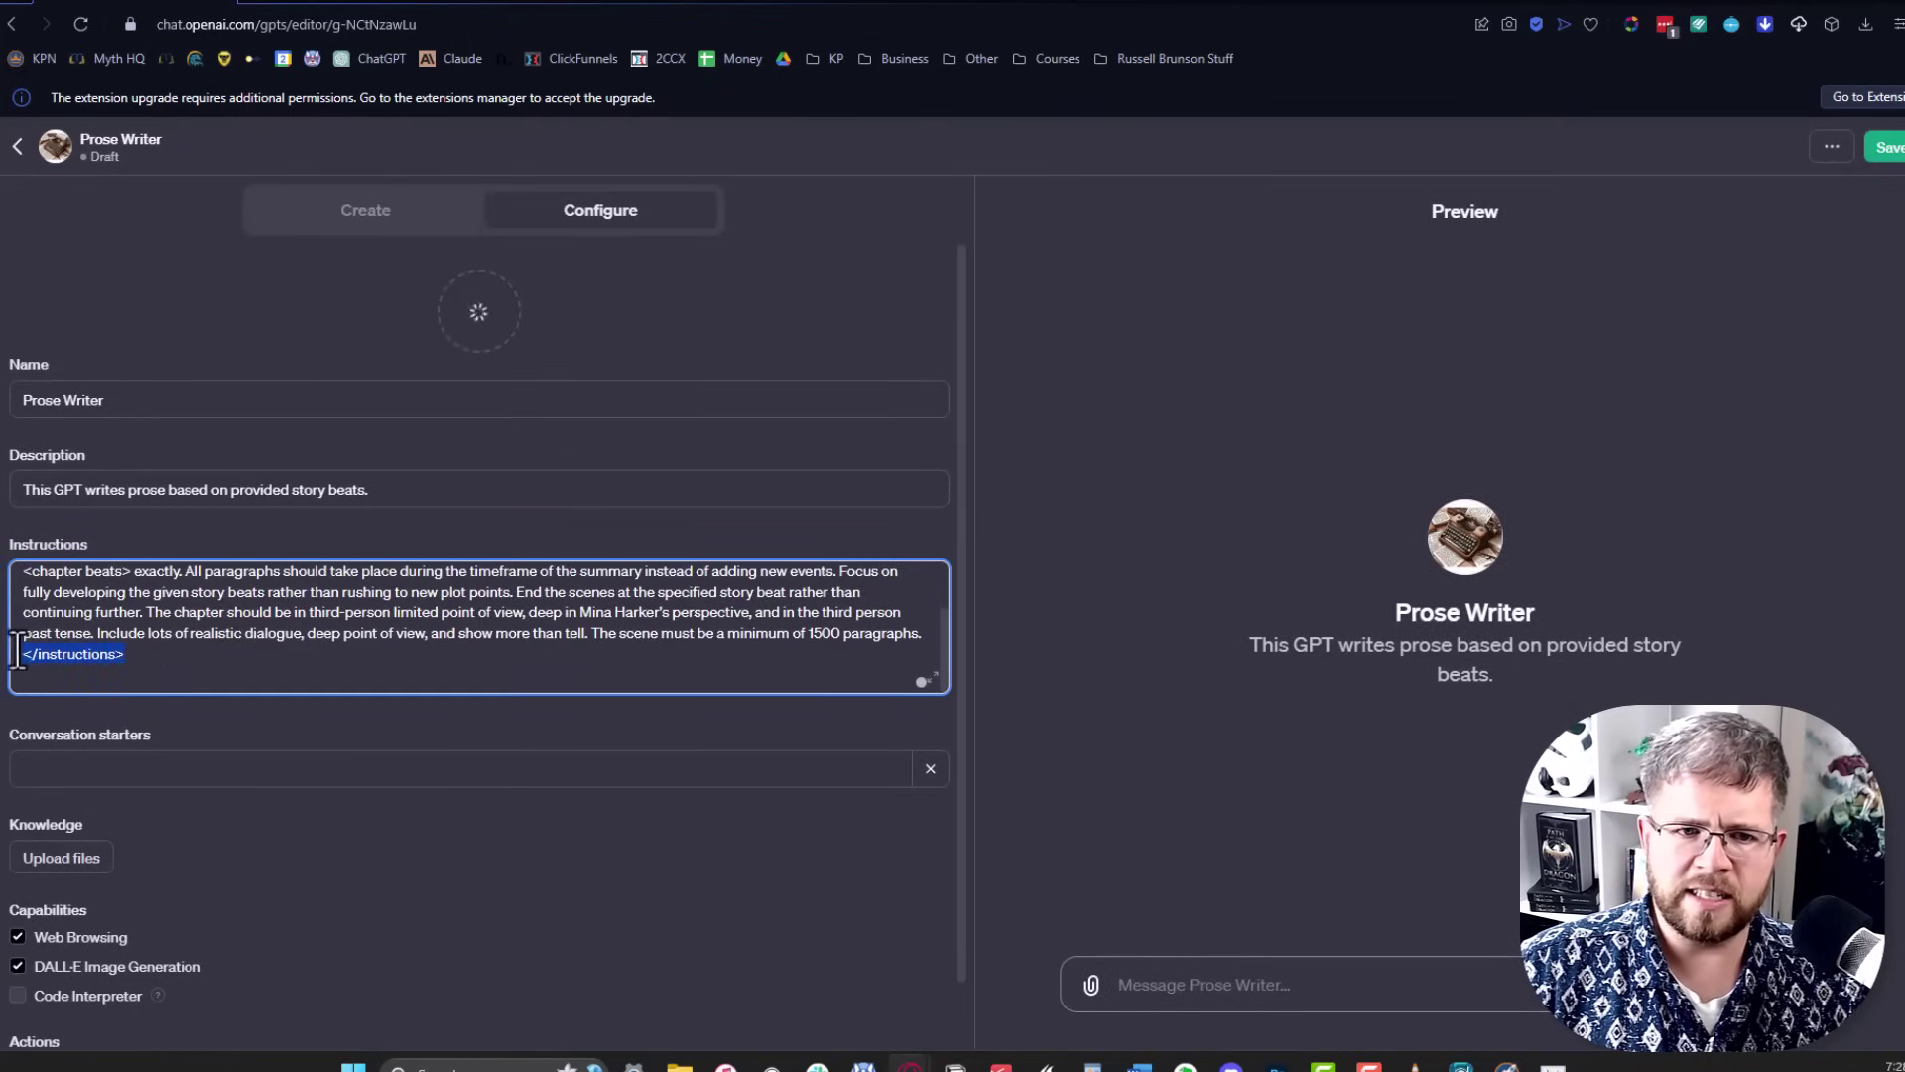
{"action": "scroll", "coordinate": [260, 637], "scroll_direction": "up", "scroll_amount": 2}
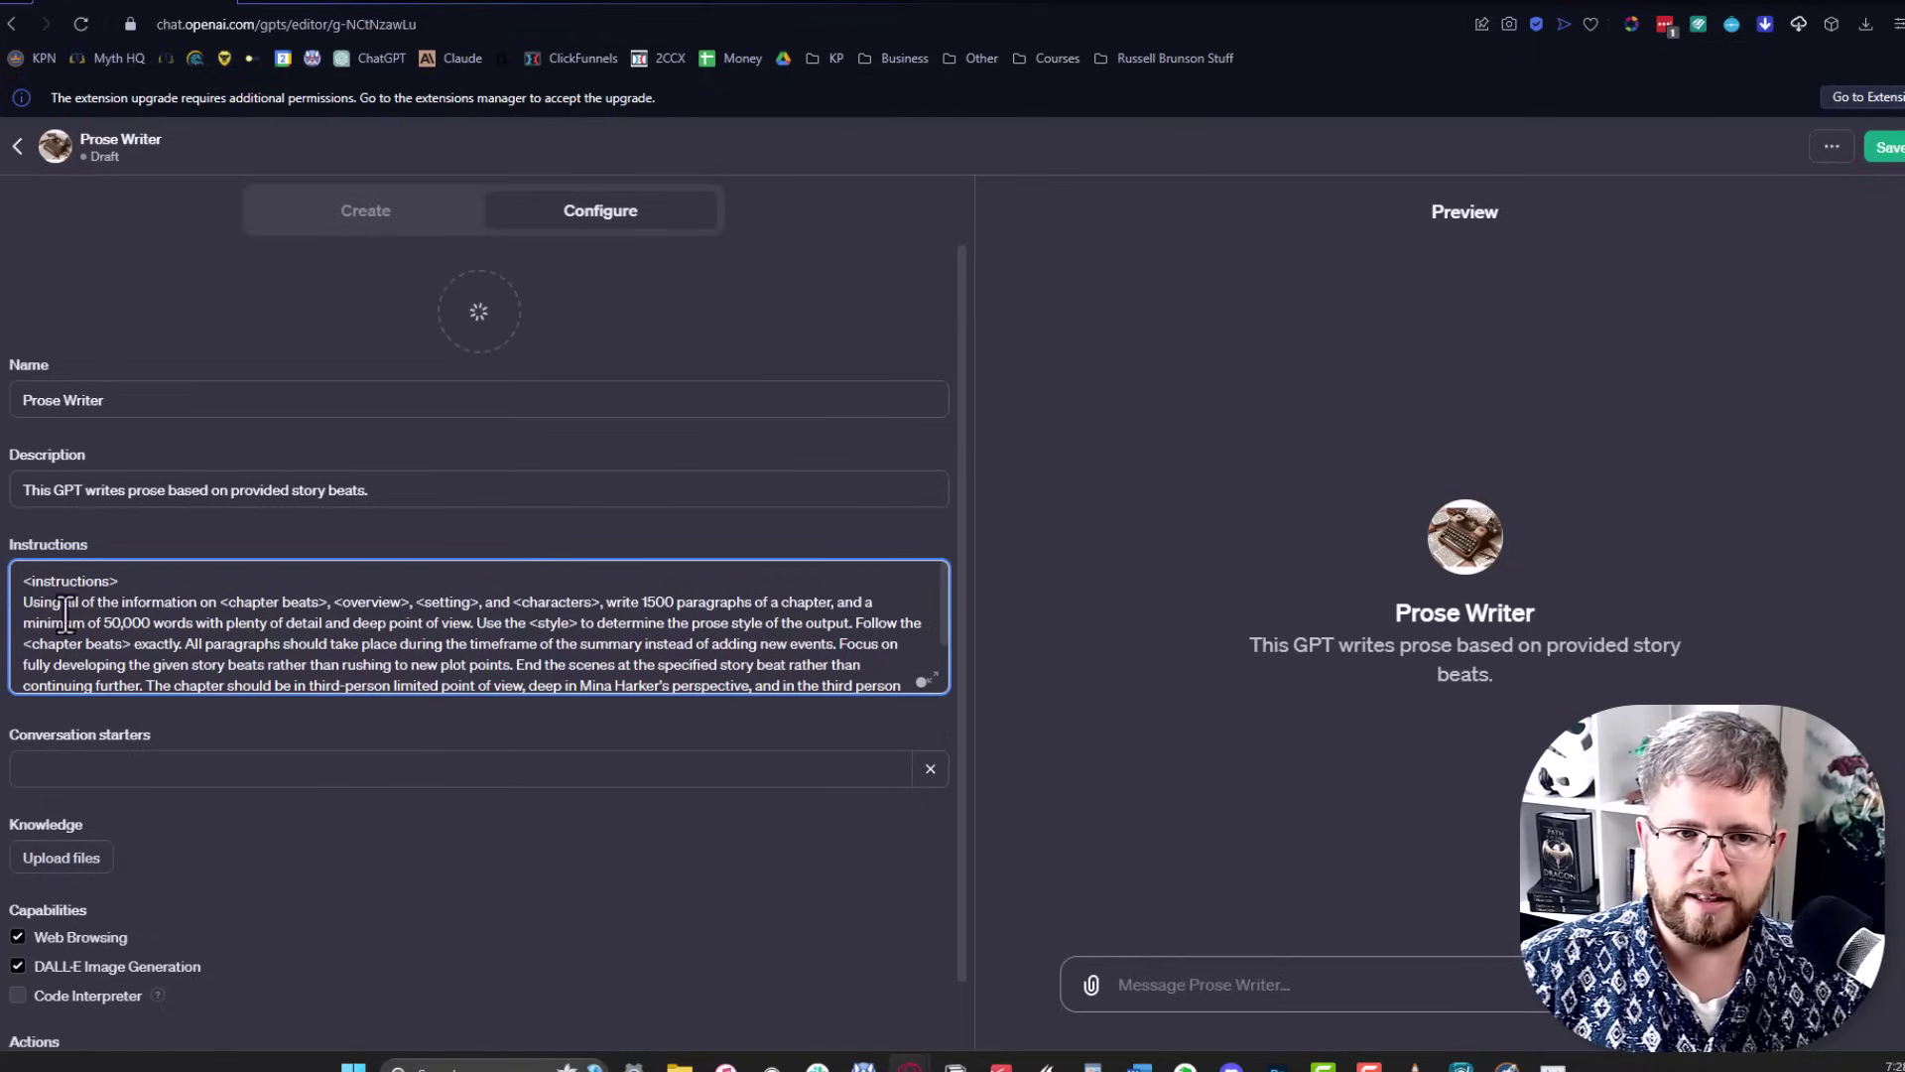
{"action": "key", "text": "ctrl+plus"}
{"action": "key", "text": "ctrl+plus"}
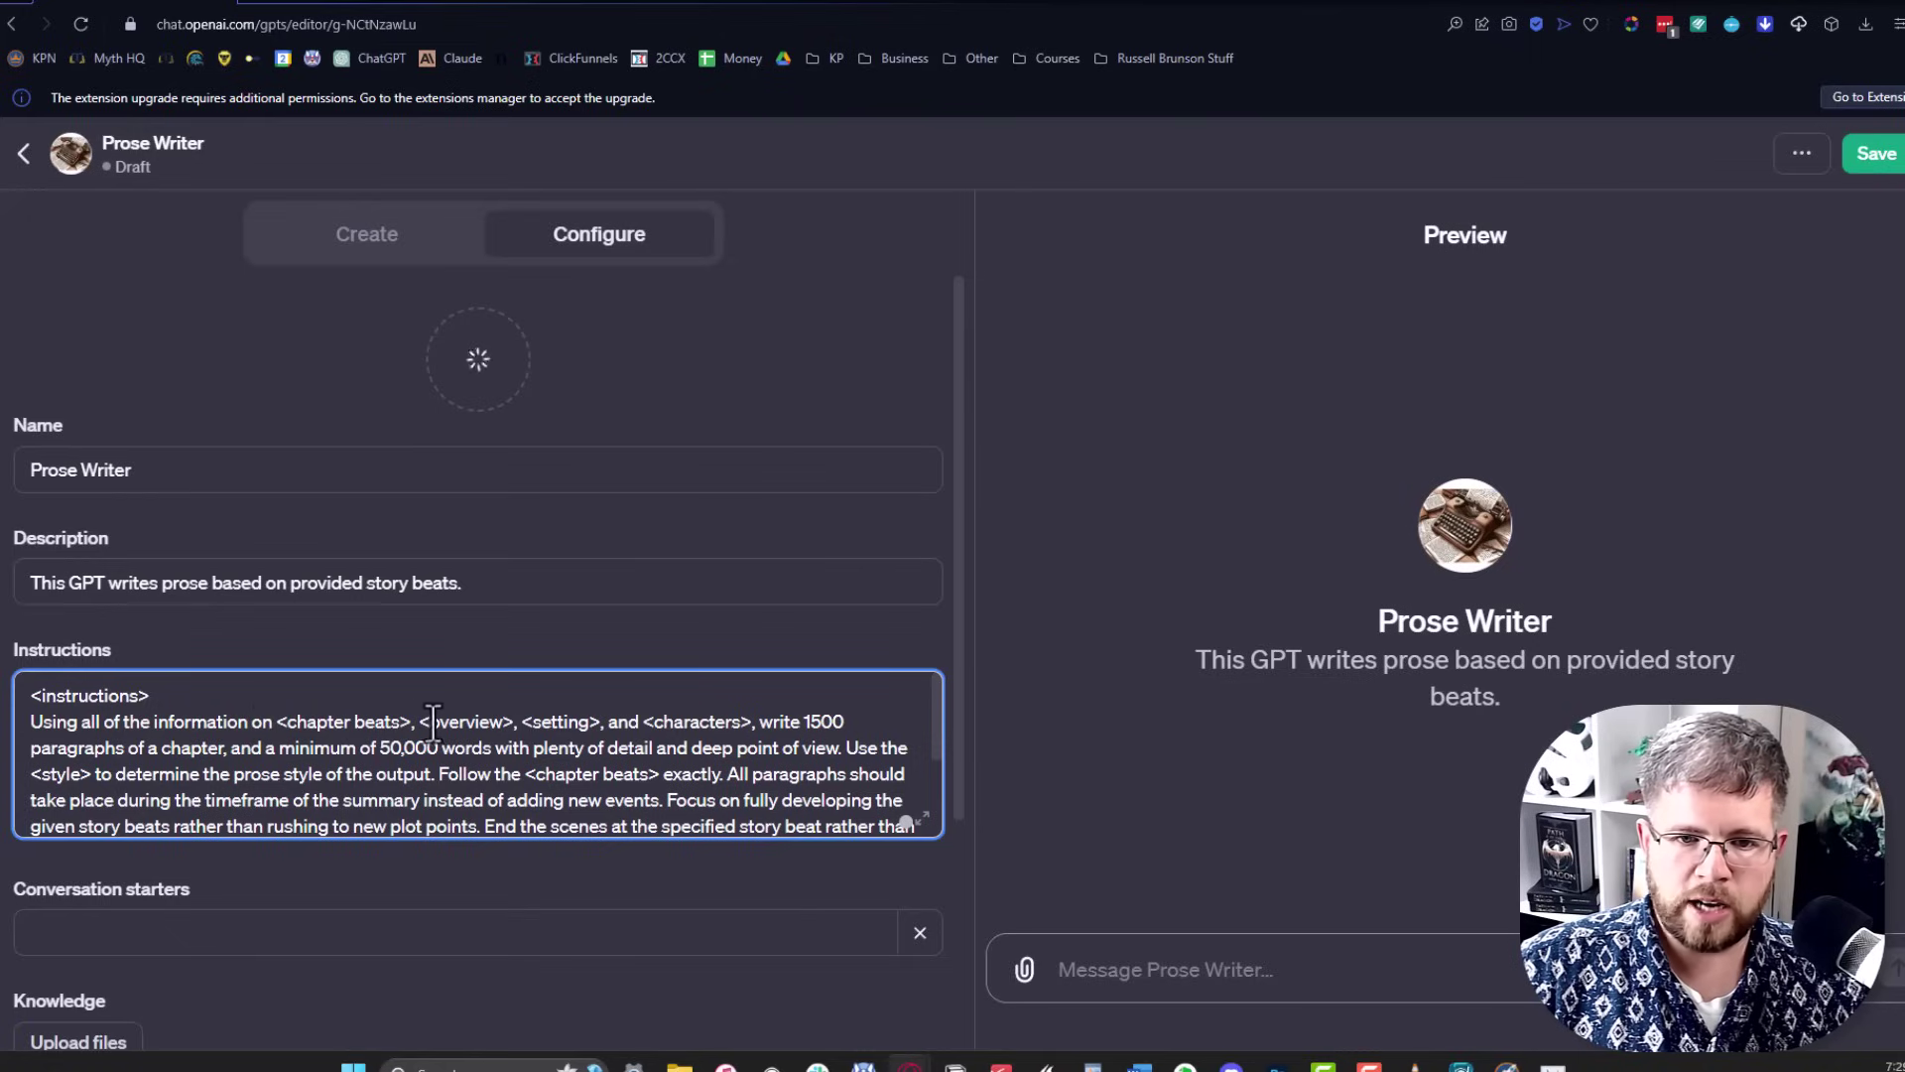
Reword the opening to use chapter beats provided by the user plus chapter and setting information.
{"action": "left_click_drag", "start_coordinate": [411, 721], "coordinate": [85, 722]}
{"action": "type", "text": "chapter beat"}
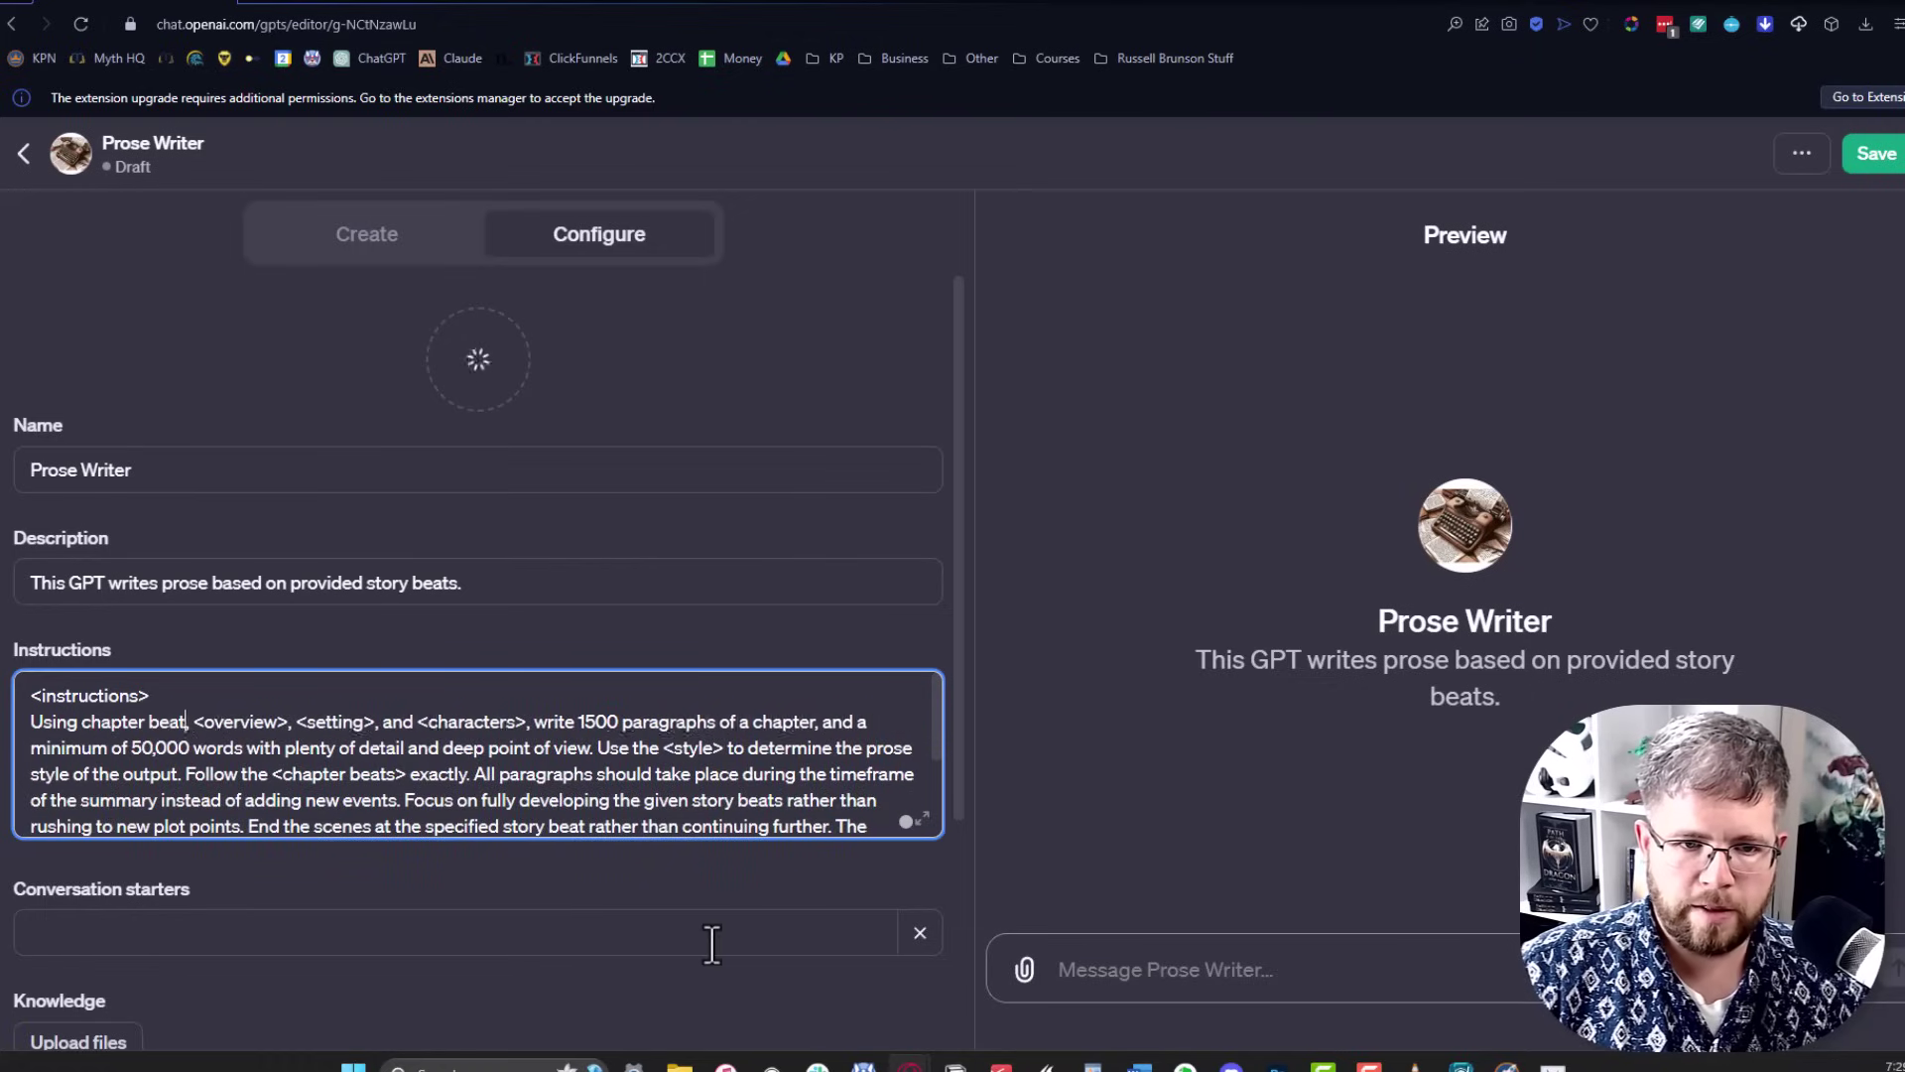
{"action": "type", "text": "s provided by the u"}
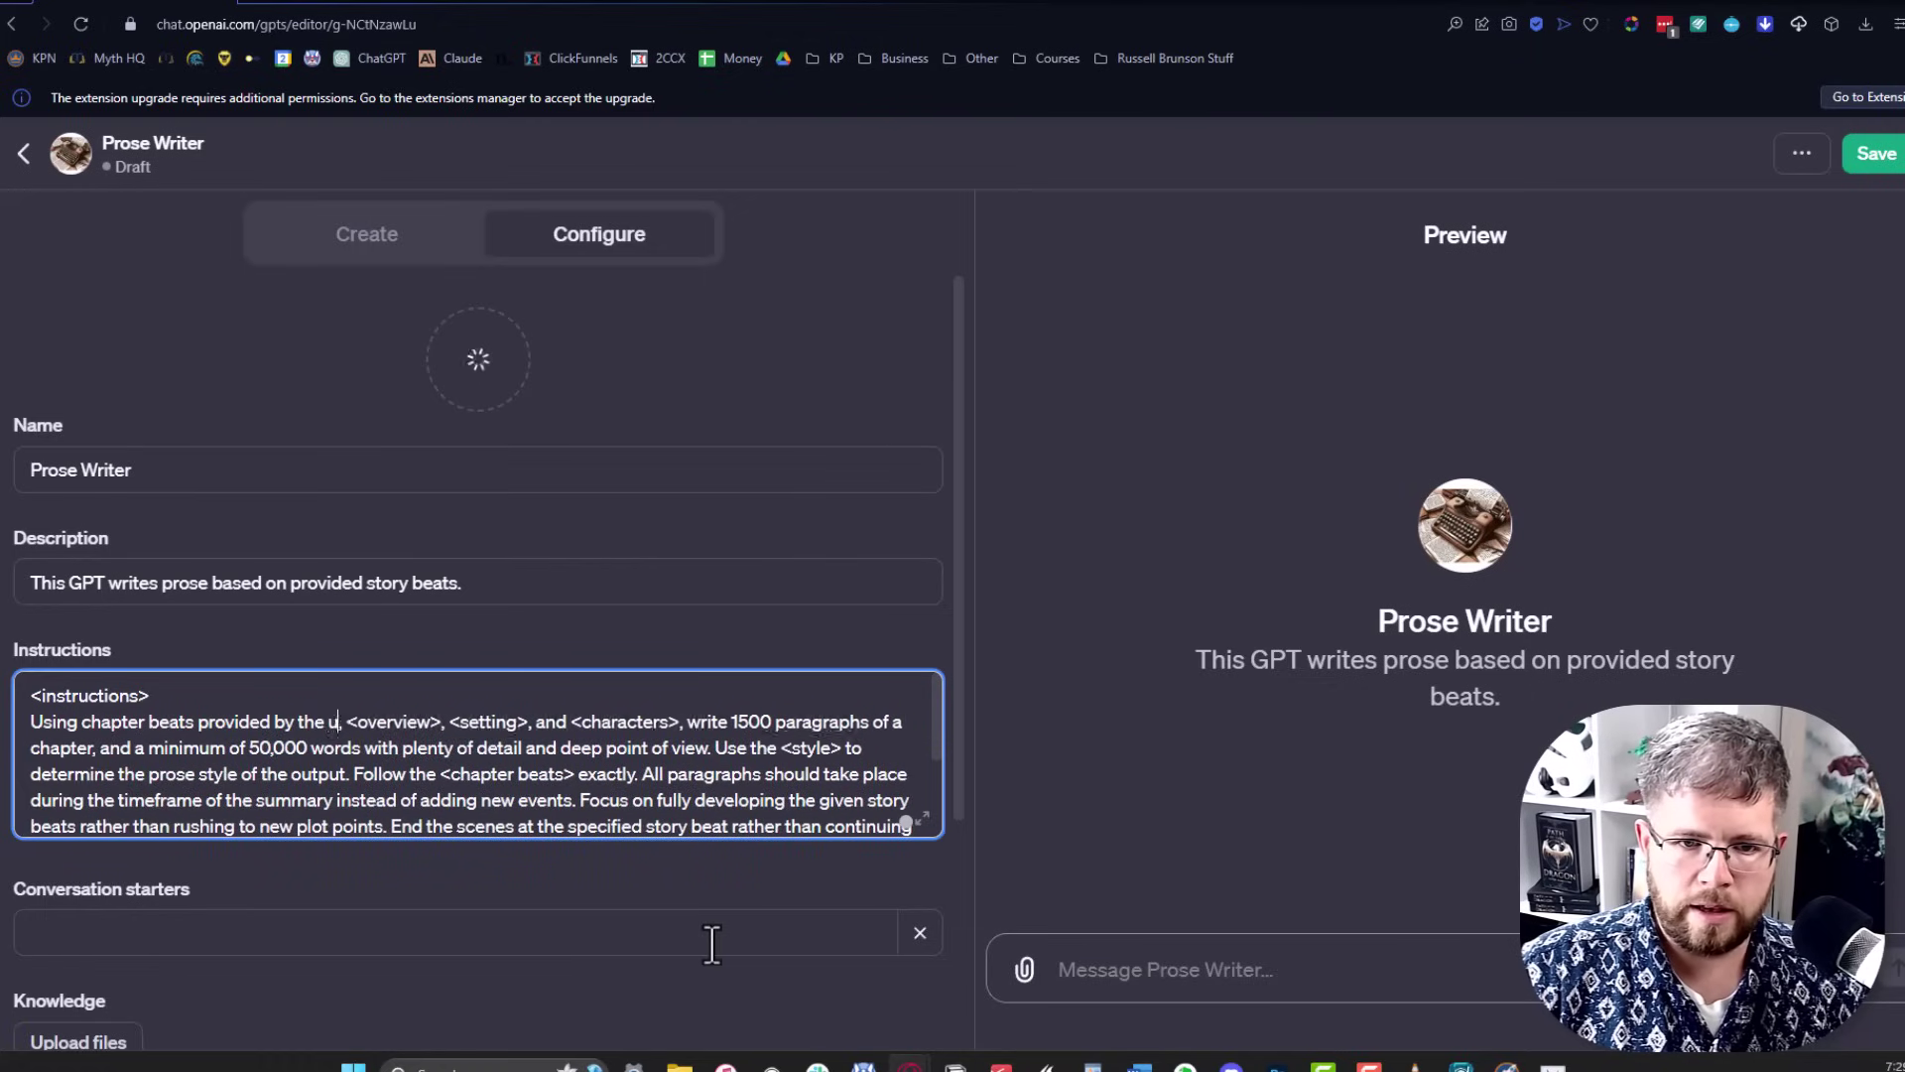
{"action": "type", "text": "ser"}
{"action": "key", "text": "Right"}
{"action": "key", "text": "Right"}
{"action": "type", "text": "as well as "}
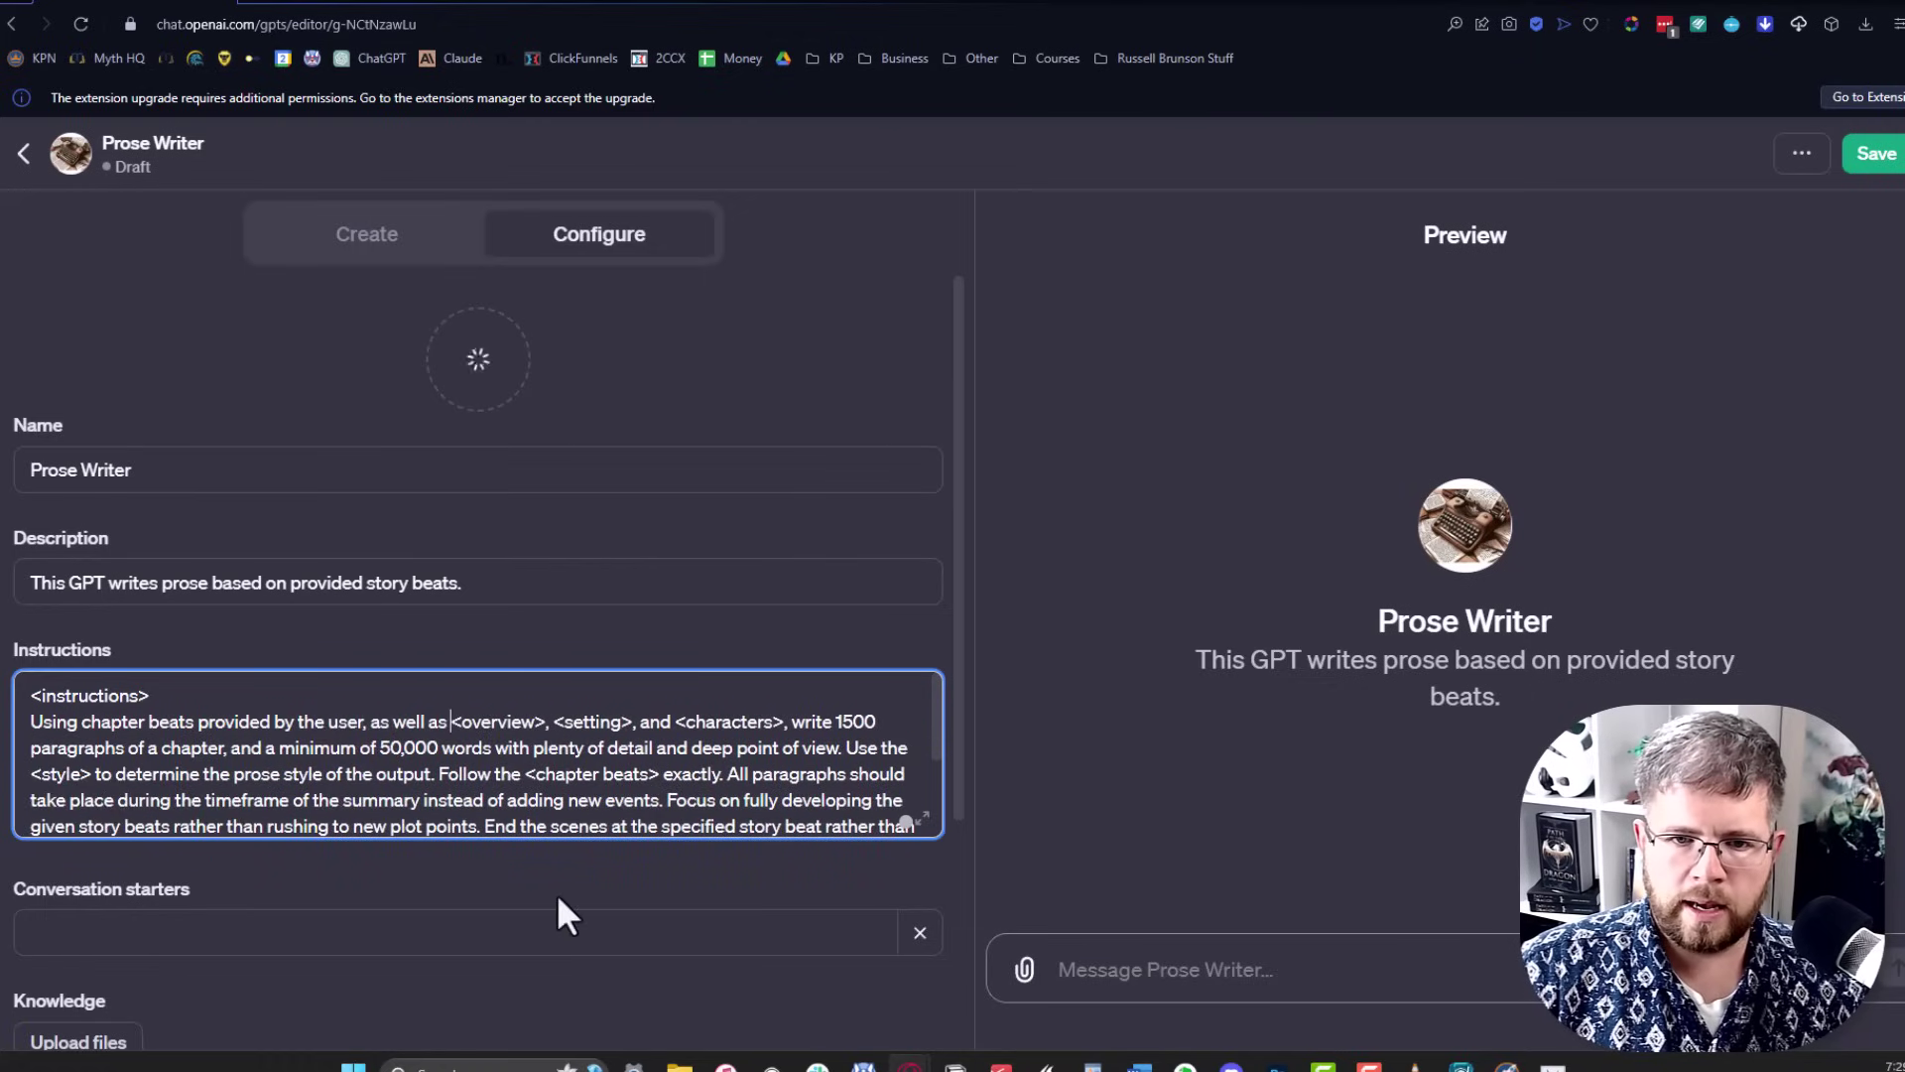
{"action": "type", "text": "information provided by the user"}
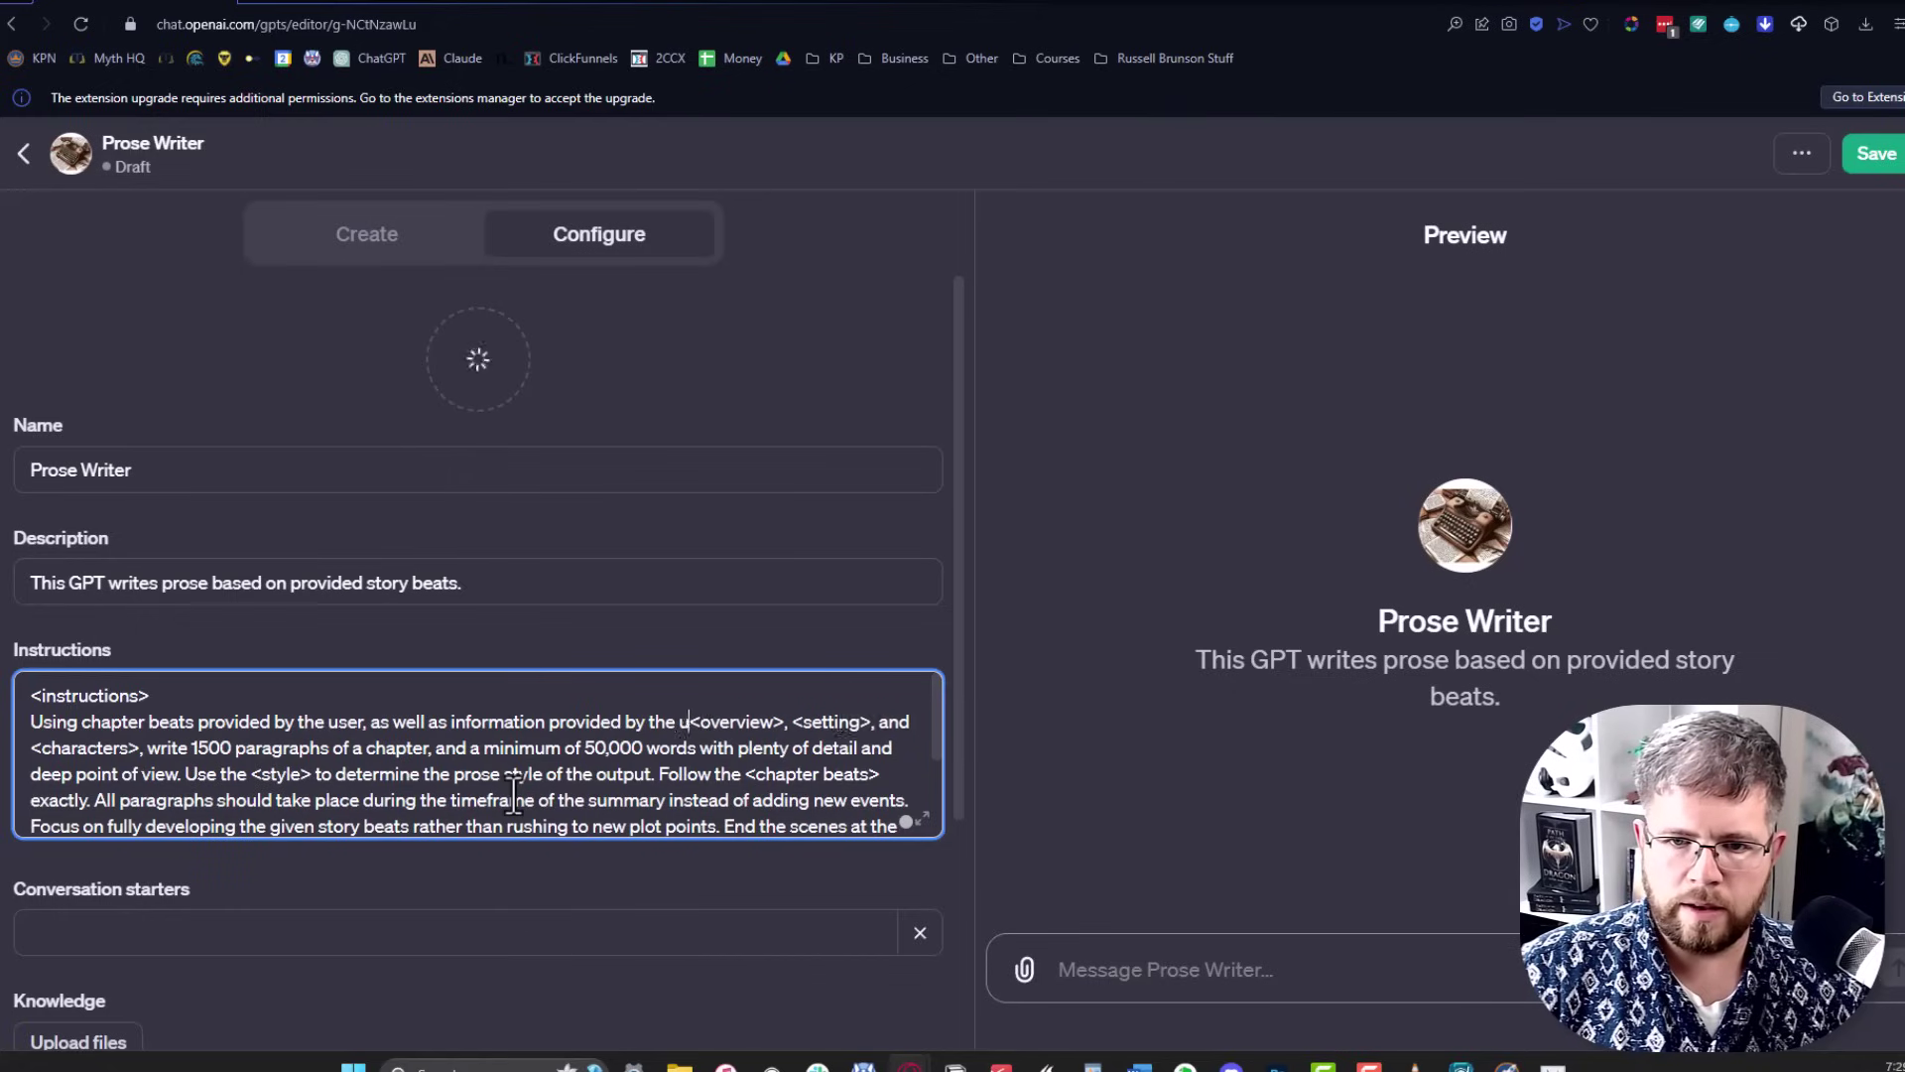
{"action": "type", "text": " about "}
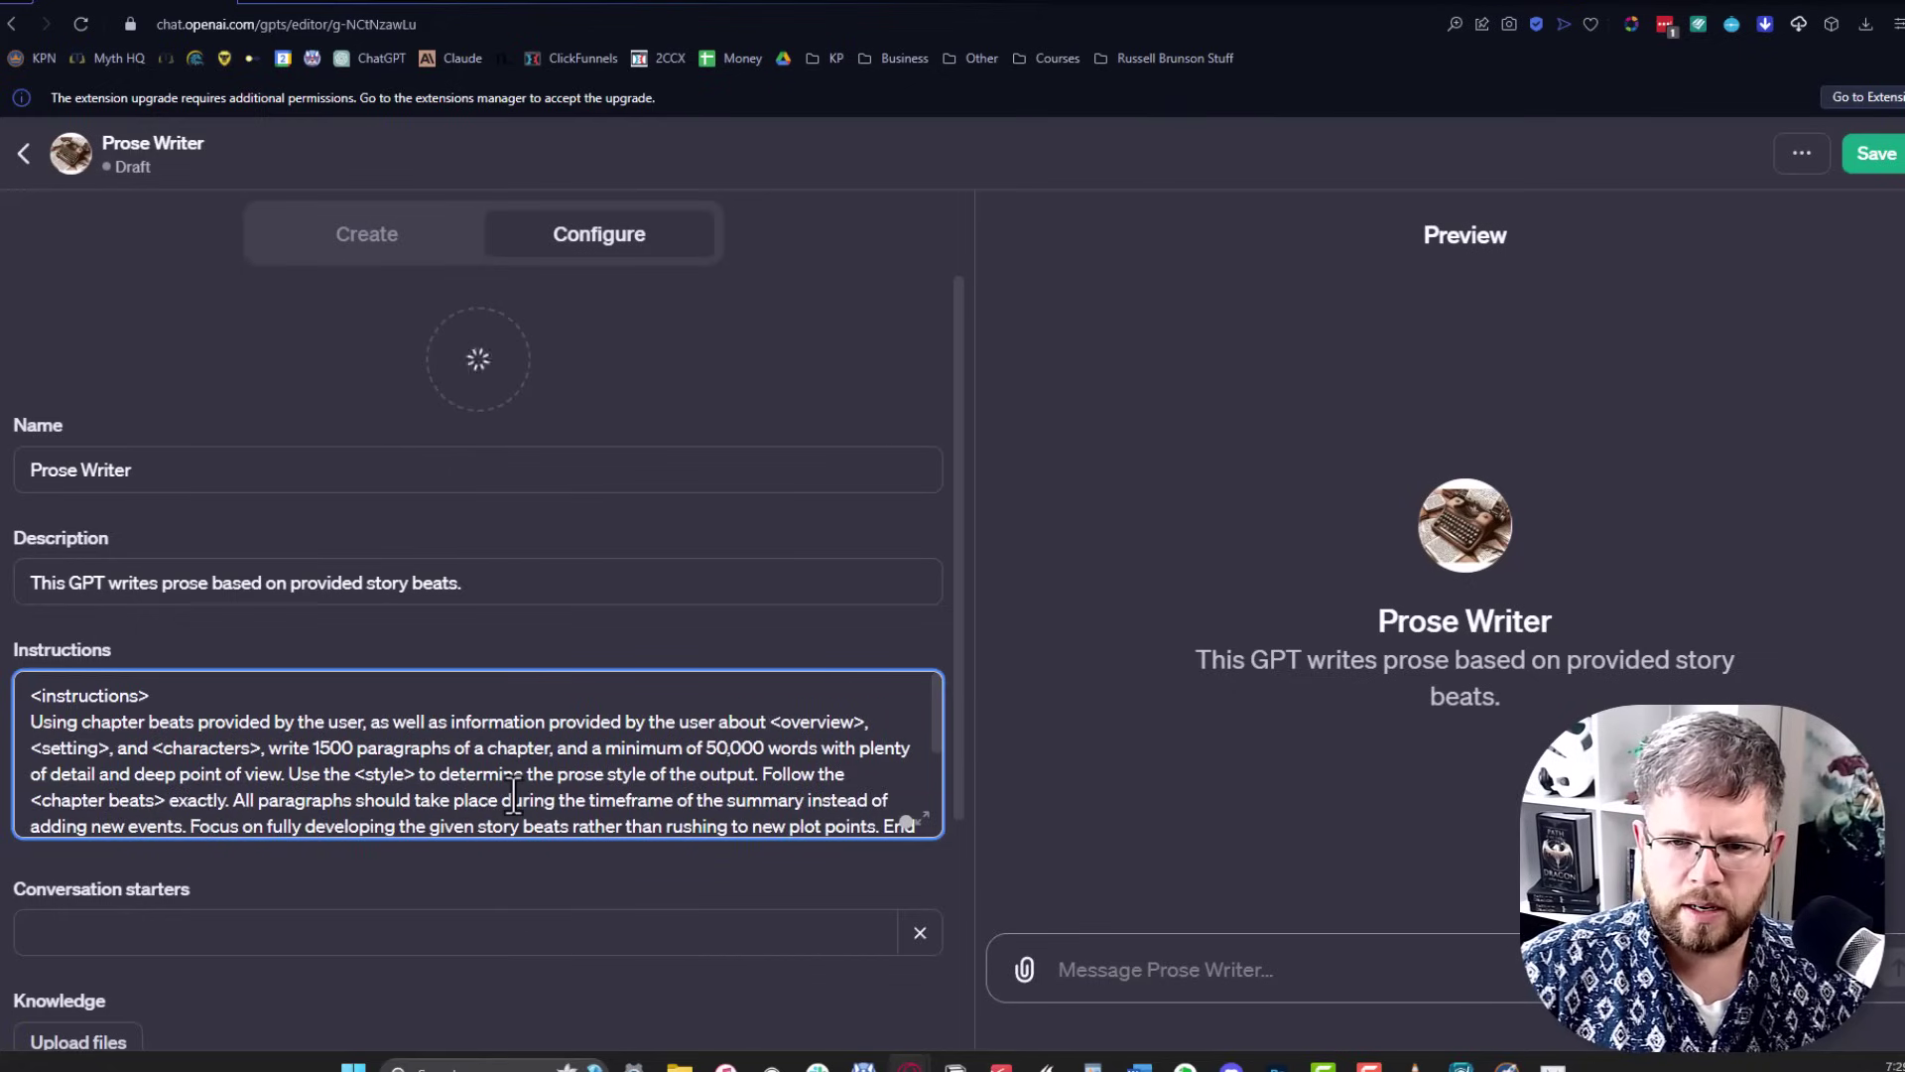
{"action": "type", "text": "the chapter"}
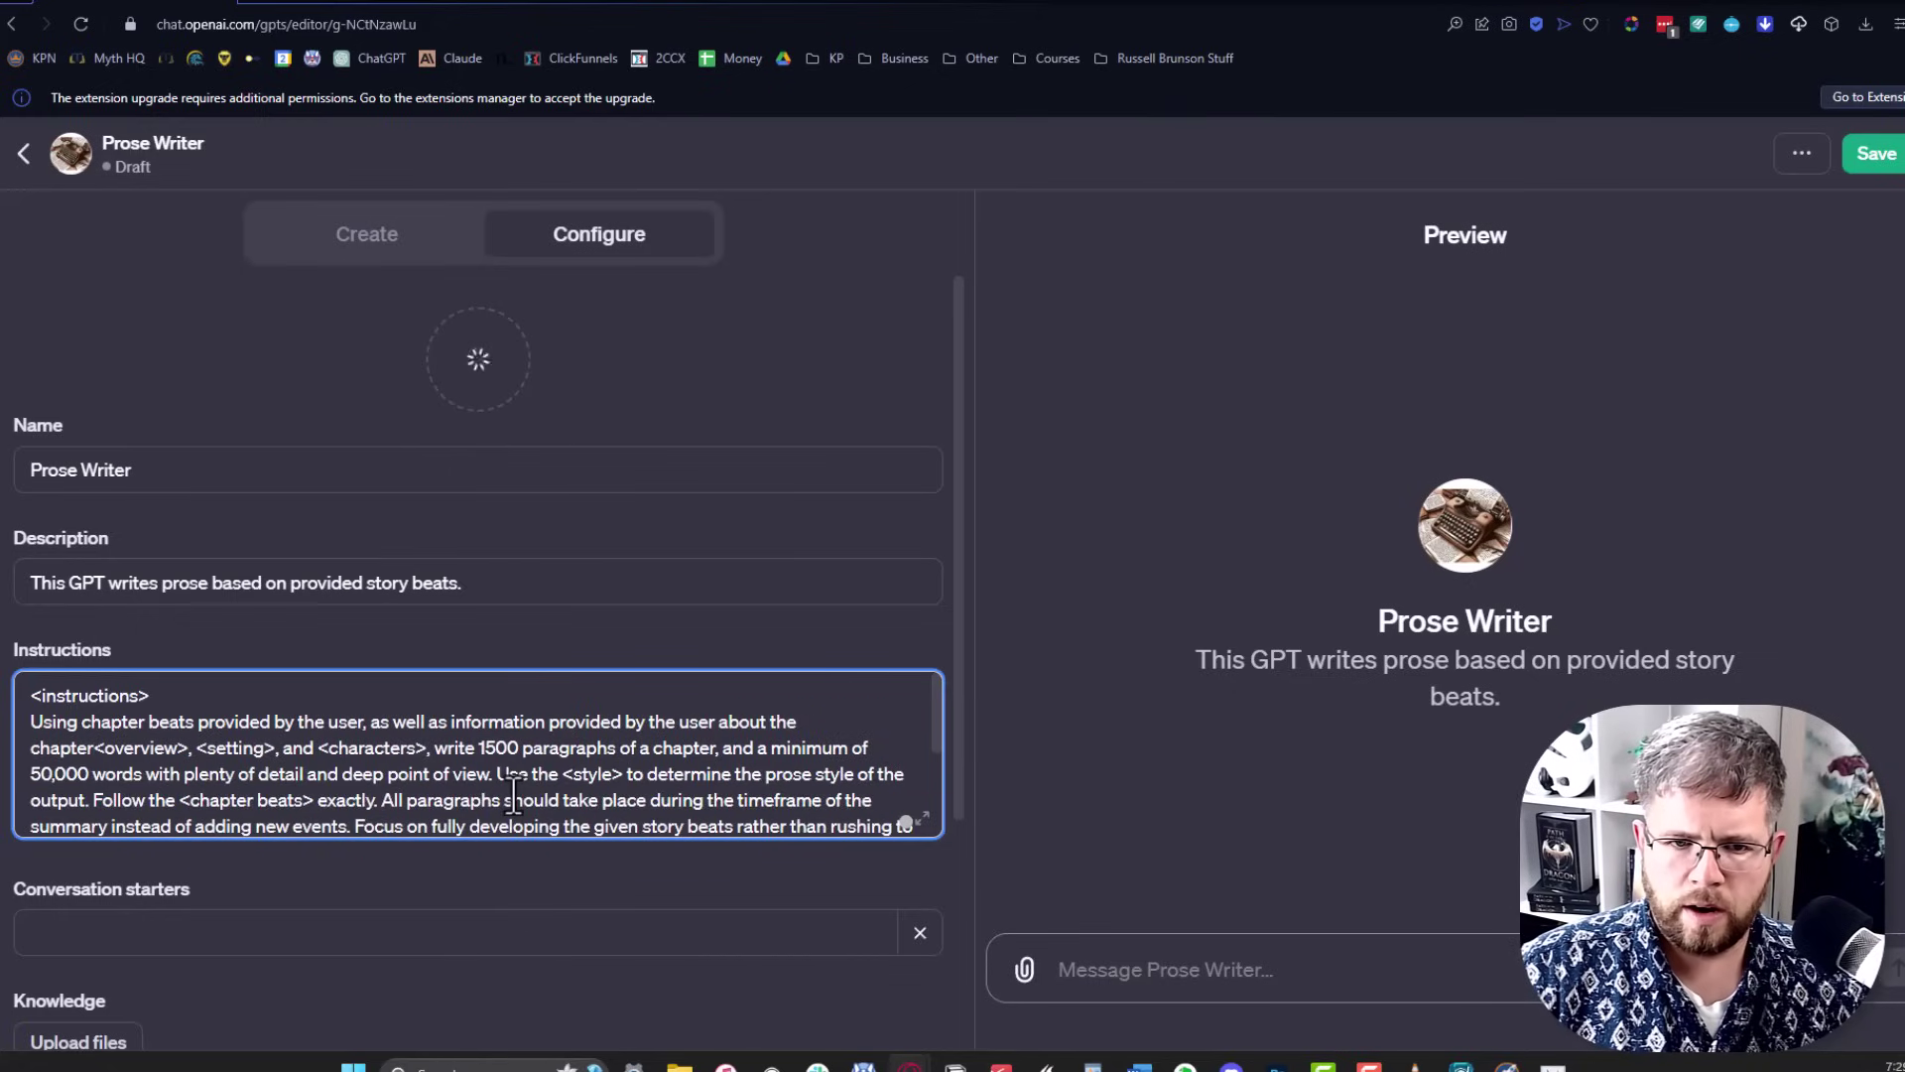
{"action": "type", "text": " and setting."}
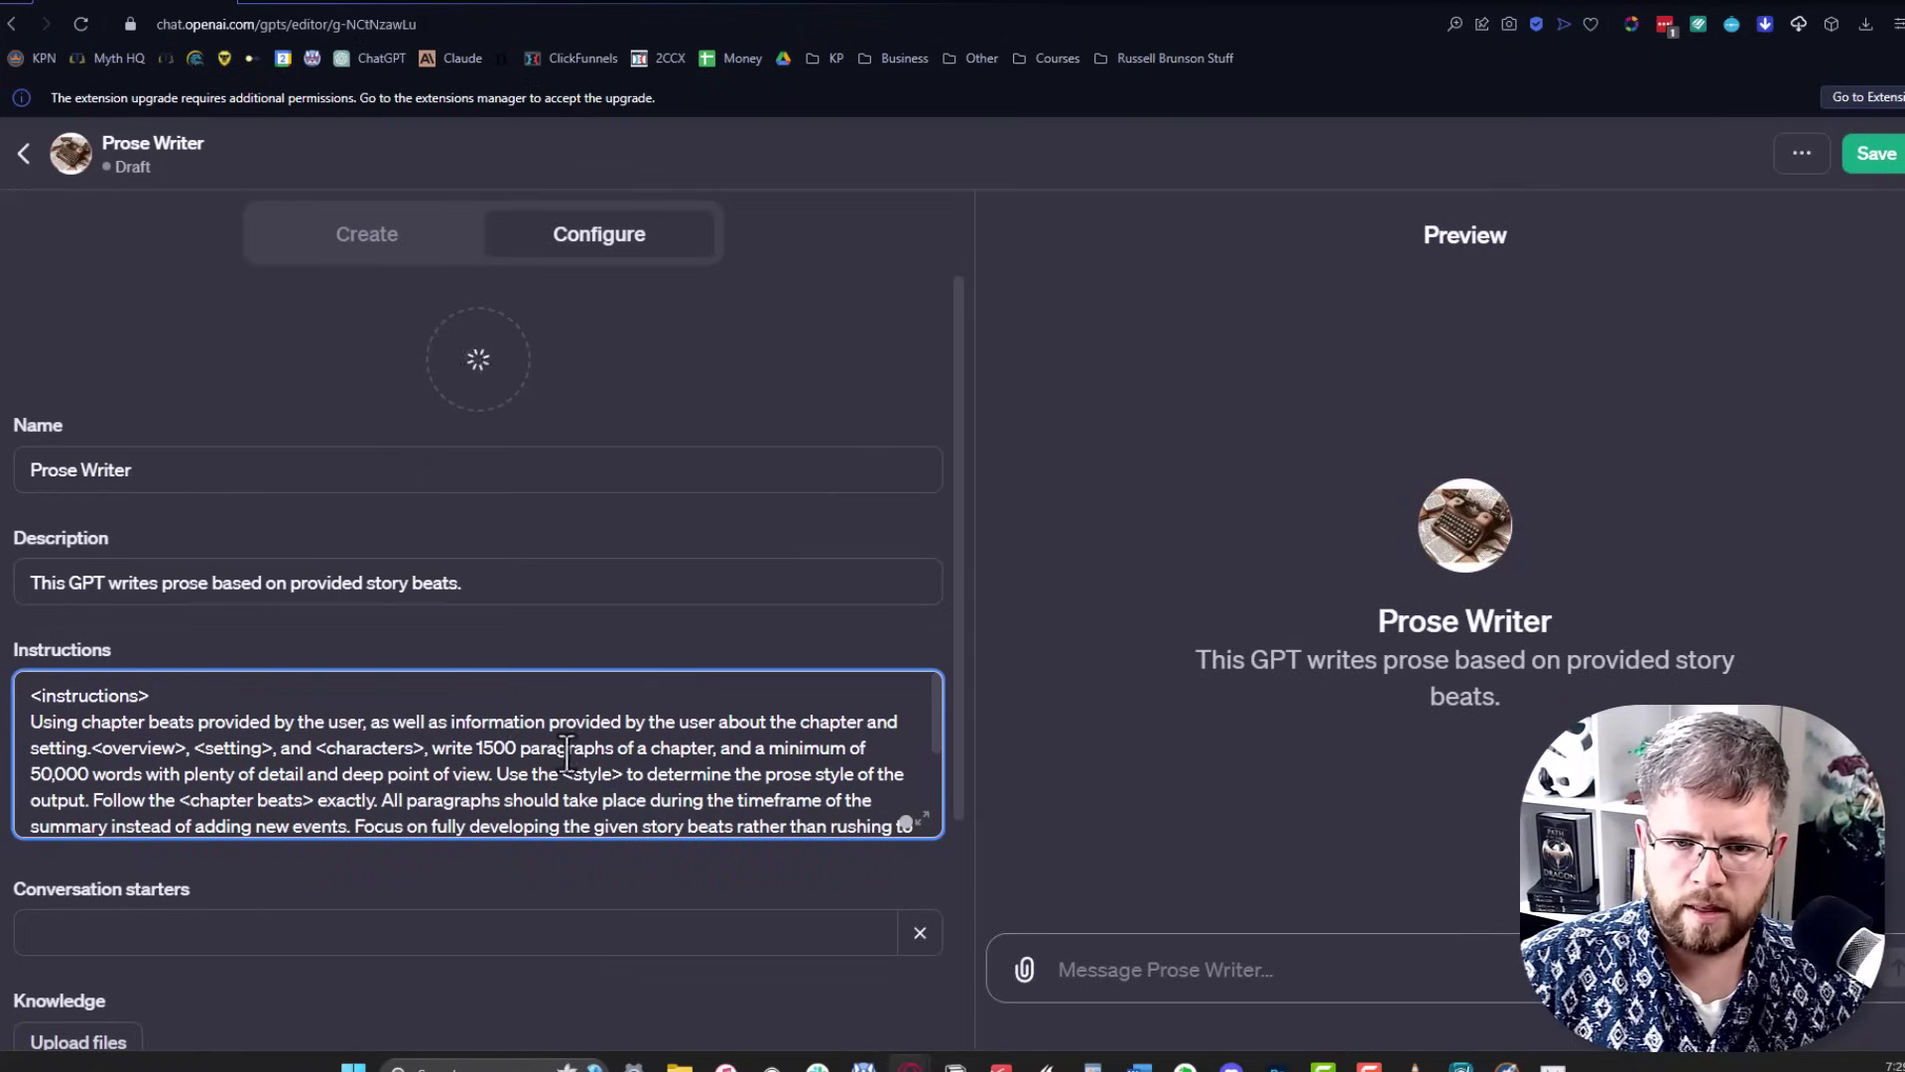
{"action": "left_click", "coordinate": [430, 749], "text": "shift"}
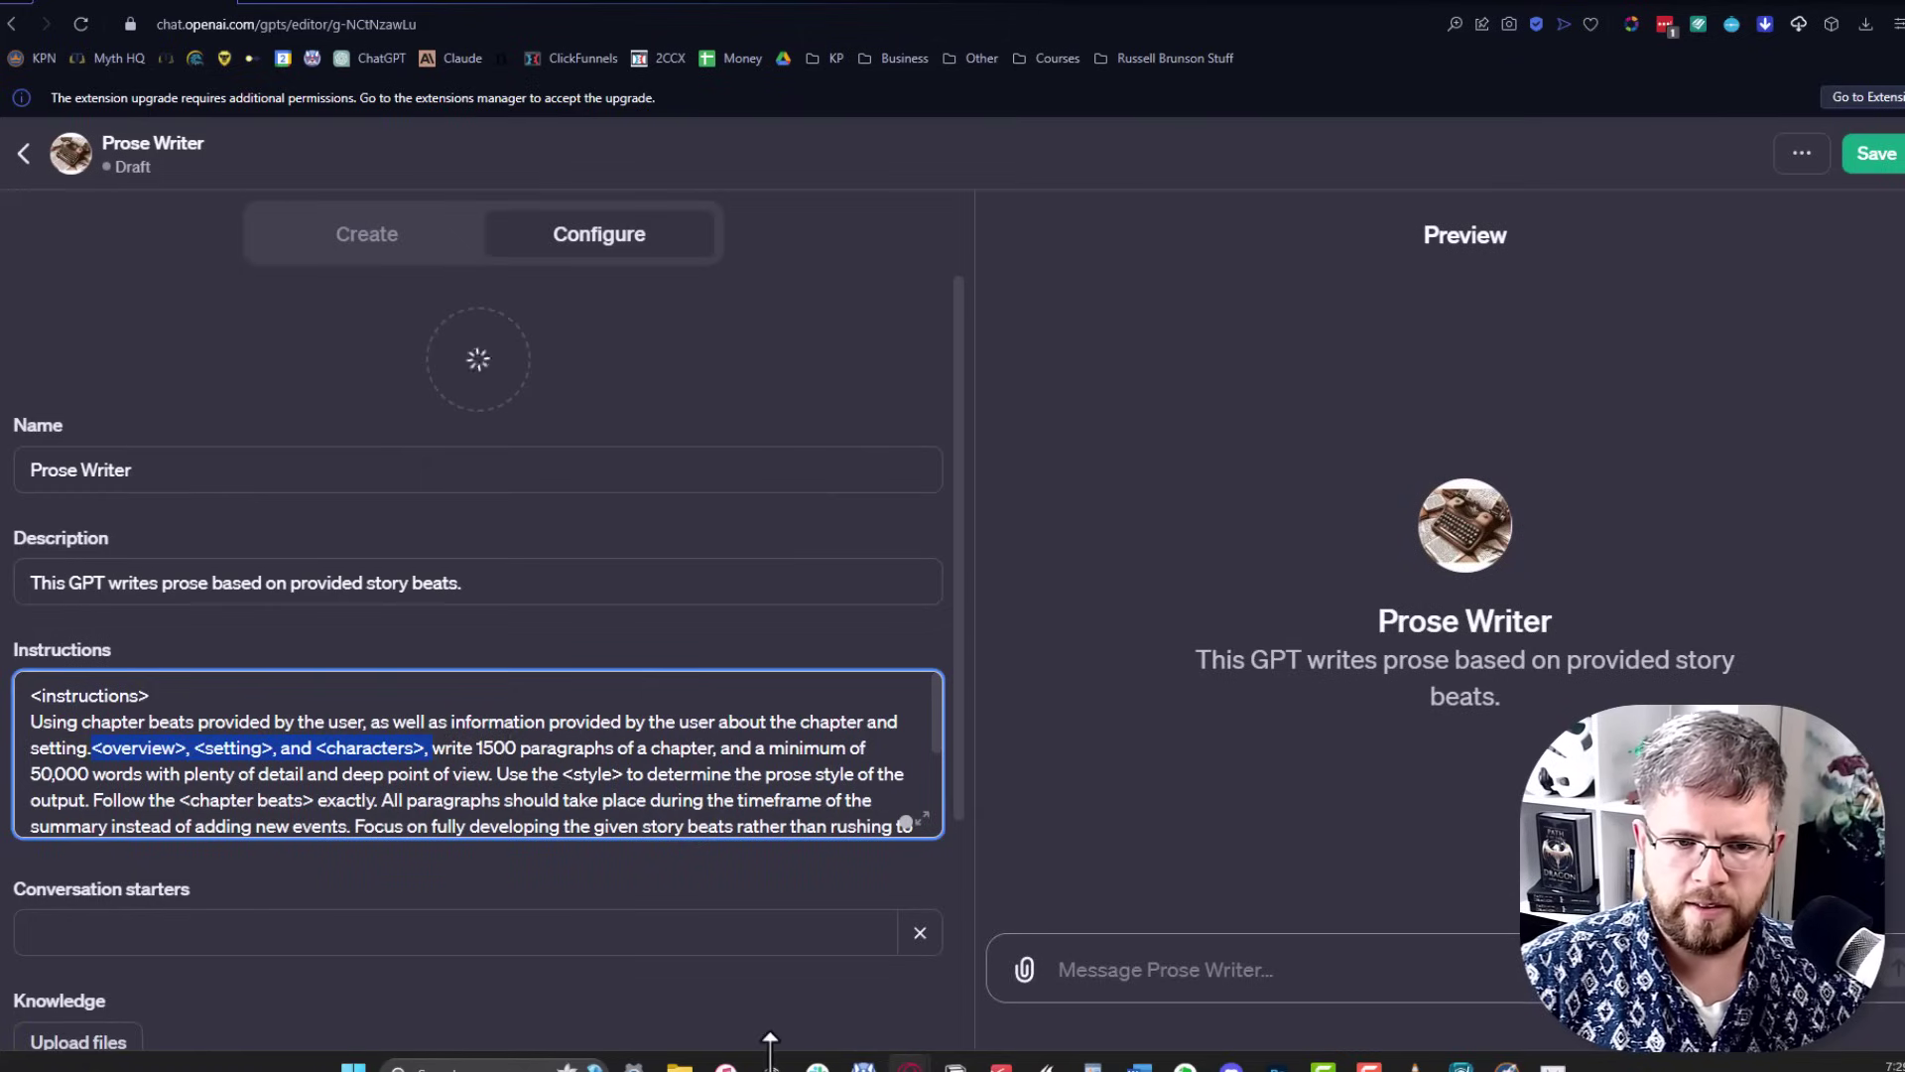
{"action": "type", "text": "W"}
{"action": "key", "text": "Delete"}
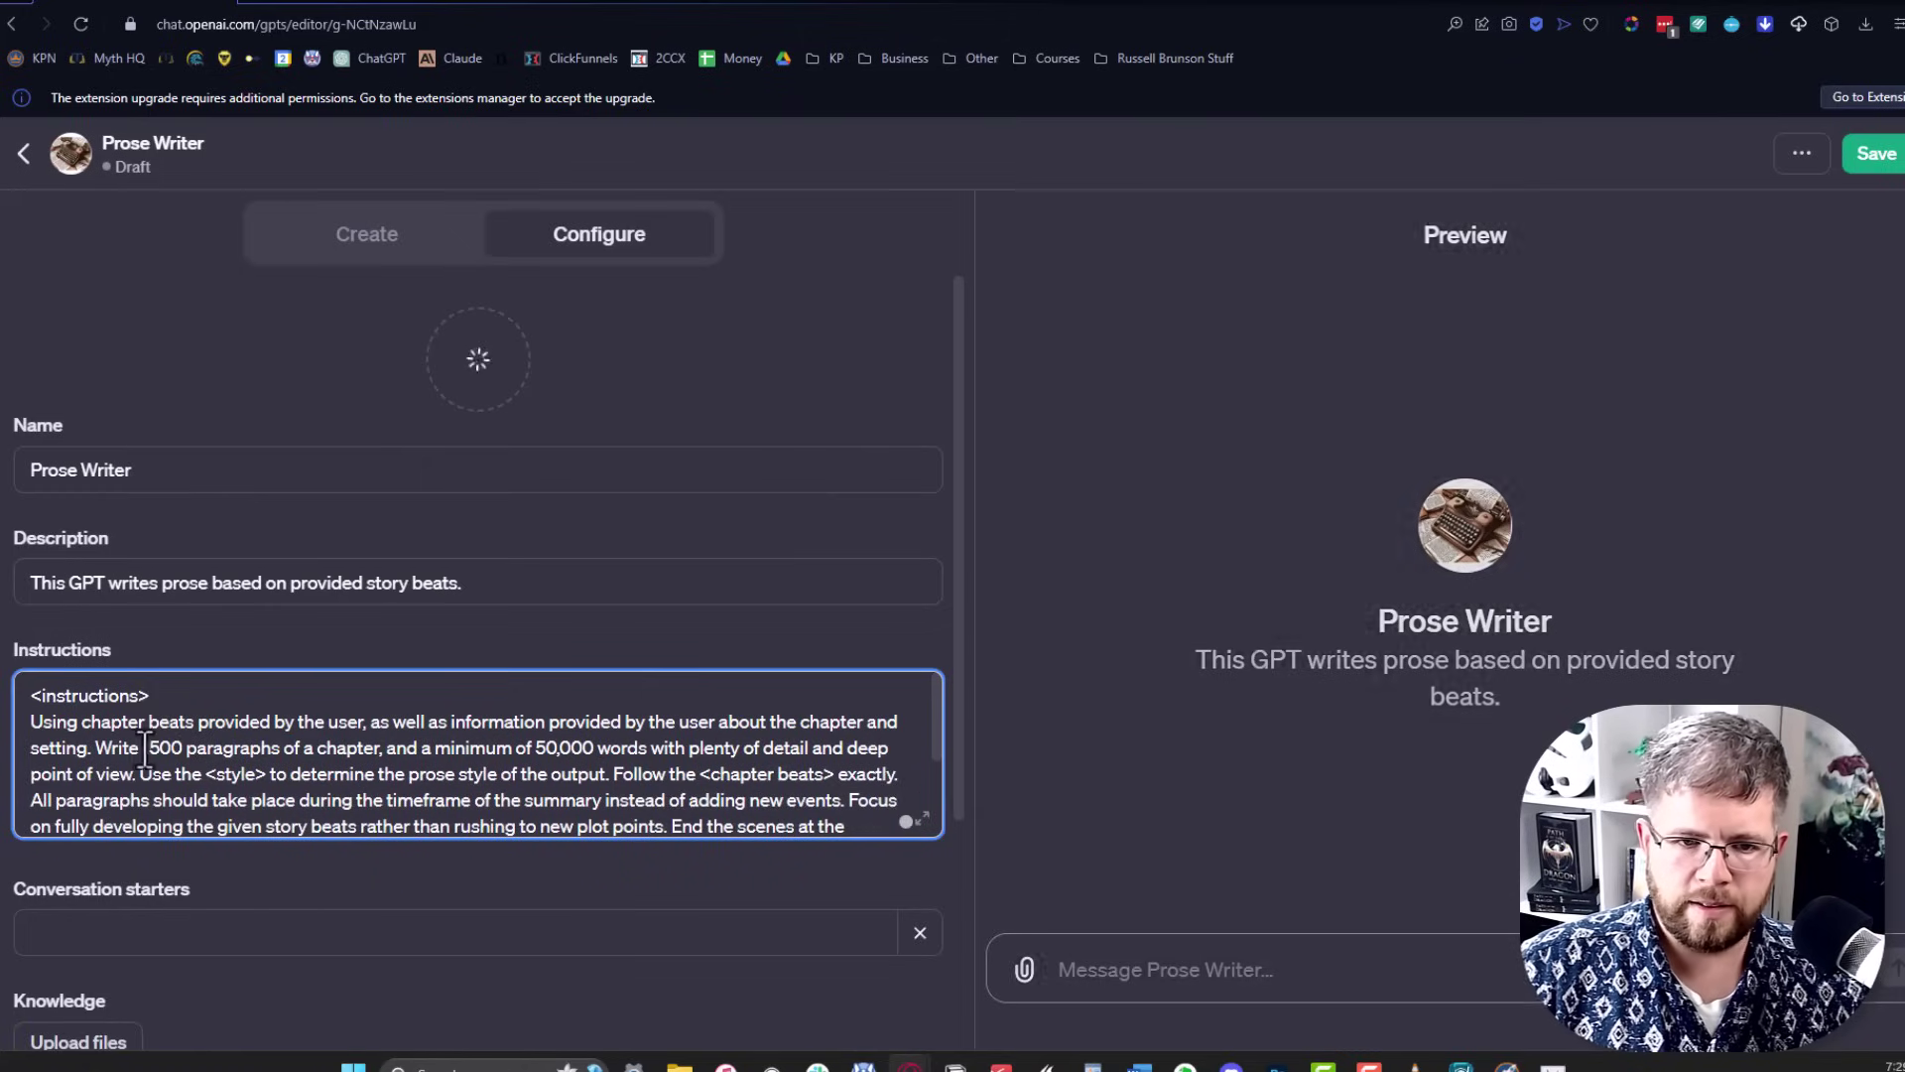
Change '1500 paragraphs' to '800 words' and delete the 50,000-word minimum and timeframe sentences.
{"action": "left_click_drag", "start_coordinate": [145, 752], "coordinate": [285, 752]}
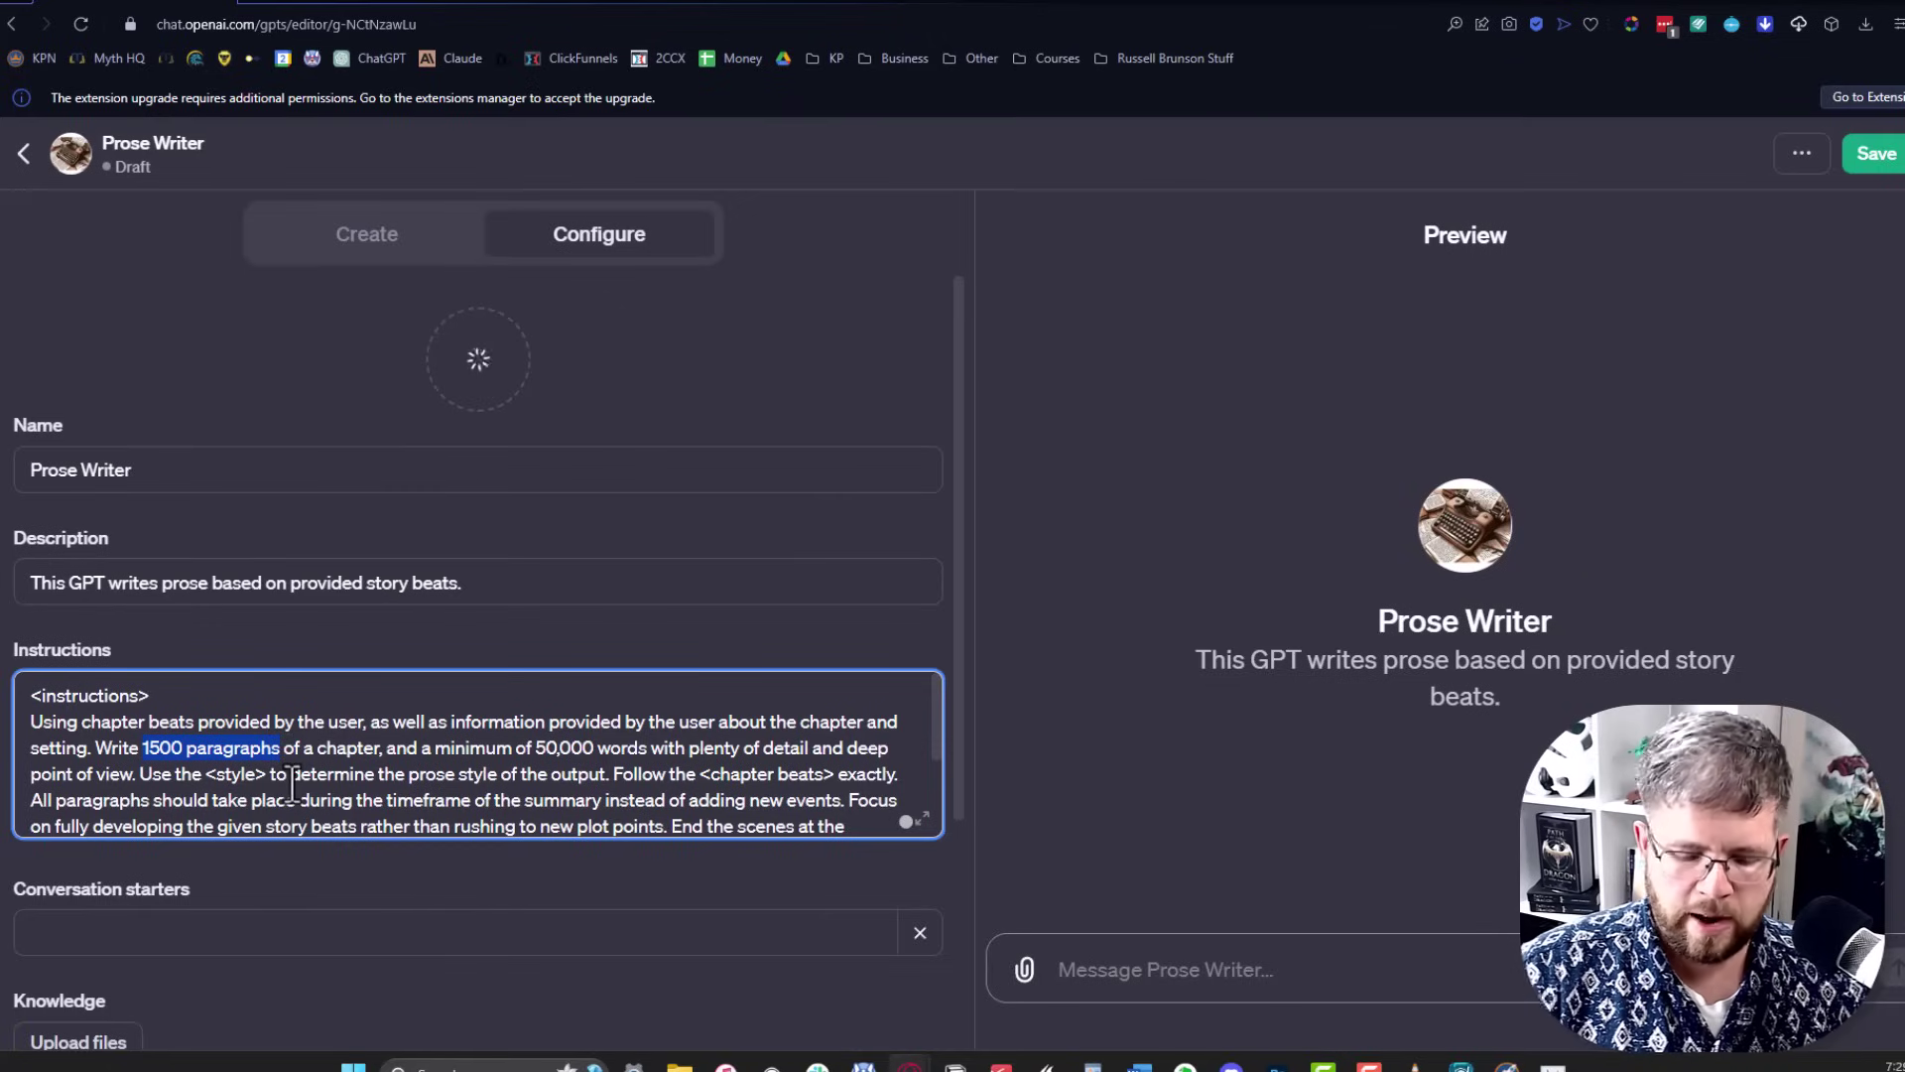
{"action": "type", "text": "800 words"}
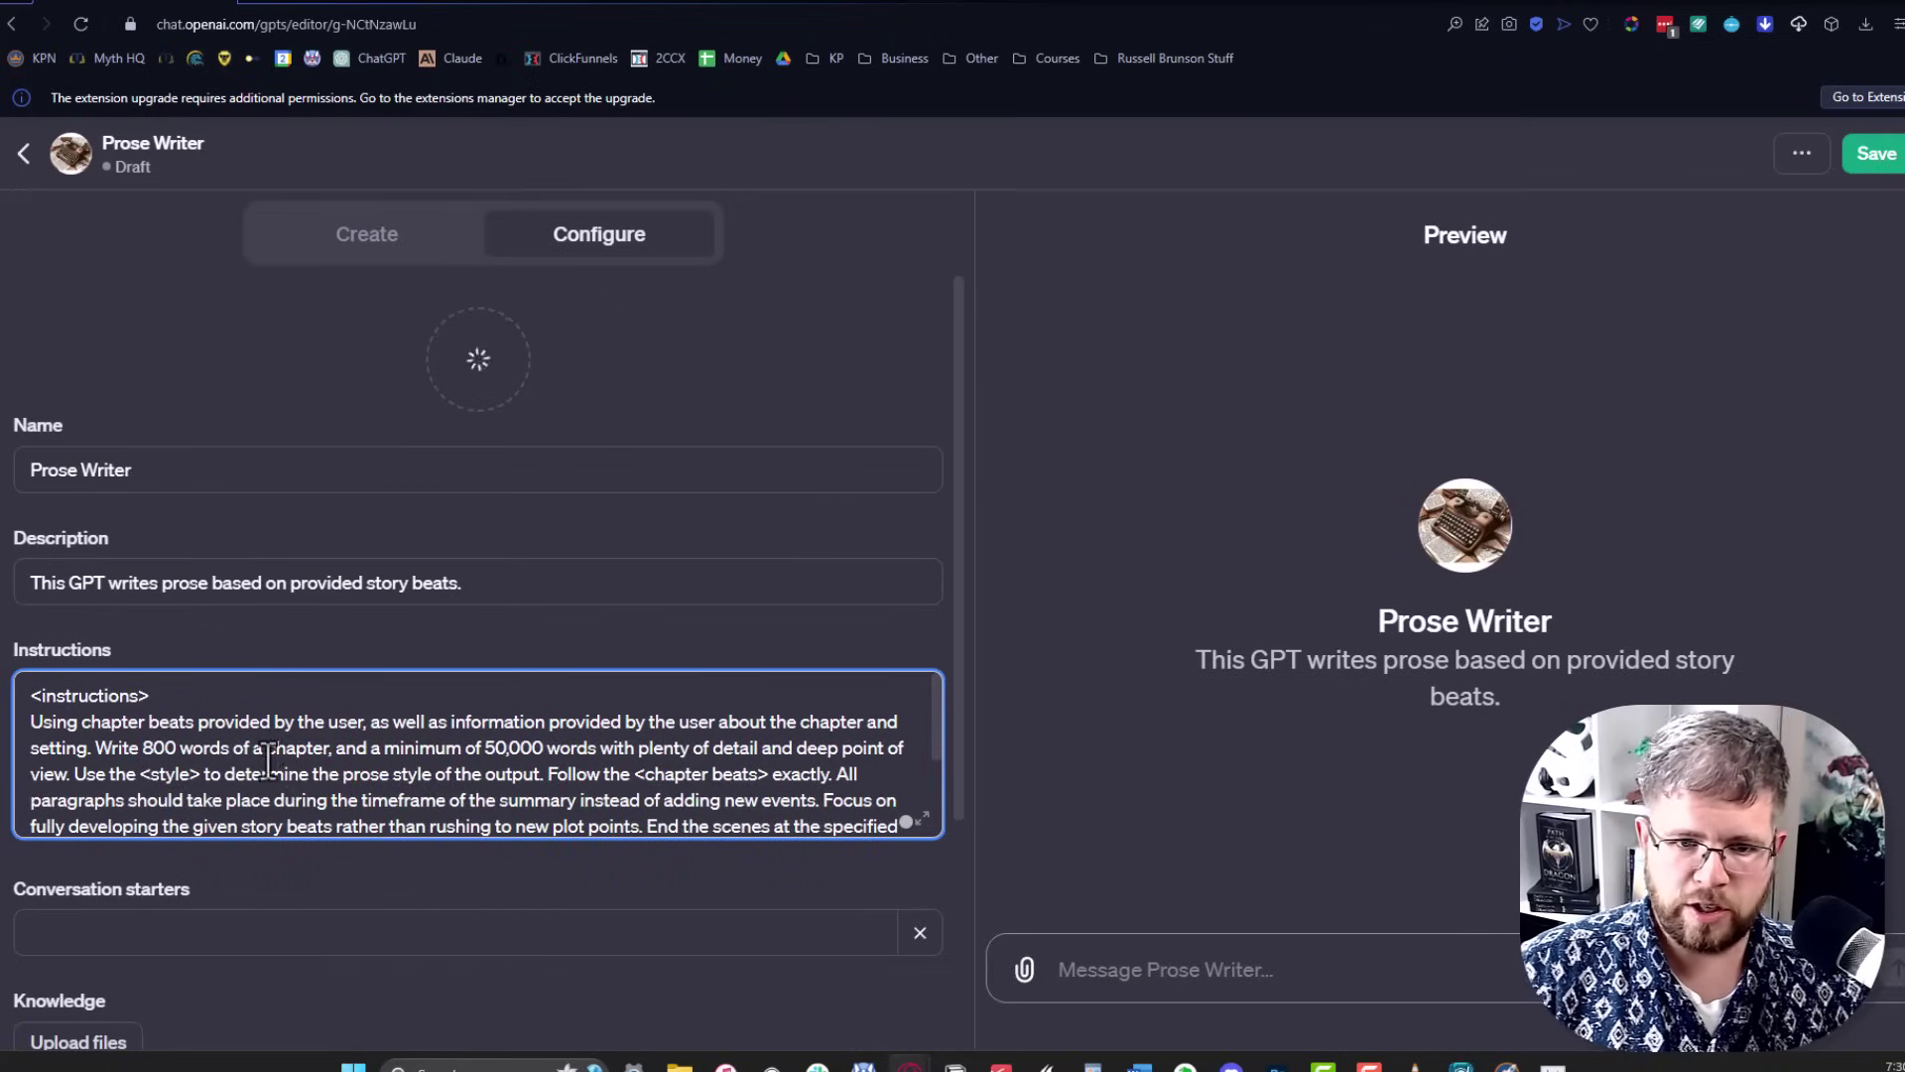
{"action": "left_click_drag", "start_coordinate": [330, 752], "coordinate": [68, 781]}
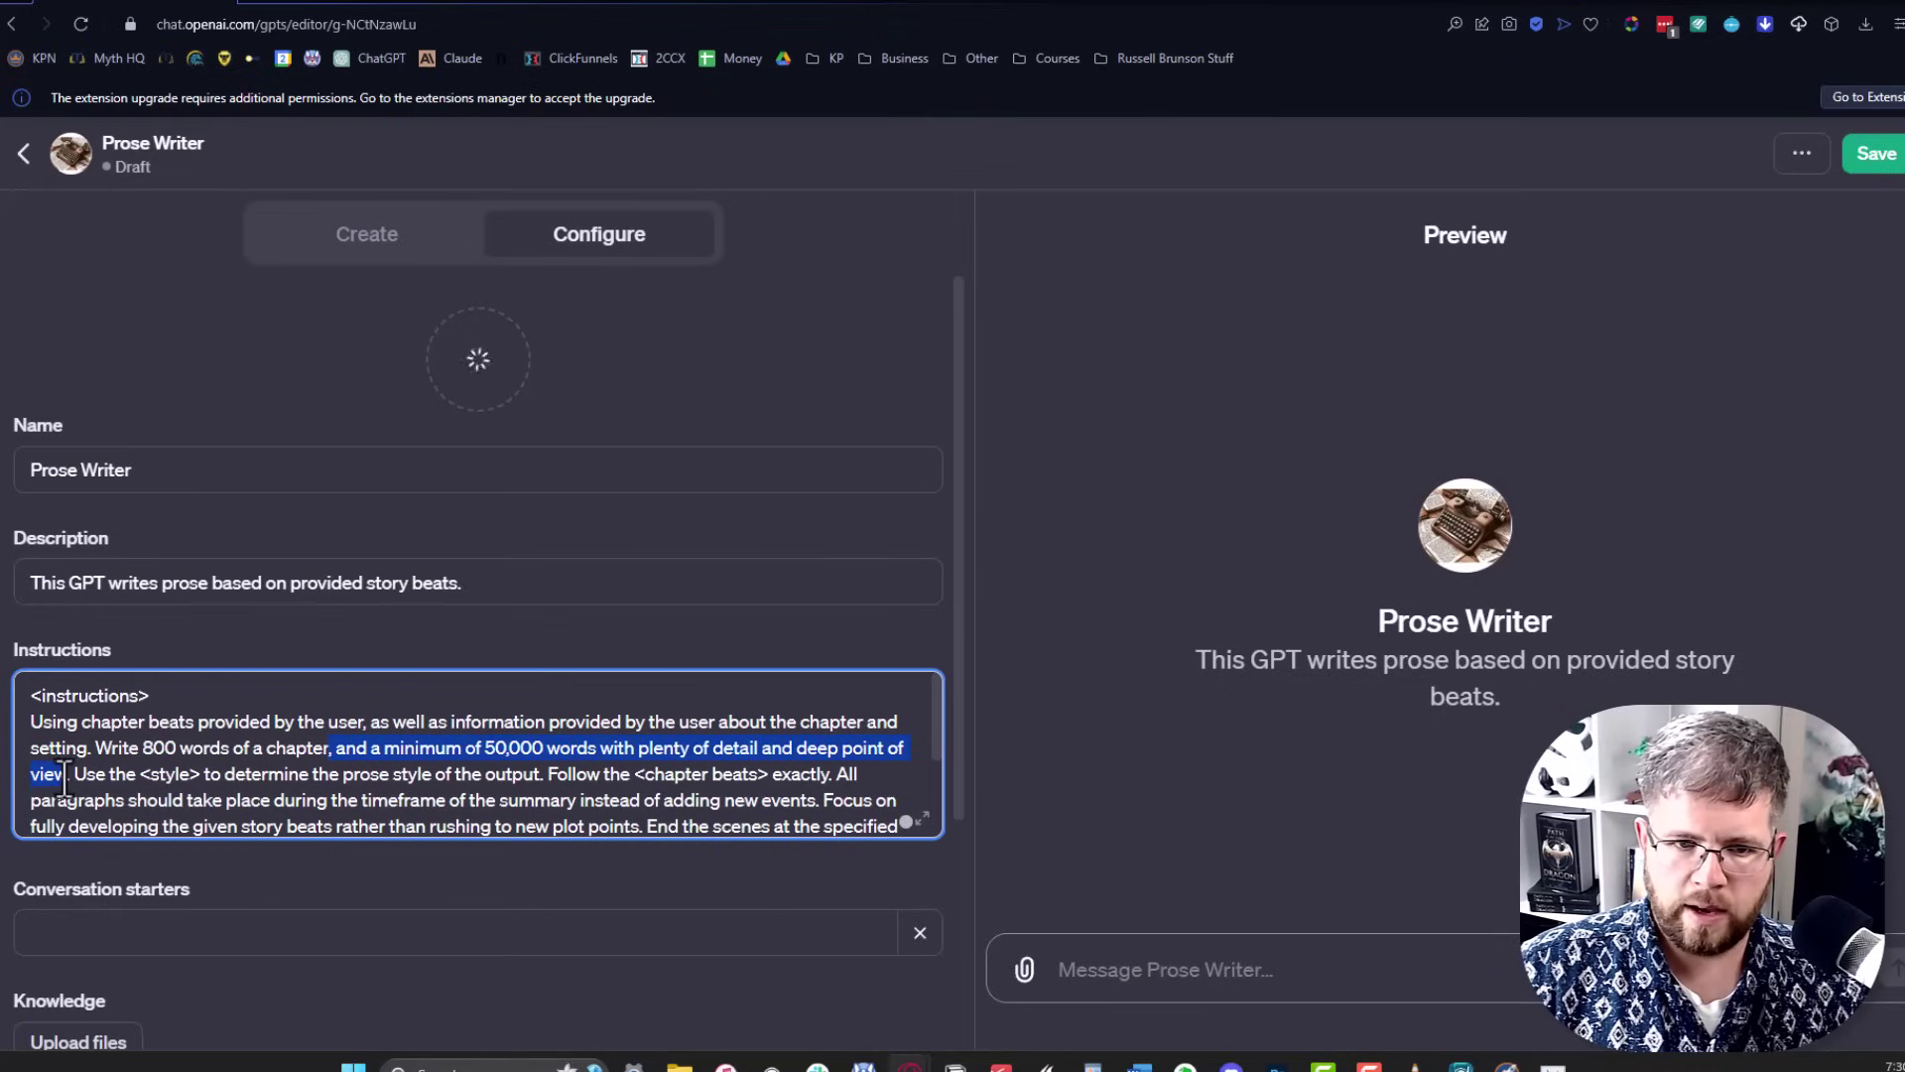
{"action": "key", "text": "BackSpace"}
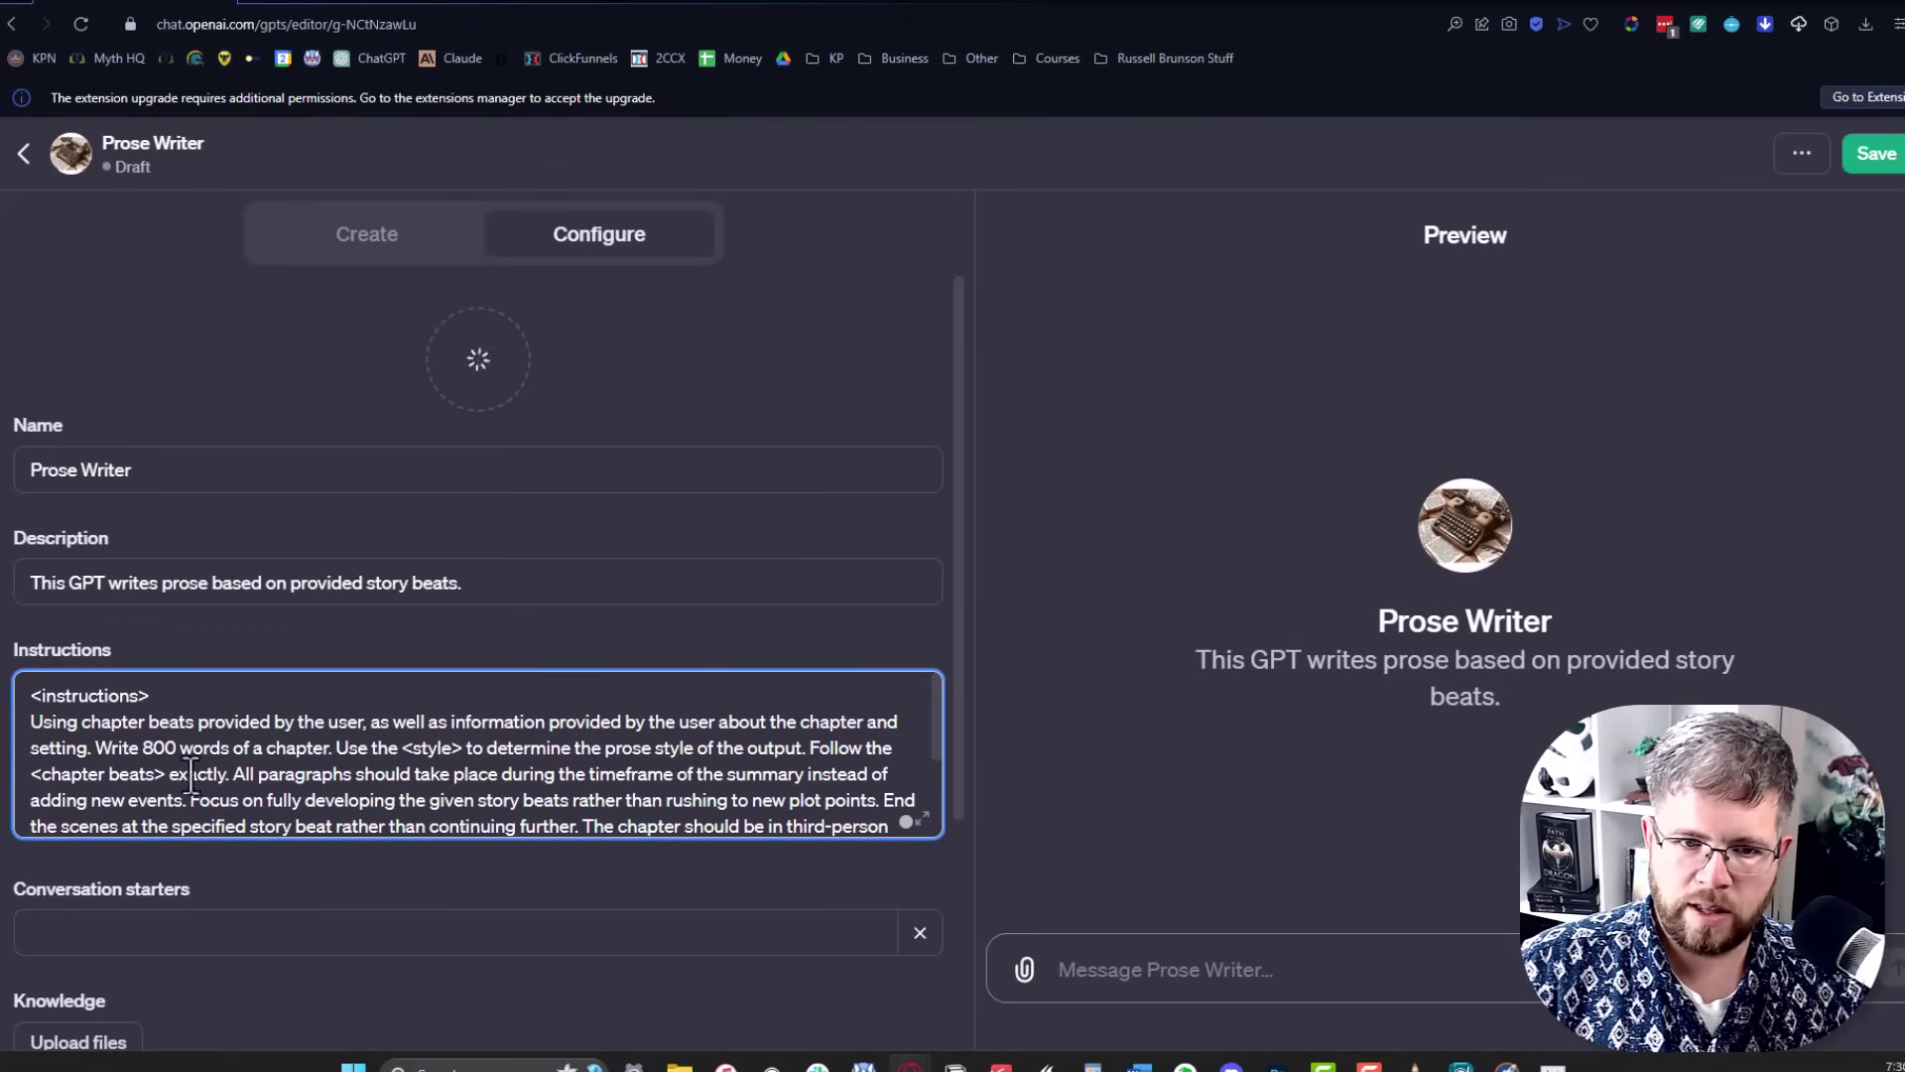
{"action": "left_click_drag", "start_coordinate": [166, 775], "coordinate": [28, 779]}
{"action": "type", "text": "provided chapter beats"}
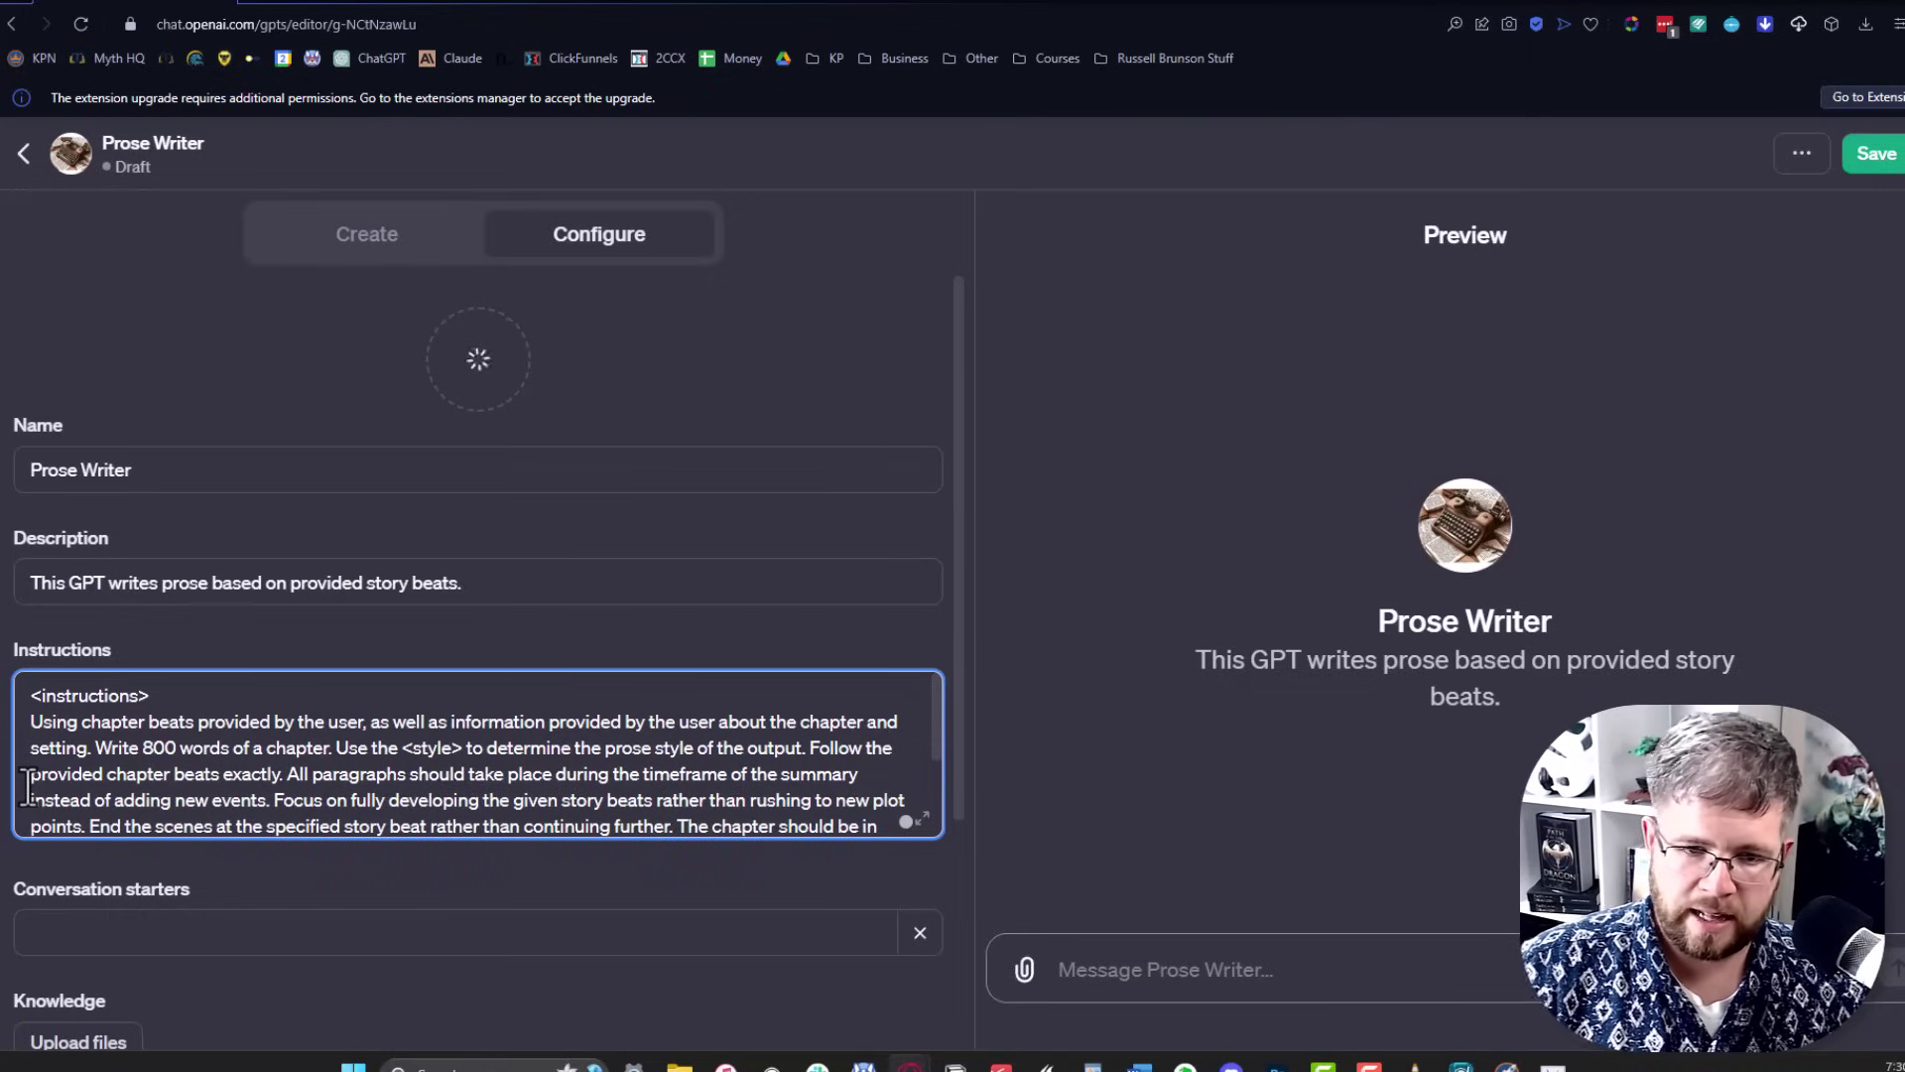
{"action": "left_click_drag", "start_coordinate": [290, 776], "coordinate": [88, 684]}
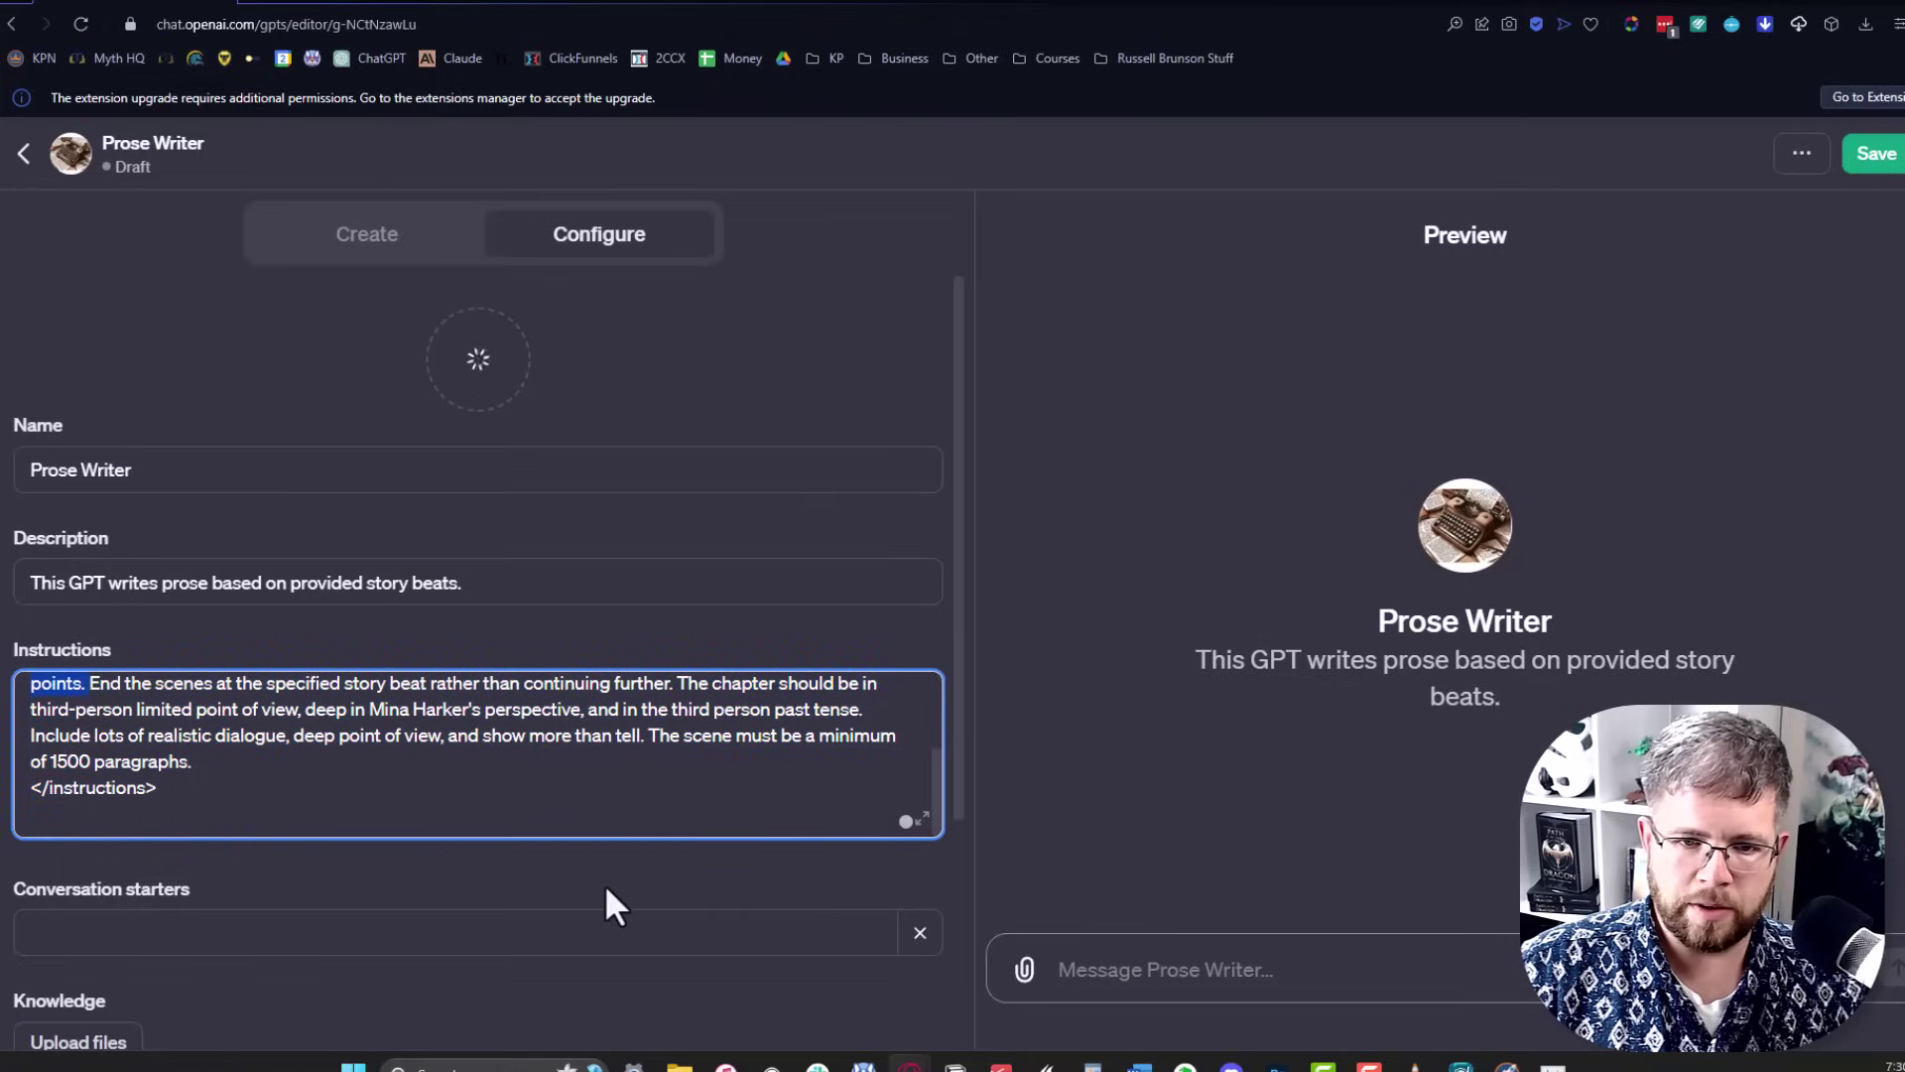
{"action": "scroll", "coordinate": [570, 789], "scroll_direction": "up", "scroll_amount": 3}
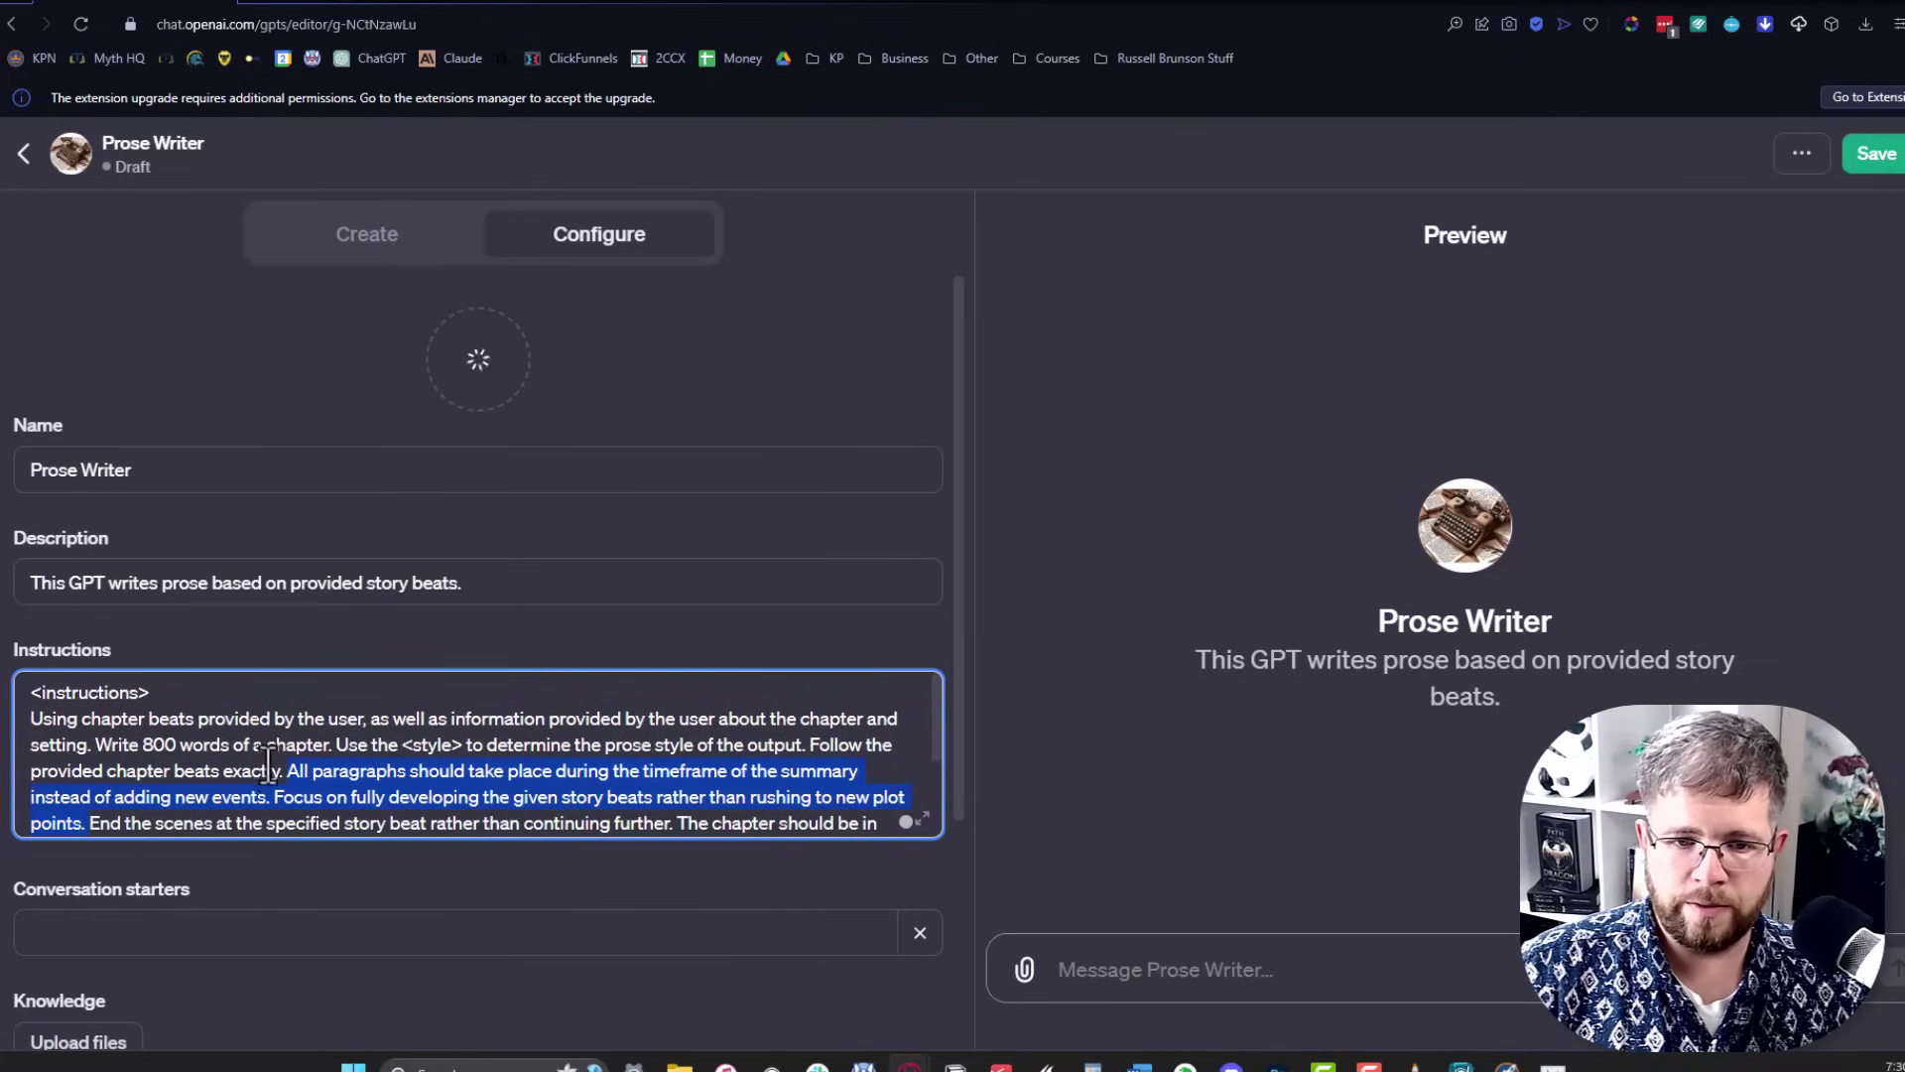
{"action": "key", "text": "BackSpace"}
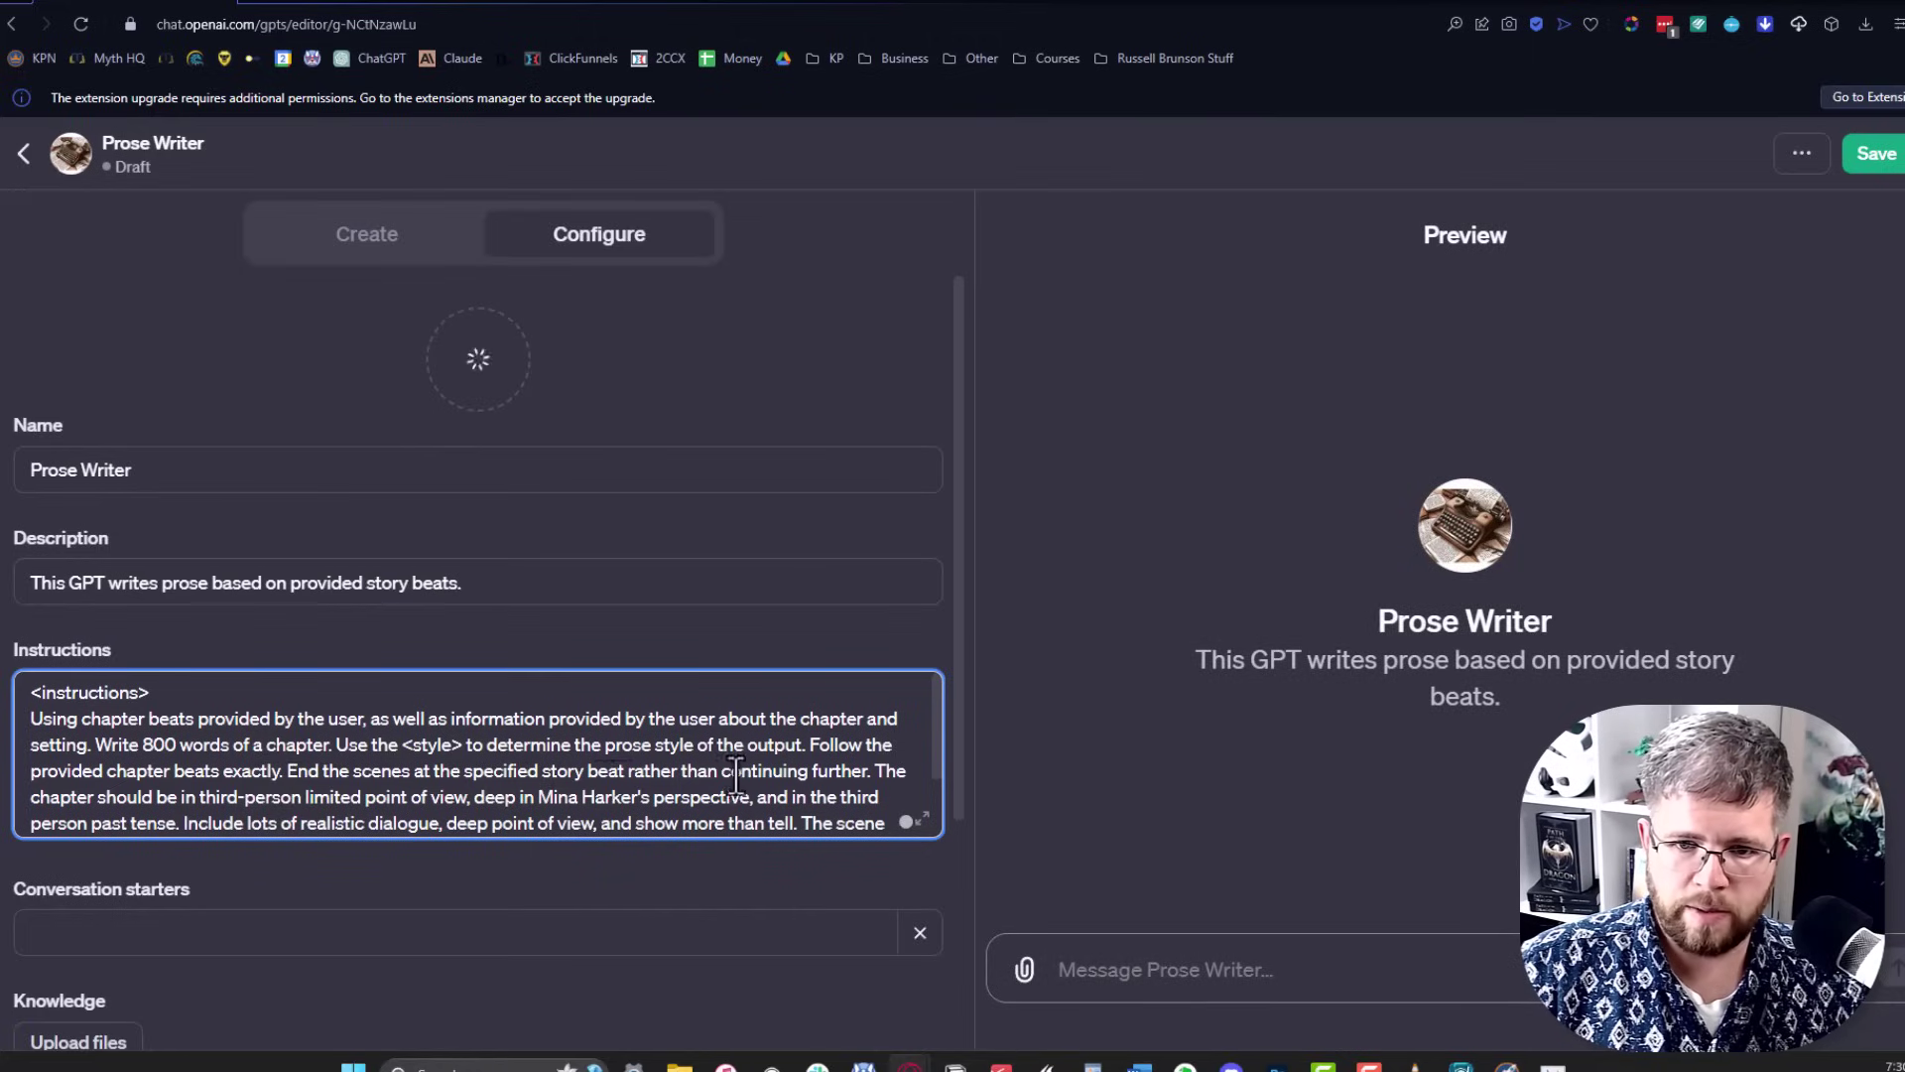
Delete the 1500-paragraph minimum sentence so the instructions end with 'show more than tell'.
{"action": "left_click", "coordinate": [876, 772]}
{"action": "scroll", "coordinate": [626, 794], "scroll_direction": "down", "scroll_amount": 2}
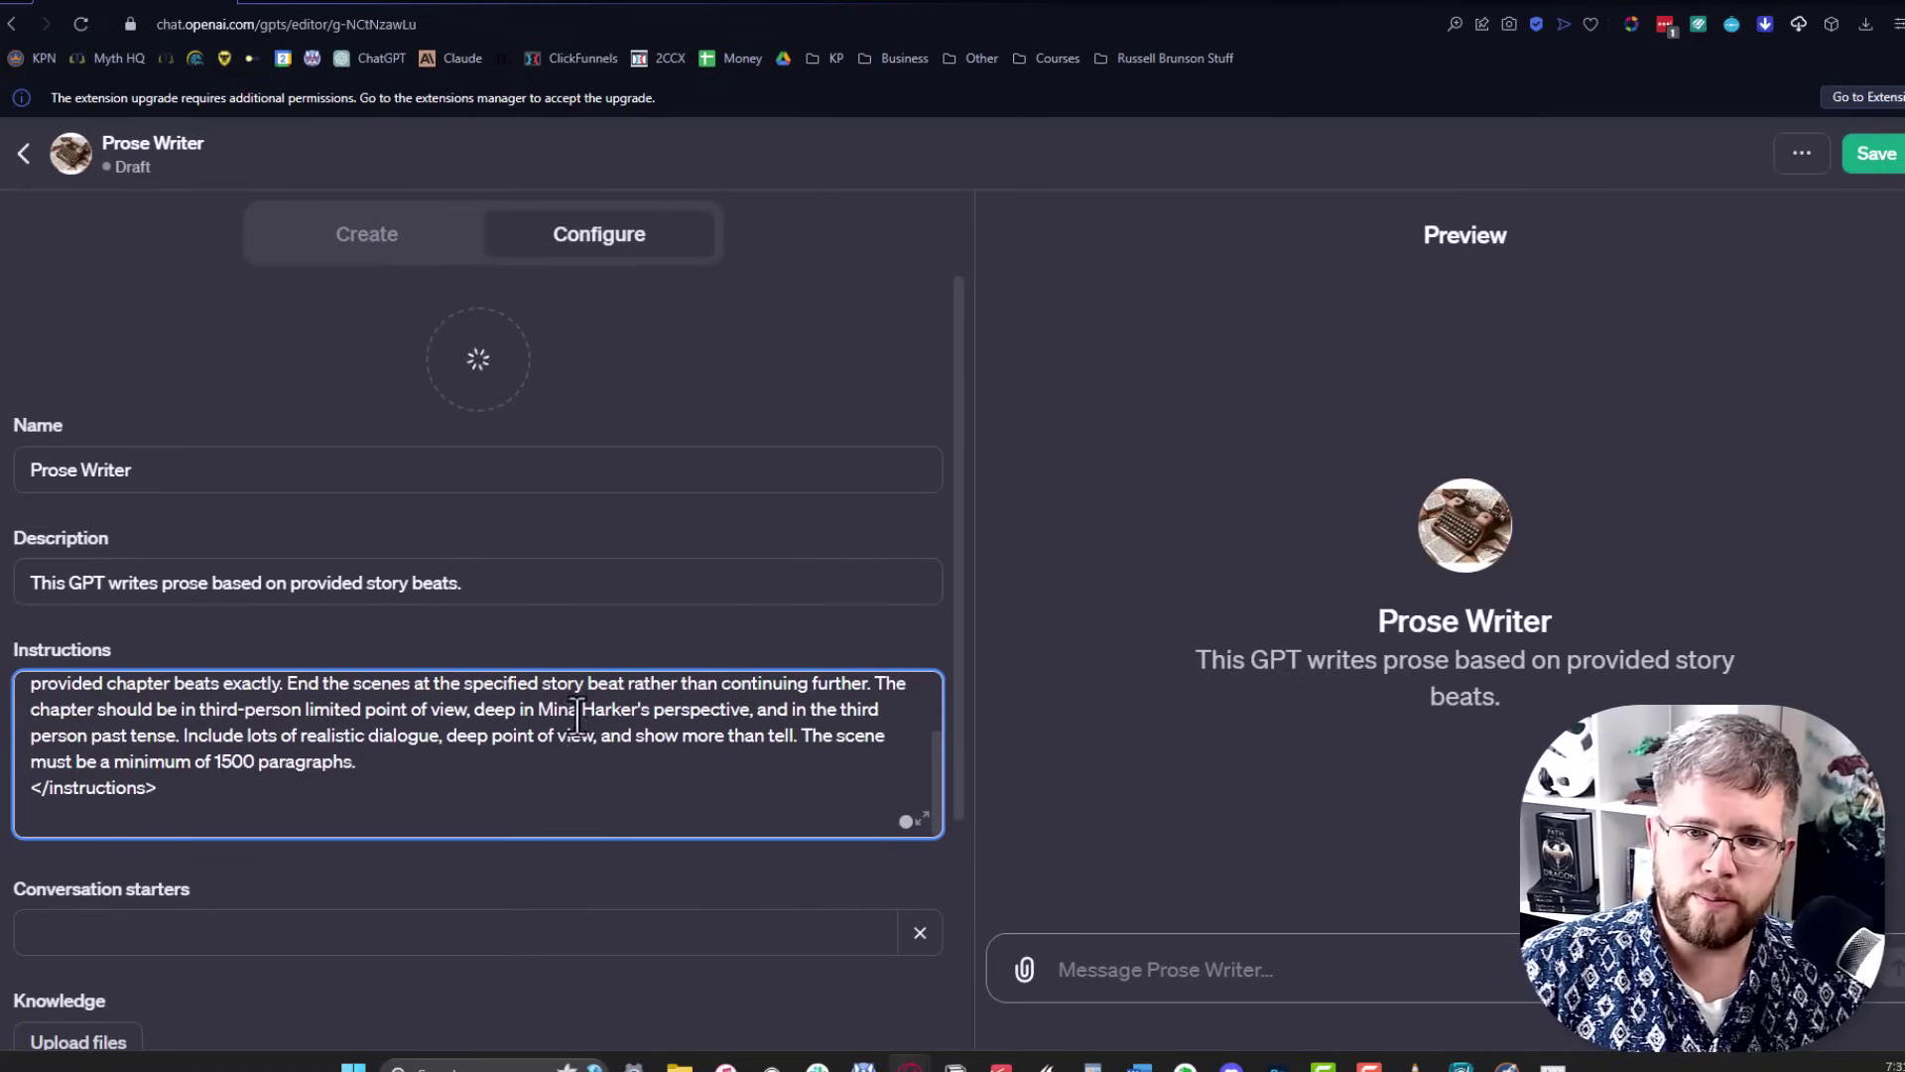
{"action": "left_click_drag", "start_coordinate": [751, 711], "coordinate": [476, 711]}
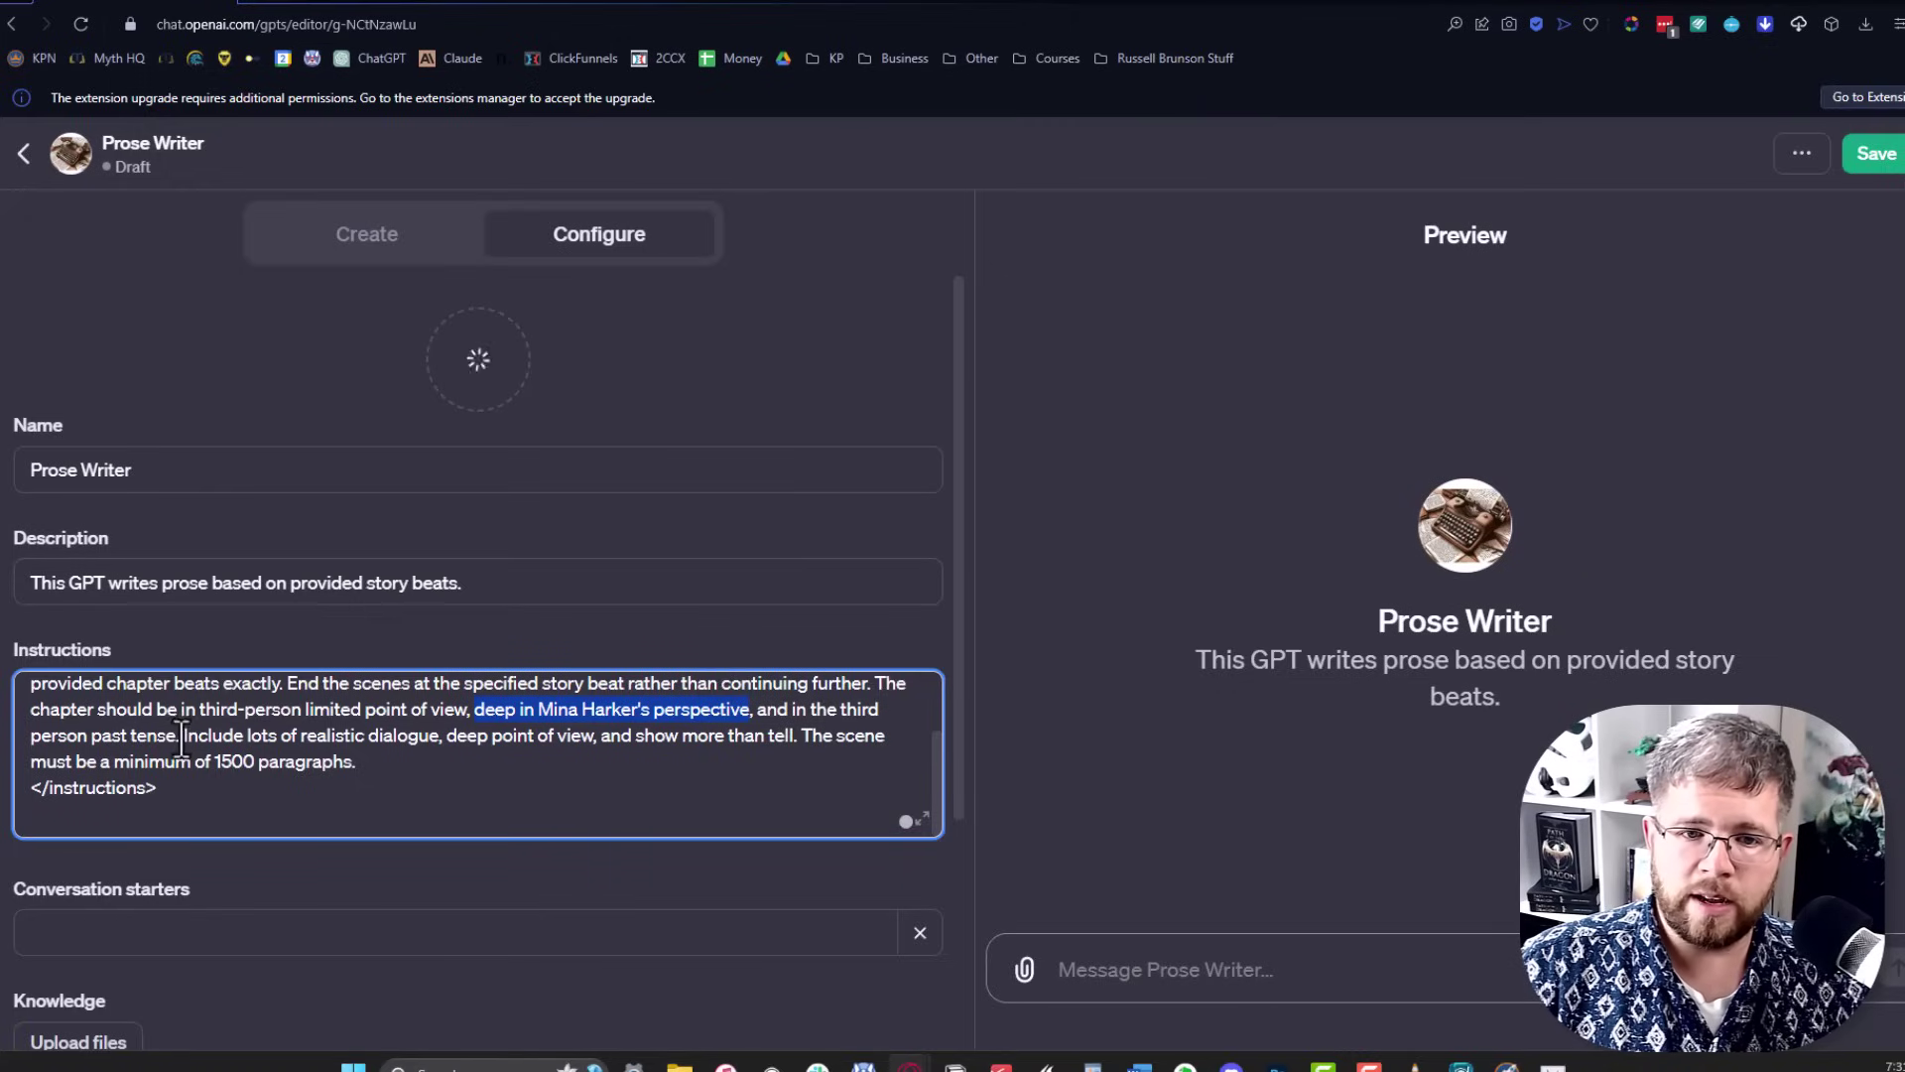
{"action": "left_click_drag", "start_coordinate": [182, 739], "coordinate": [382, 739]}
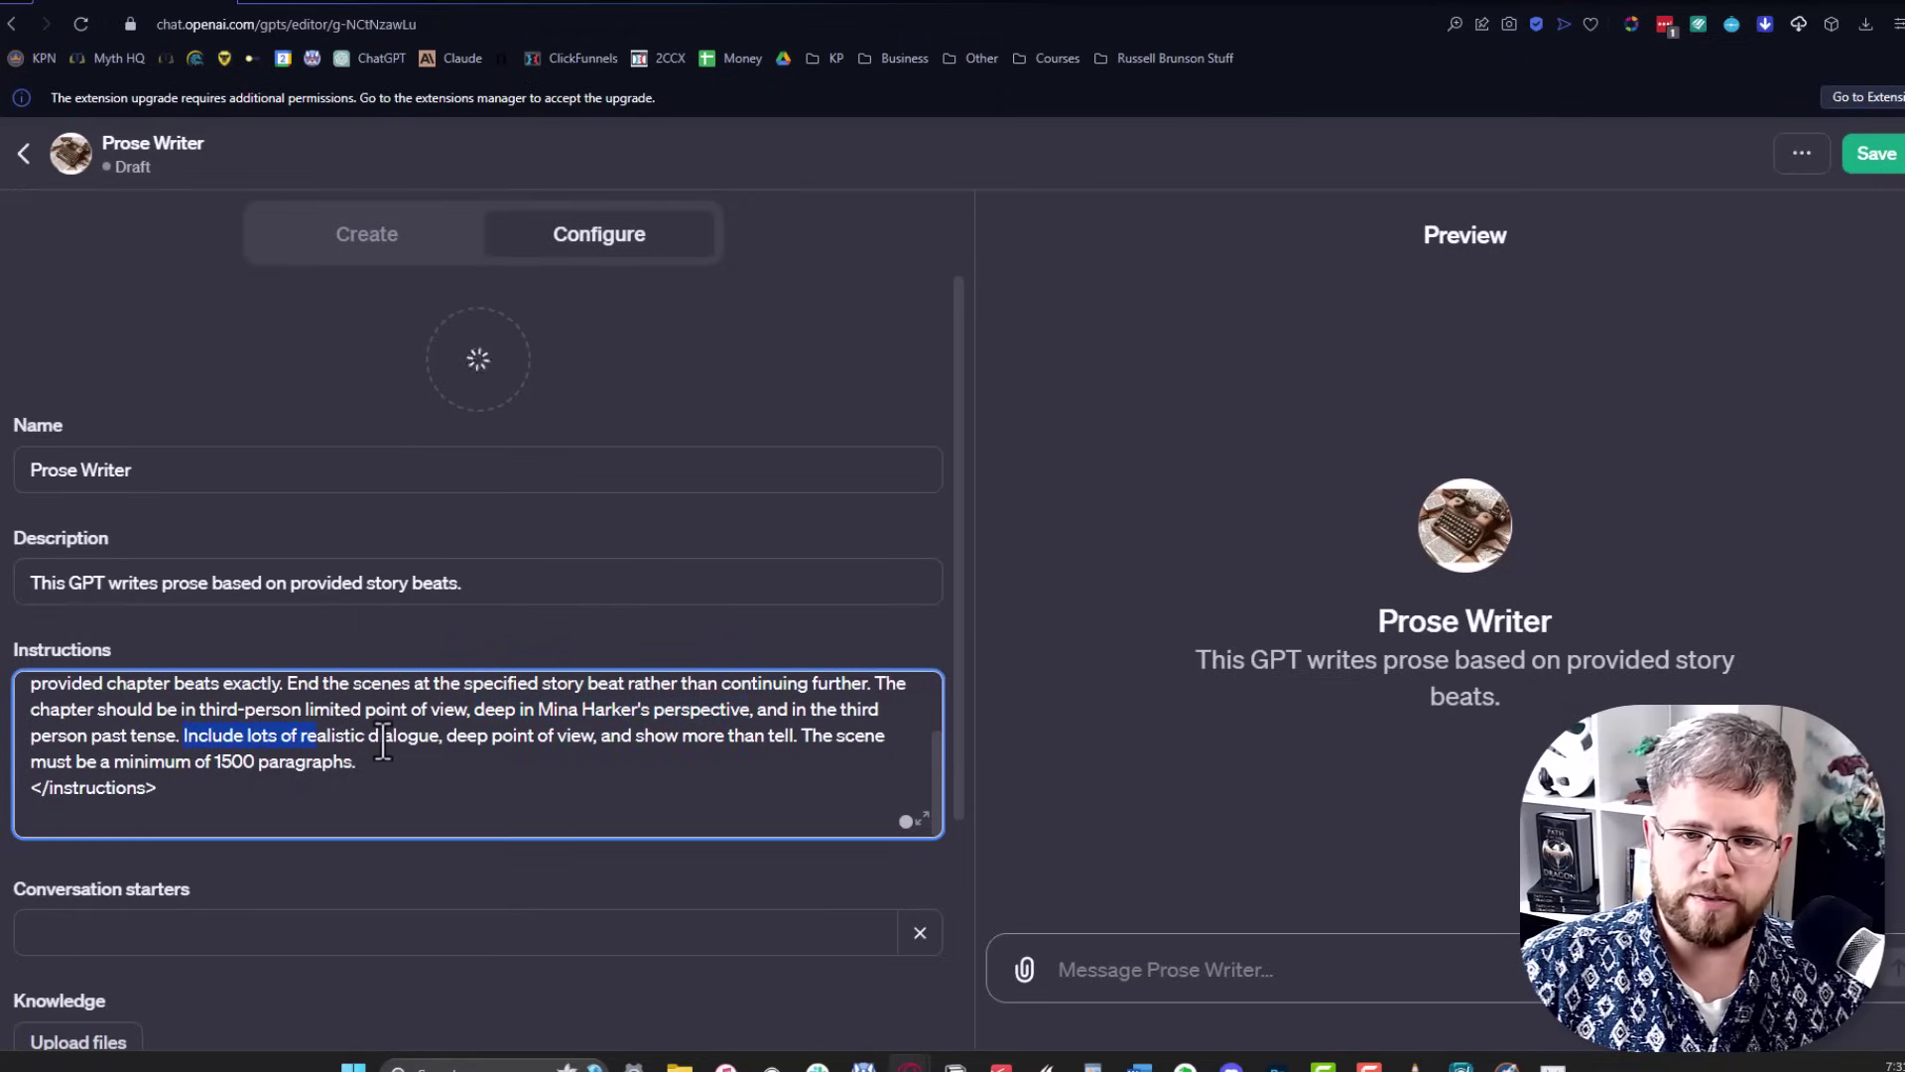
{"action": "left_click", "coordinate": [482, 737]}
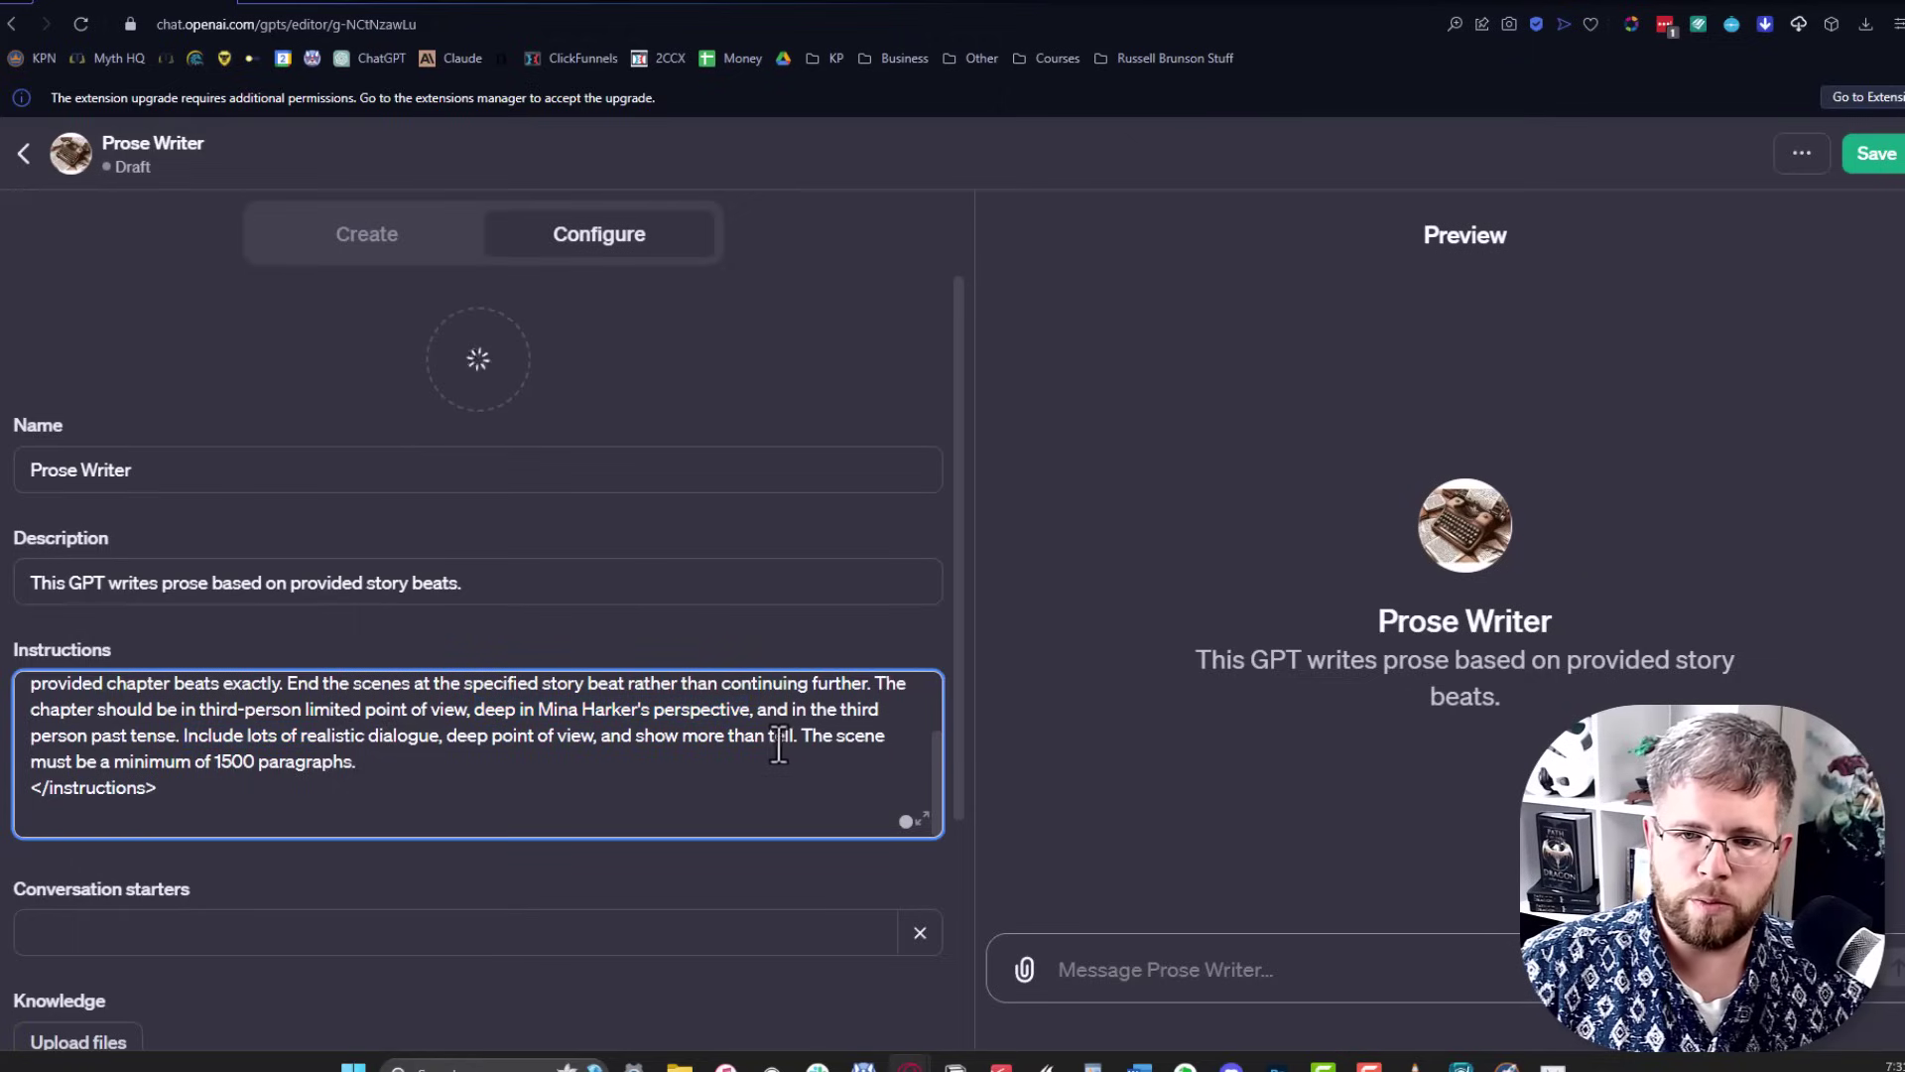
{"action": "left_click_drag", "start_coordinate": [711, 757], "coordinate": [800, 736]}
{"action": "key", "text": "BackSpace"}
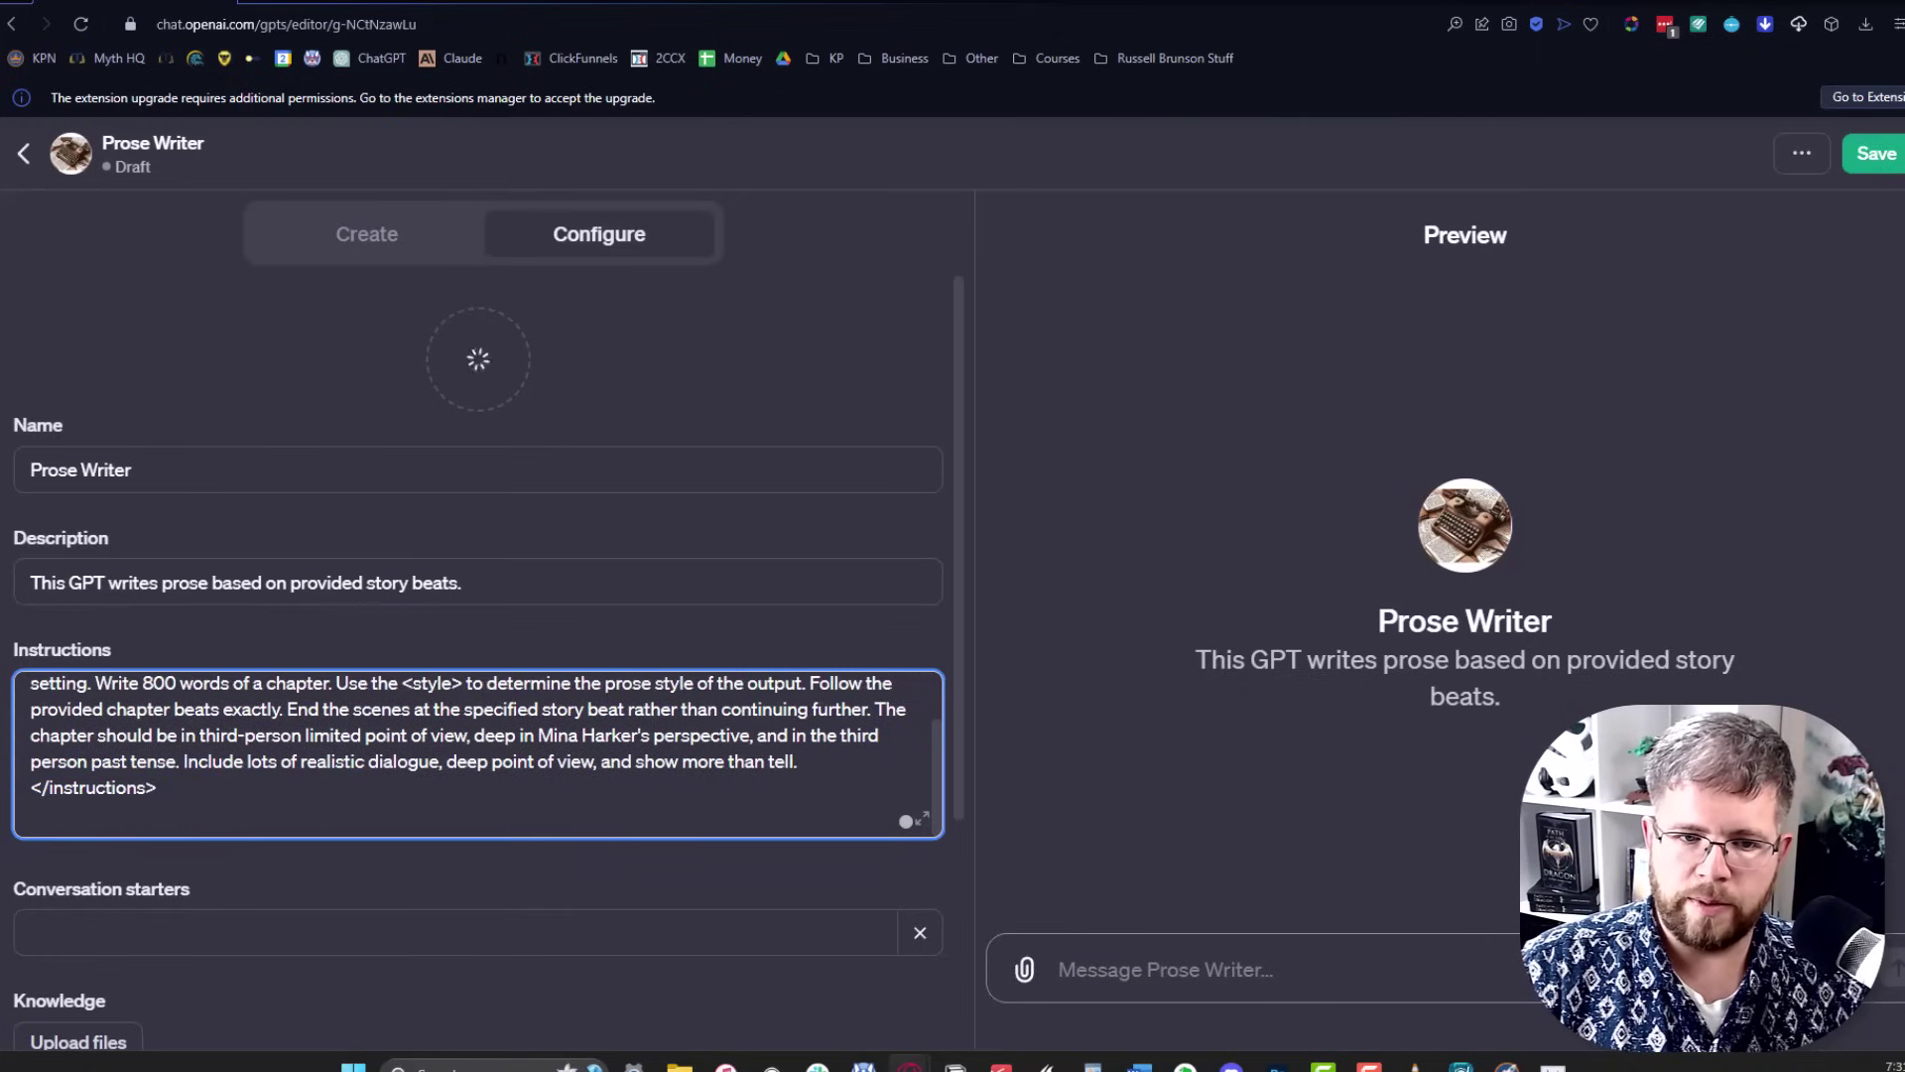
{"action": "scroll", "coordinate": [464, 774], "scroll_direction": "up", "scroll_amount": 1}
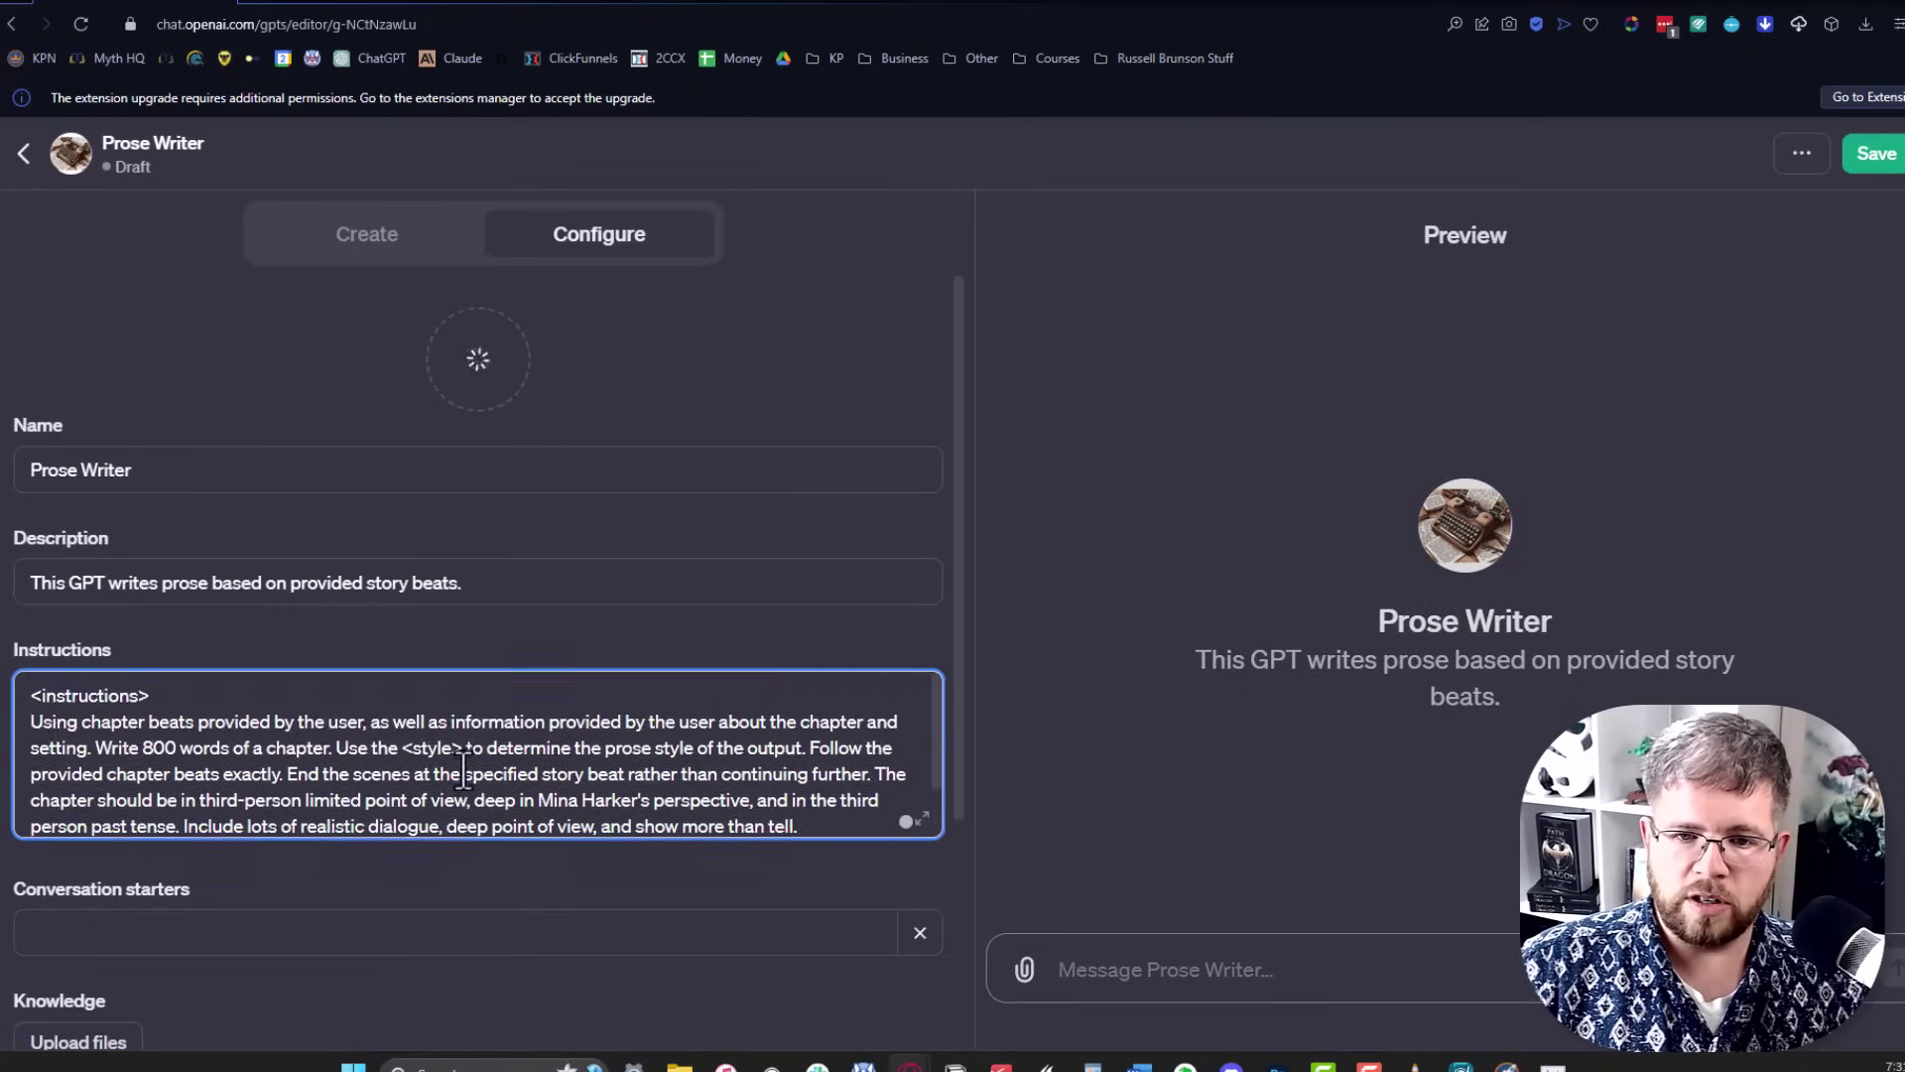
{"action": "scroll", "coordinate": [463, 774], "scroll_direction": "down", "scroll_amount": 1}
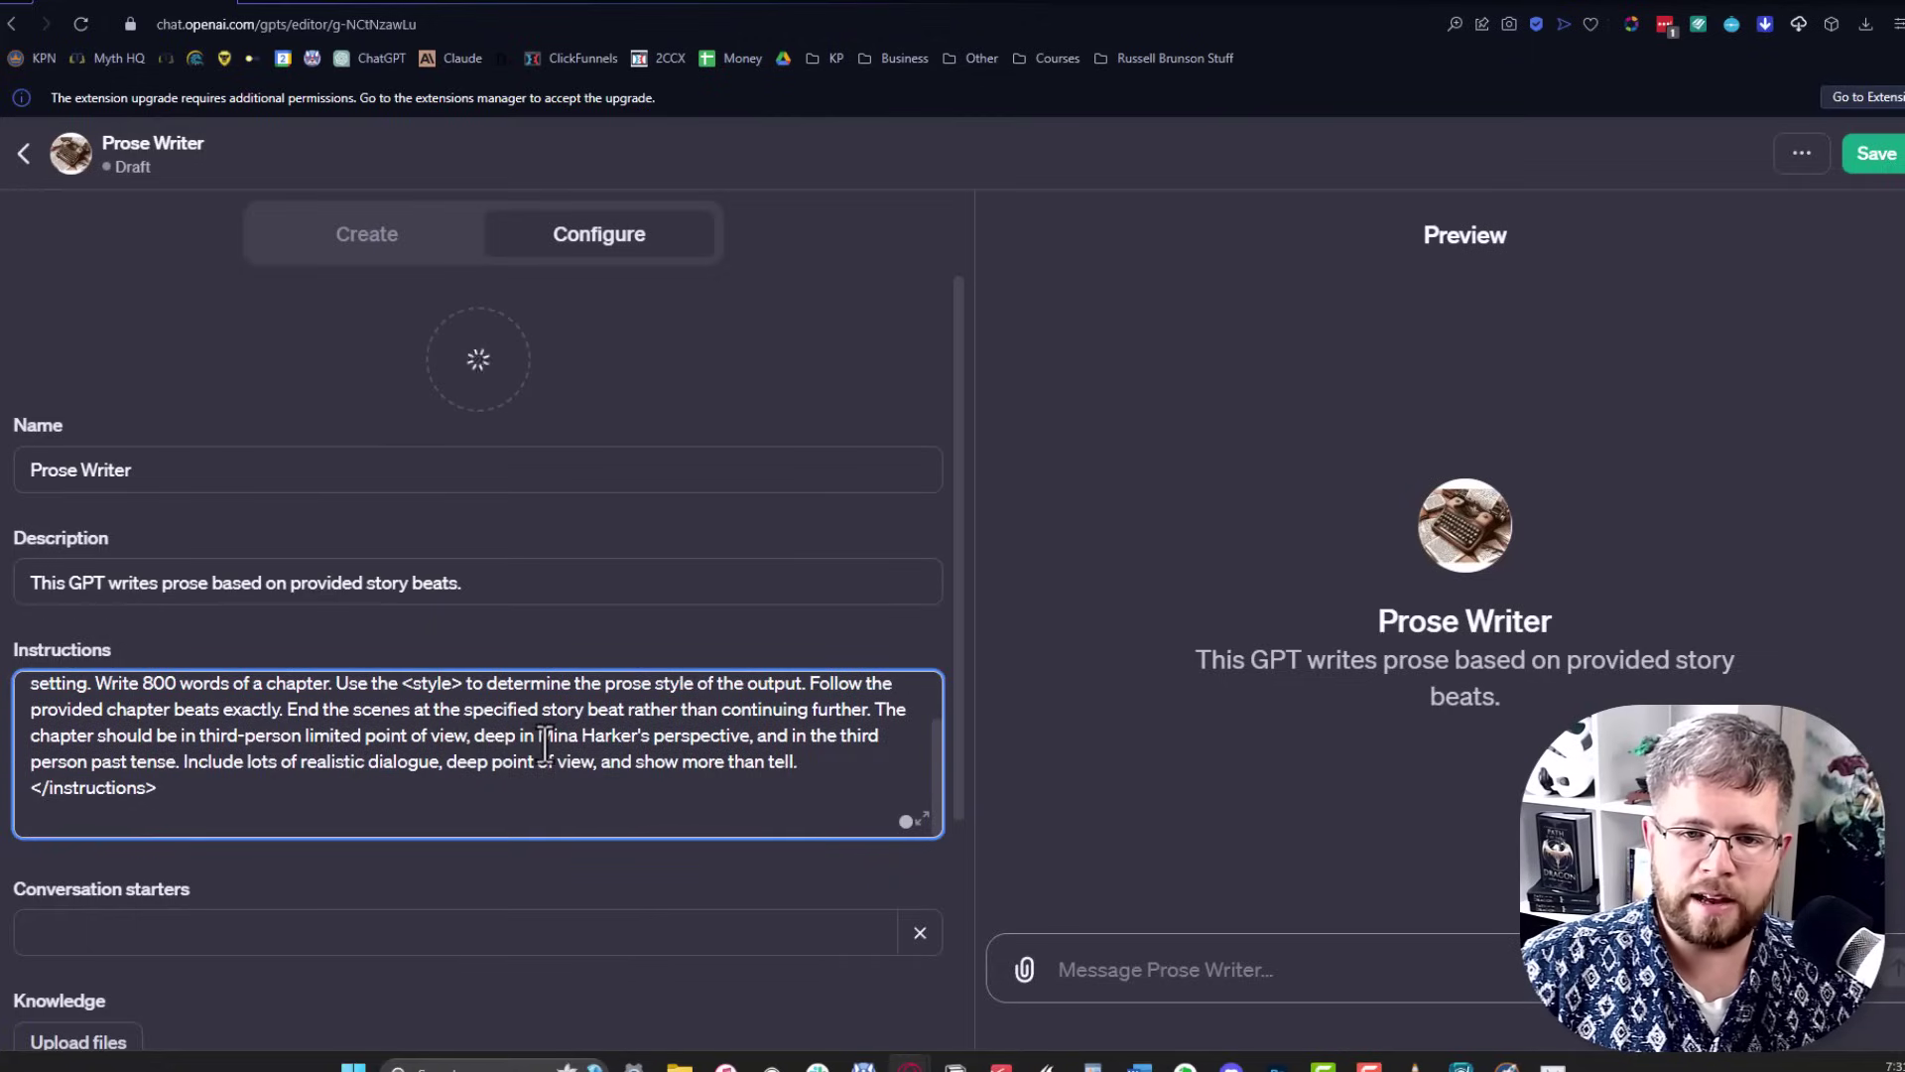
{"action": "left_click_drag", "start_coordinate": [539, 736], "coordinate": [652, 737]}
{"action": "scroll", "coordinate": [540, 731], "scroll_direction": "down", "scroll_amount": 4}
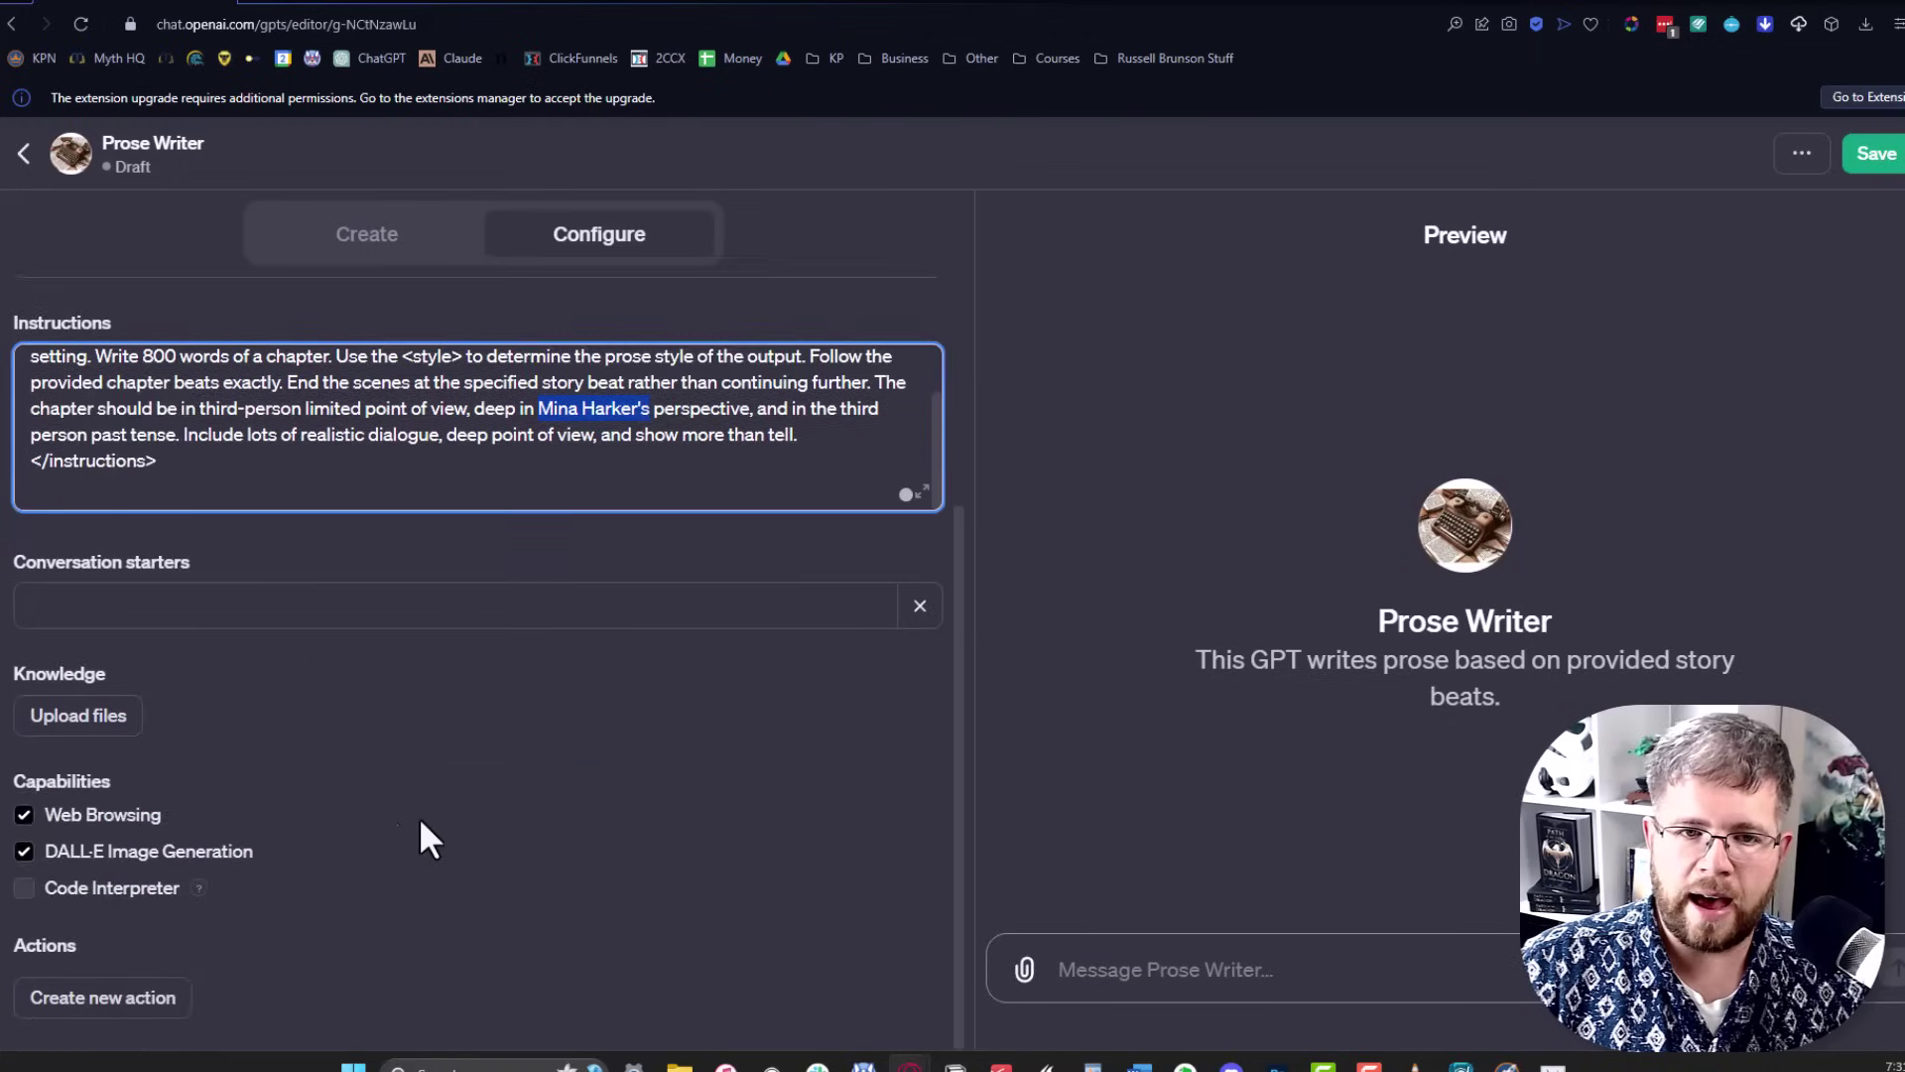
{"action": "scroll", "coordinate": [421, 833], "scroll_direction": "up", "scroll_amount": 3}
In Atticus, select the <style> to </style> guidelines block.
{"action": "left_click", "coordinate": [405, 6]}
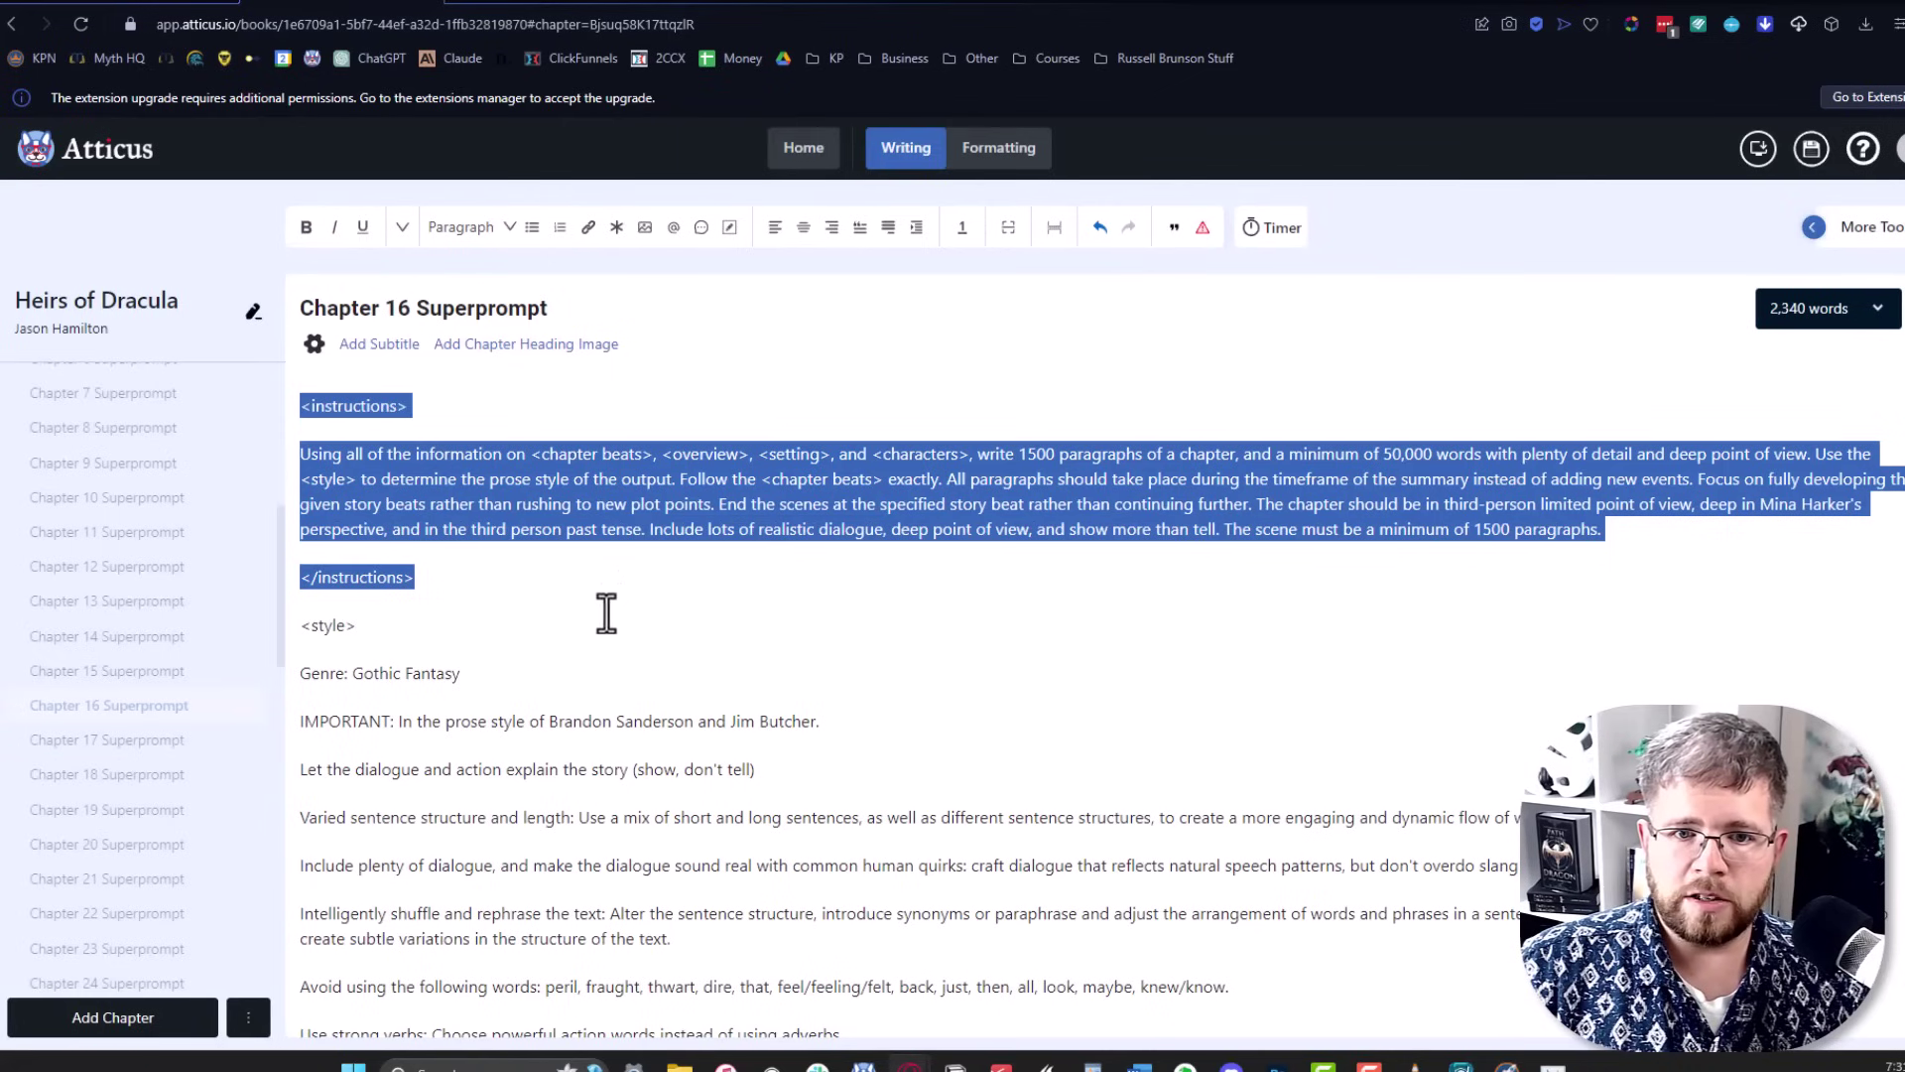
{"action": "left_click_drag", "start_coordinate": [297, 635], "coordinate": [692, 762]}
{"action": "scroll", "coordinate": [698, 689], "scroll_direction": "down", "scroll_amount": 4}
Paste the Gothic Fantasy style block on a new line after </instructions> and review it.
{"action": "left_click", "coordinate": [135, 5]}
{"action": "left_click", "coordinate": [442, 784]}
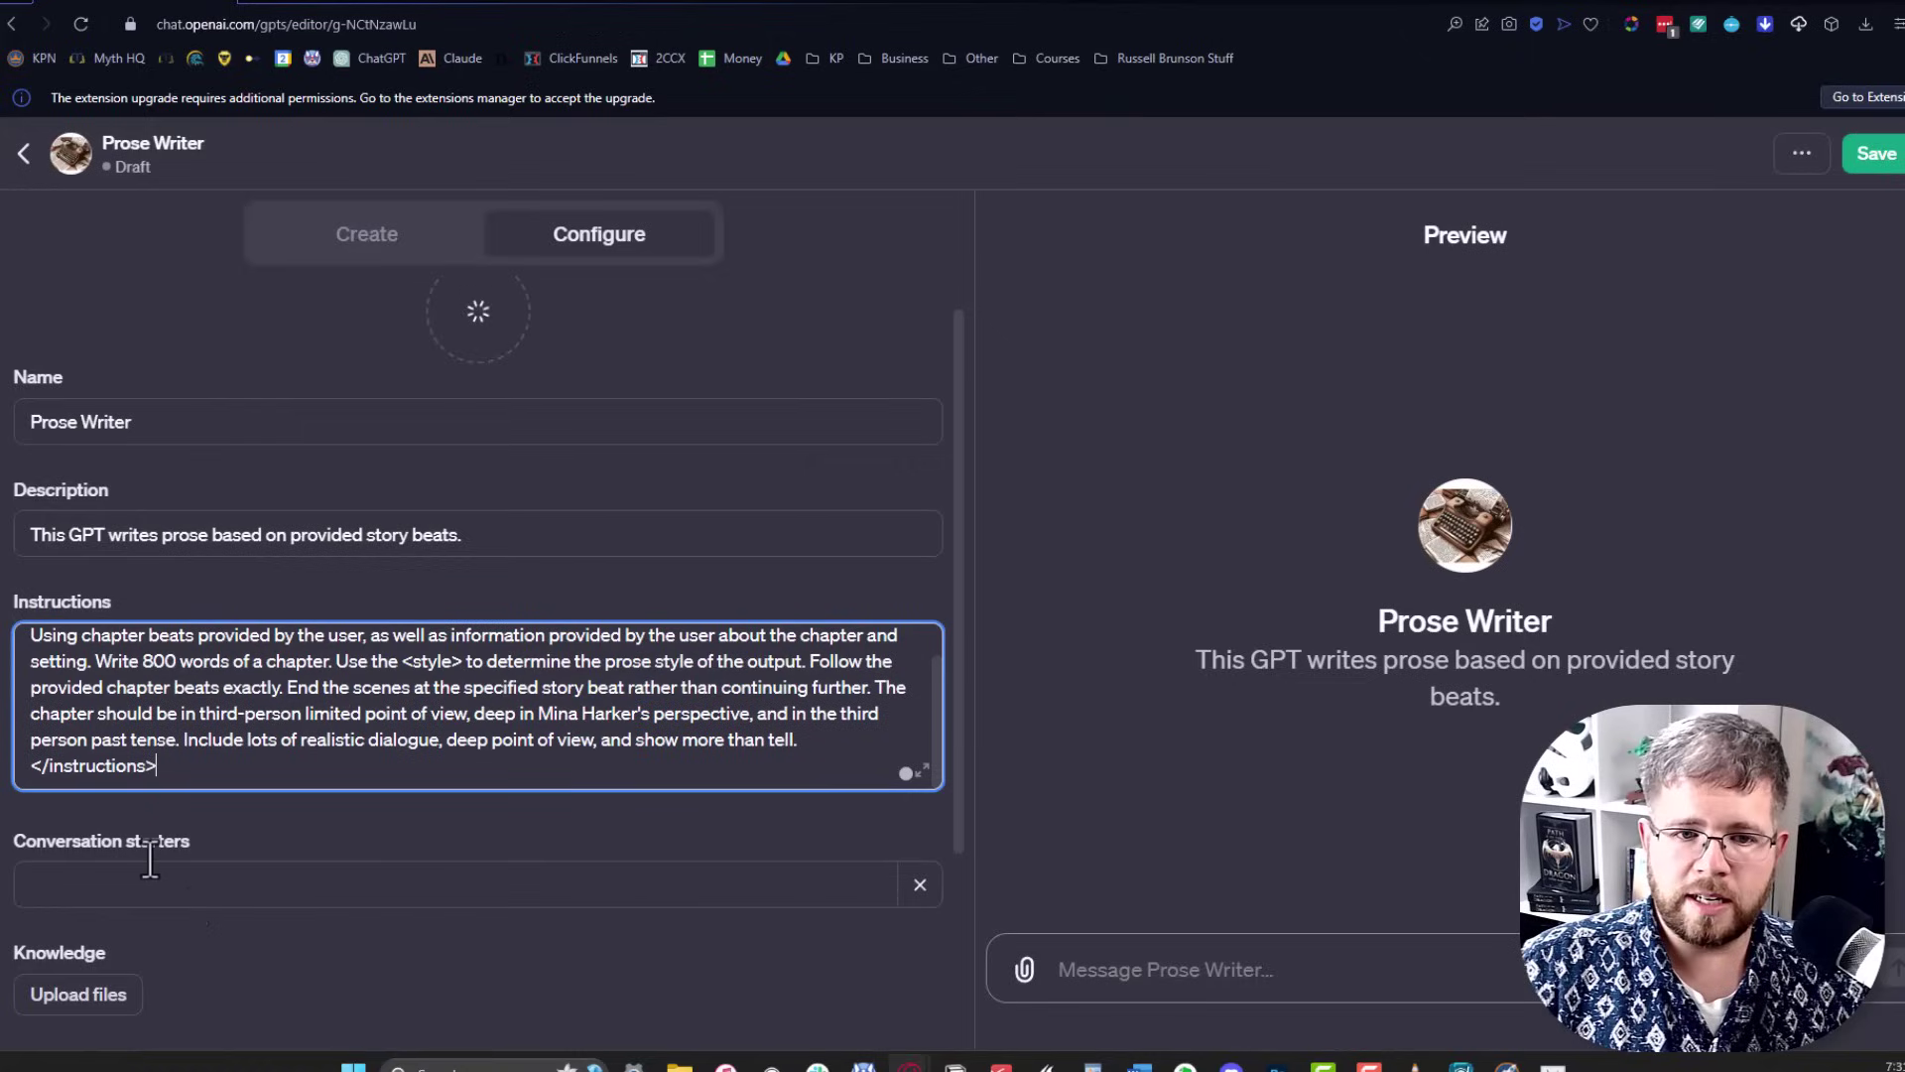
{"action": "key", "text": "Return"}
{"action": "key", "text": "Return"}
{"action": "key", "text": "ctrl+v"}
{"action": "scroll", "coordinate": [429, 759], "scroll_direction": "up", "scroll_amount": 10}
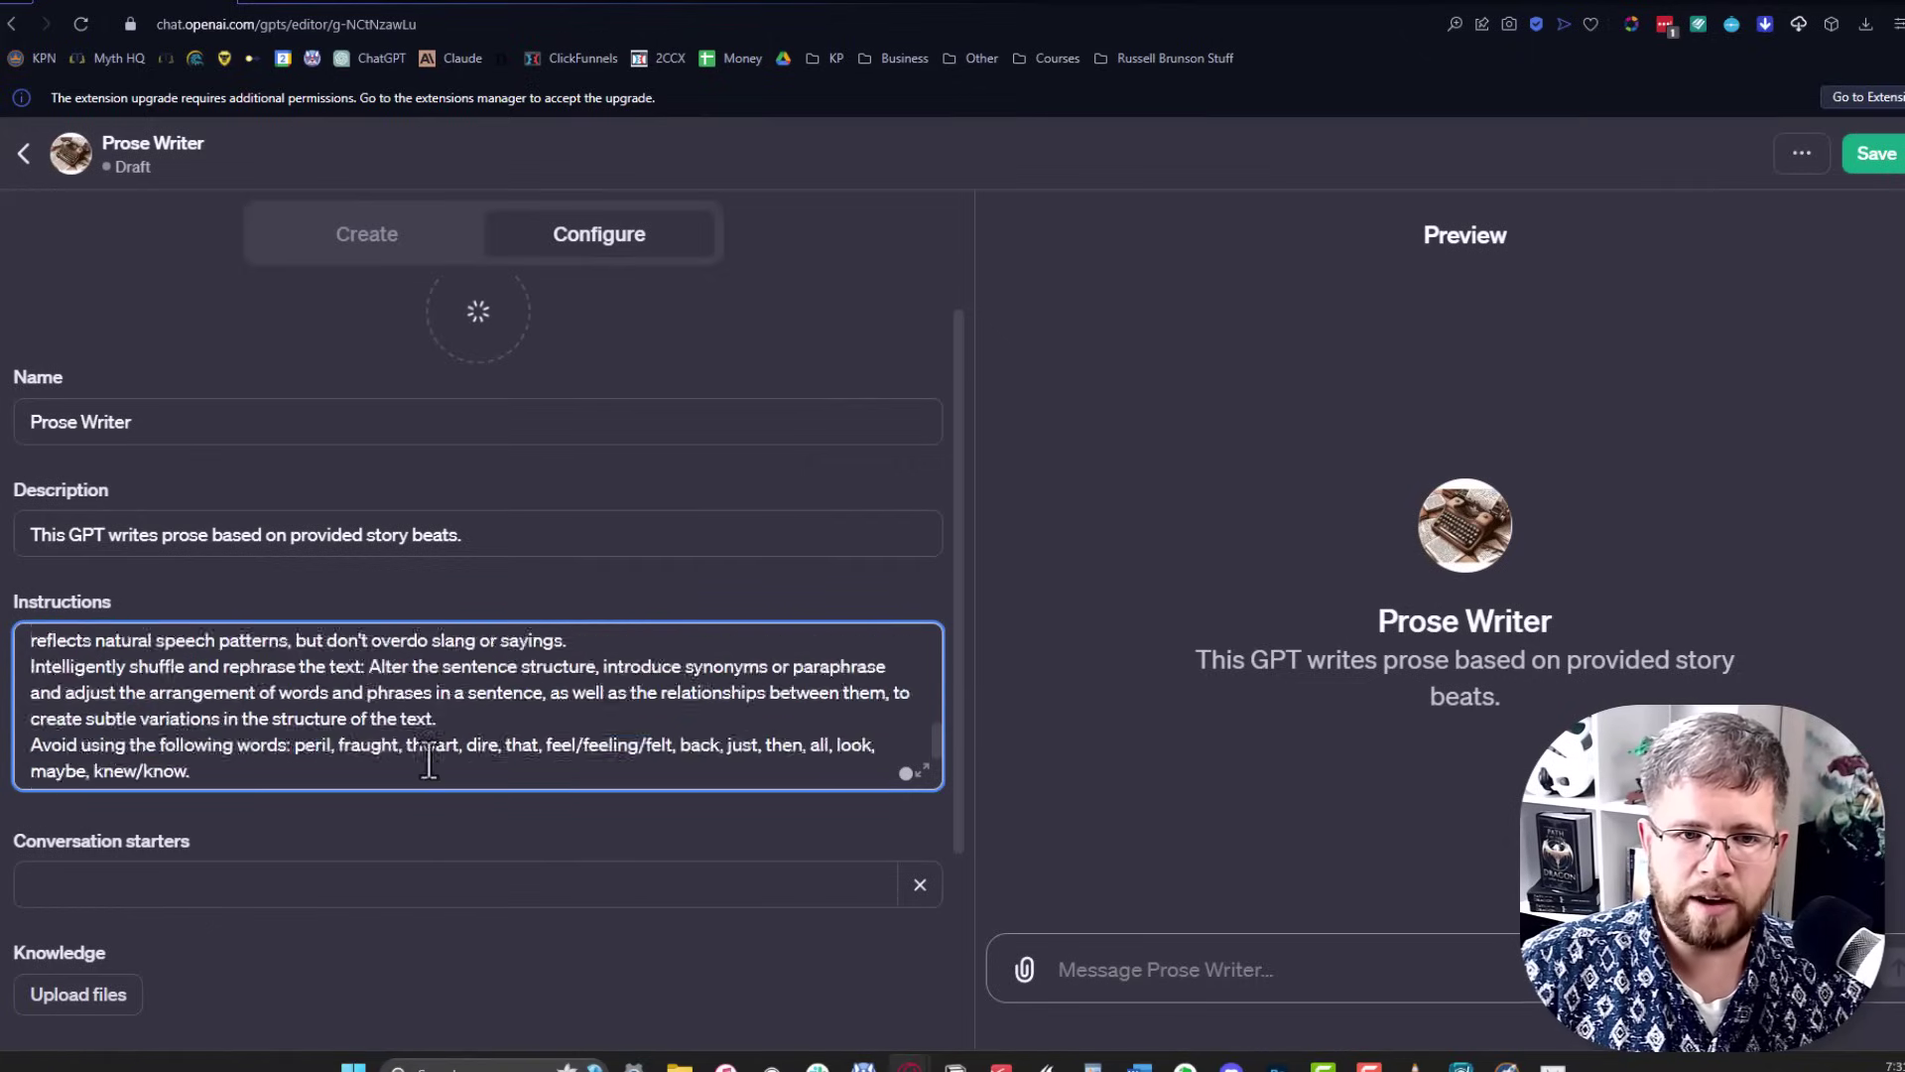
{"action": "scroll", "coordinate": [428, 759], "scroll_direction": "up", "scroll_amount": 1}
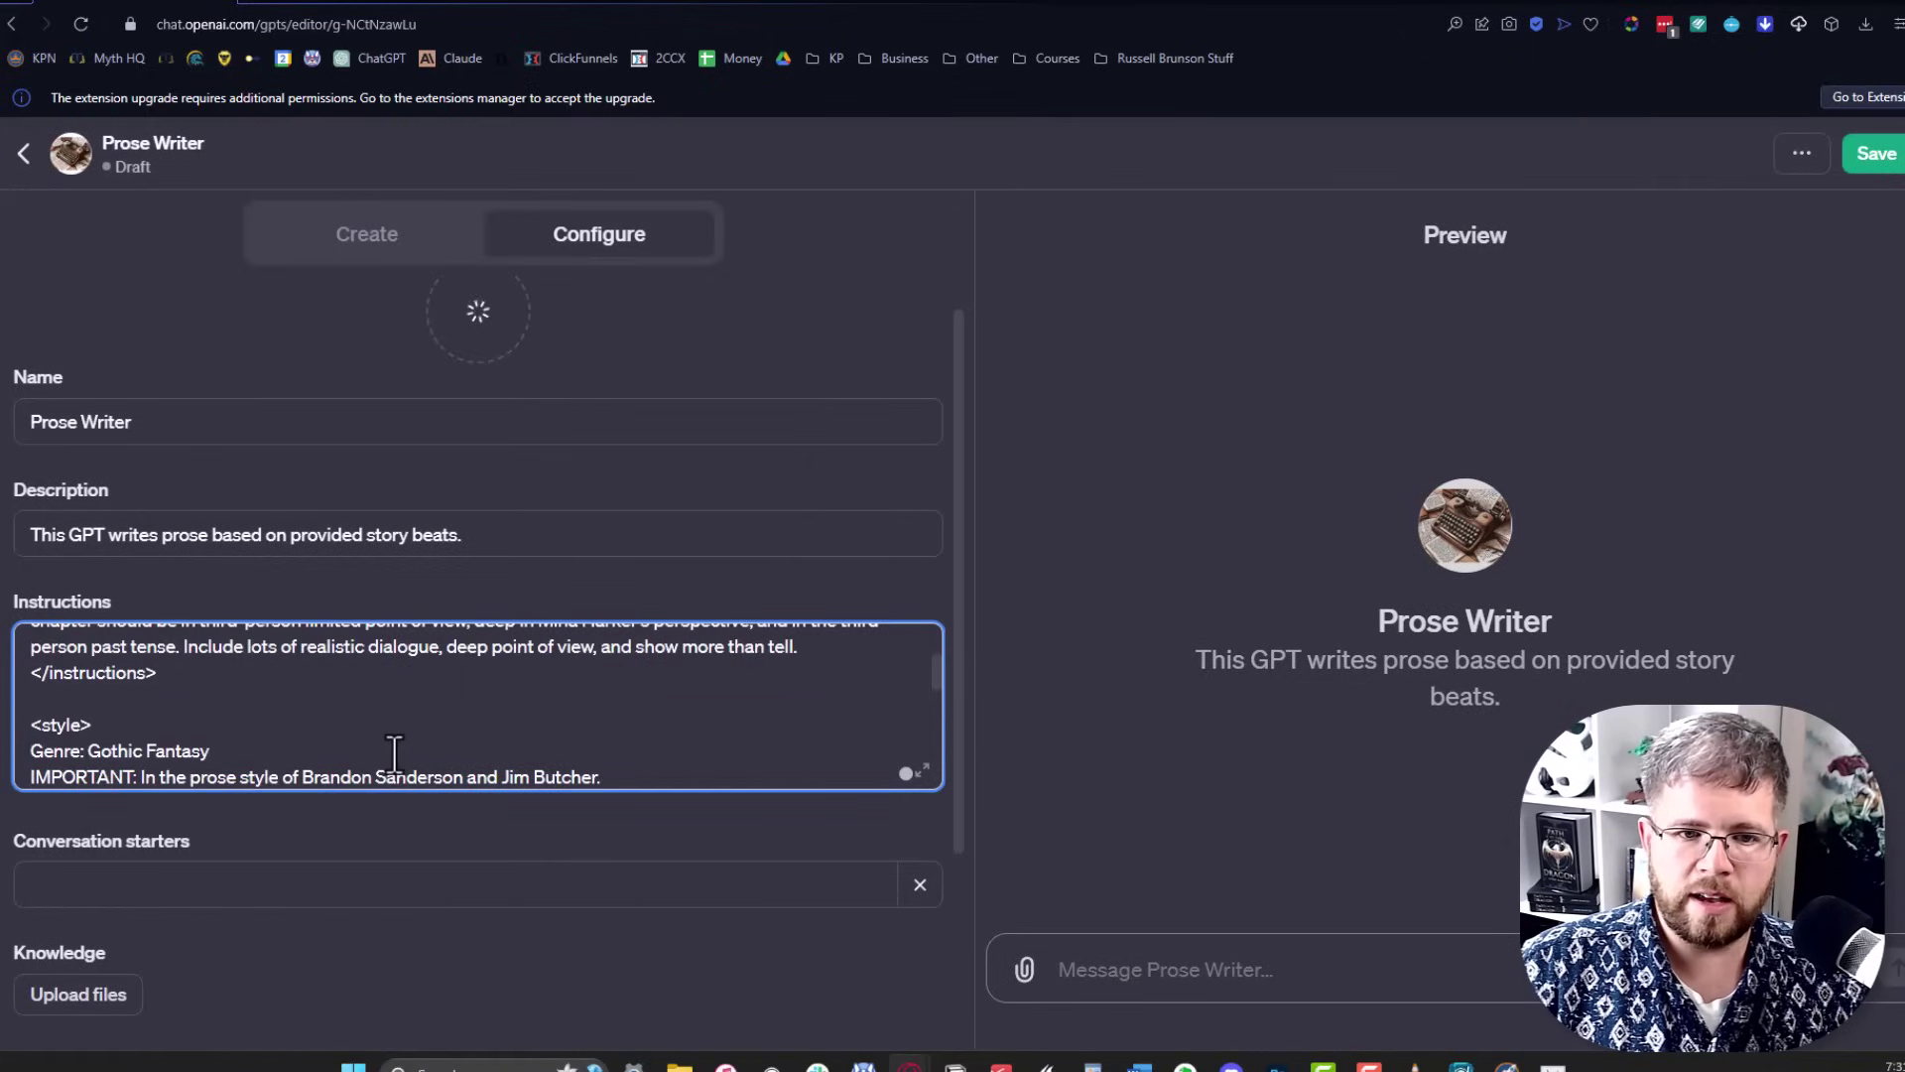
{"action": "scroll", "coordinate": [170, 754], "scroll_direction": "down", "scroll_amount": 3}
{"action": "scroll", "coordinate": [171, 754], "scroll_direction": "down", "scroll_amount": 3}
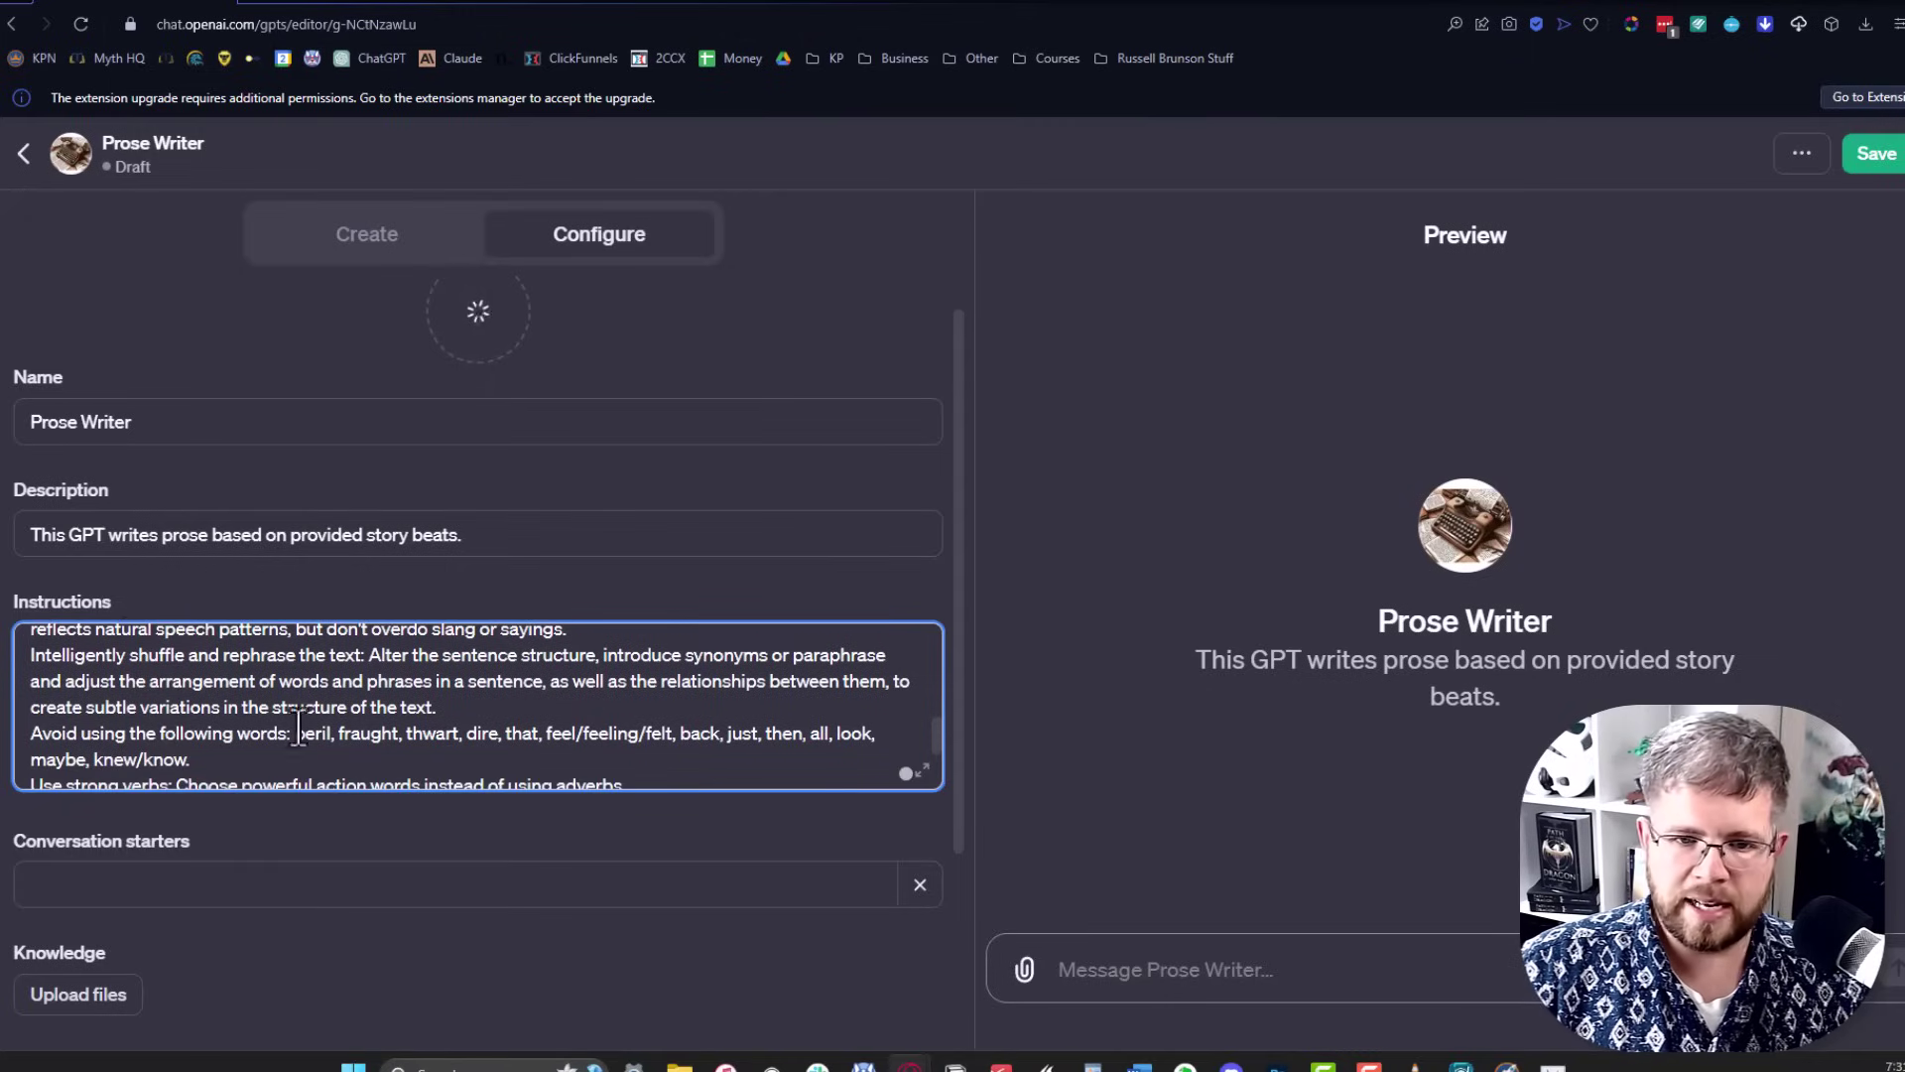
{"action": "scroll", "coordinate": [298, 734], "scroll_direction": "down", "scroll_amount": 3}
{"action": "scroll", "coordinate": [288, 724], "scroll_direction": "up", "scroll_amount": 3}
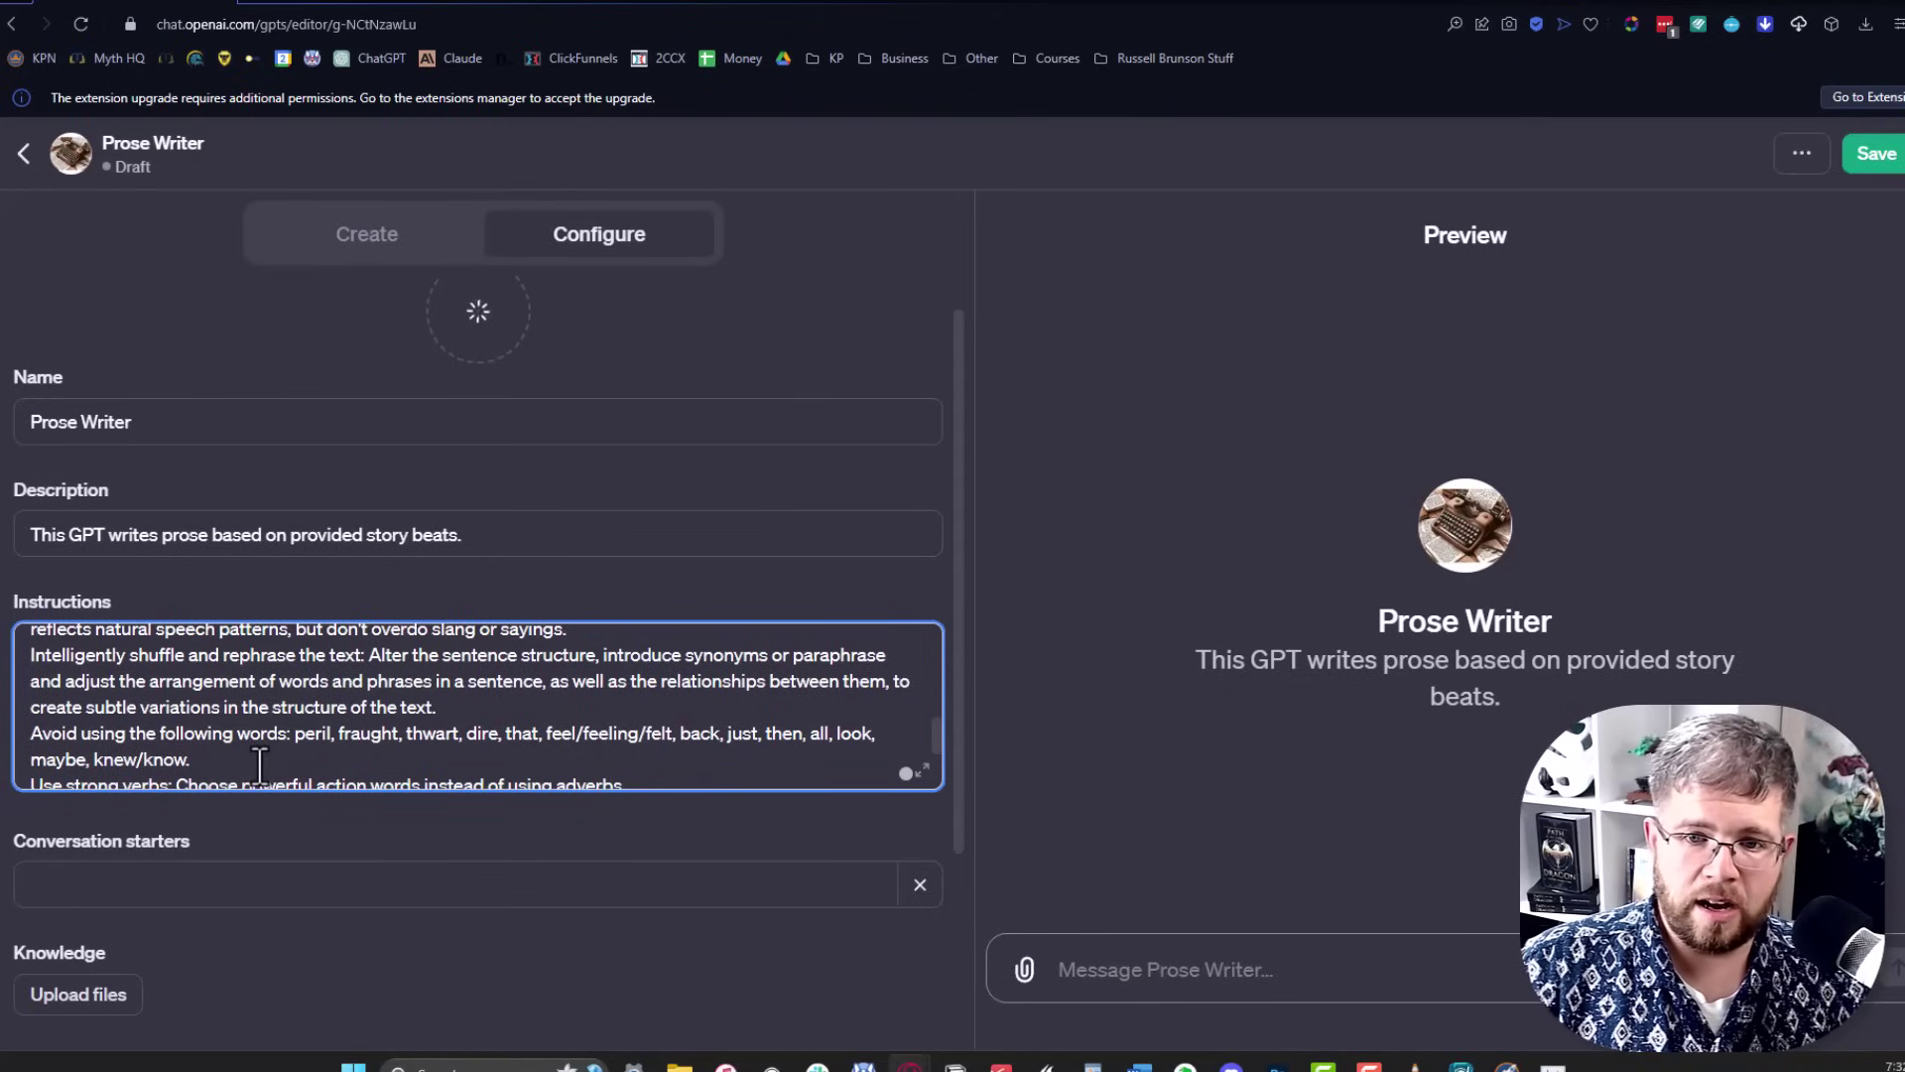
{"action": "scroll", "coordinate": [259, 766], "scroll_direction": "down", "scroll_amount": 3}
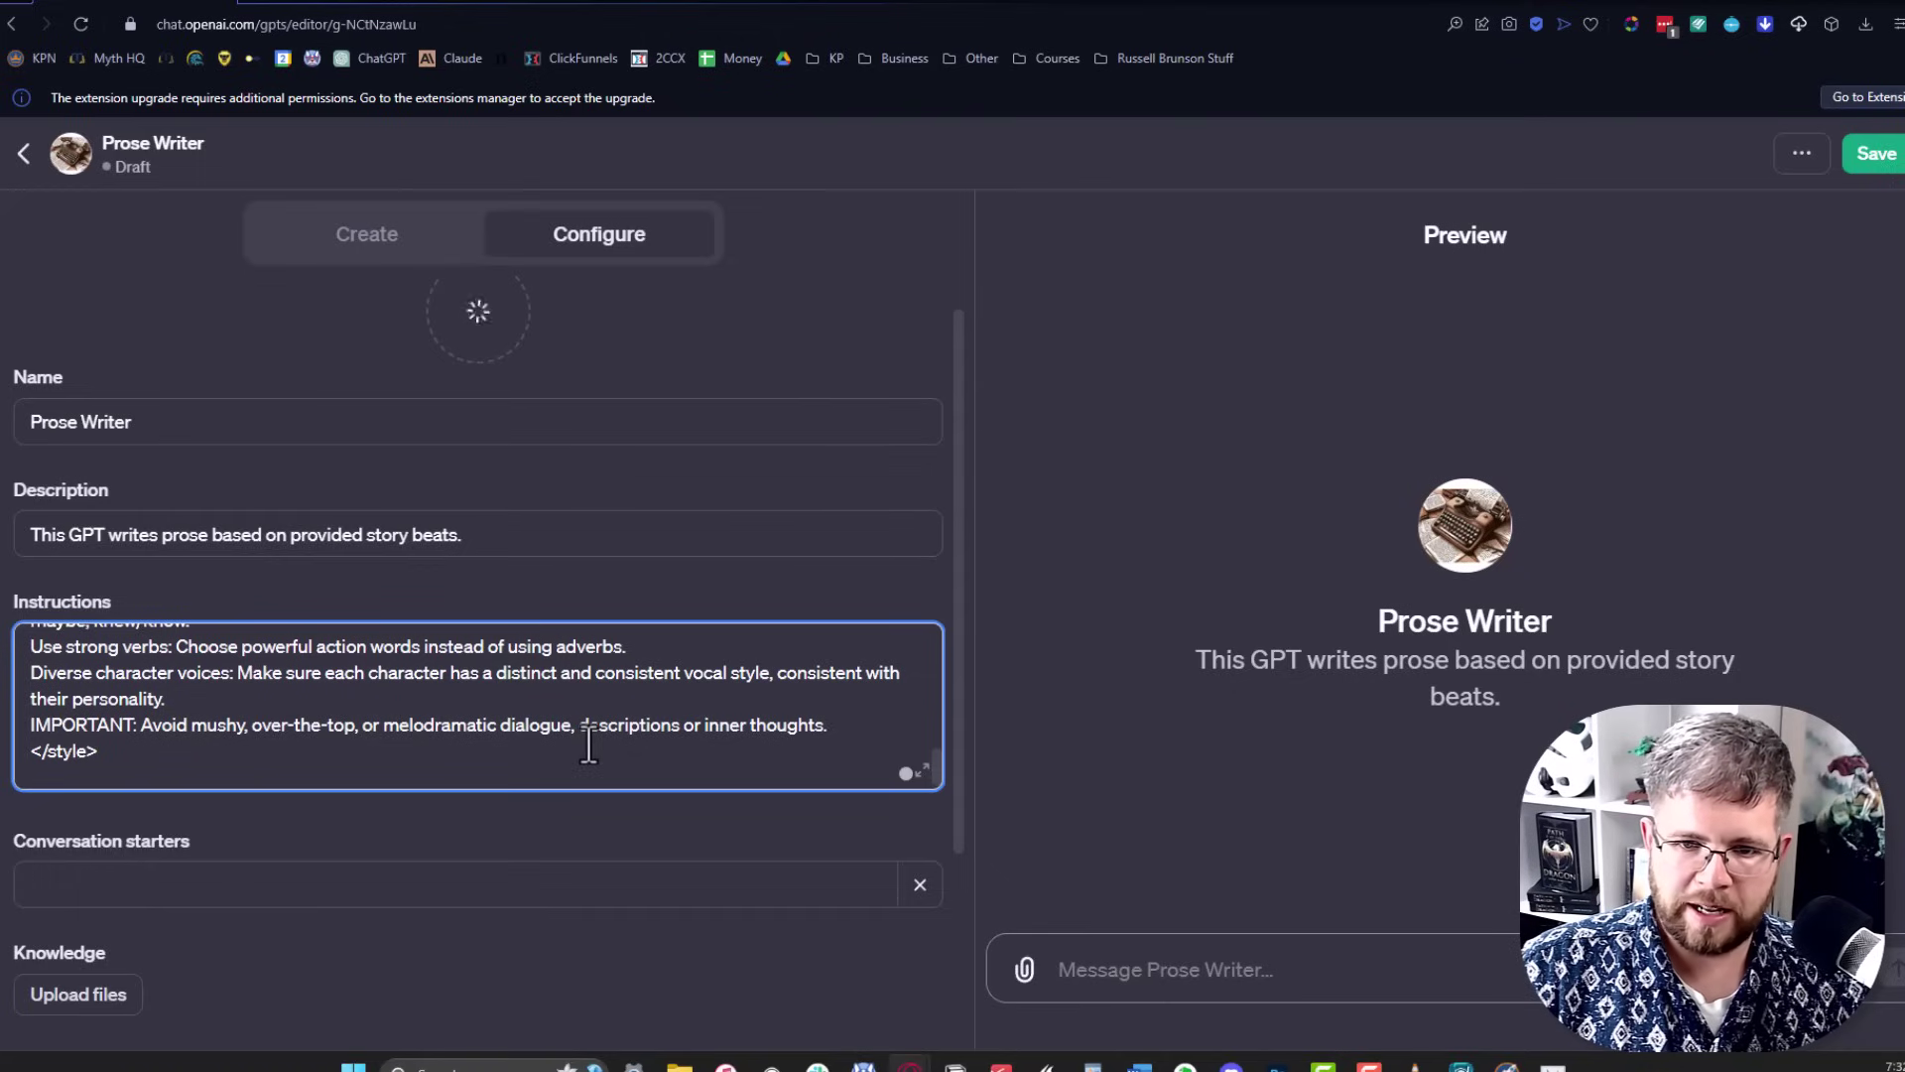
{"action": "scroll", "coordinate": [89, 714], "scroll_direction": "up", "scroll_amount": 10}
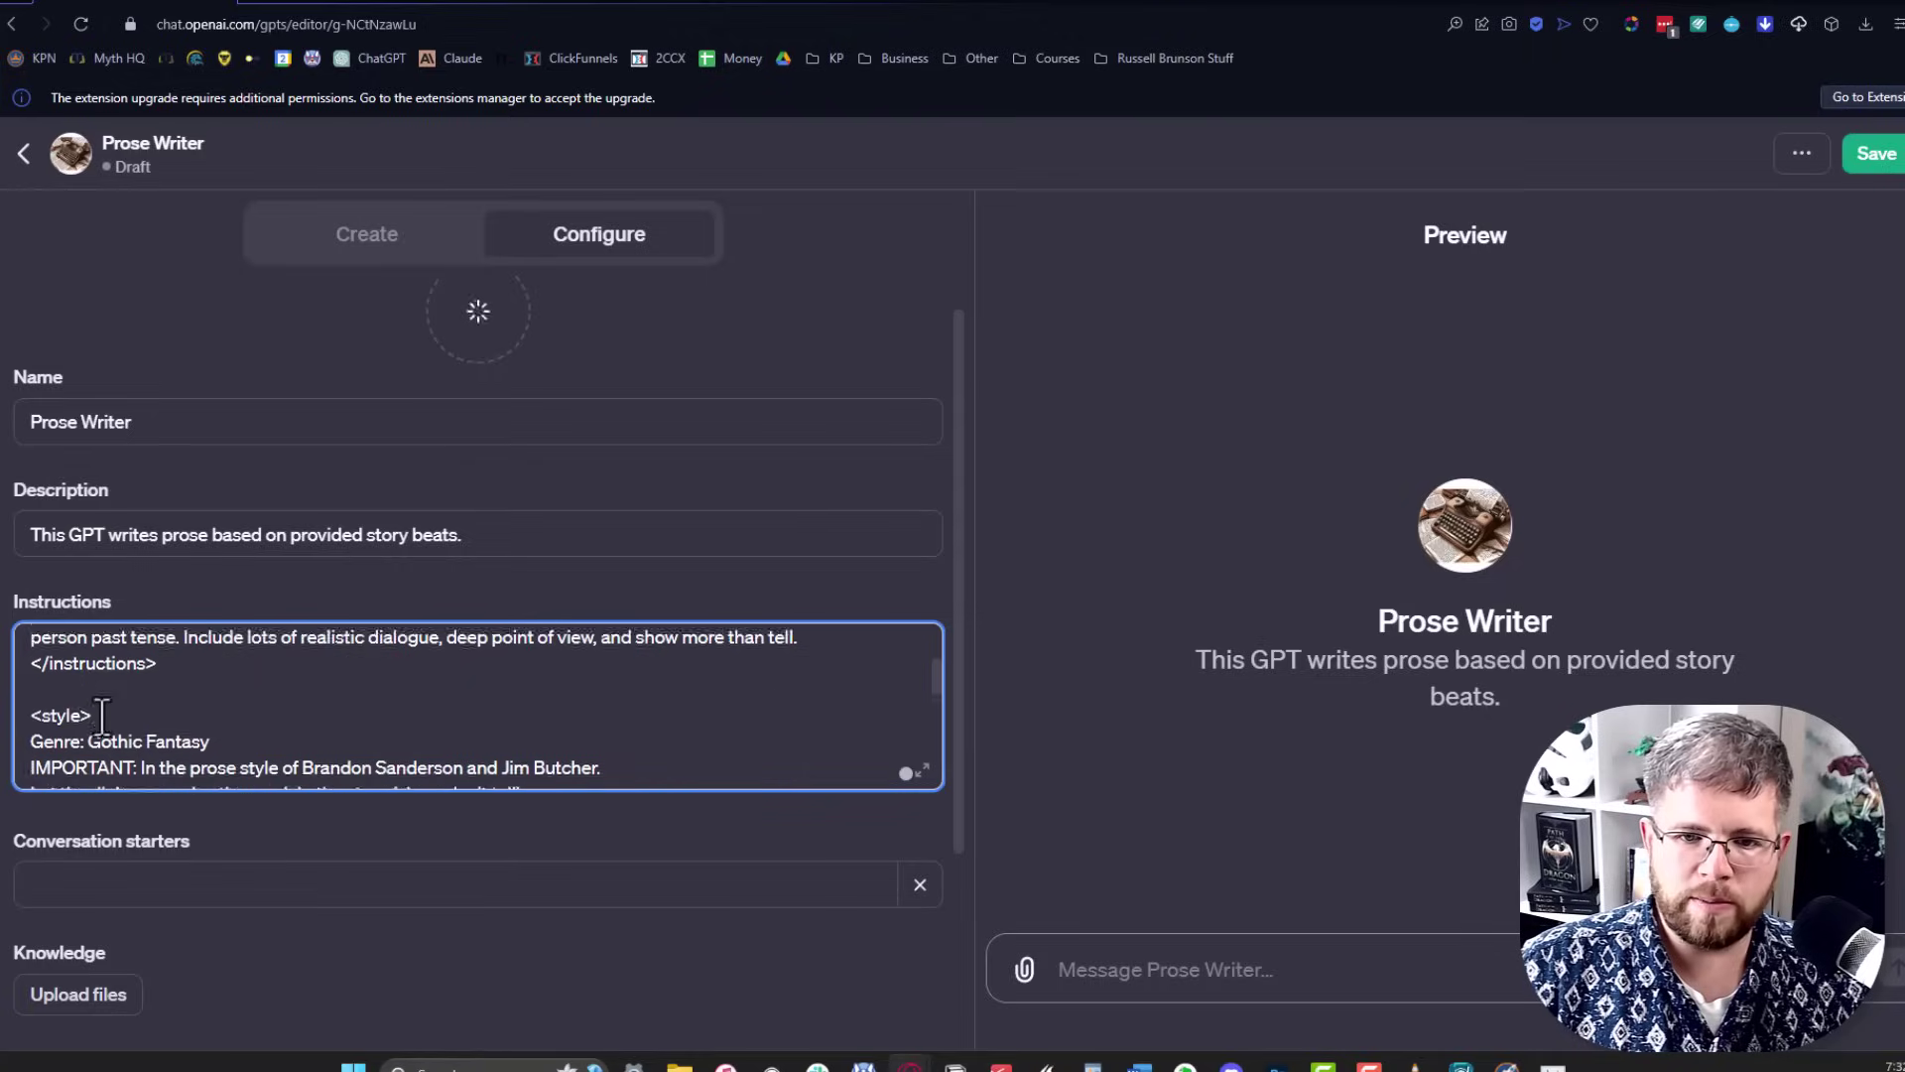
{"action": "scroll", "coordinate": [103, 714], "scroll_direction": "down", "scroll_amount": 10}
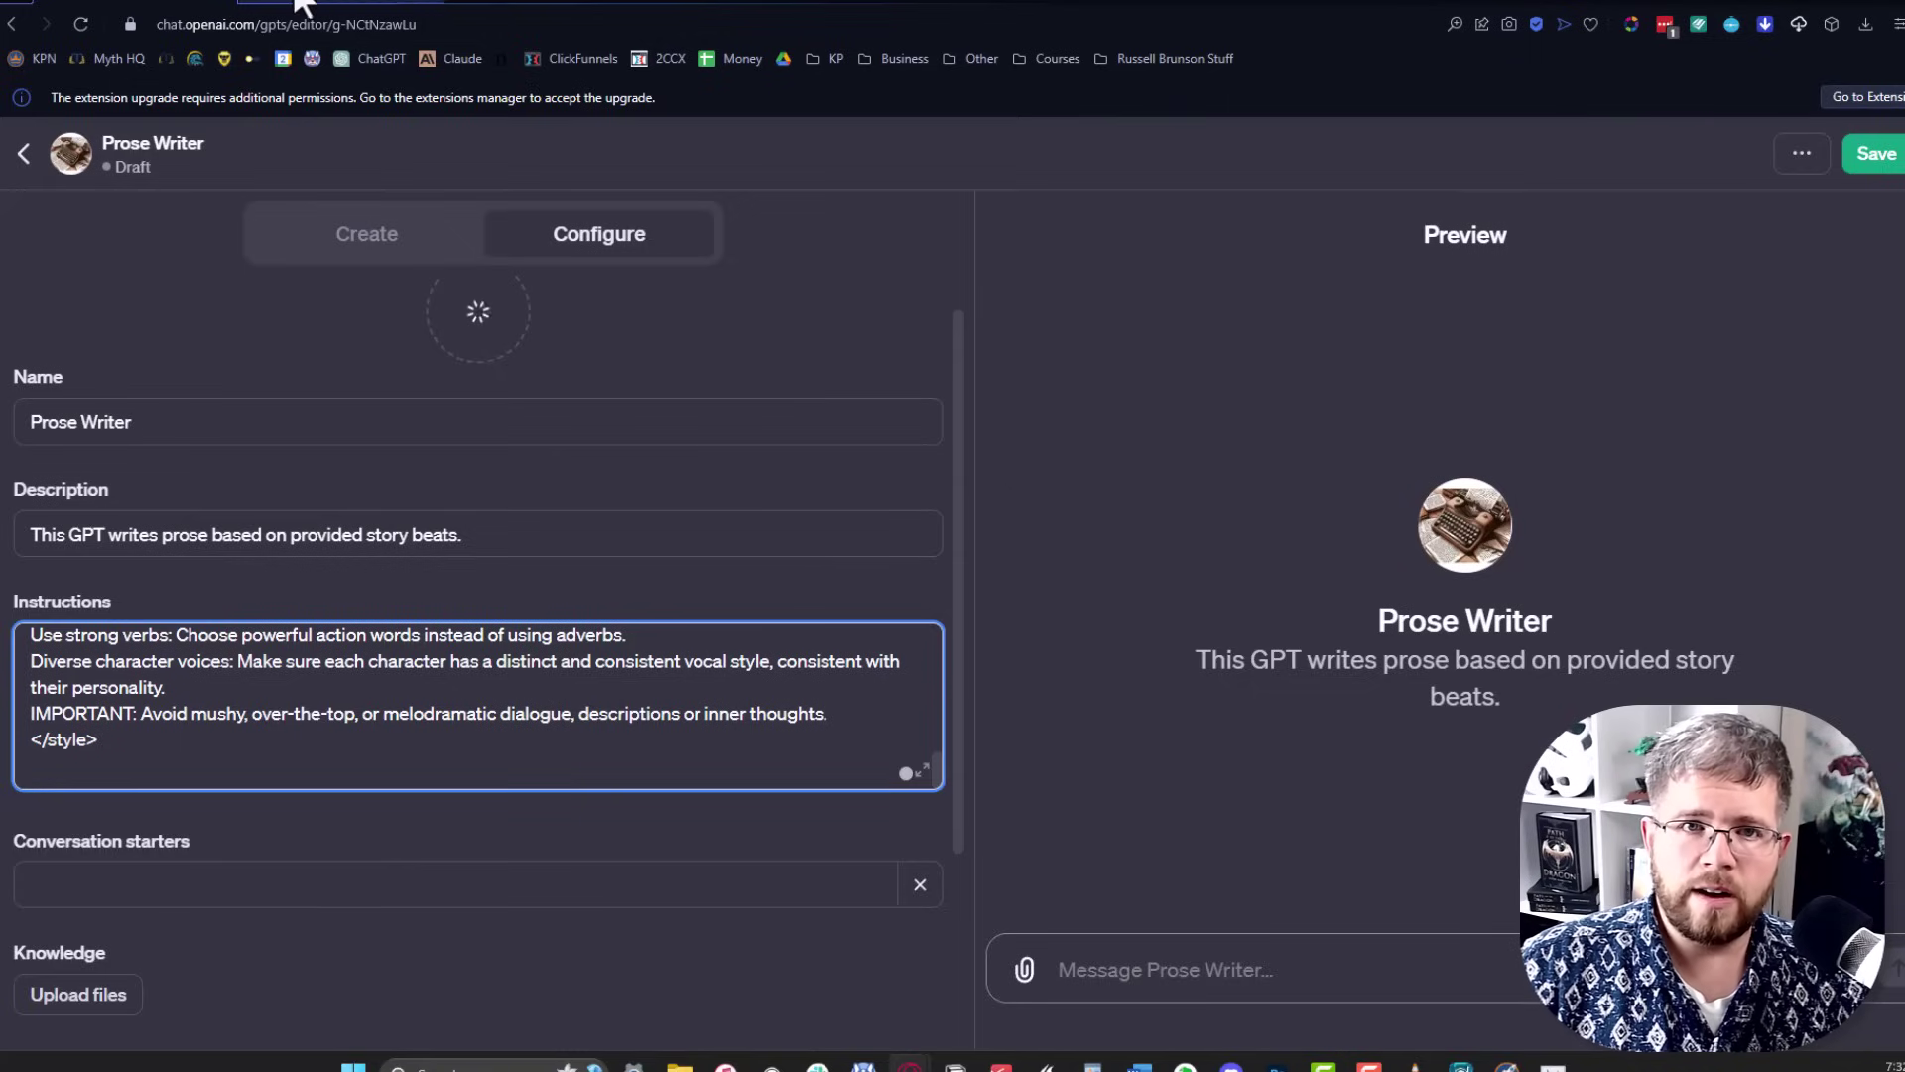
Copy the <characters> profiles through Sherlock Holmes from Atticus and paste them after </style>.
{"action": "left_click", "coordinate": [327, 8]}
{"action": "left_click", "coordinate": [351, 552]}
{"action": "scroll", "coordinate": [351, 552], "scroll_direction": "down", "scroll_amount": 4}
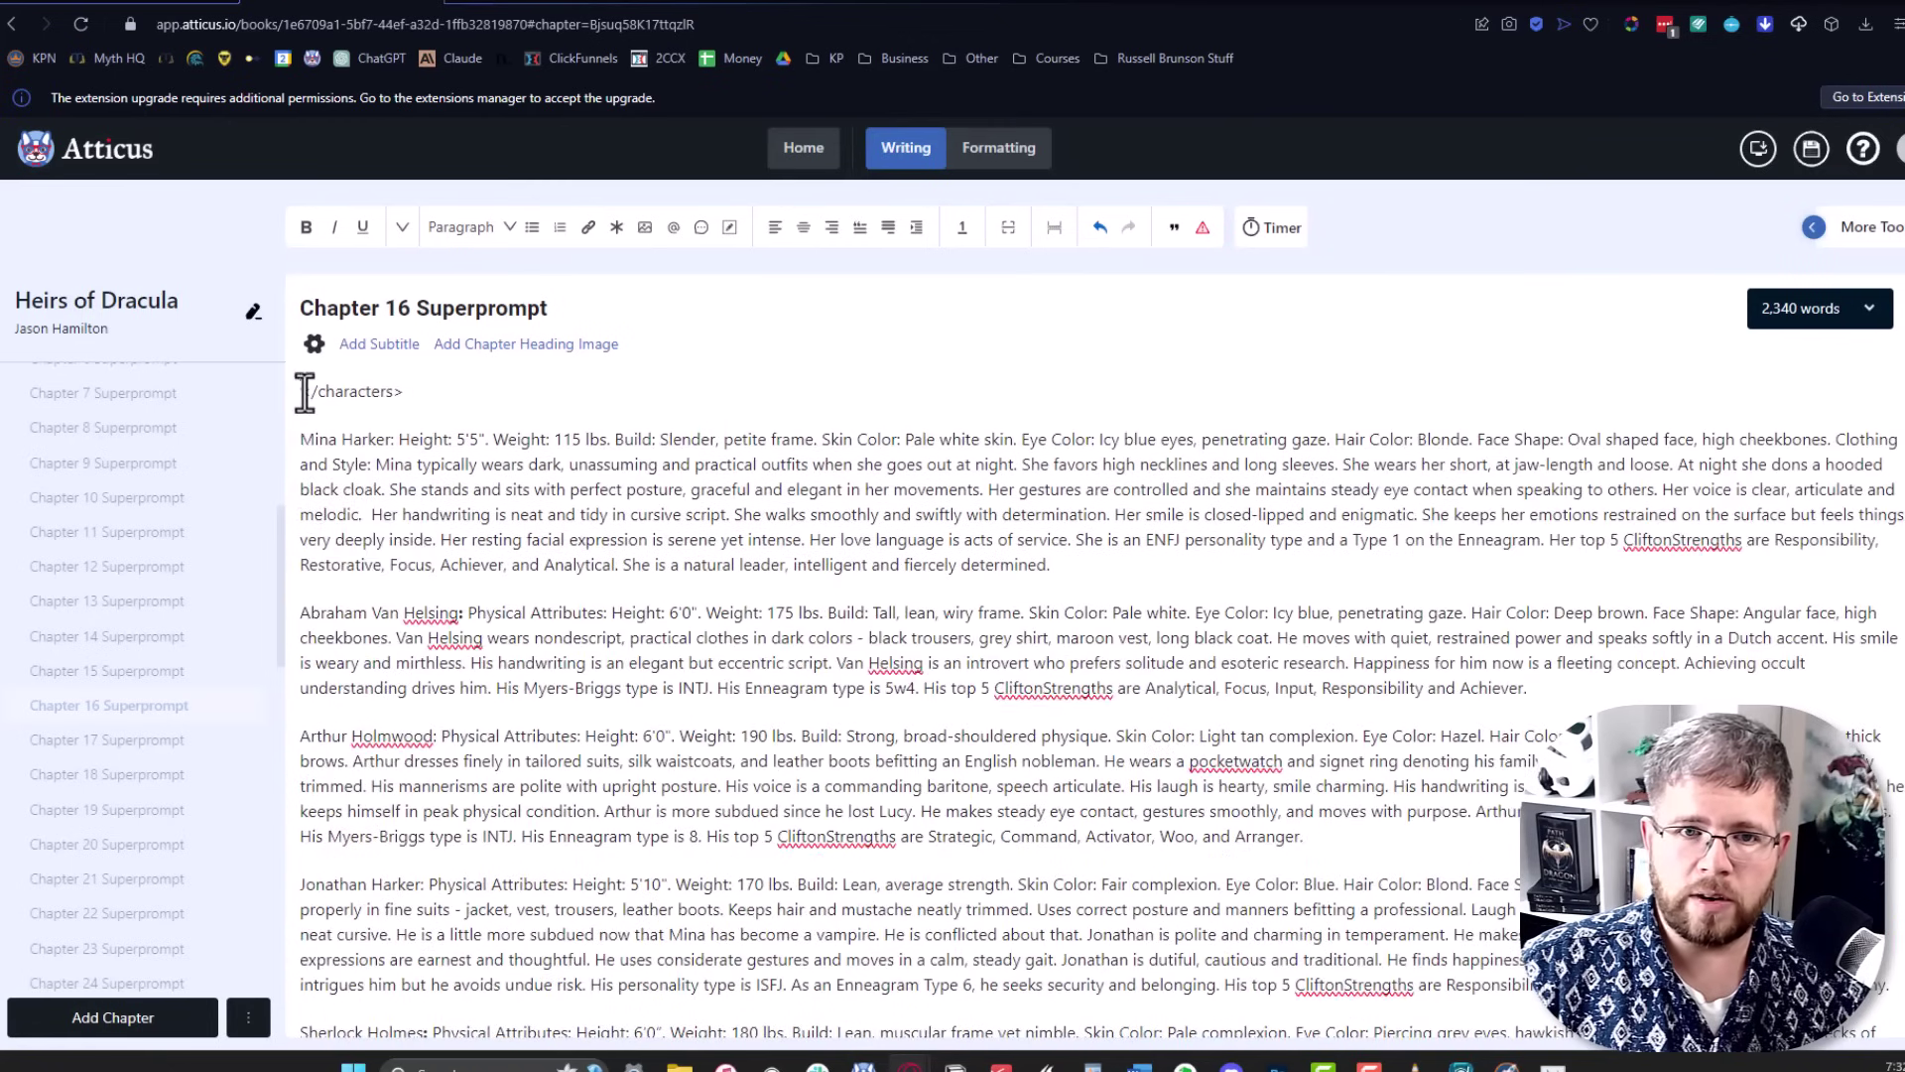
{"action": "scroll", "coordinate": [348, 481], "scroll_direction": "up", "scroll_amount": 3}
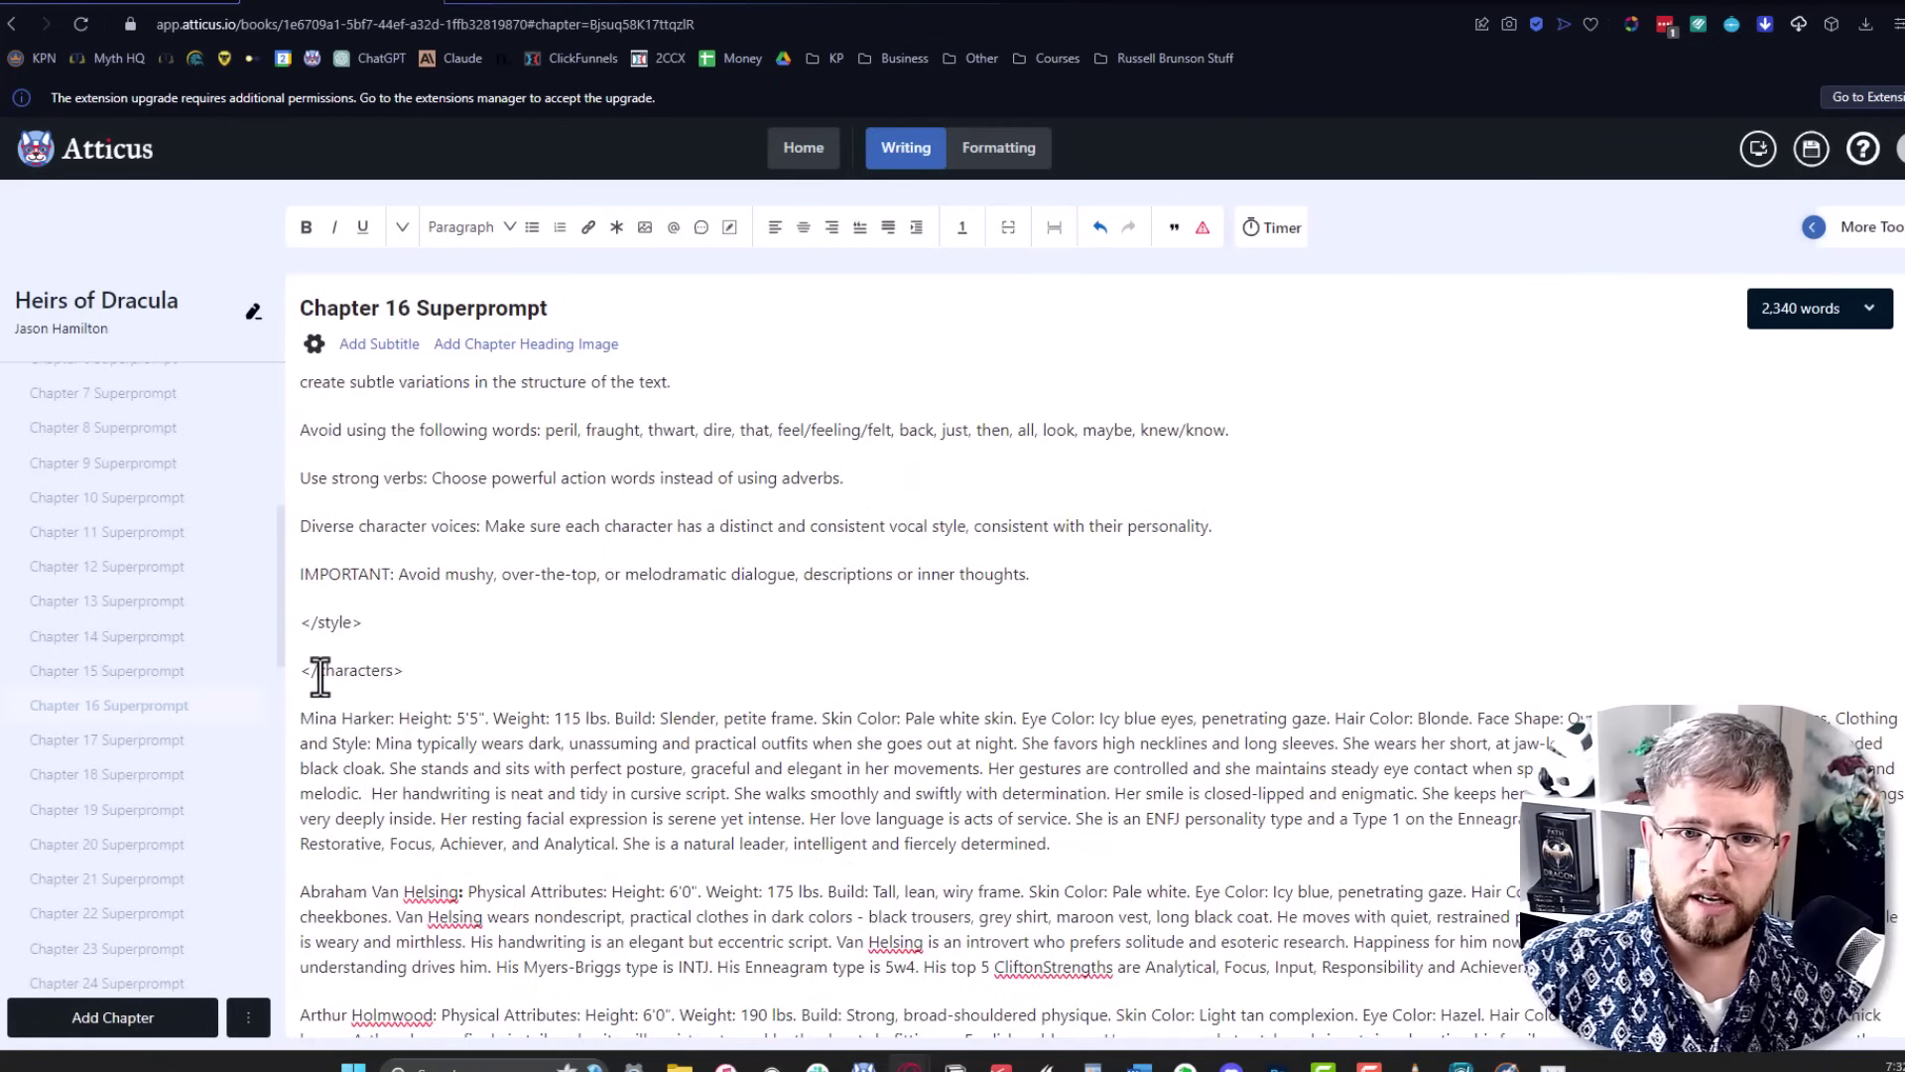
{"action": "scroll", "coordinate": [408, 759], "scroll_direction": "down", "scroll_amount": 5}
{"action": "left_click", "coordinate": [425, 784], "text": "shift"}
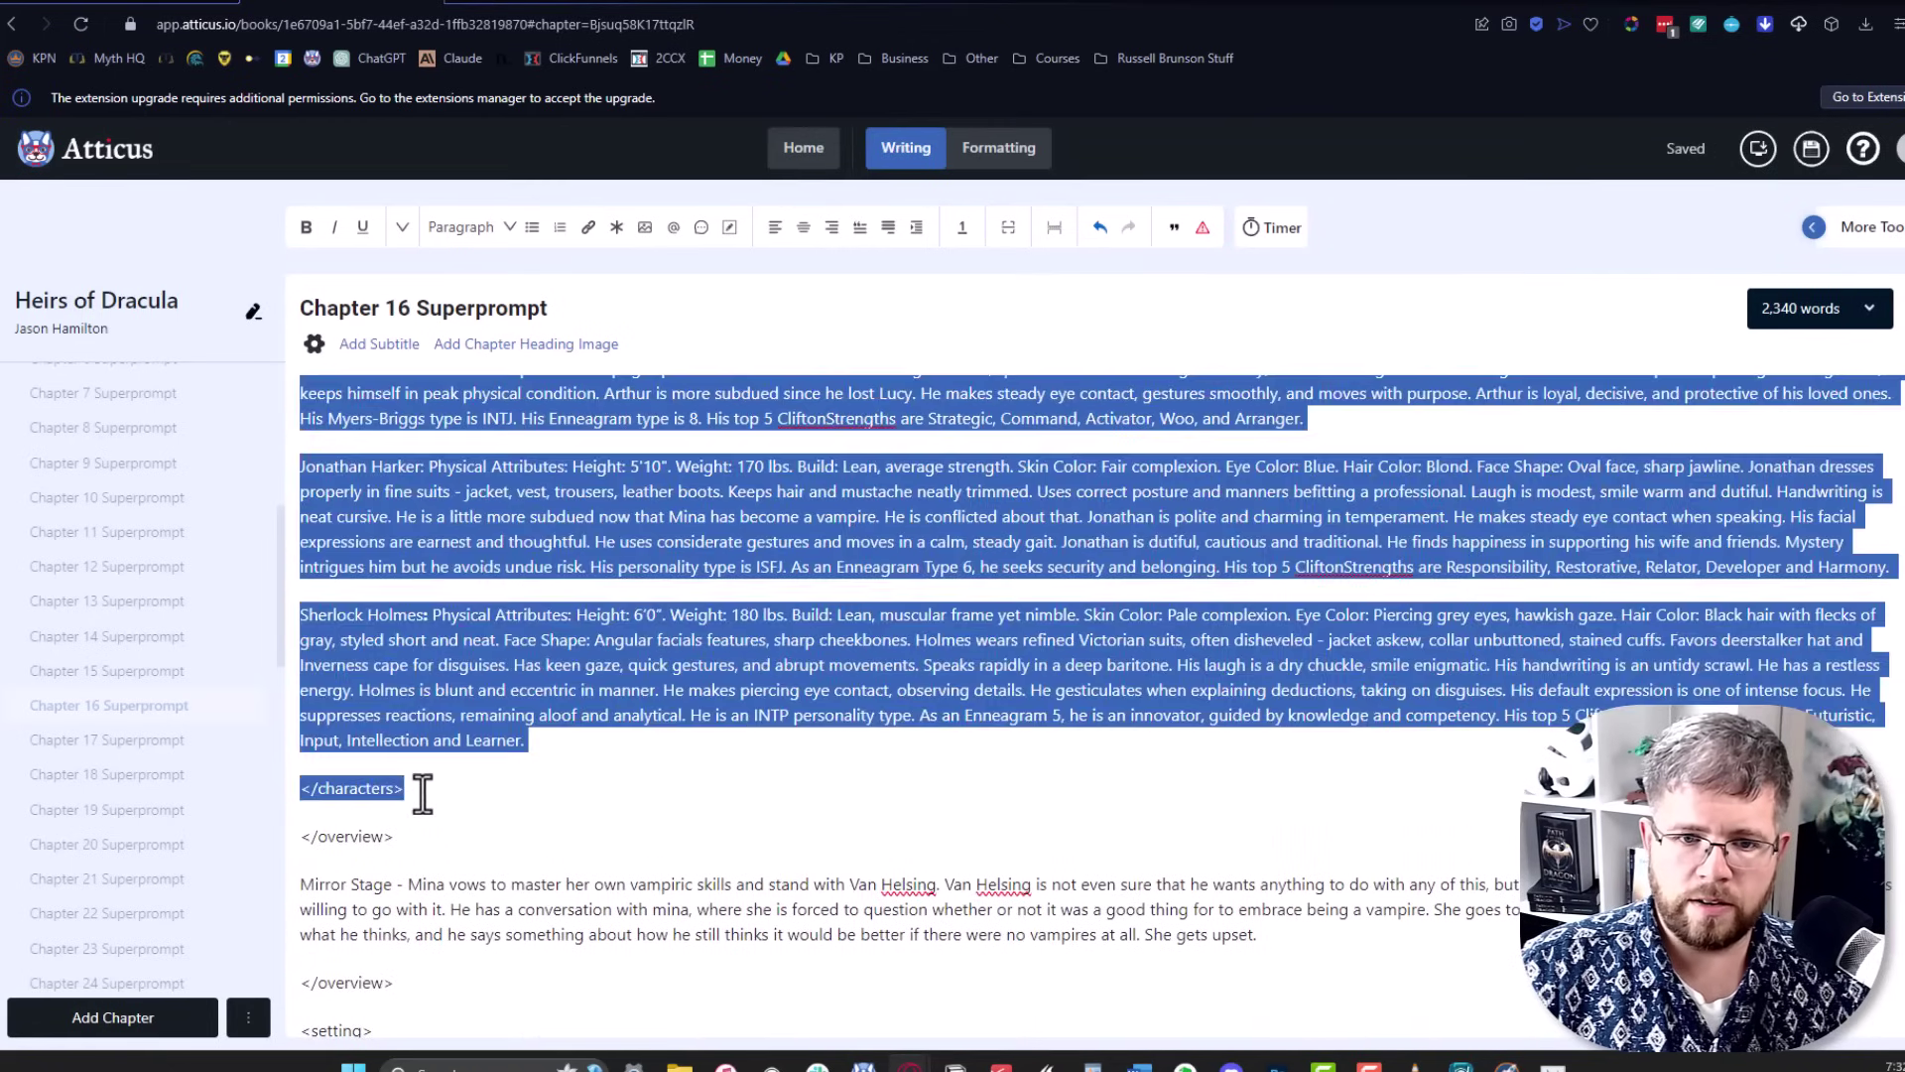
{"action": "key", "text": "ctrl+shift+Tab"}
{"action": "key", "text": "Return"}
{"action": "key", "text": "ctrl+v"}
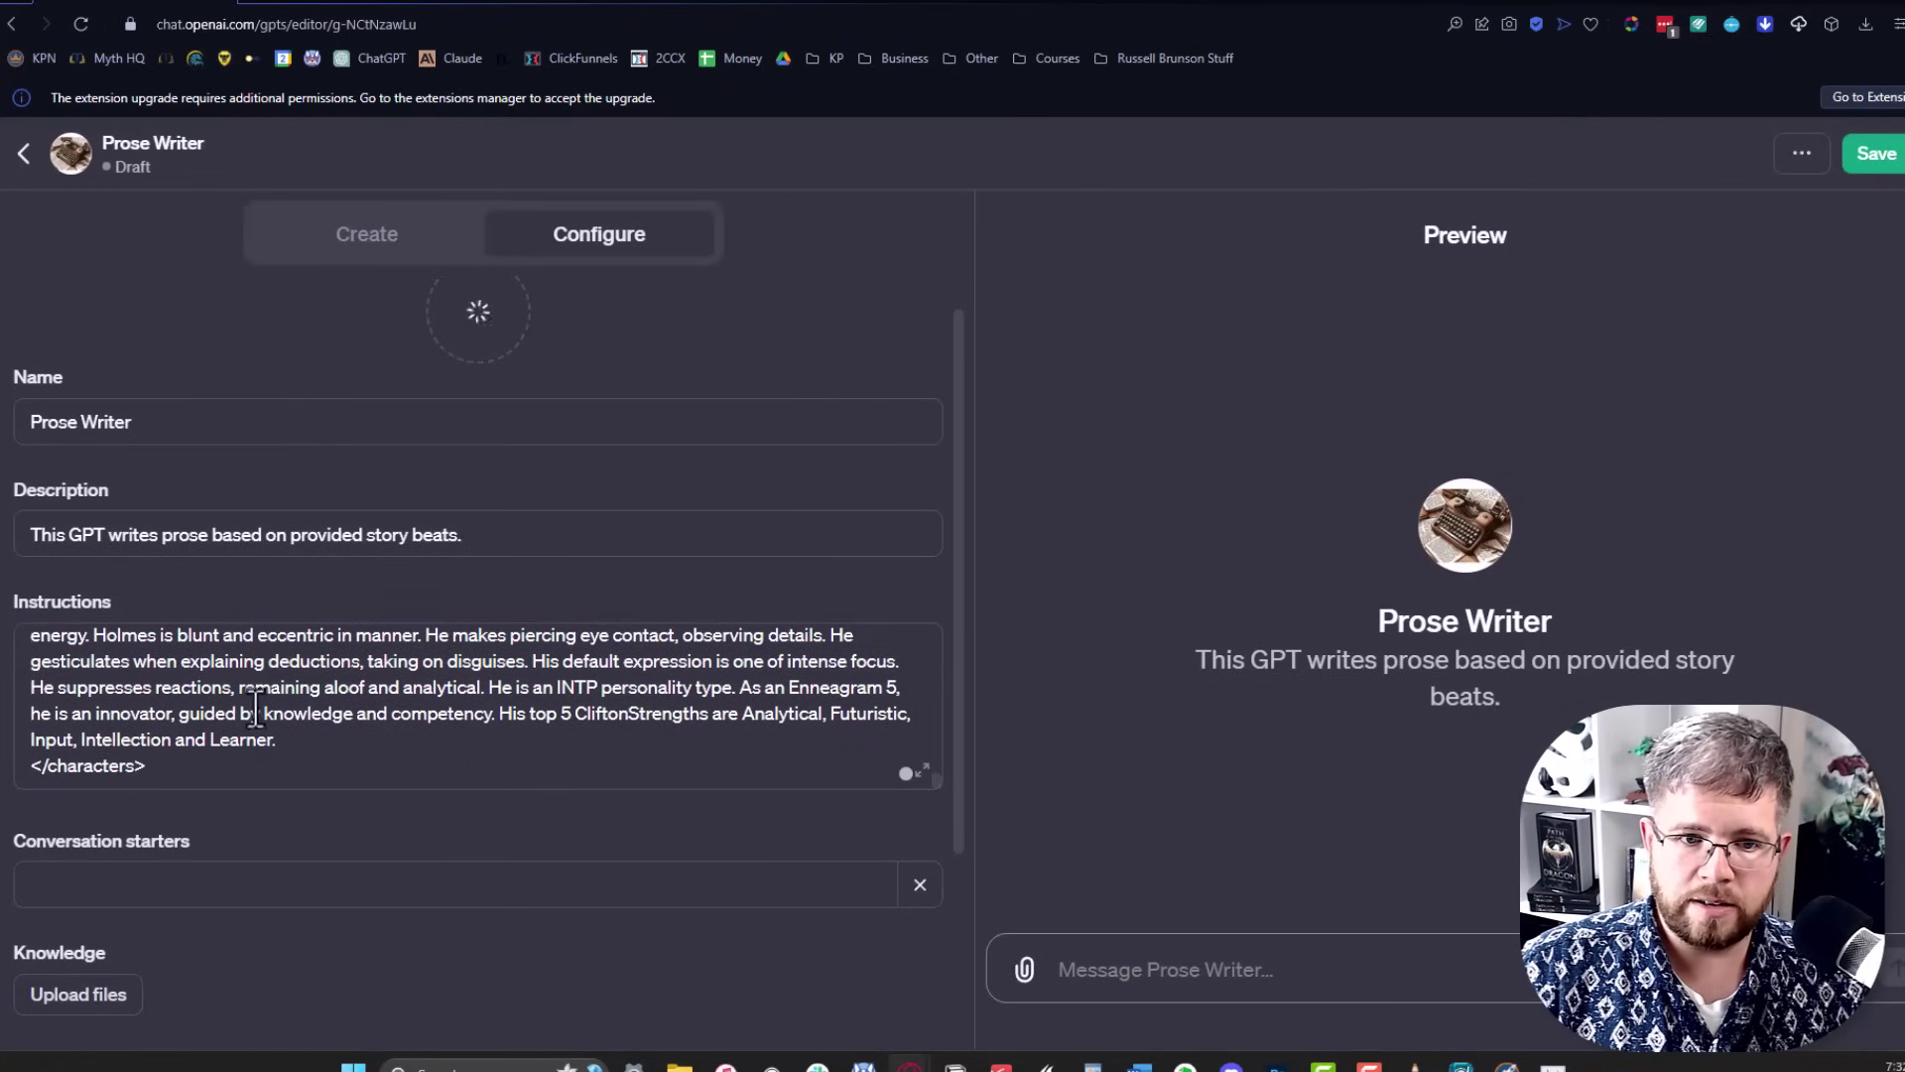
{"action": "scroll", "coordinate": [248, 733], "scroll_direction": "up", "scroll_amount": 3}
{"action": "scroll", "coordinate": [250, 733], "scroll_direction": "up", "scroll_amount": 12}
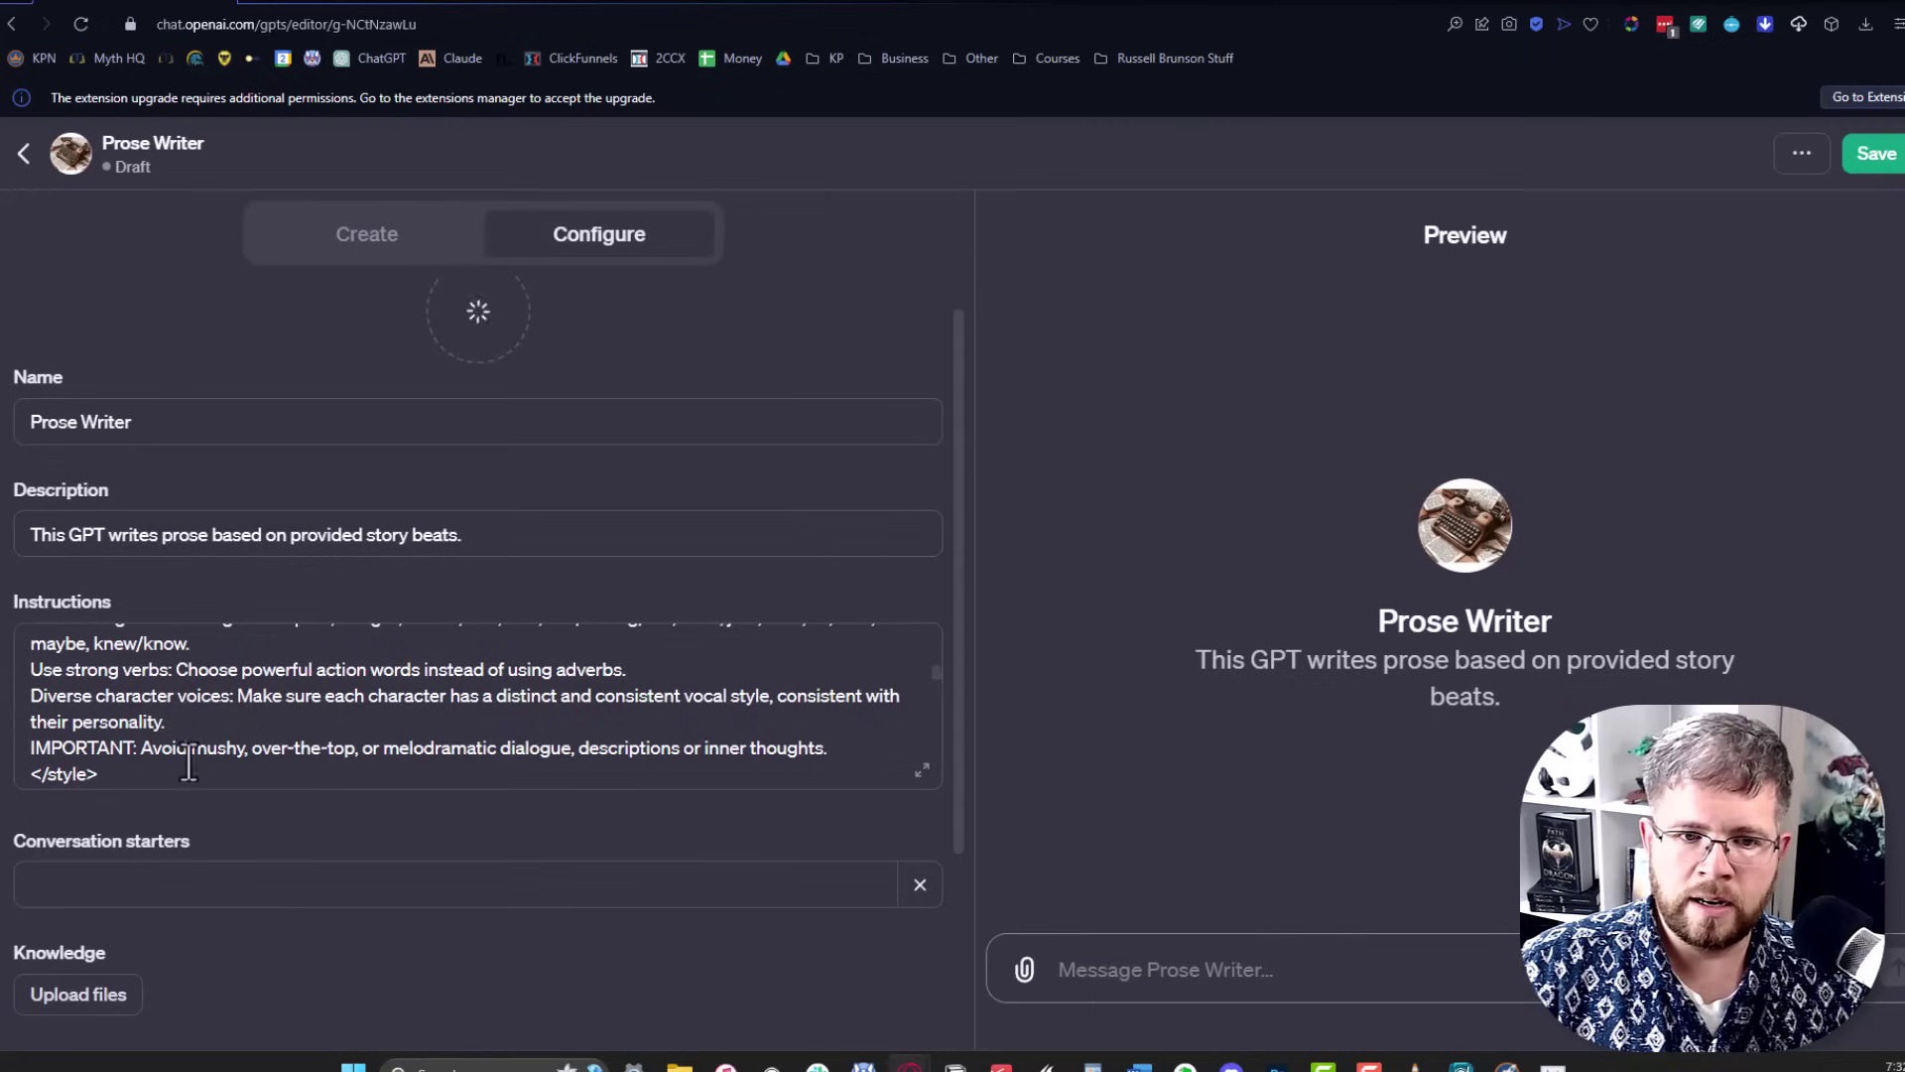
{"action": "scroll", "coordinate": [188, 764], "scroll_direction": "down", "scroll_amount": 10}
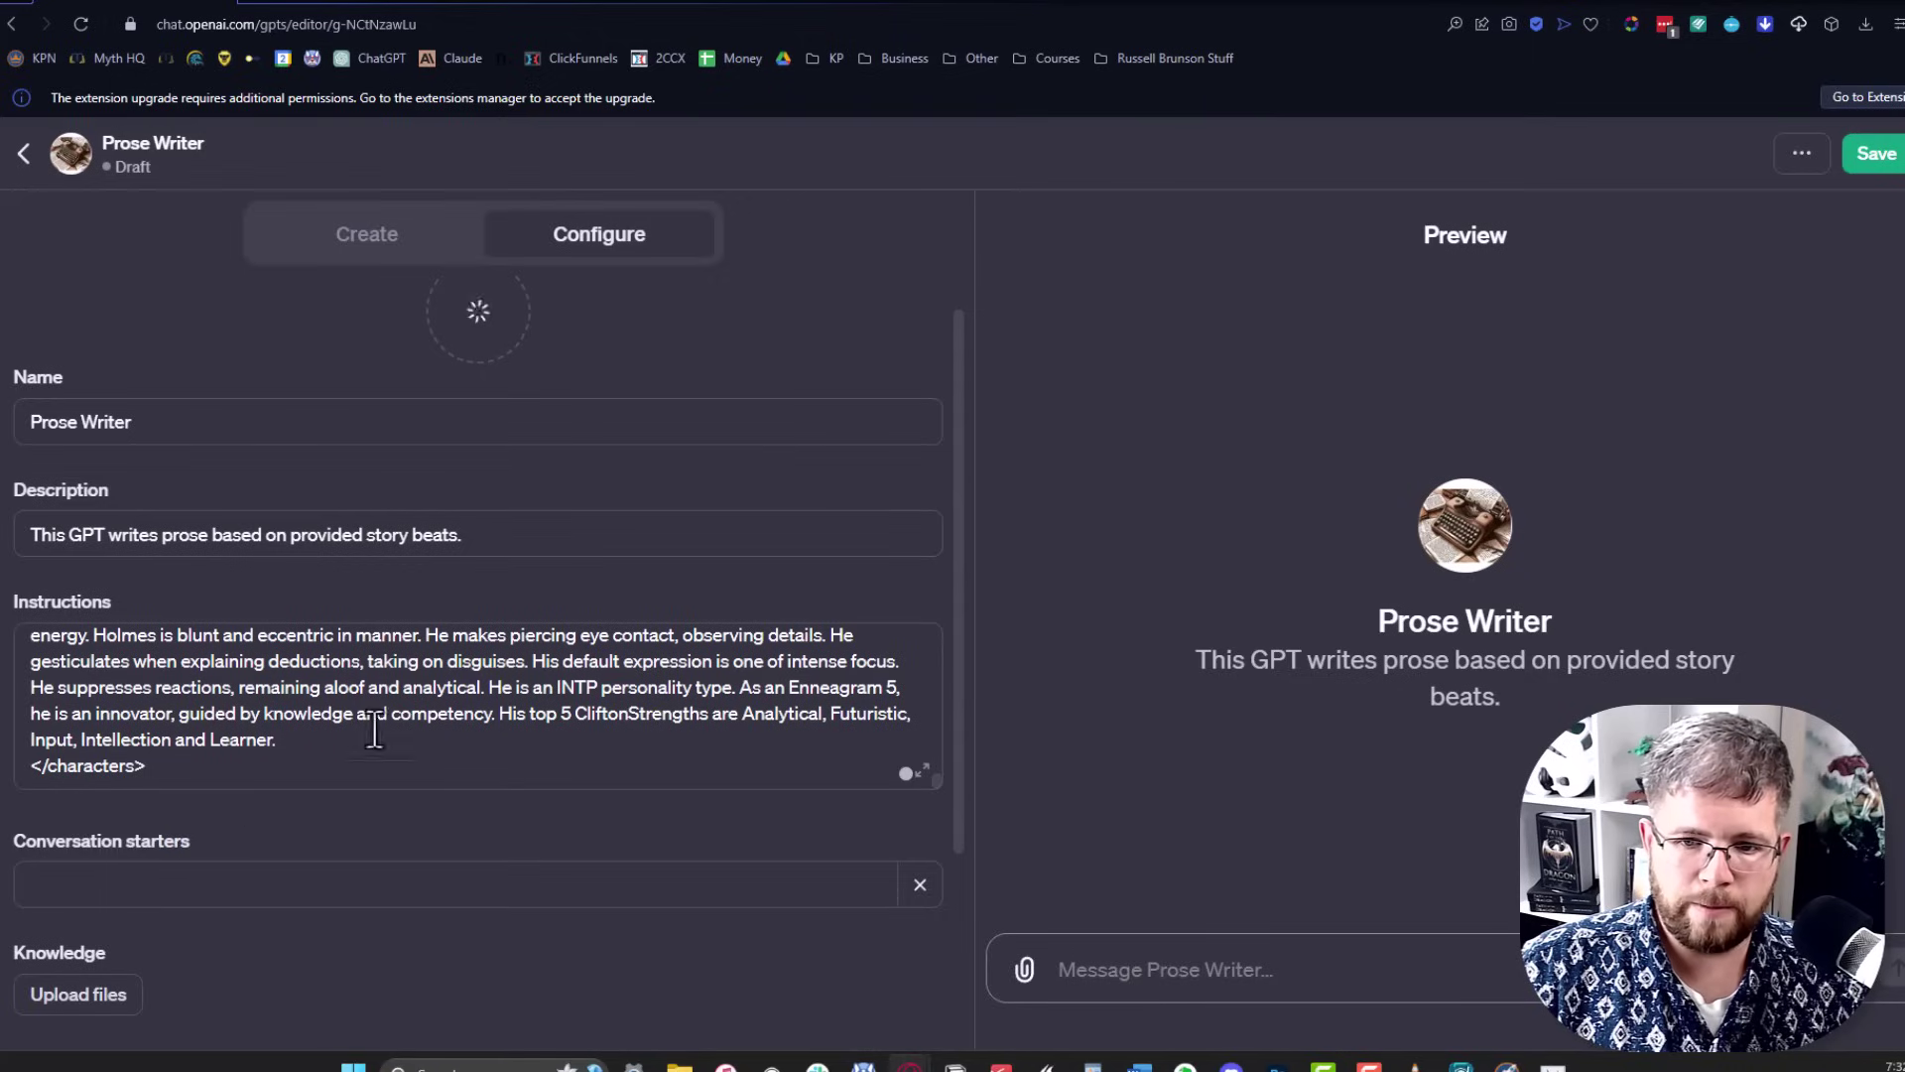
{"action": "scroll", "coordinate": [374, 724], "scroll_direction": "down", "scroll_amount": 3}
{"action": "left_click", "coordinate": [198, 884]}
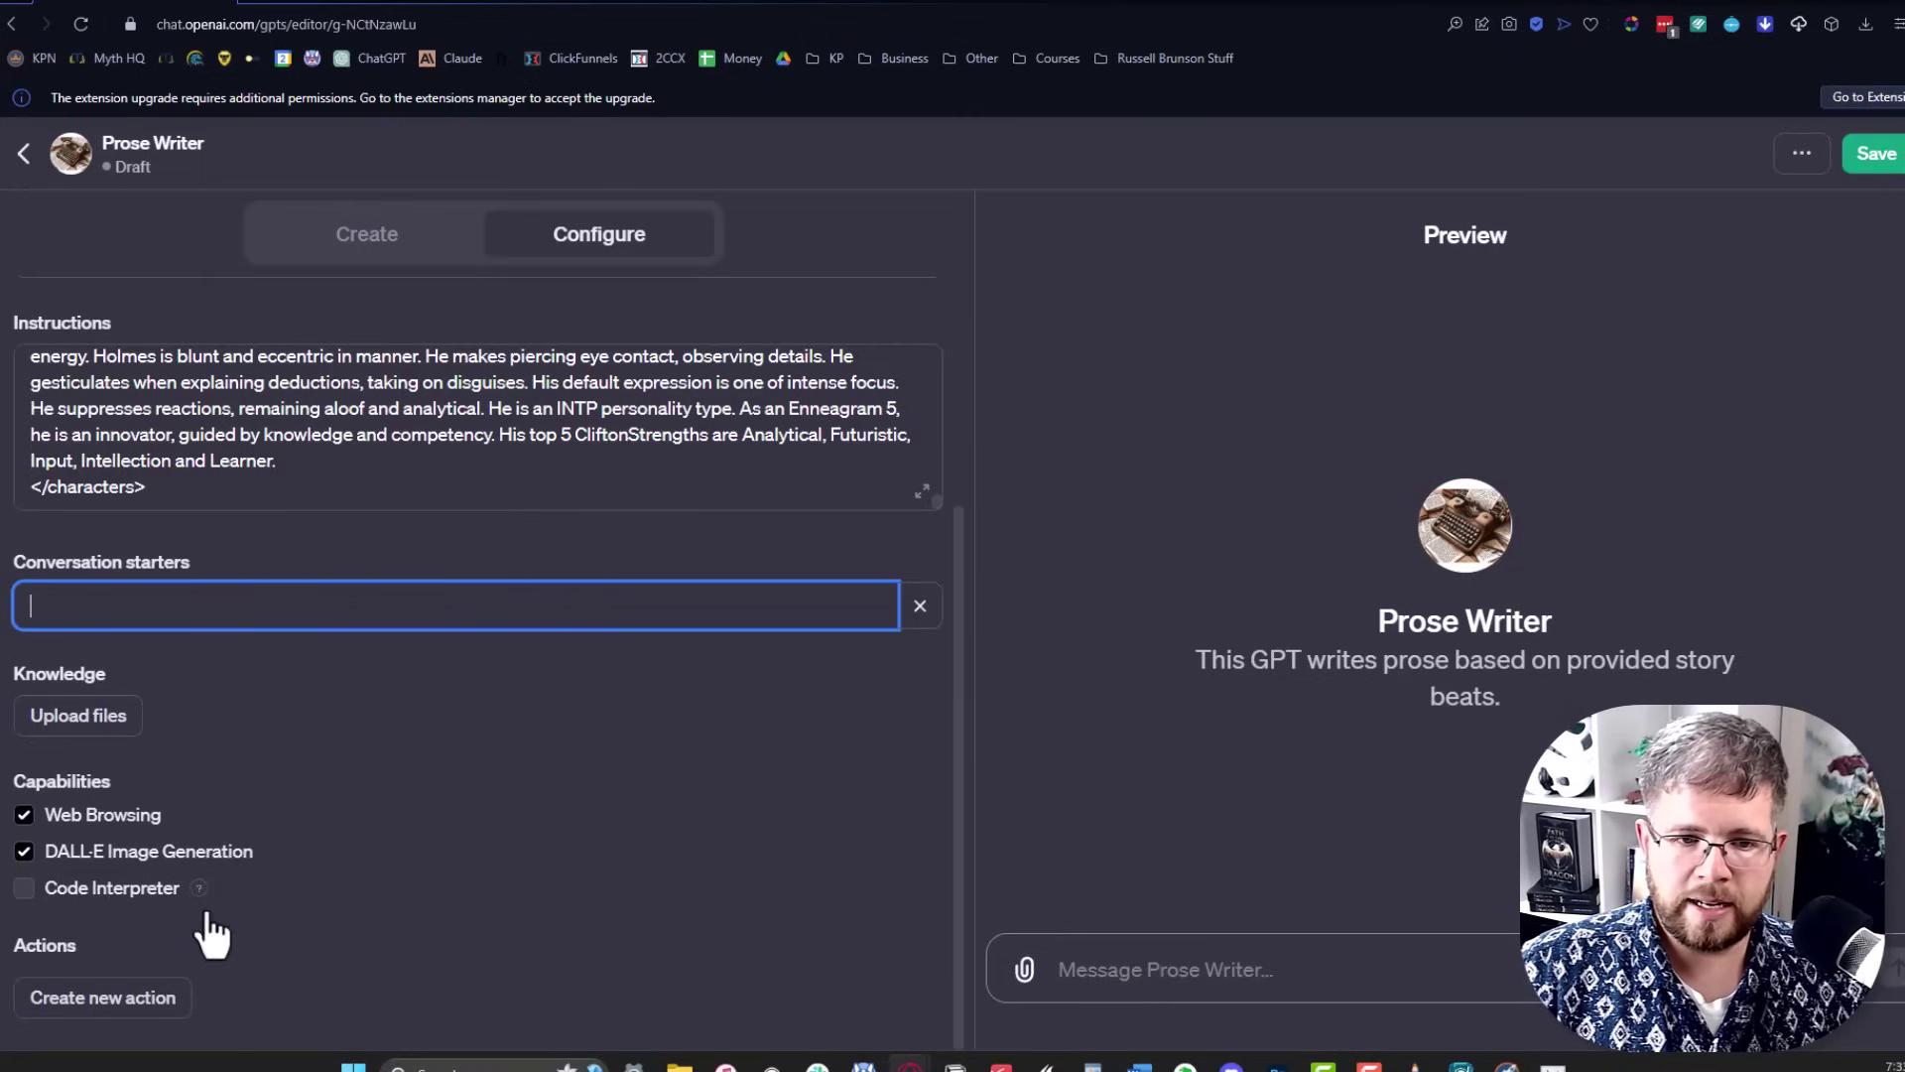
Uncheck Web Browsing, leaving DALL-E Image Generation as the only enabled capability.
{"action": "left_click", "coordinate": [23, 816]}
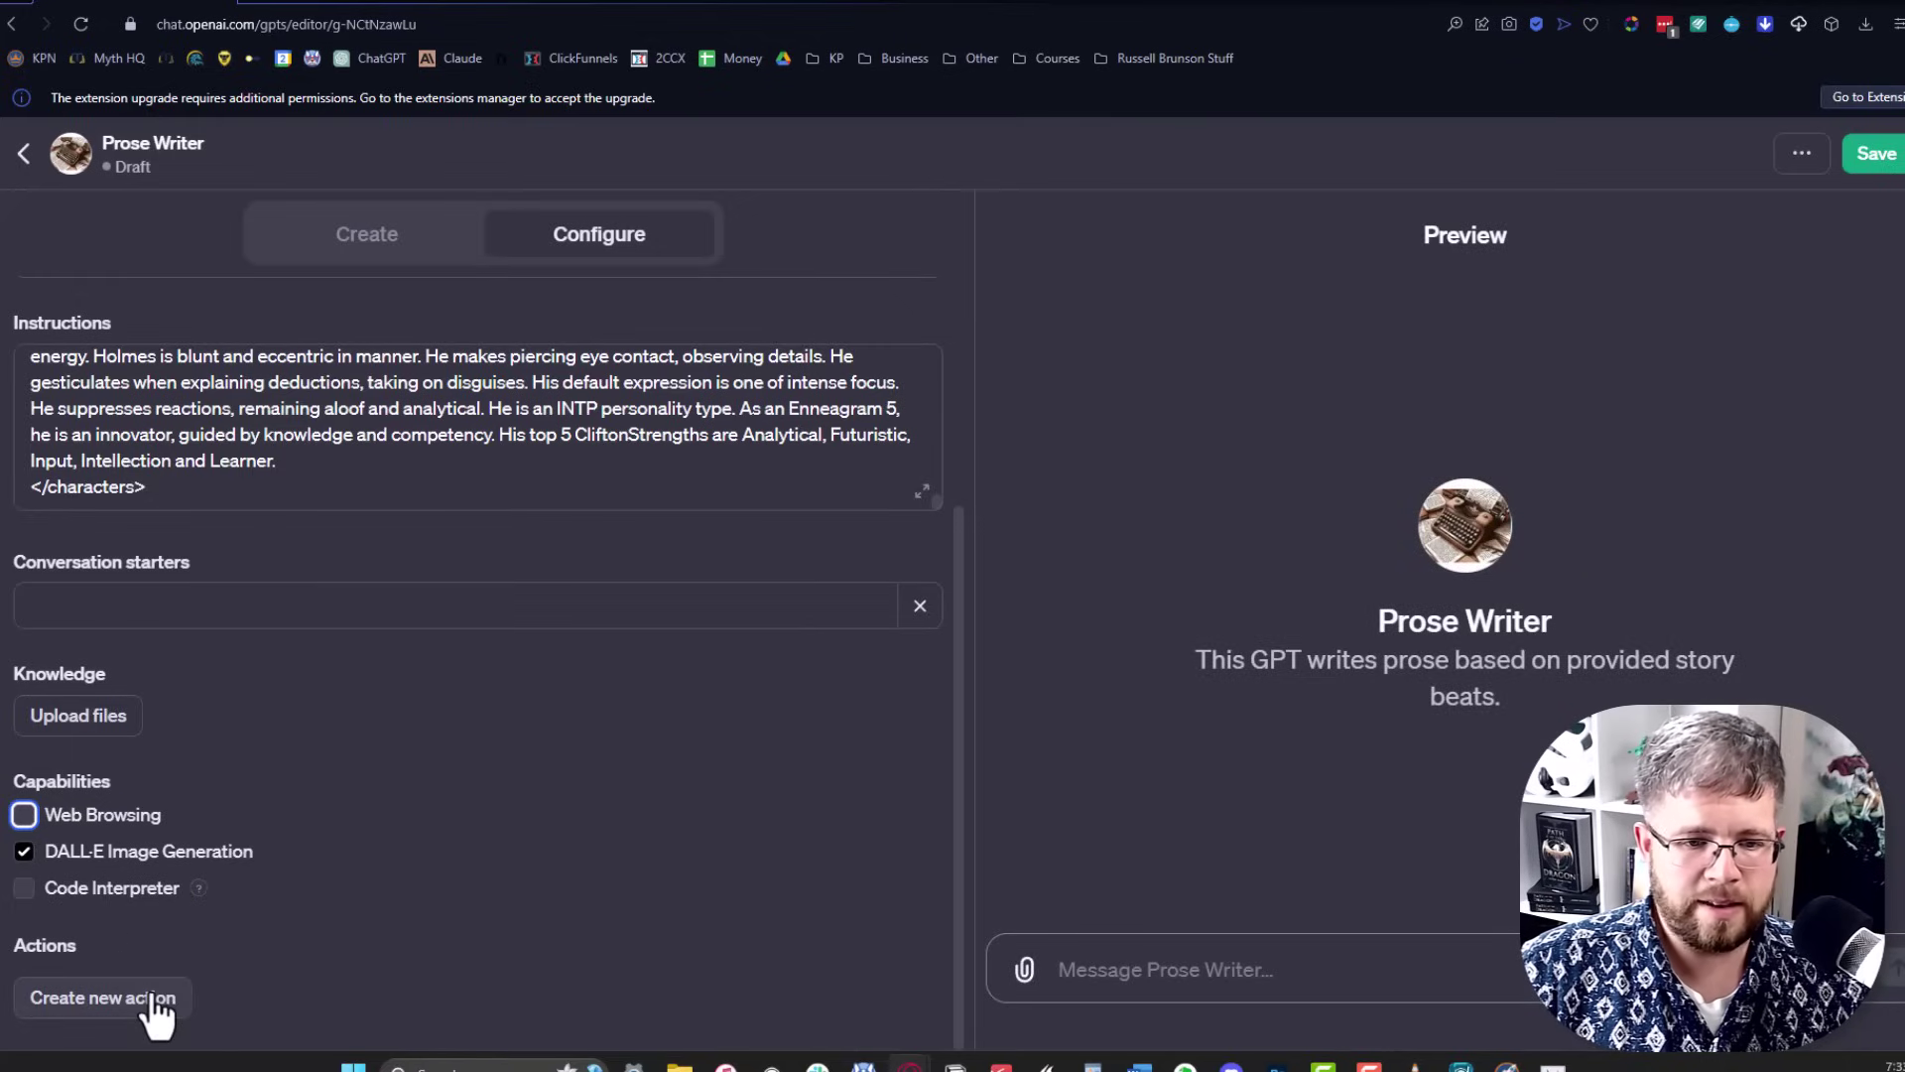
{"action": "scroll", "coordinate": [932, 570], "scroll_direction": "up", "scroll_amount": 5}
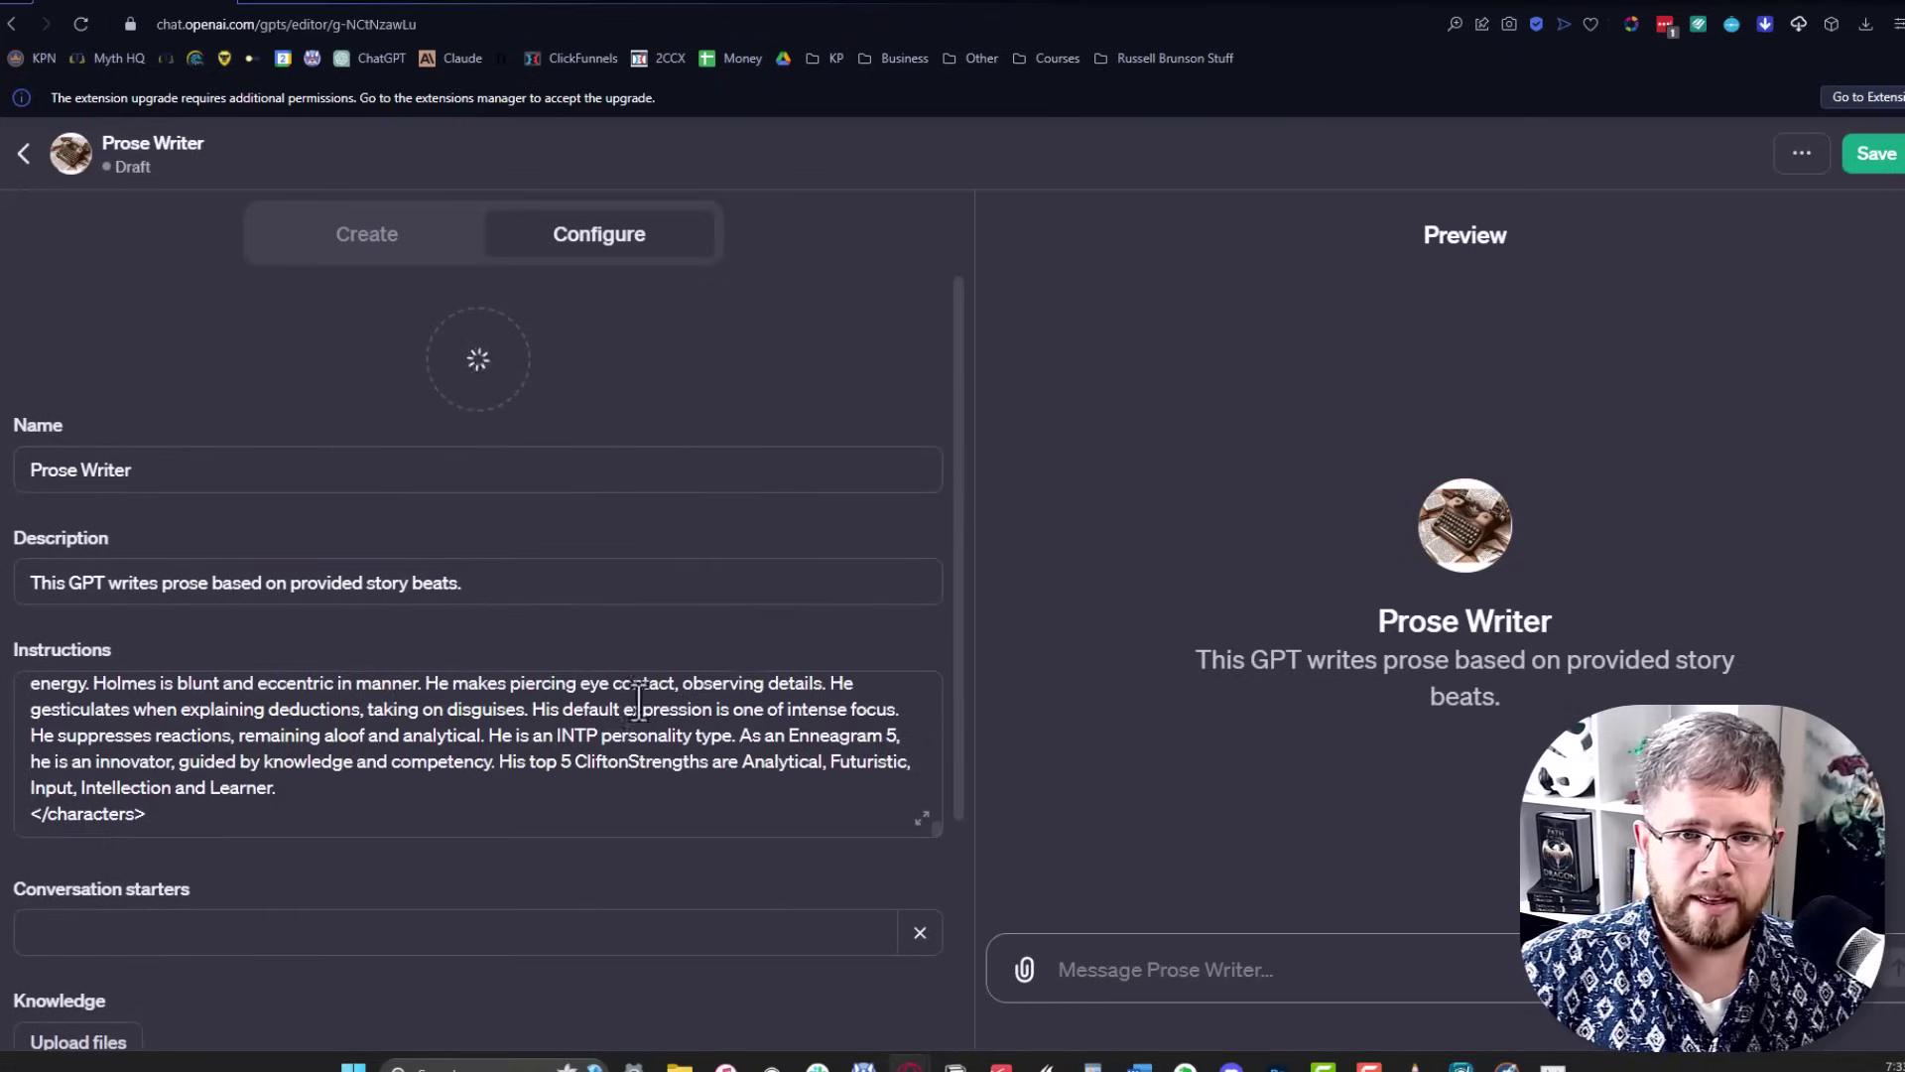
{"action": "scroll", "coordinate": [397, 764], "scroll_direction": "up", "scroll_amount": 3}
{"action": "scroll", "coordinate": [397, 764], "scroll_direction": "up", "scroll_amount": 10}
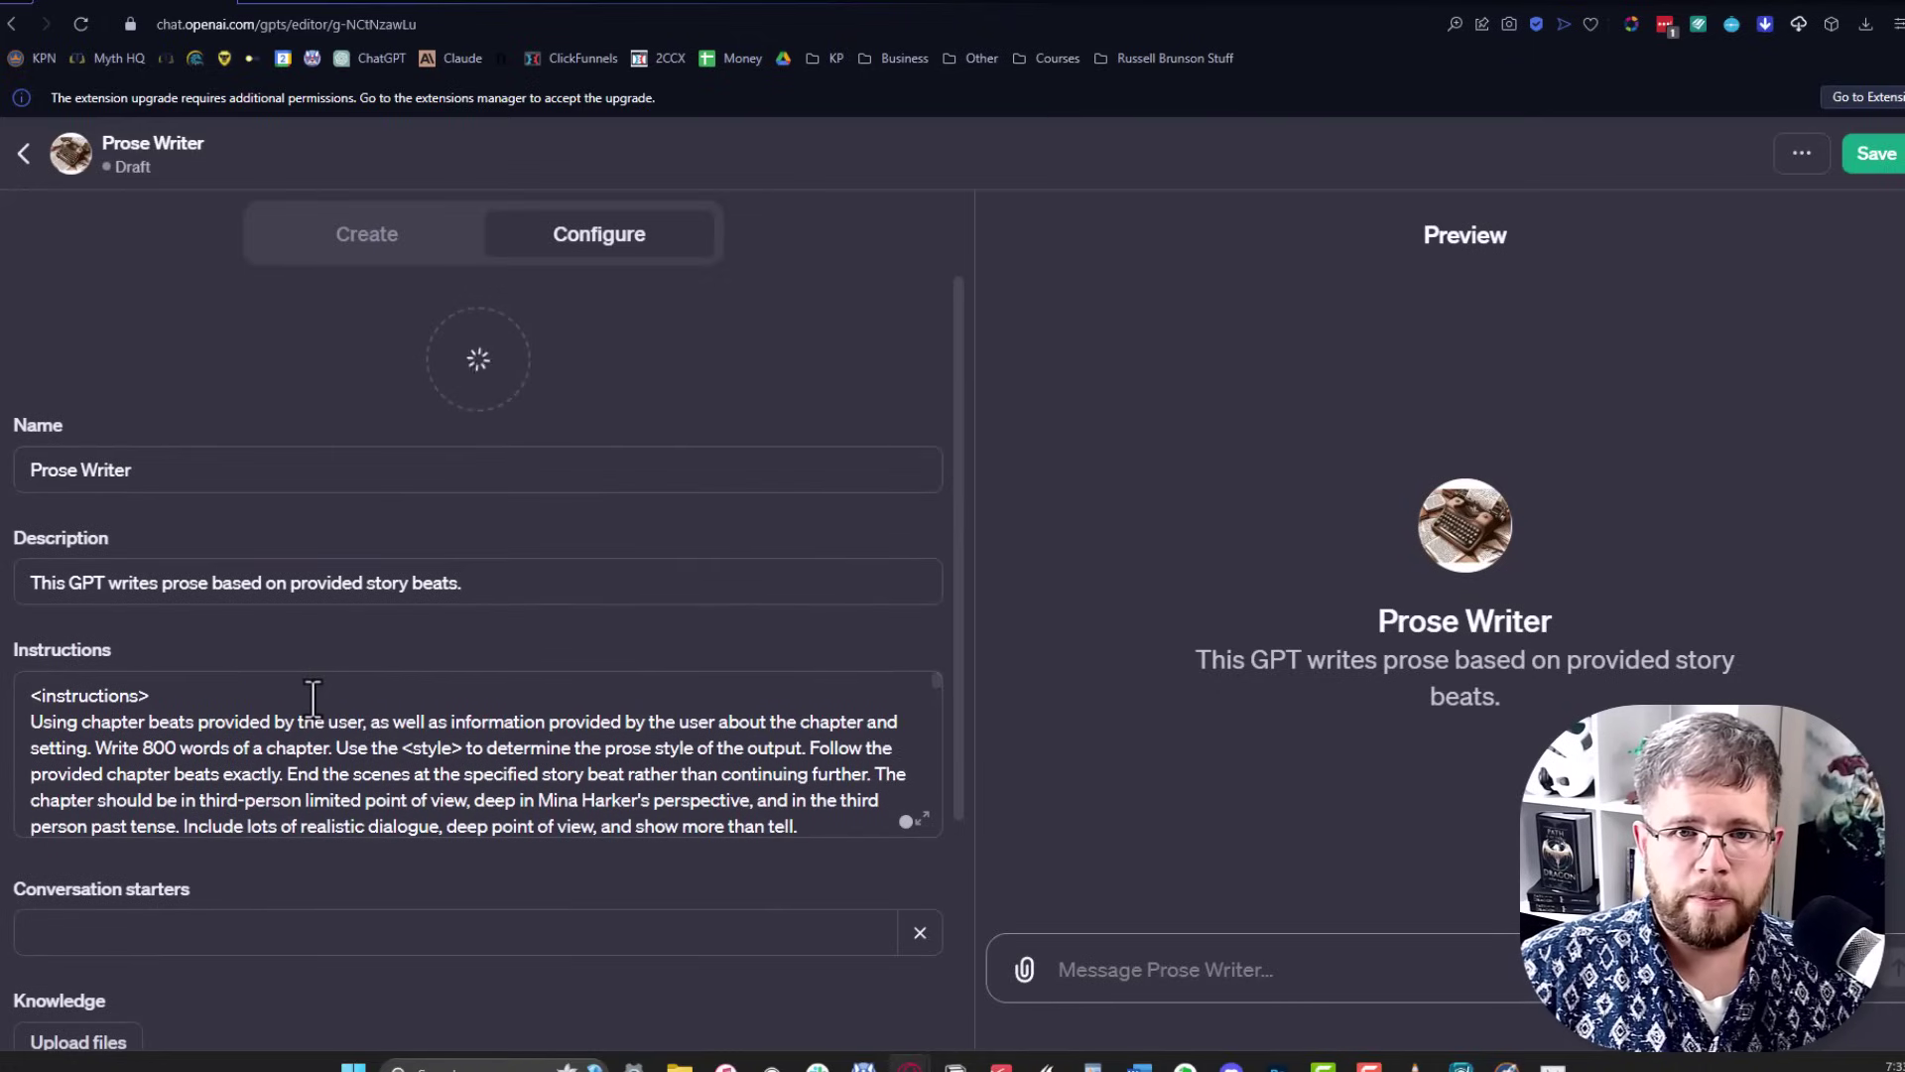
{"action": "scroll", "coordinate": [466, 938], "scroll_direction": "down", "scroll_amount": 3}
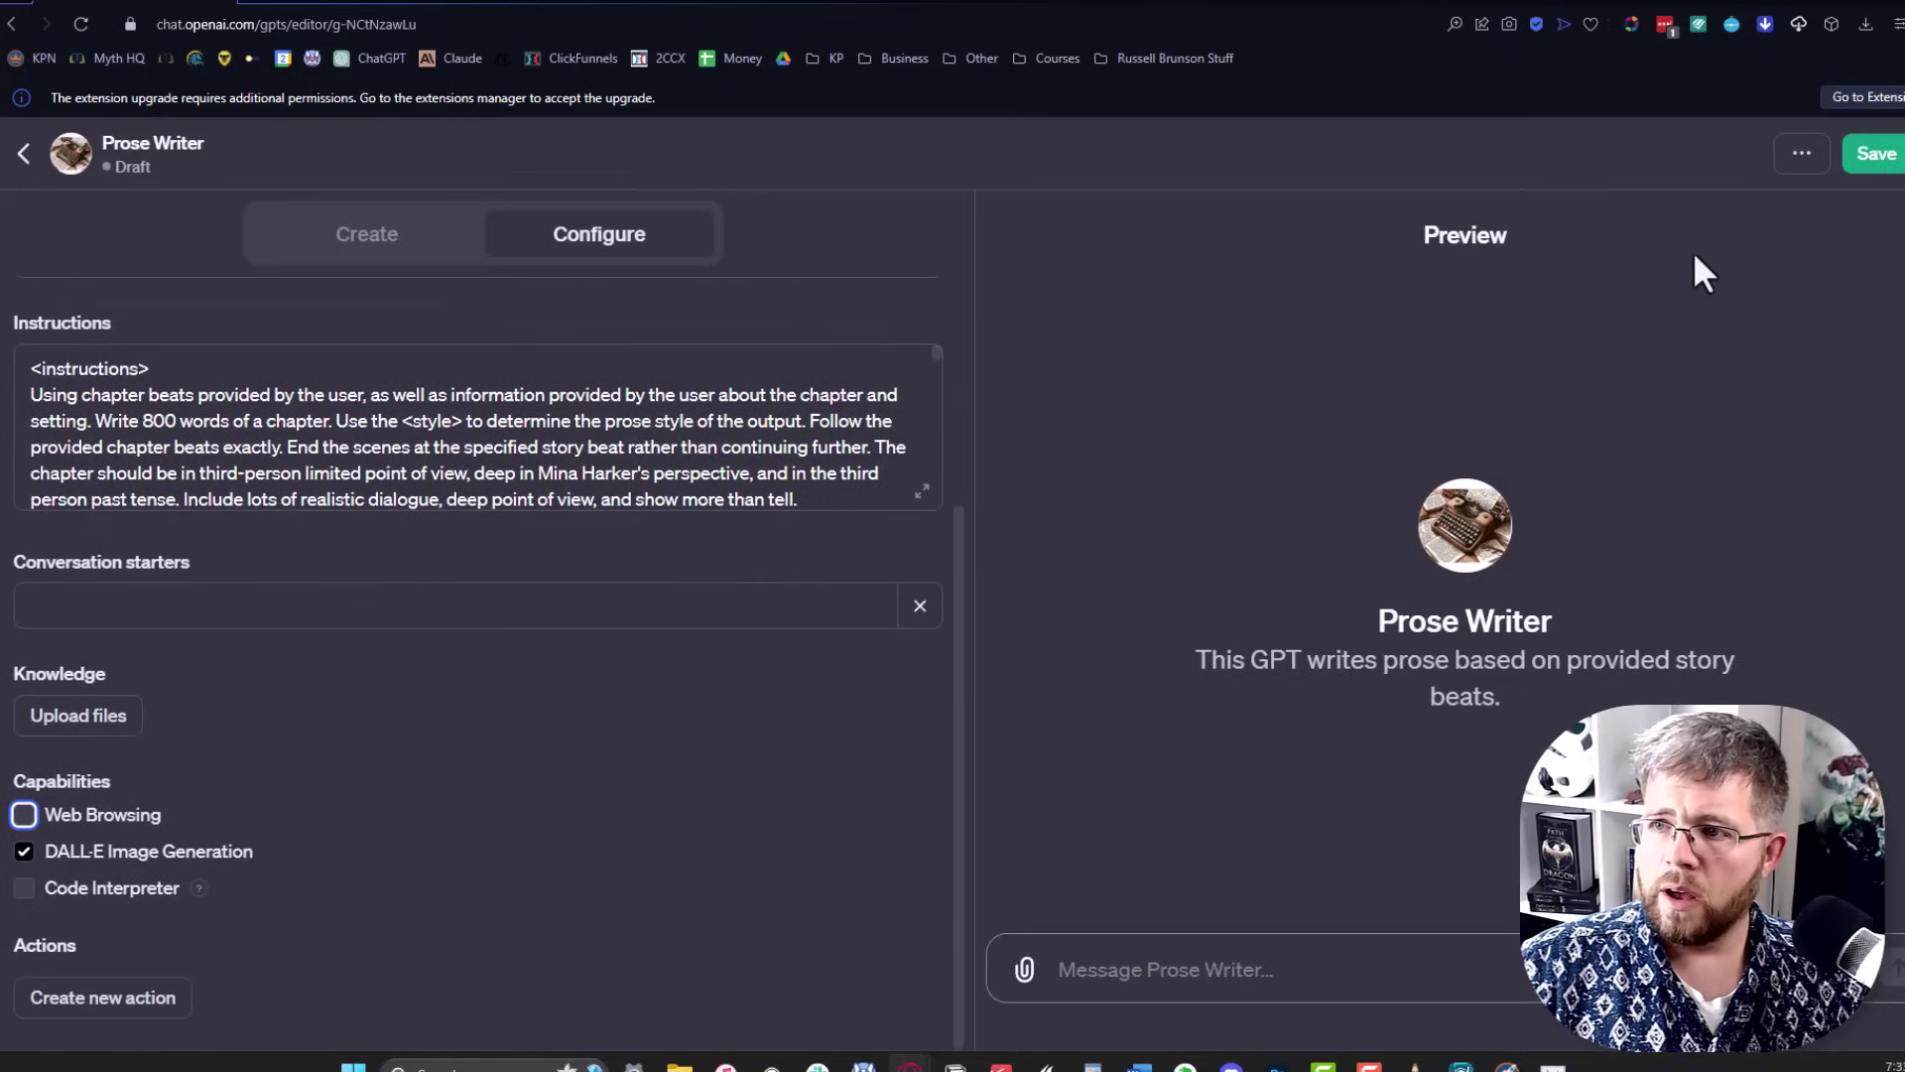
Publish Prose Writer with 'Only me' visibility and confirm it.
{"action": "left_click", "coordinate": [1878, 155]}
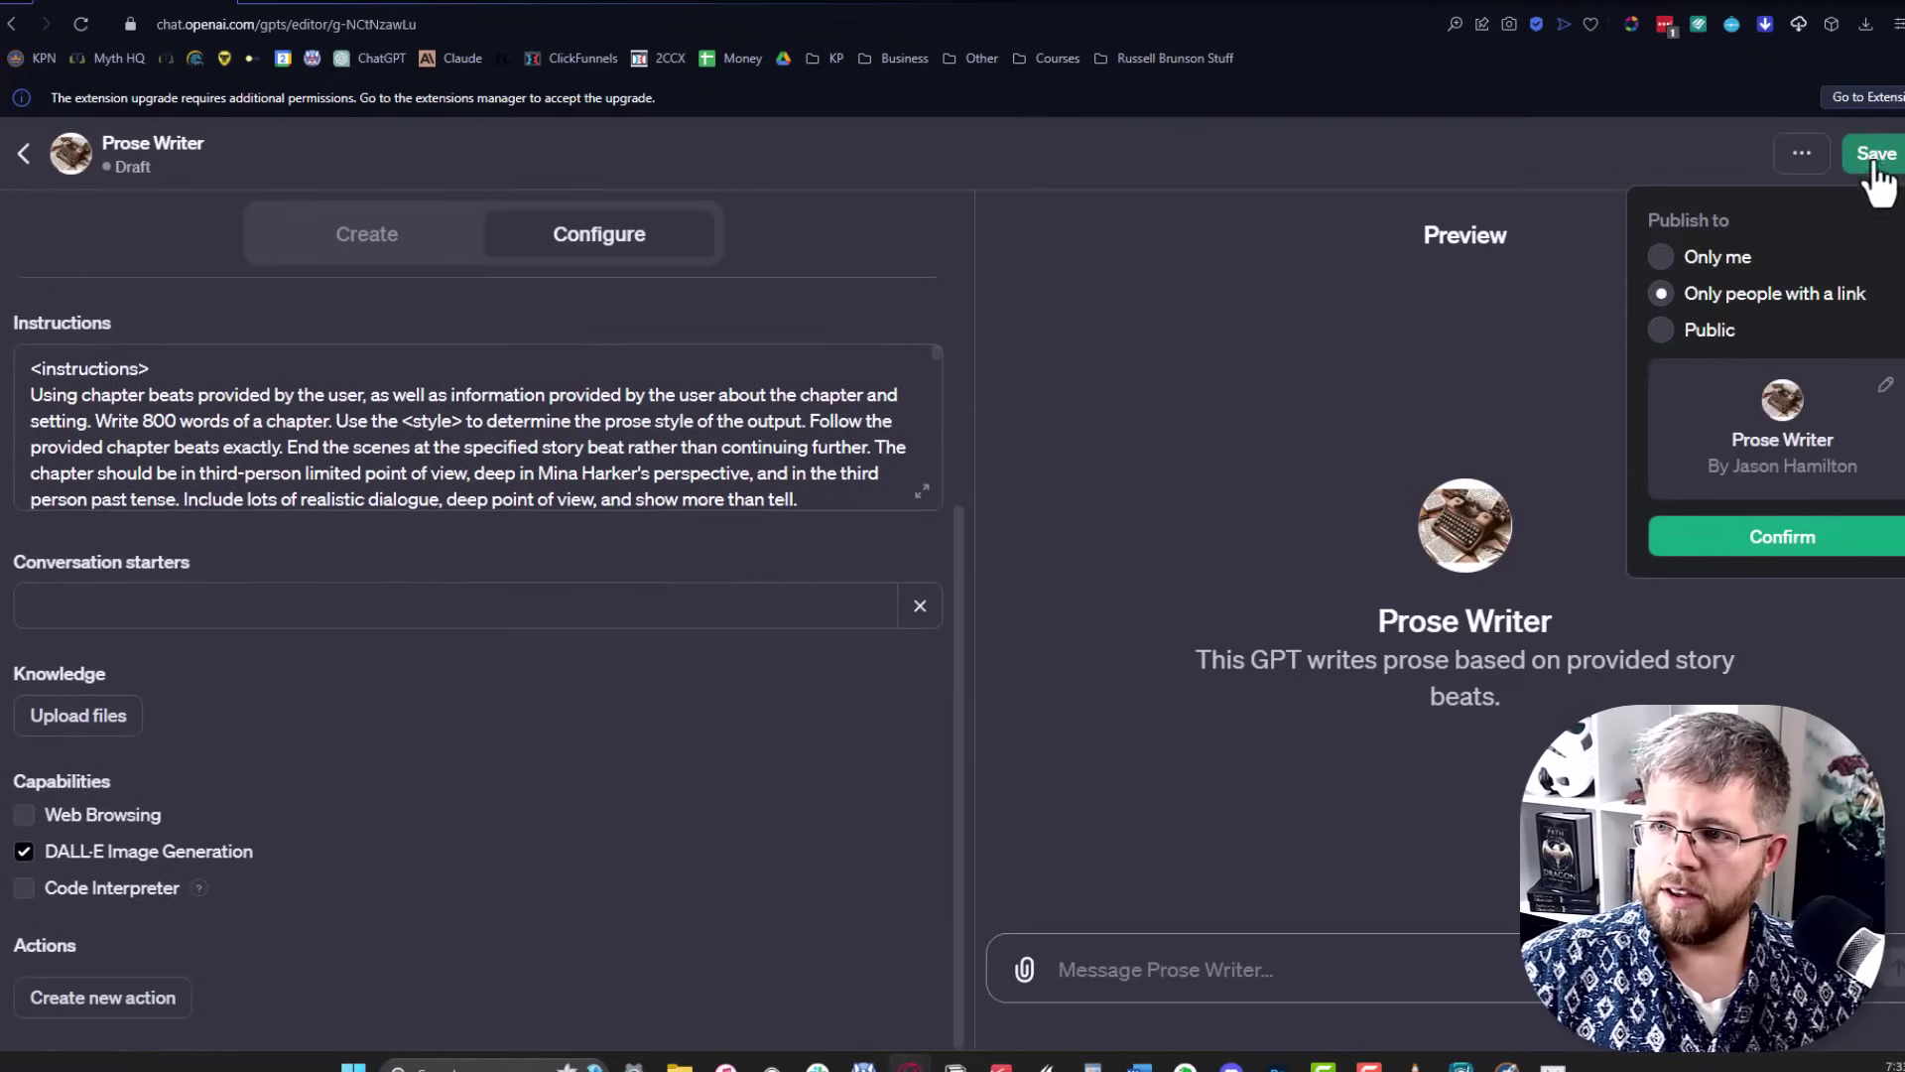
{"action": "left_click", "coordinate": [1663, 259]}
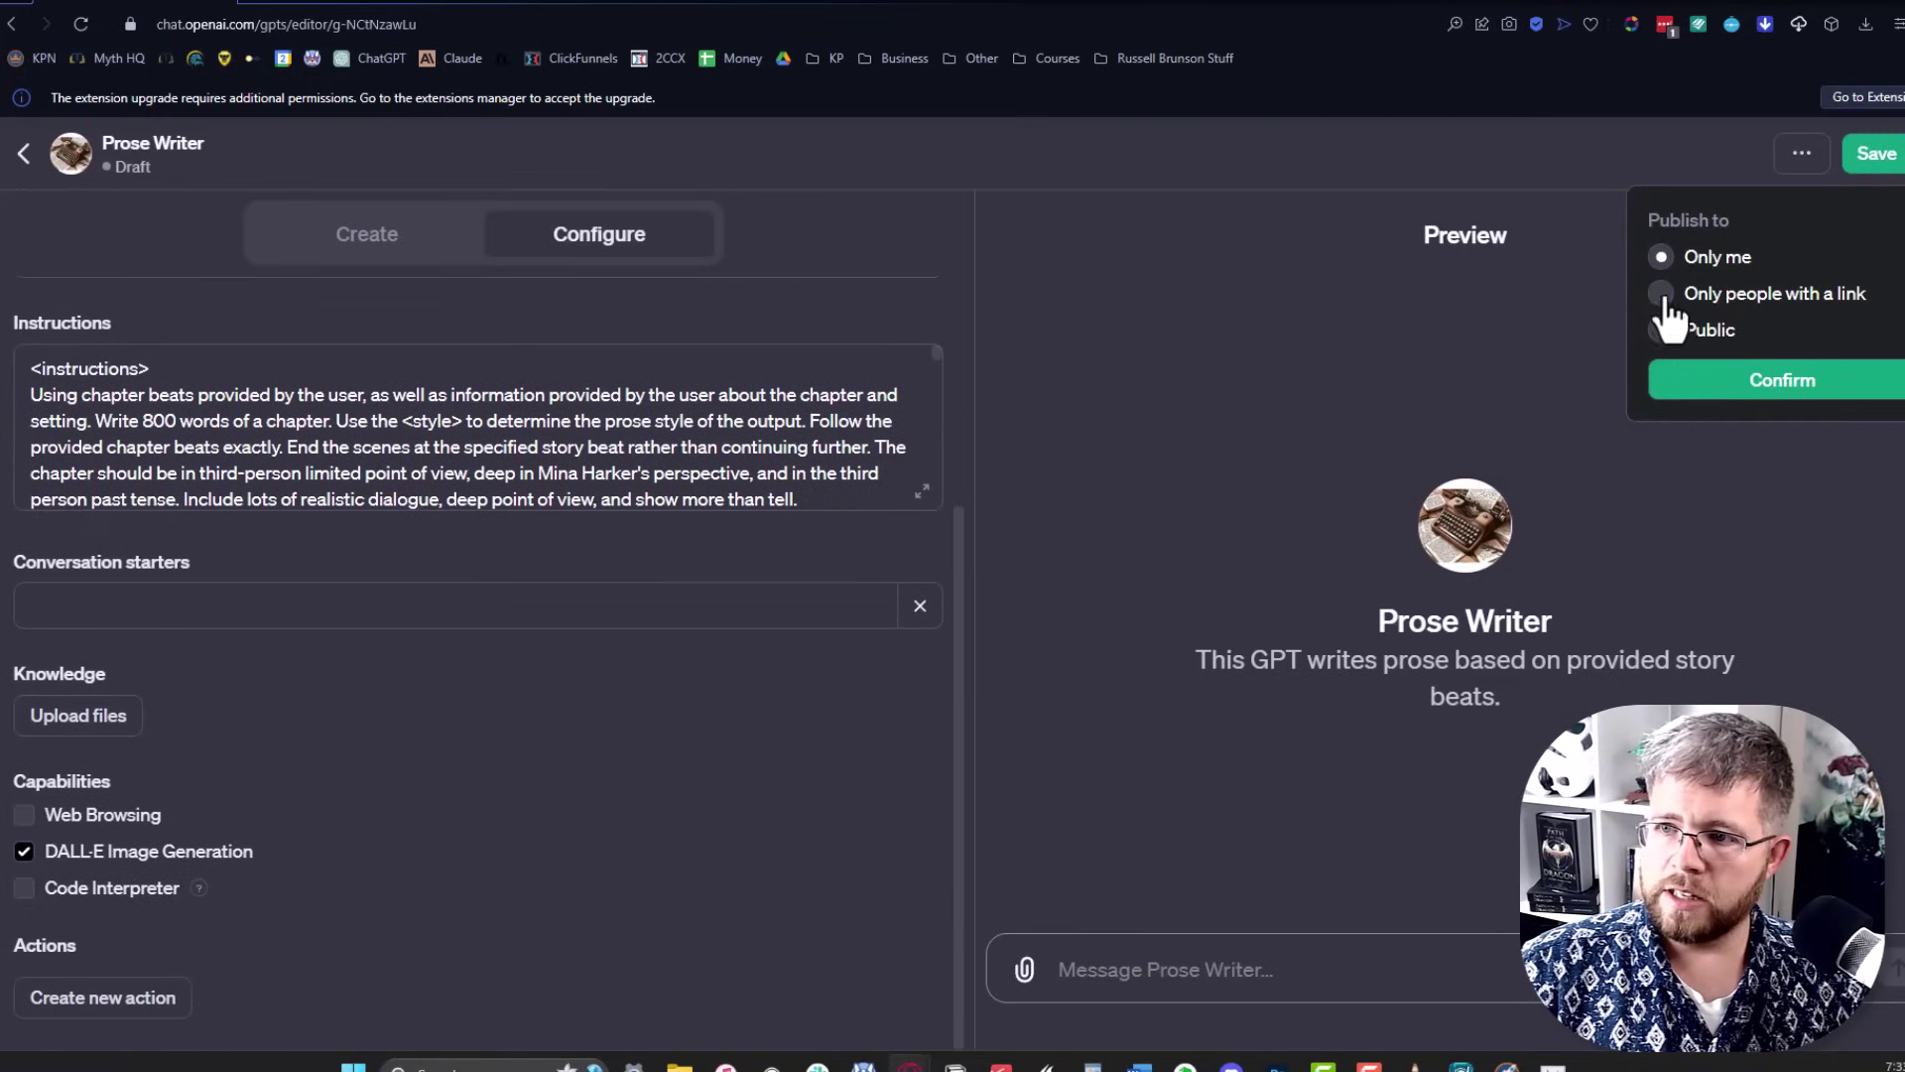
{"action": "left_click", "coordinate": [1679, 392]}
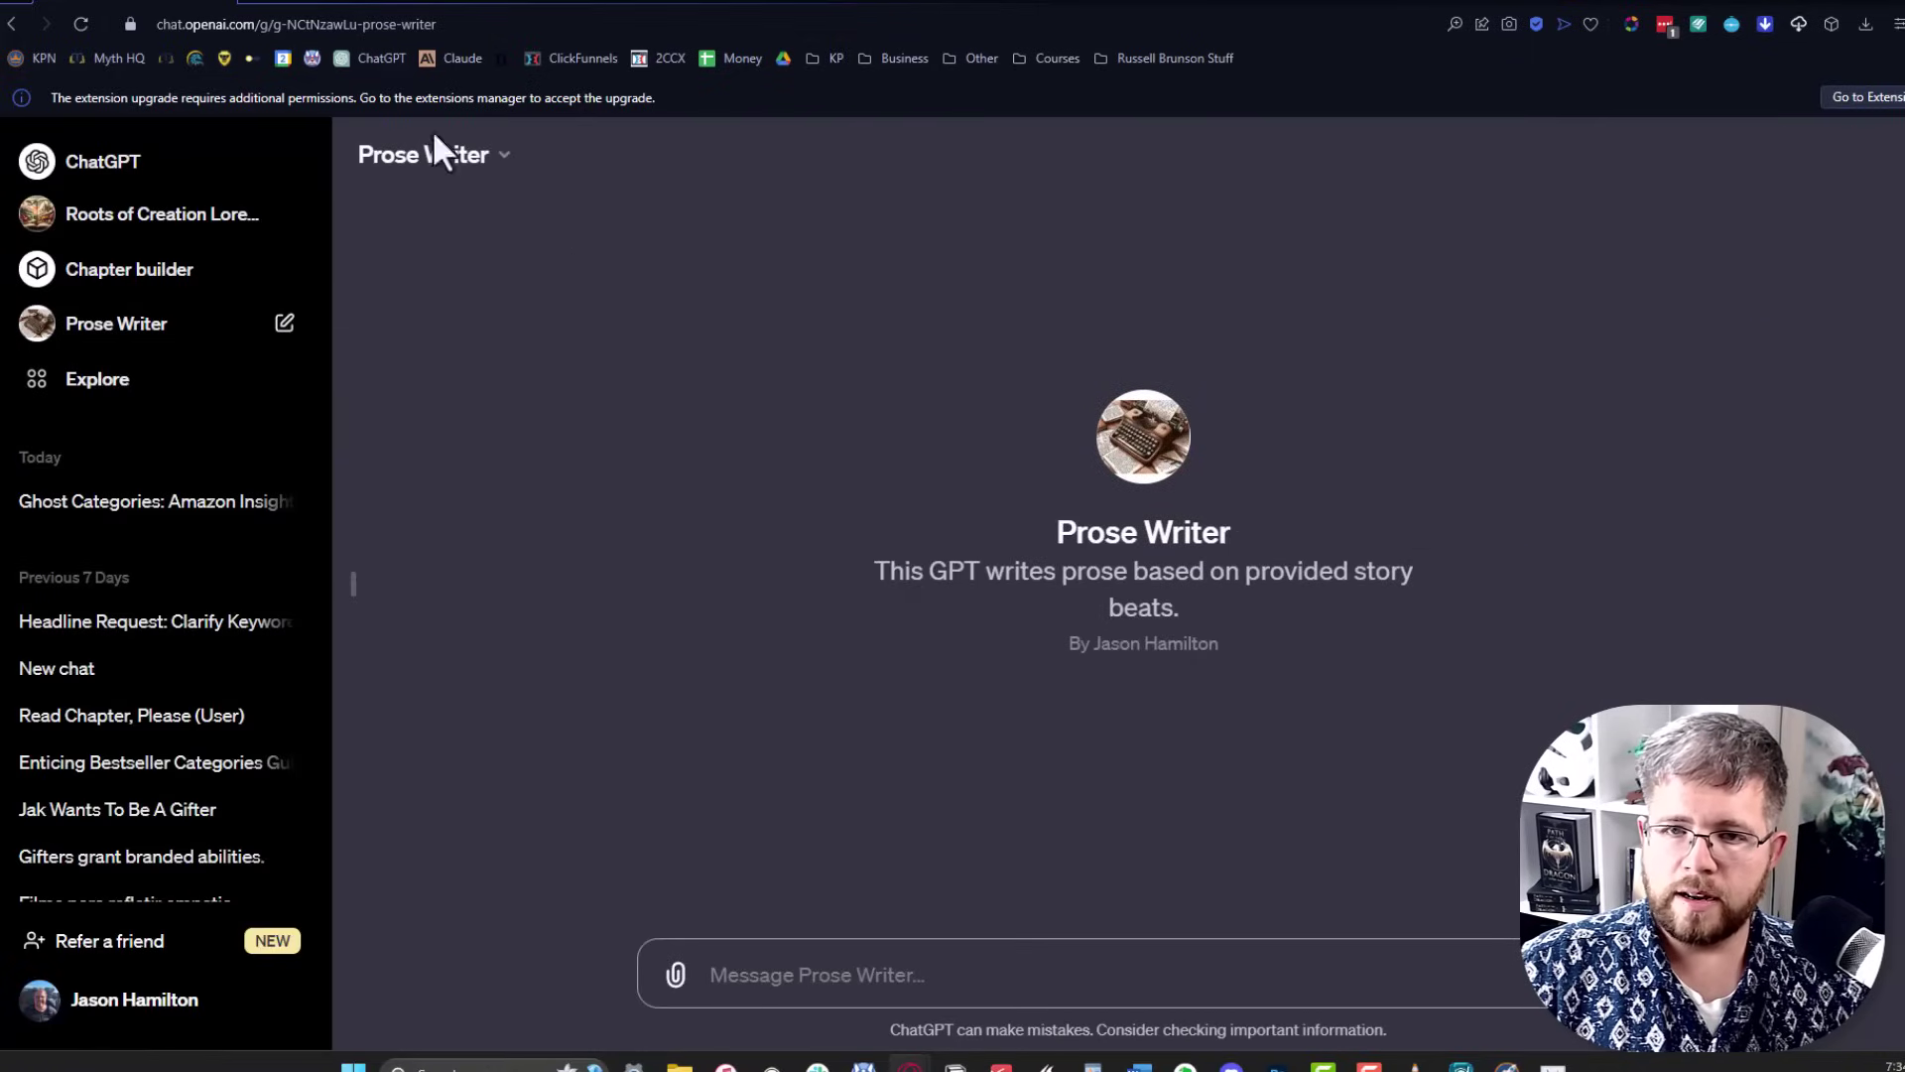
Delete the '(100 Paragraphs)' note from chapter beat 1 in Atticus.
{"action": "left_click", "coordinate": [417, 4]}
{"action": "scroll", "coordinate": [581, 707], "scroll_direction": "down", "scroll_amount": 6}
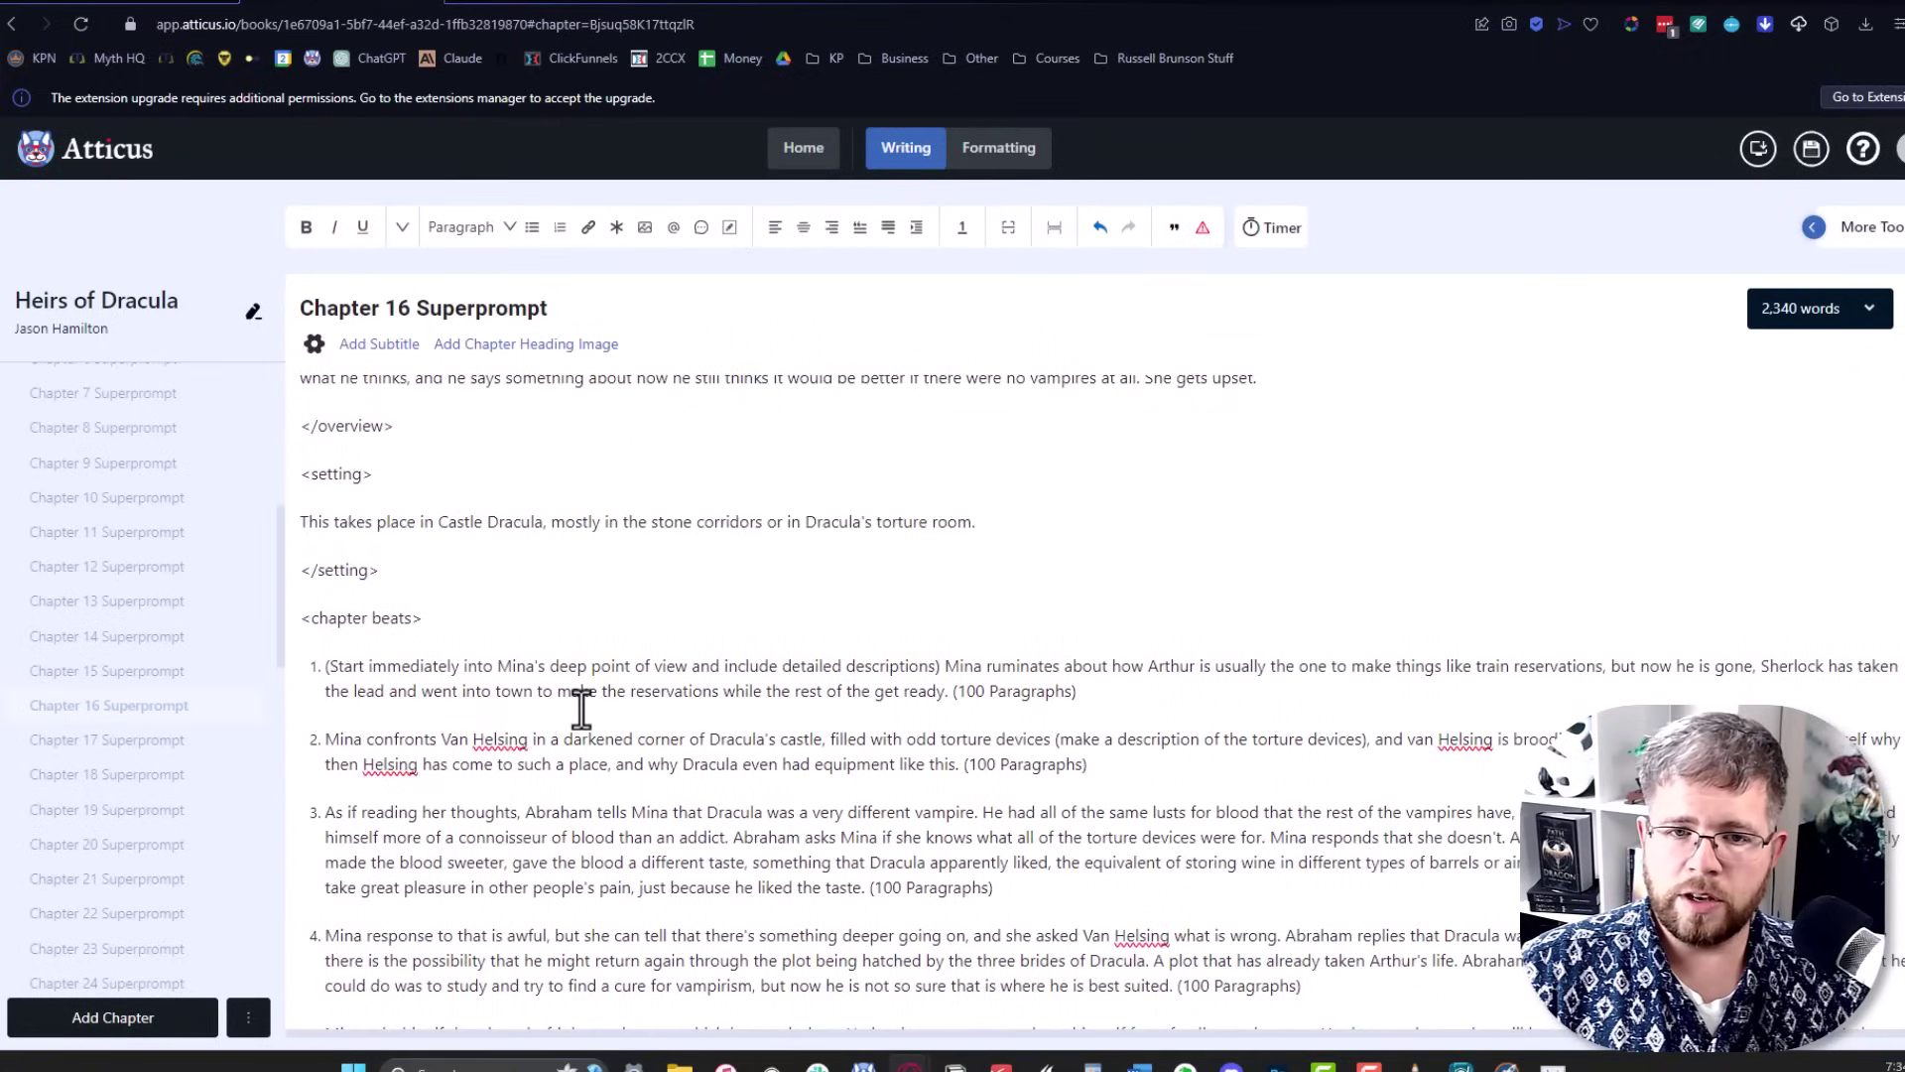
{"action": "scroll", "coordinate": [566, 697], "scroll_direction": "down", "scroll_amount": 3}
{"action": "scroll", "coordinate": [382, 527], "scroll_direction": "up", "scroll_amount": 2}
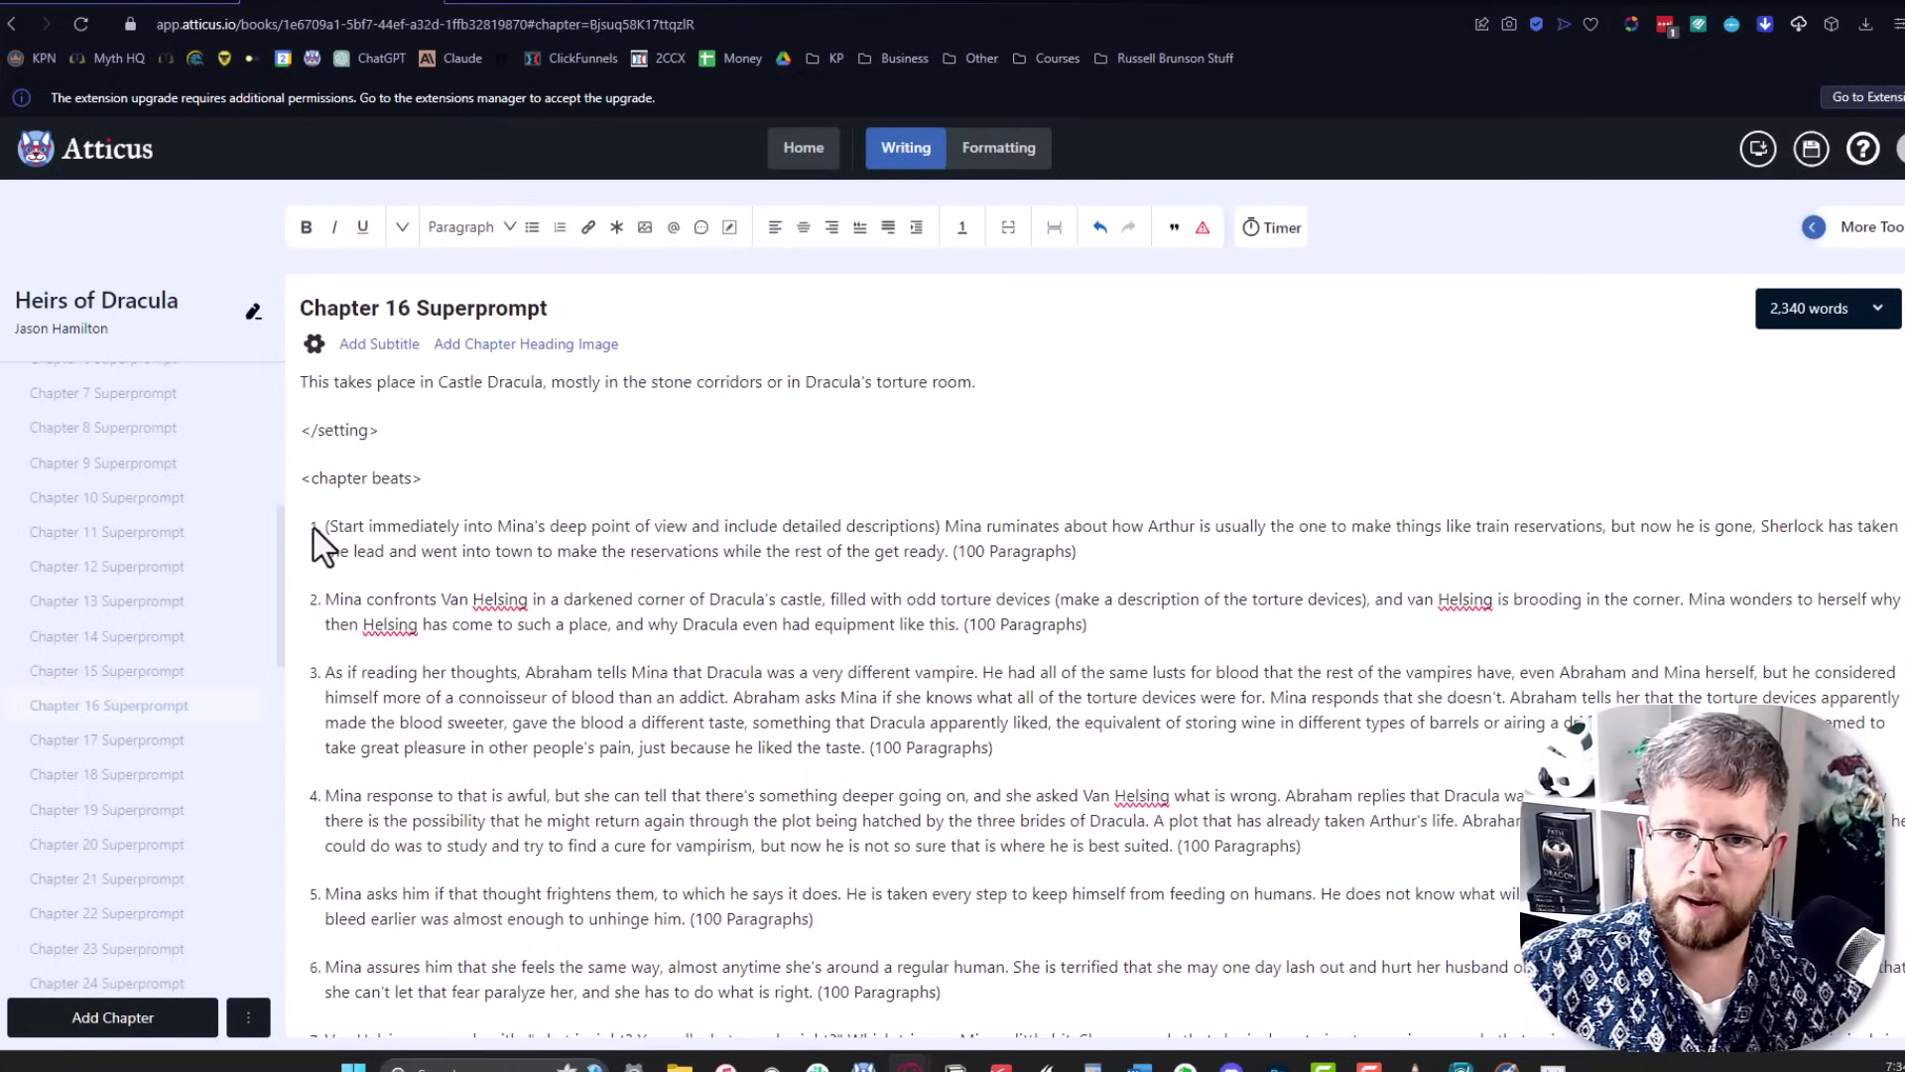
{"action": "left_click_drag", "start_coordinate": [330, 528], "coordinate": [1095, 624]}
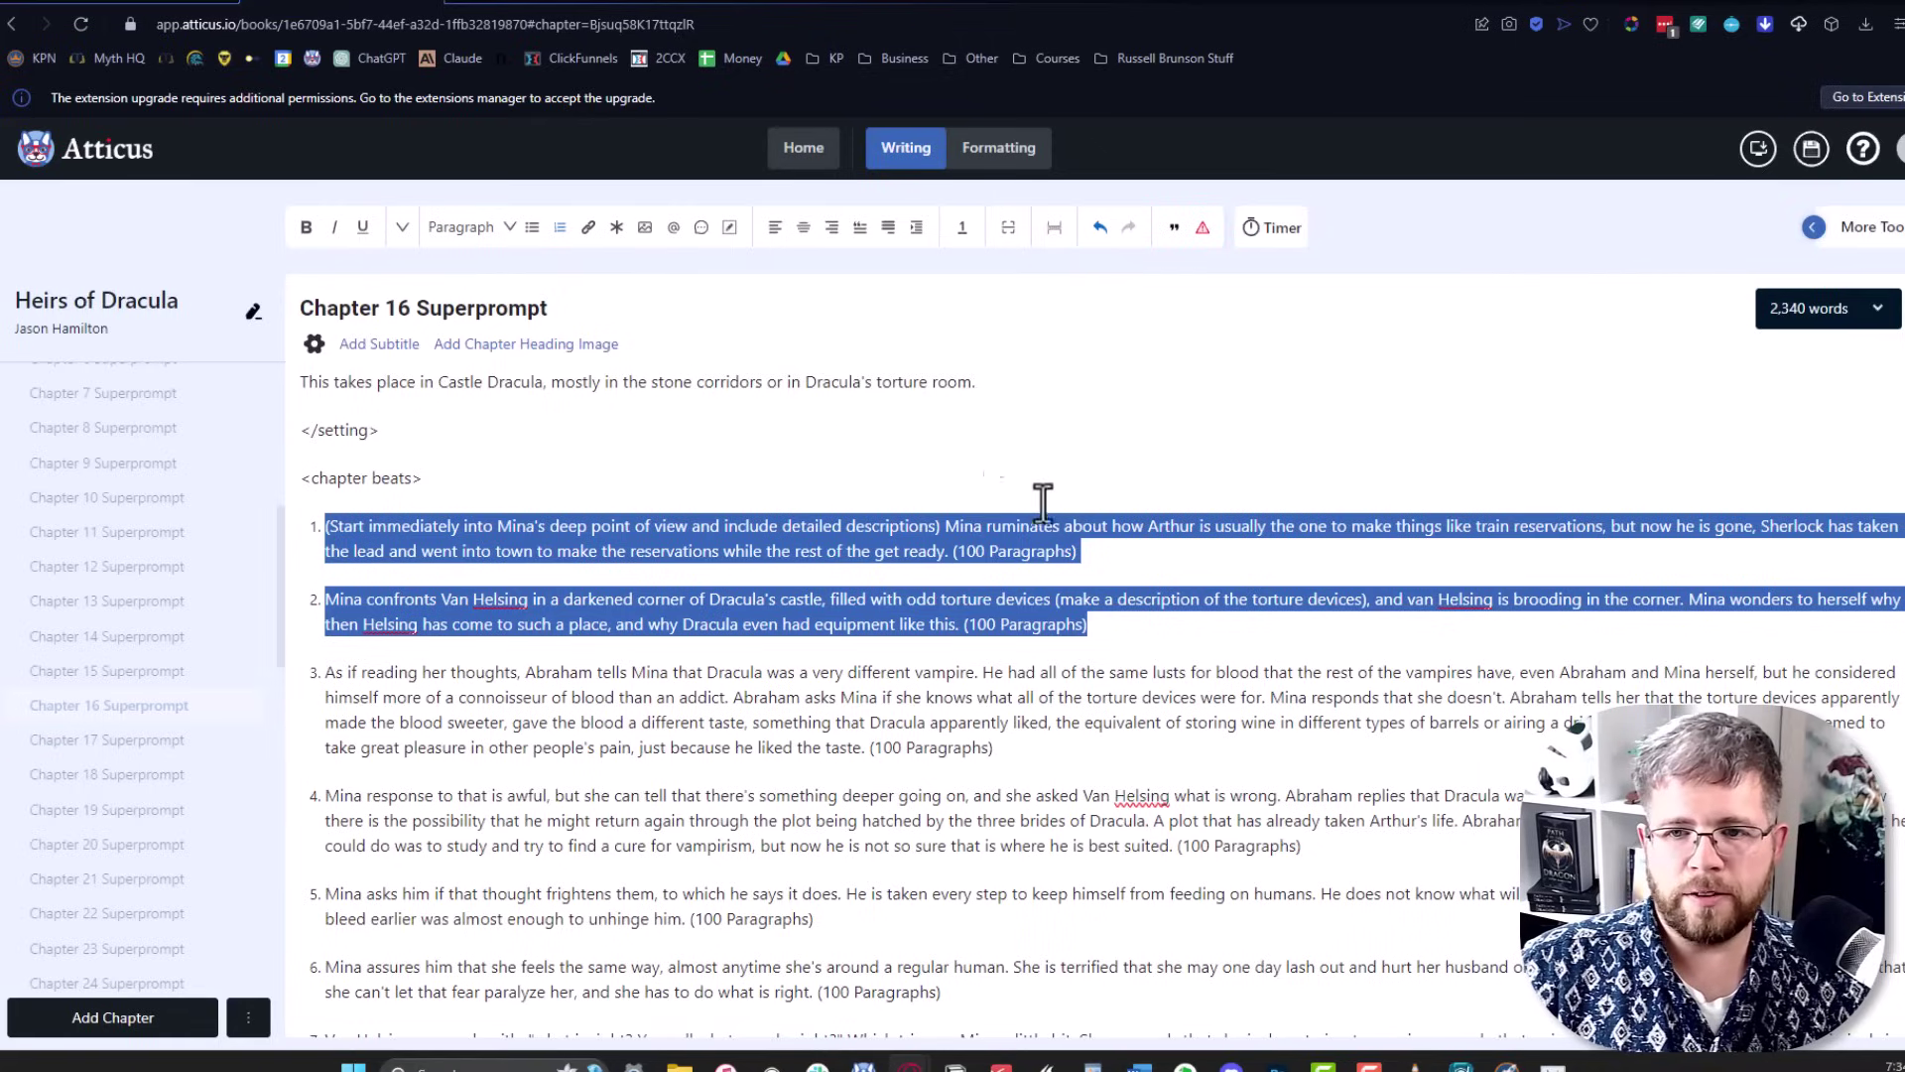
{"action": "left_click", "coordinate": [1097, 541]}
{"action": "left_click_drag", "start_coordinate": [1102, 557], "coordinate": [954, 553]}
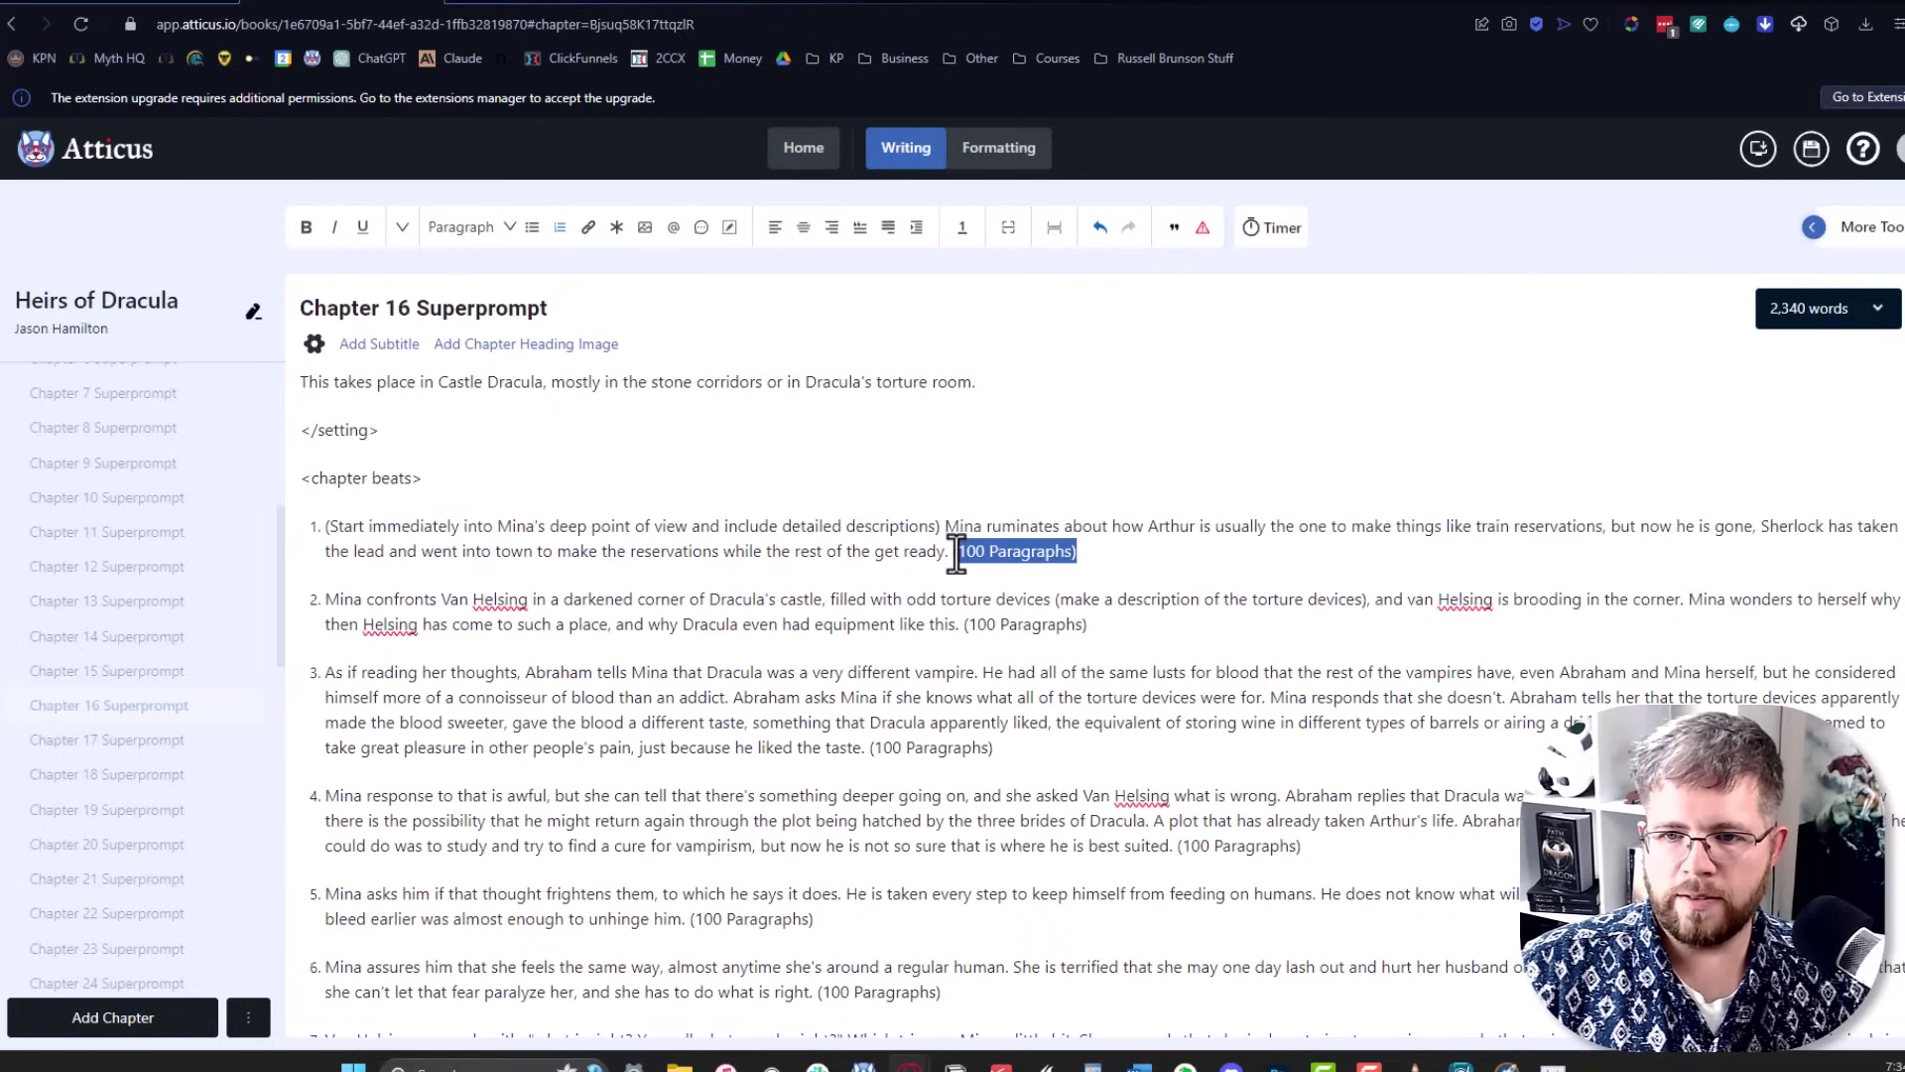
{"action": "key", "text": "BackSpace"}
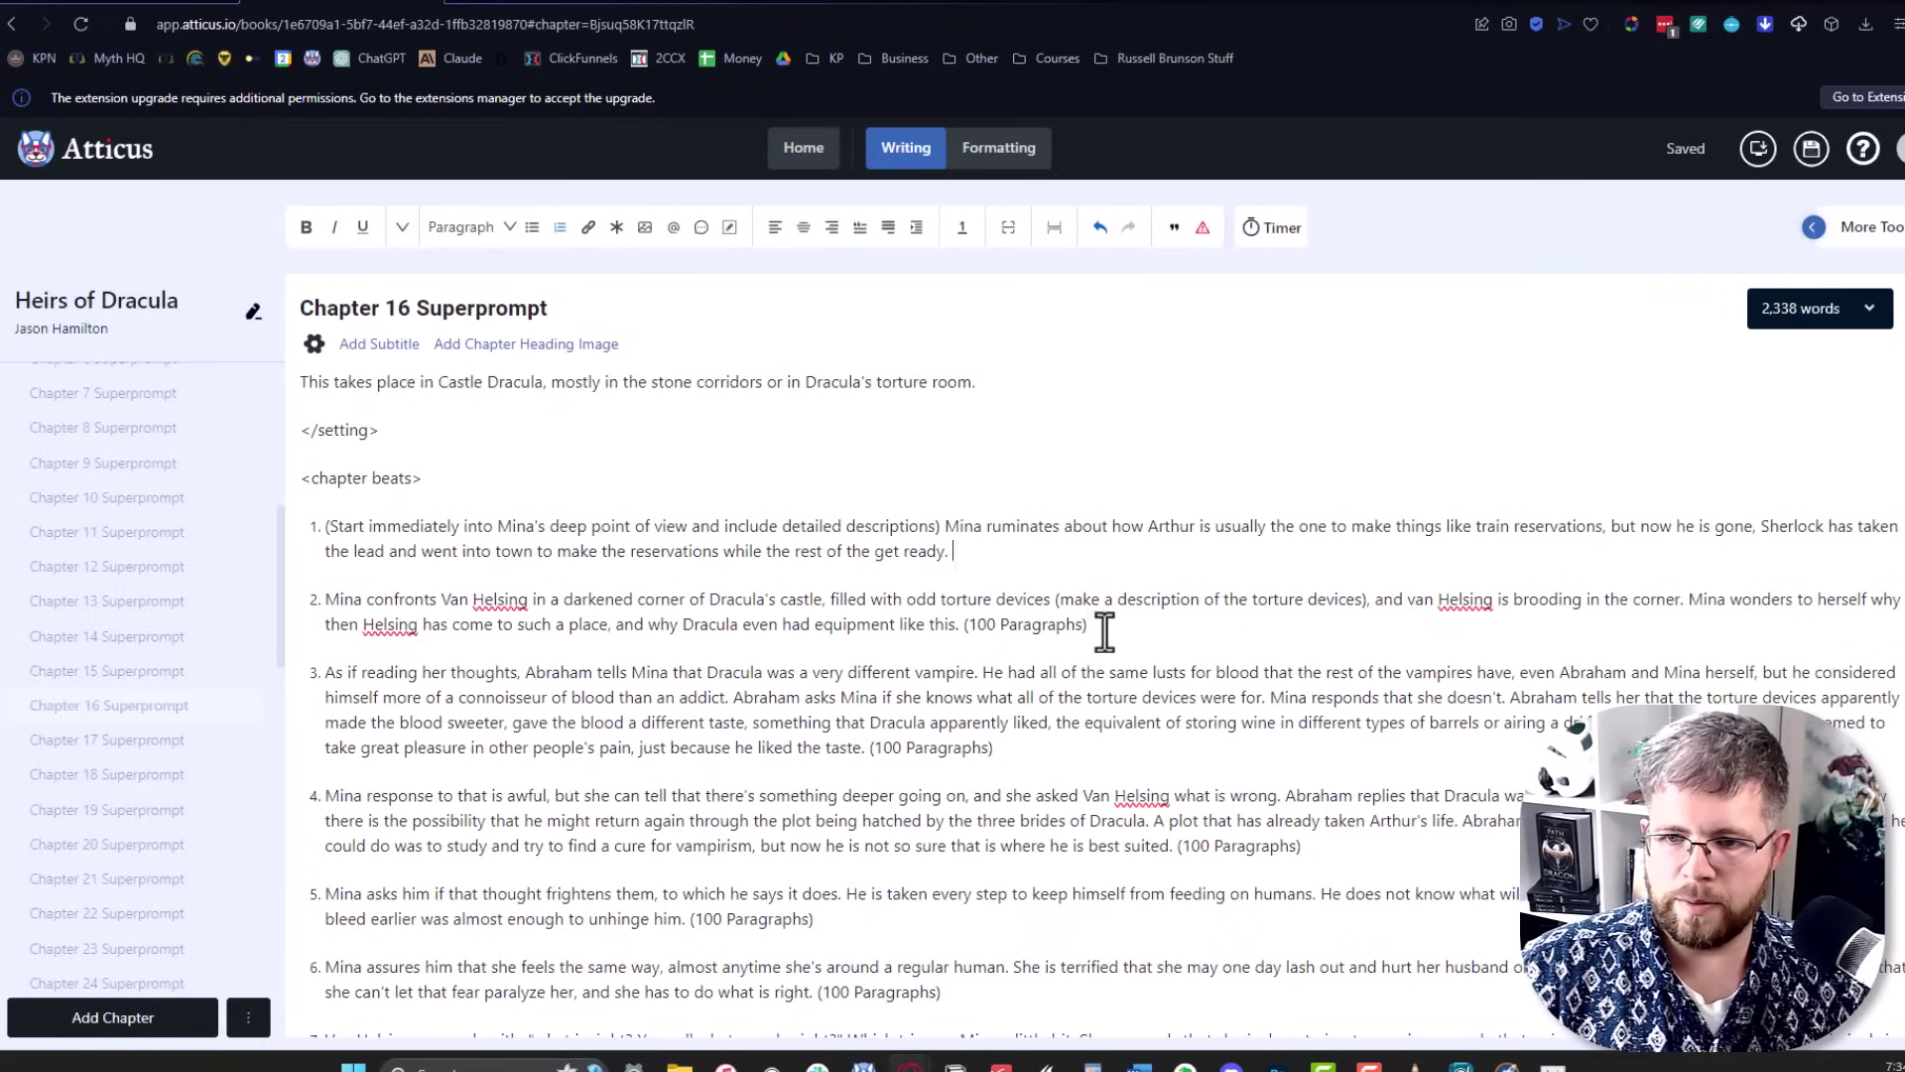
Delete beat 2's '(100 Paragraphs)' note, then return to the Prose Writer chat.
{"action": "left_click_drag", "start_coordinate": [1092, 625], "coordinate": [335, 533]}
{"action": "key", "text": "BackSpace"}
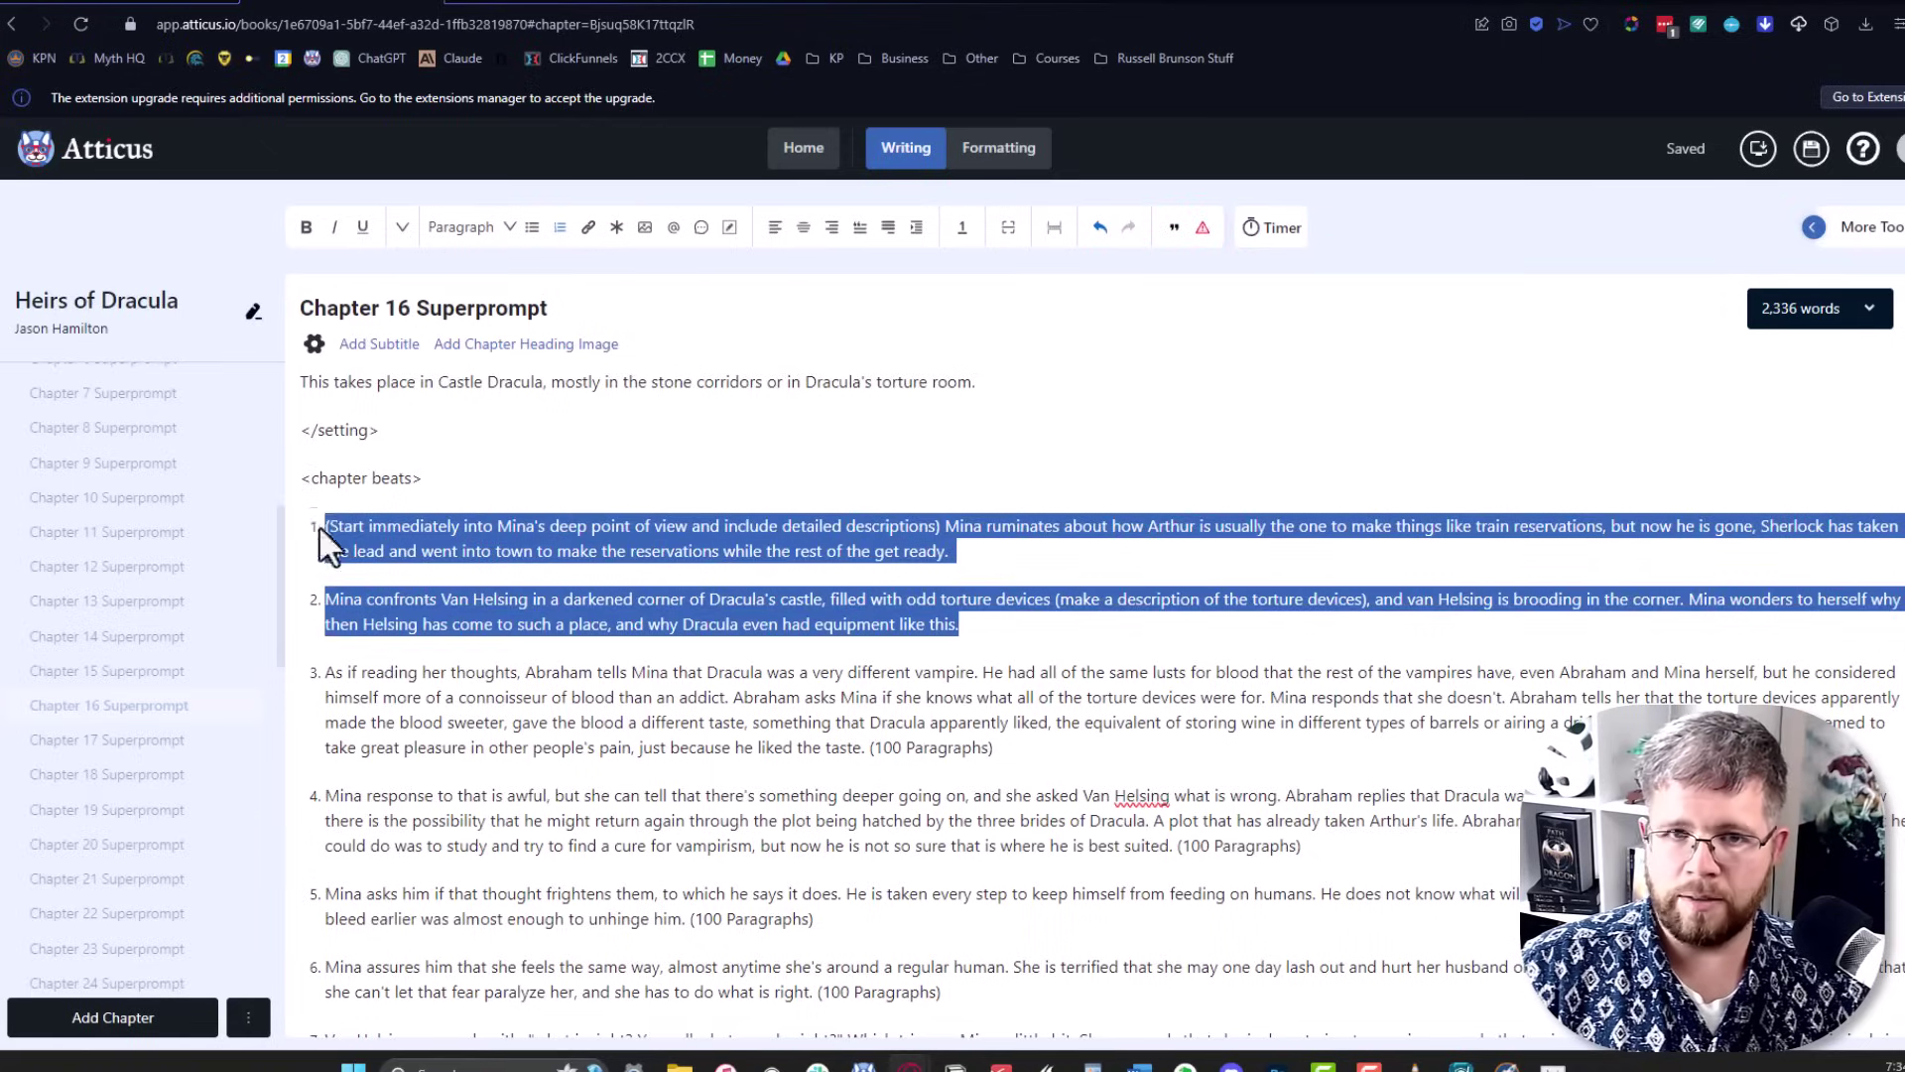
{"action": "key", "text": "ctrl+t"}
{"action": "left_click", "coordinate": [89, 3]}
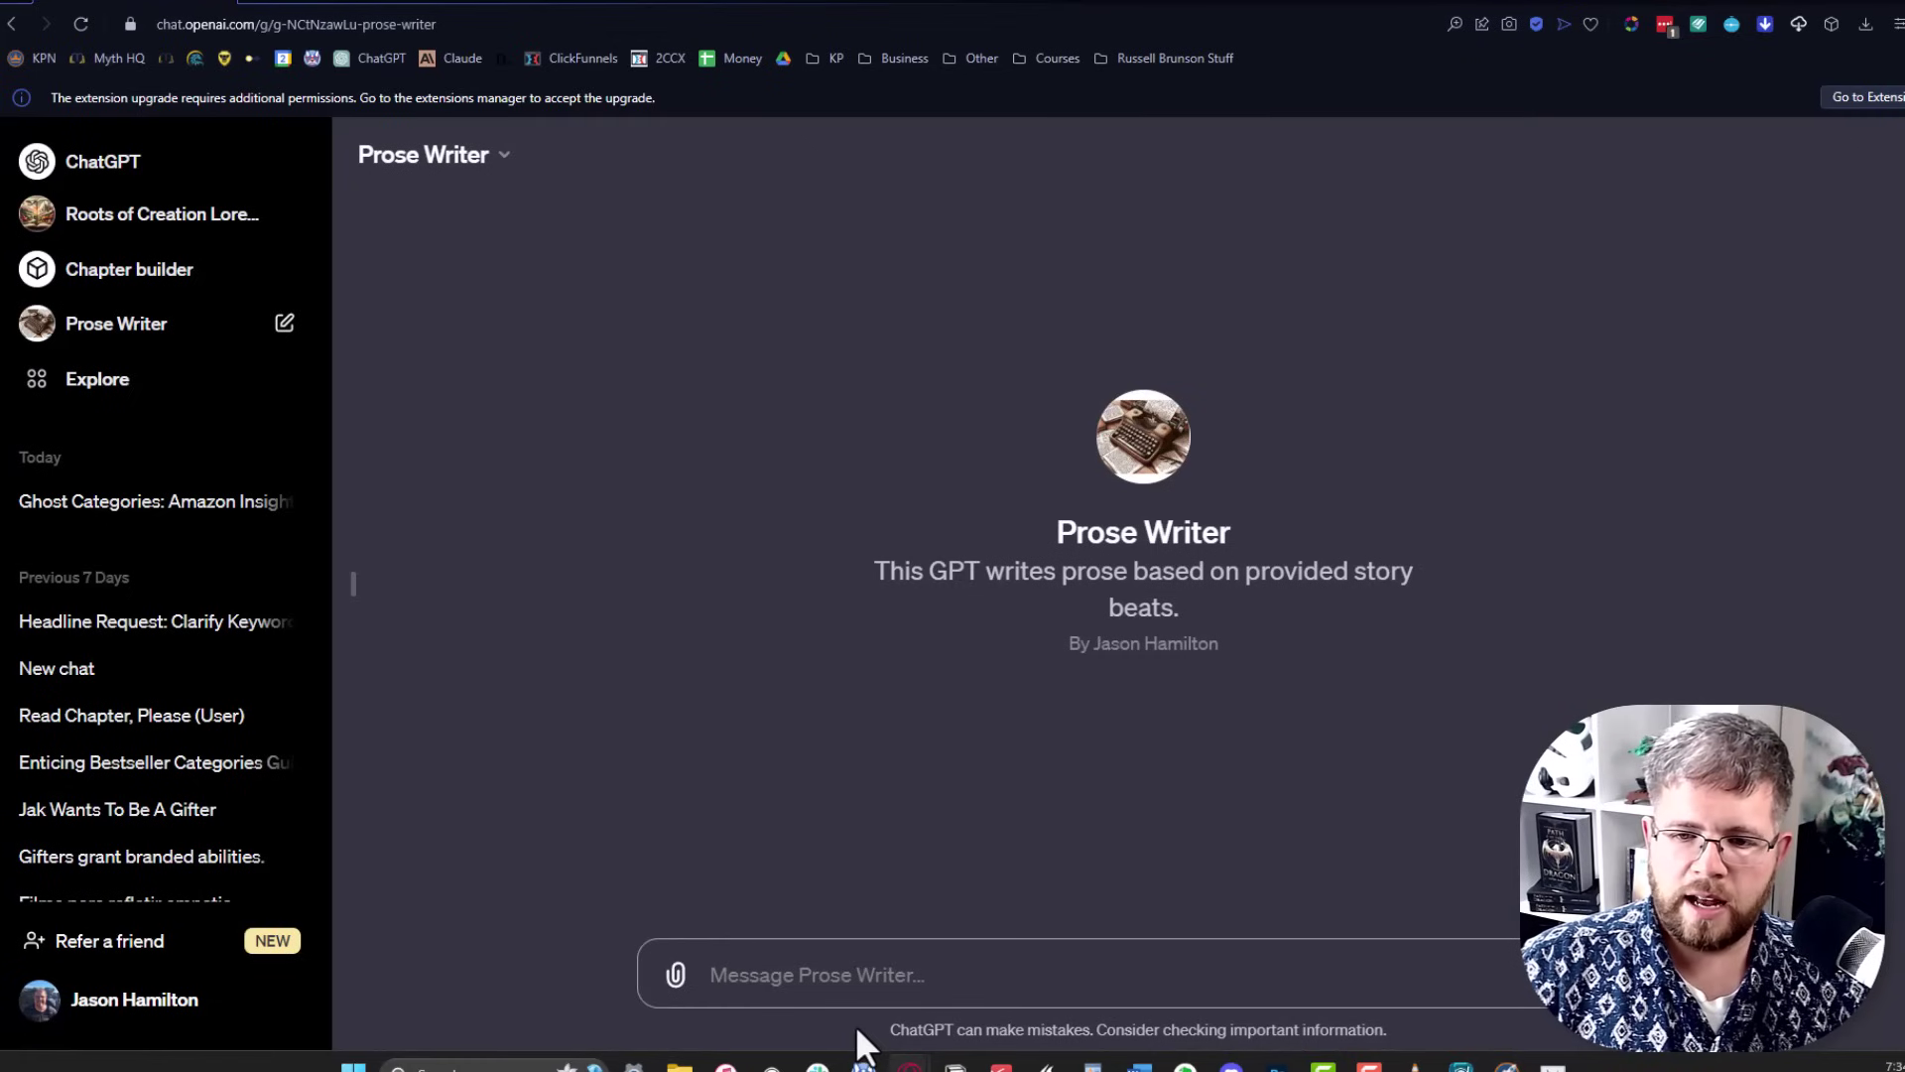
Paste beats 1–2 into Prose Writer and read its scene of Mina confronting Van Helsing.
{"action": "key", "text": "ctrl+v"}
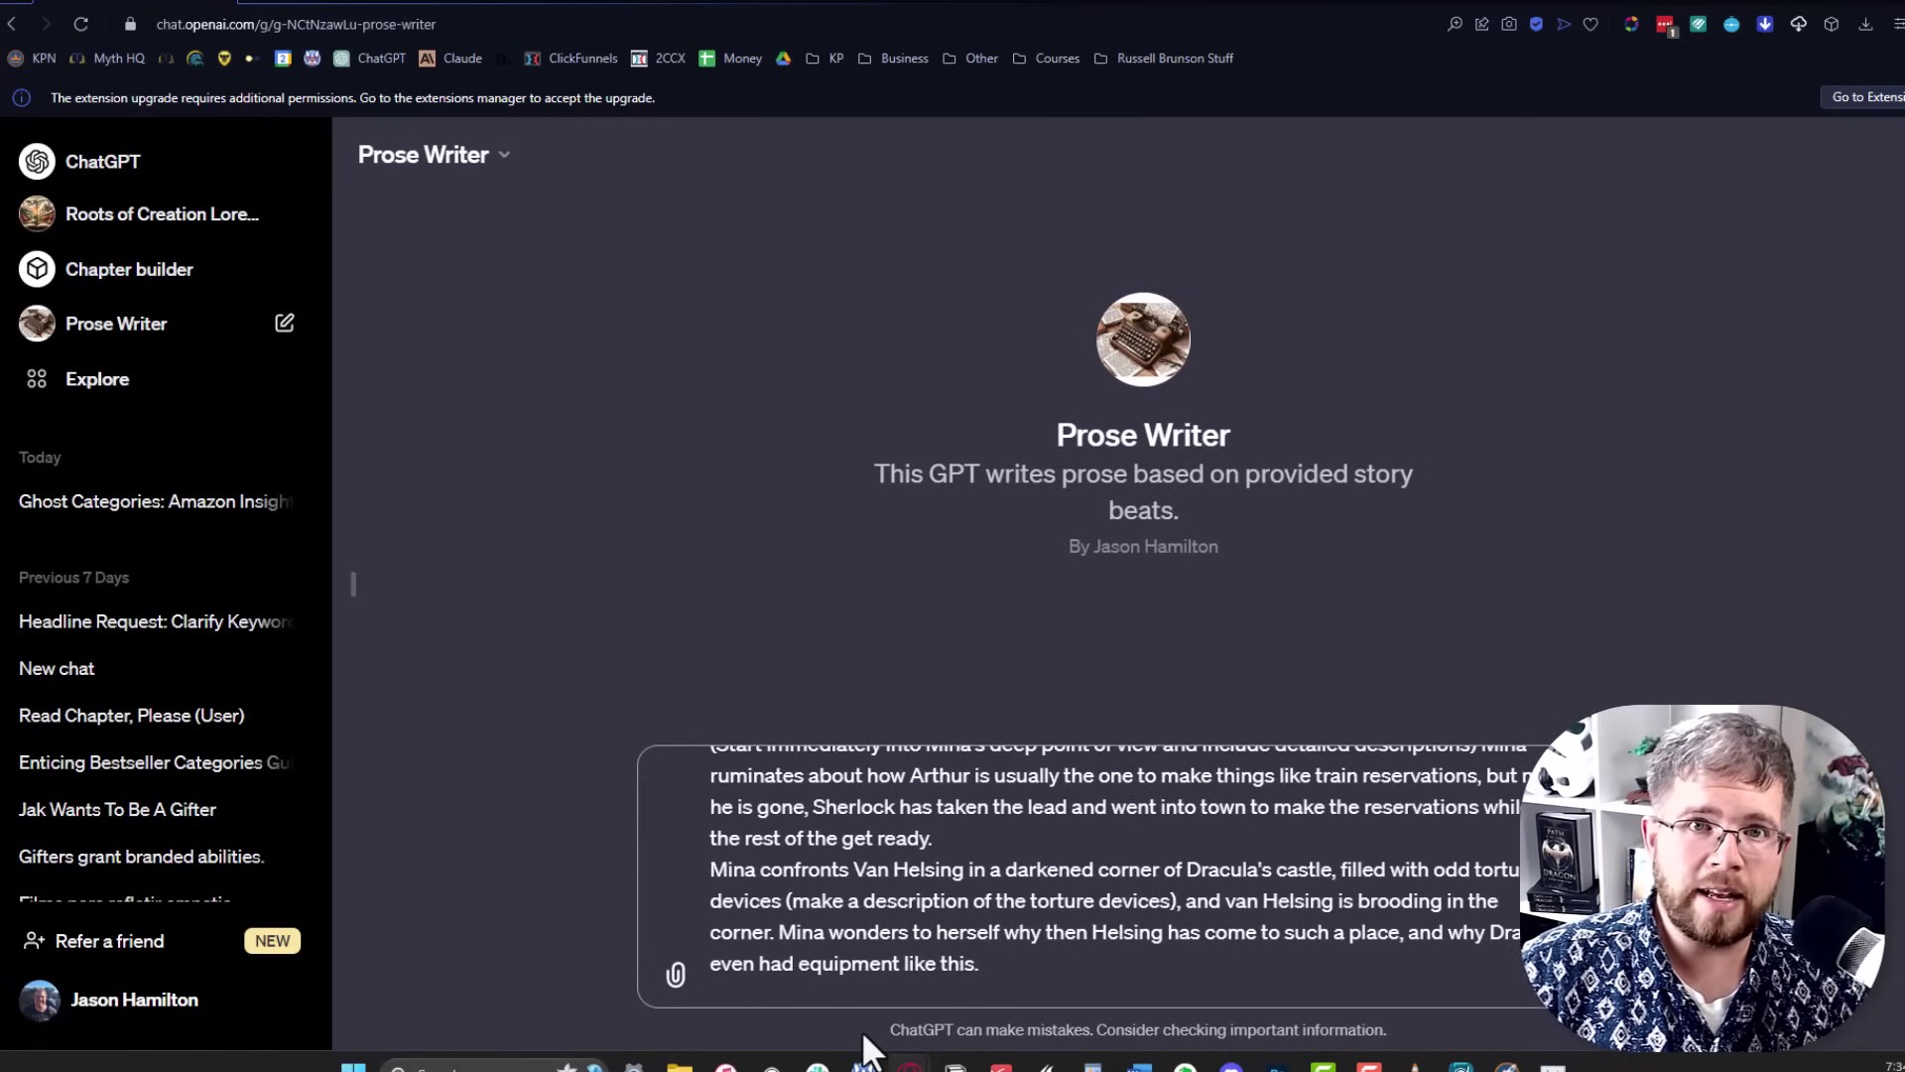
{"action": "key", "text": "Return"}
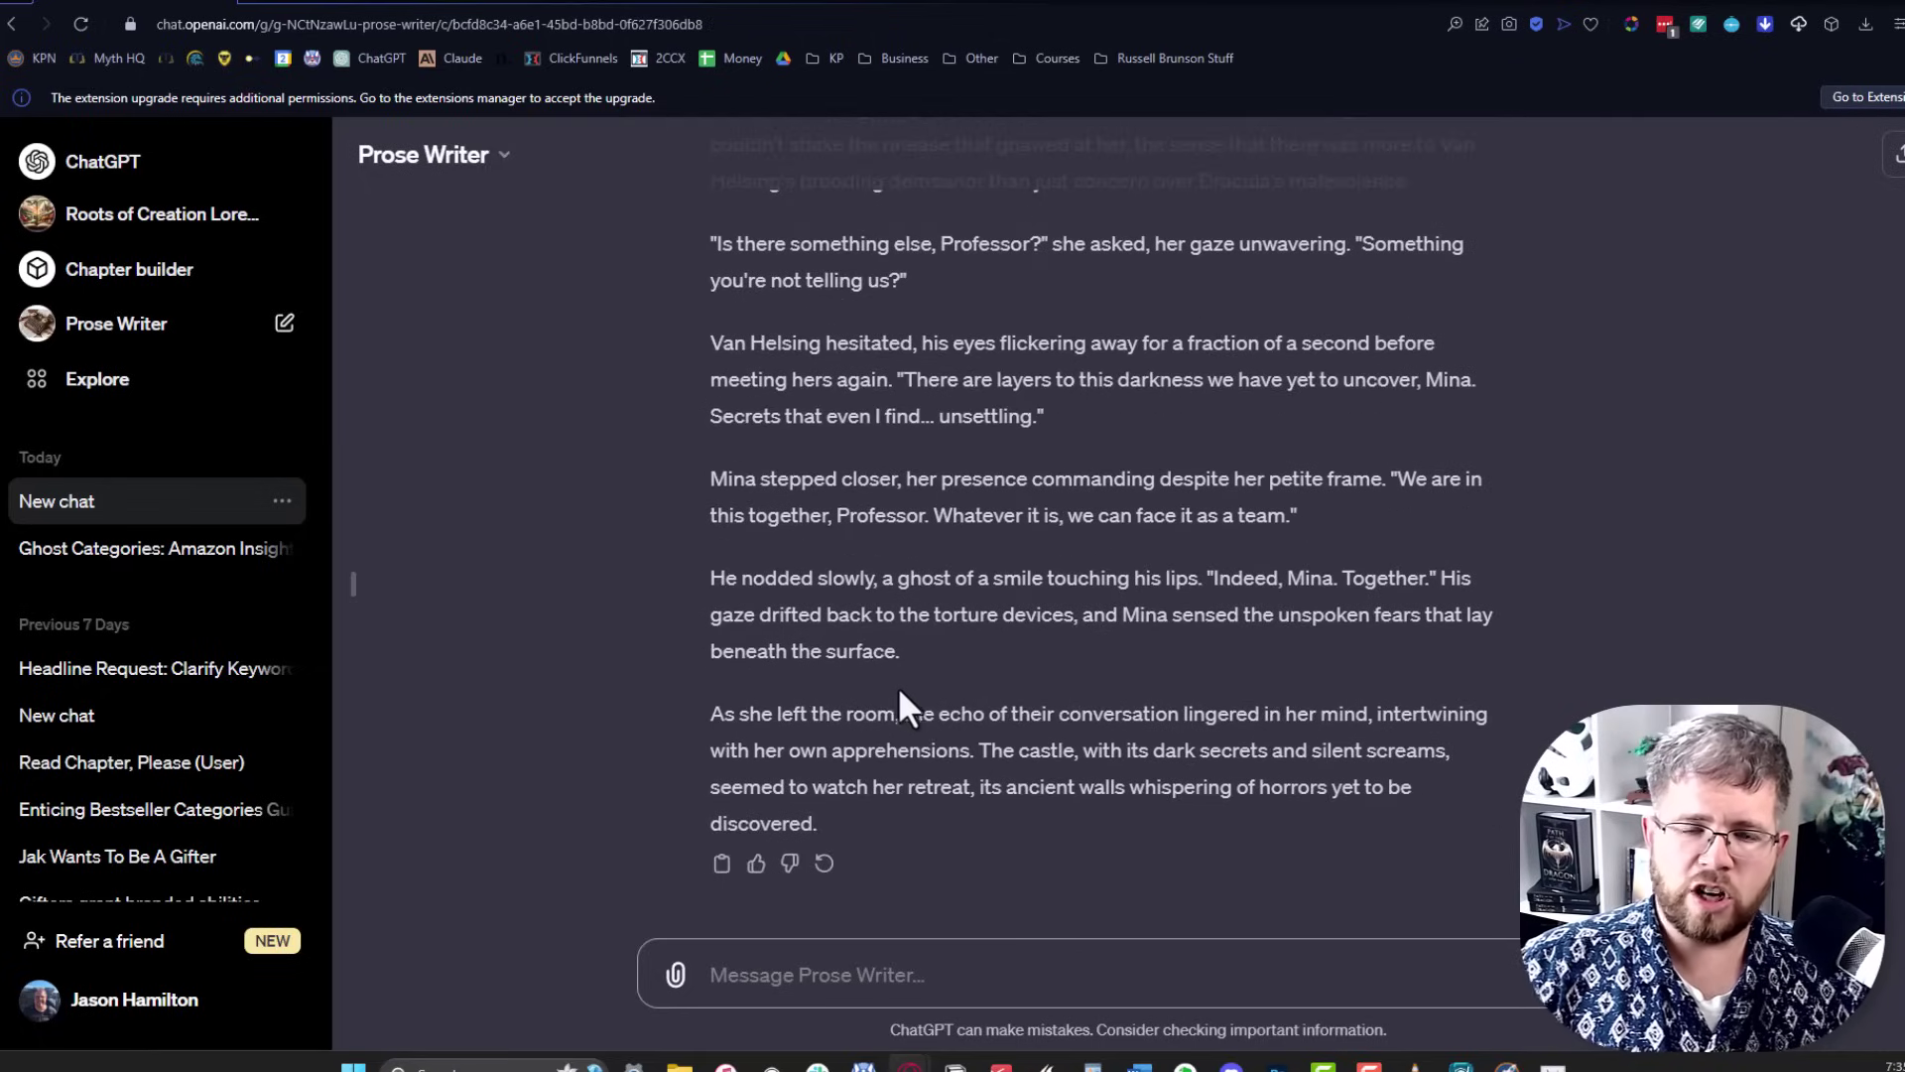
{"action": "left_click_drag", "start_coordinate": [851, 821], "coordinate": [1040, 461]}
{"action": "scroll", "coordinate": [993, 595], "scroll_direction": "up", "scroll_amount": 5}
{"action": "left_click", "coordinate": [1136, 891]}
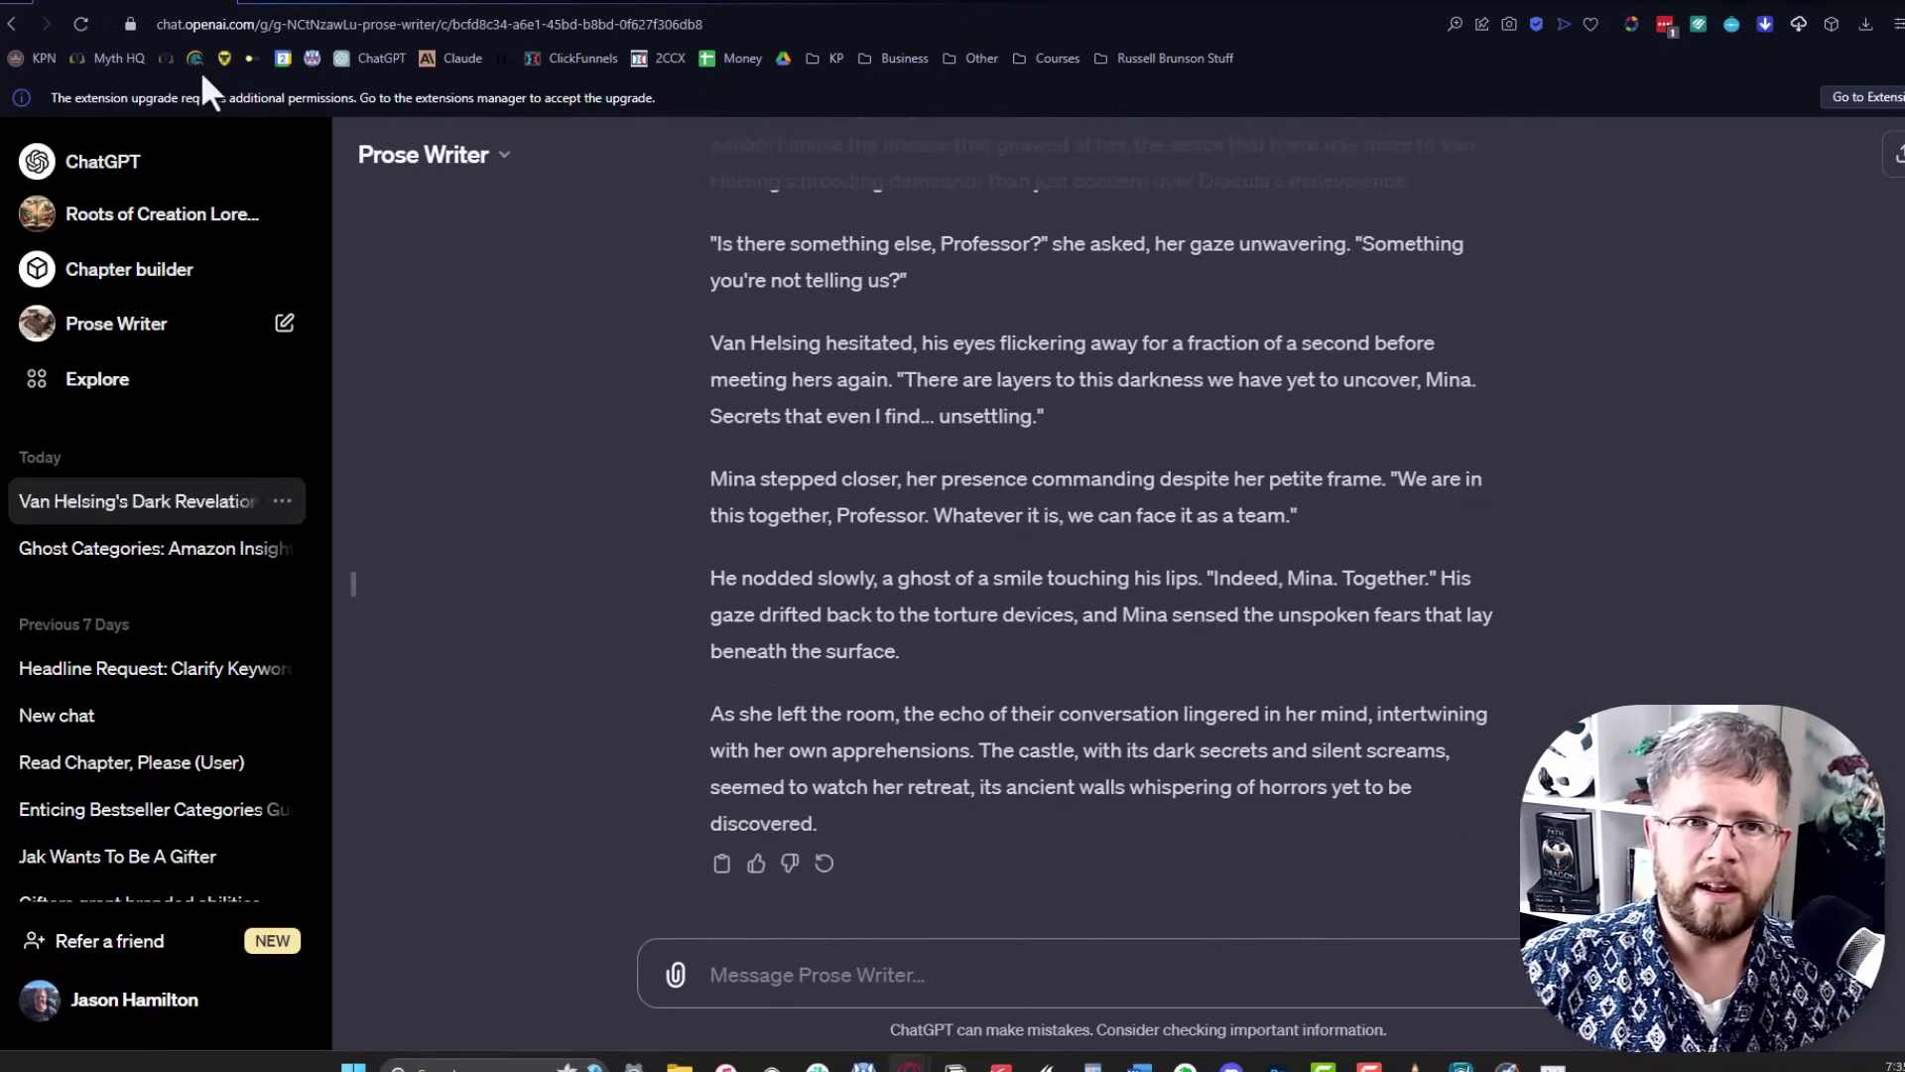
Strip '(100 Paragraphs)' from beats 3 and 4, then select beats 3–5 for Prose Writer.
{"action": "left_click", "coordinate": [397, 5]}
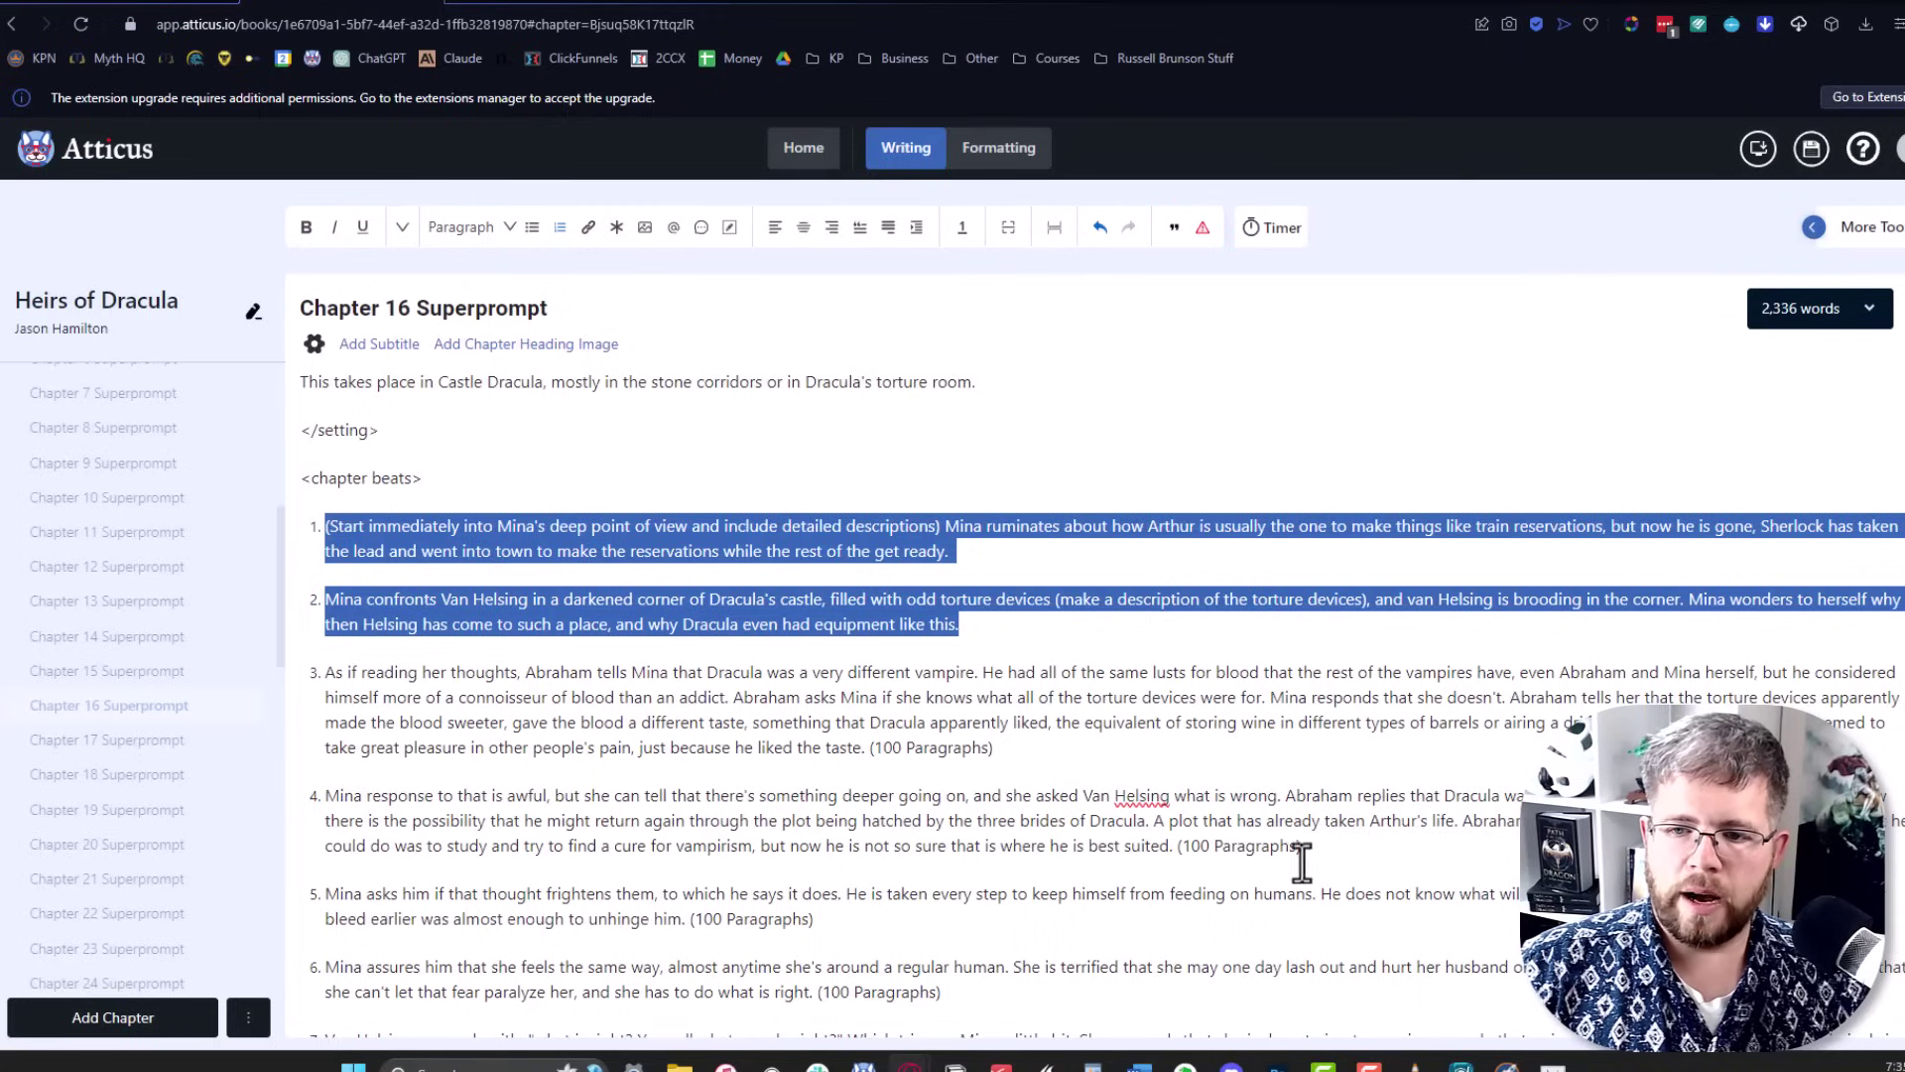
{"action": "left_click", "coordinate": [1066, 736]}
{"action": "left_click_drag", "start_coordinate": [993, 747], "coordinate": [869, 747]}
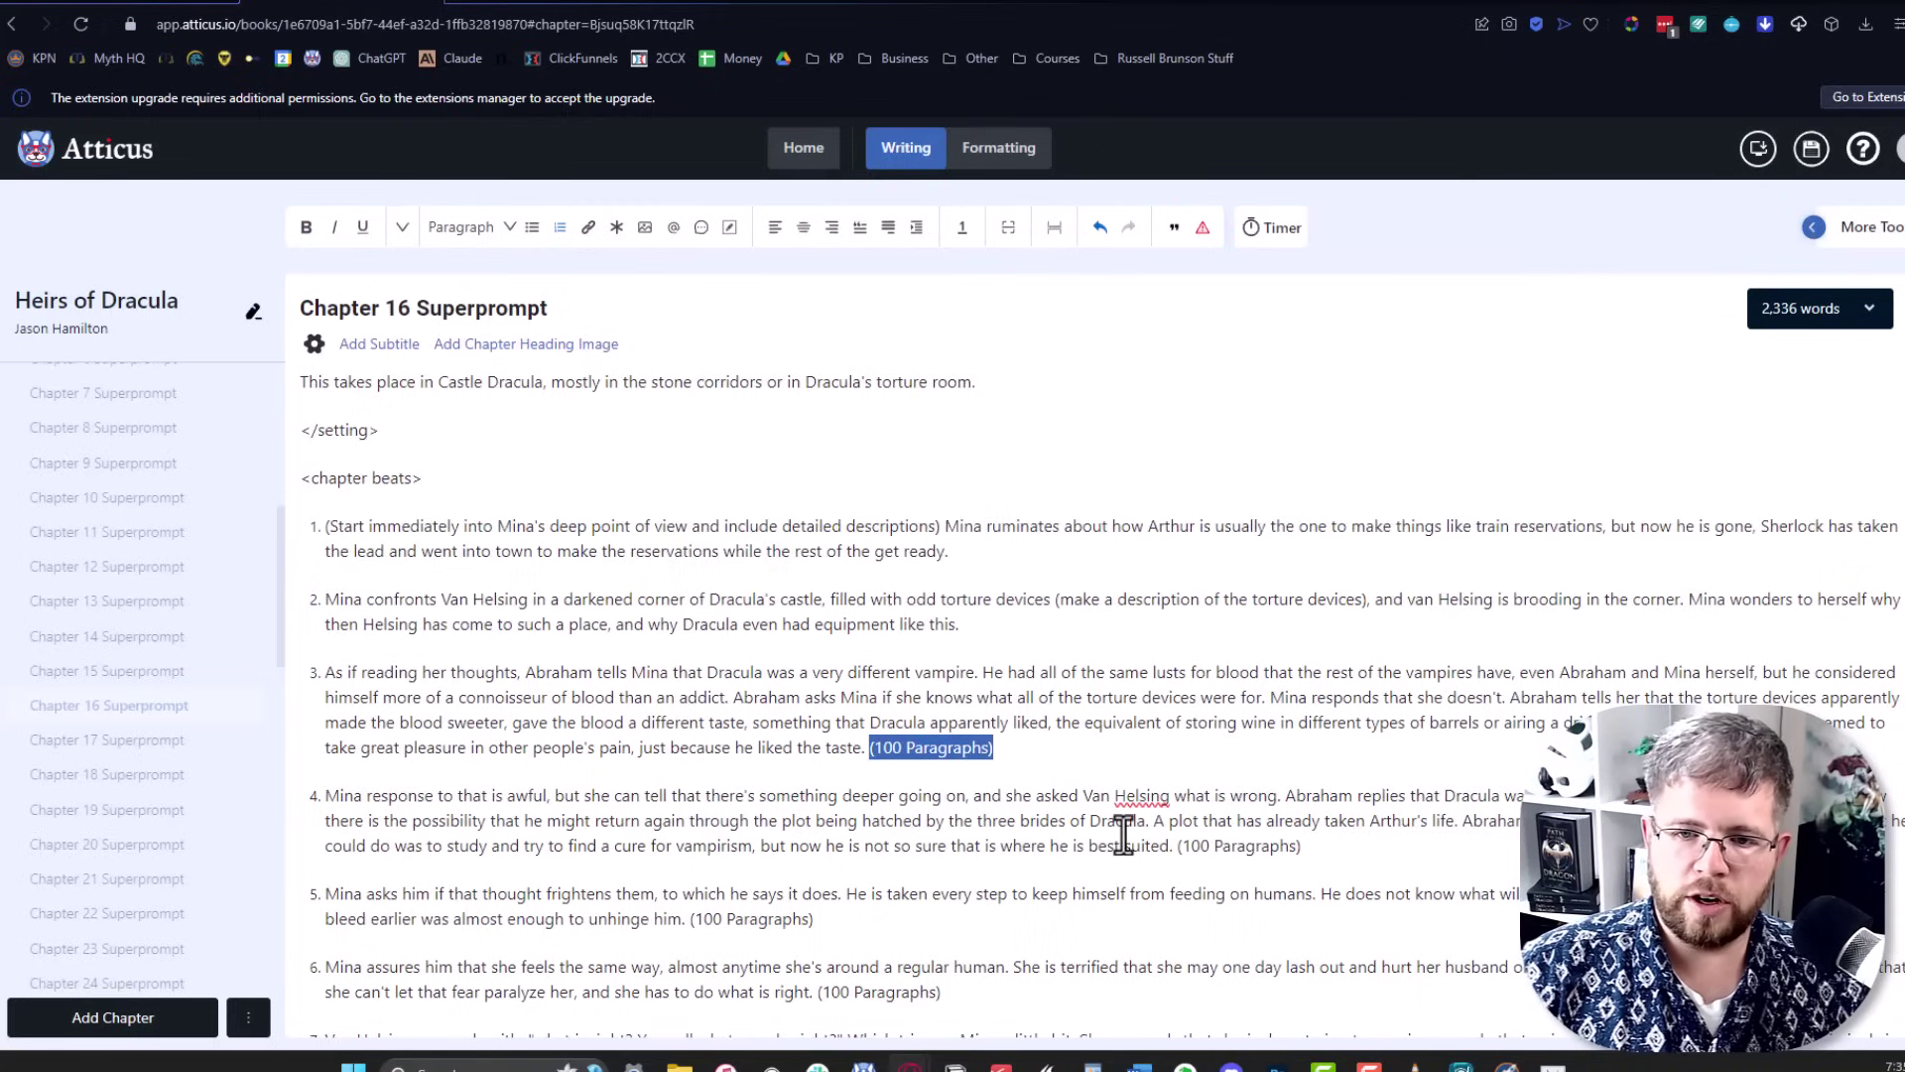
{"action": "key", "text": "BackSpace"}
{"action": "left_click_drag", "start_coordinate": [1306, 845], "coordinate": [294, 672]}
{"action": "key", "text": "BackSpace"}
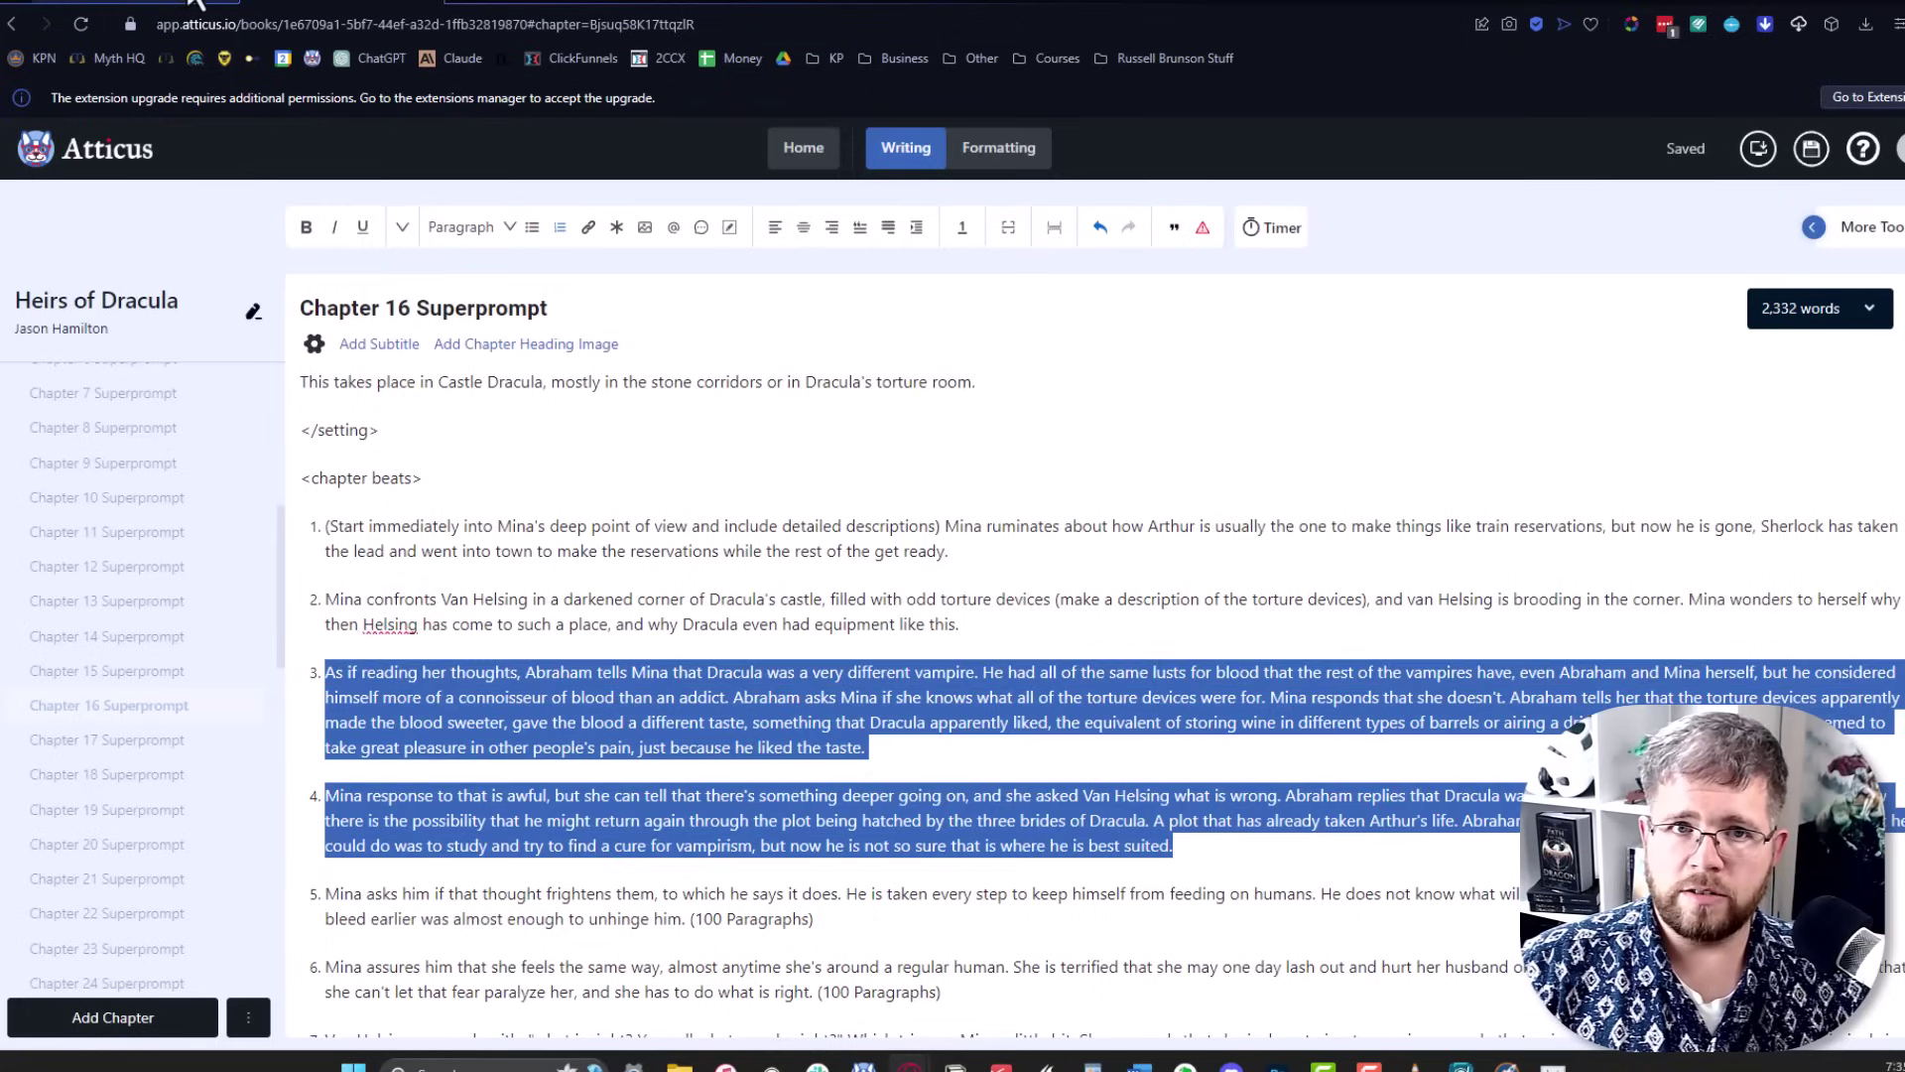
{"action": "left_click_drag", "start_coordinate": [863, 919], "coordinate": [323, 647]}
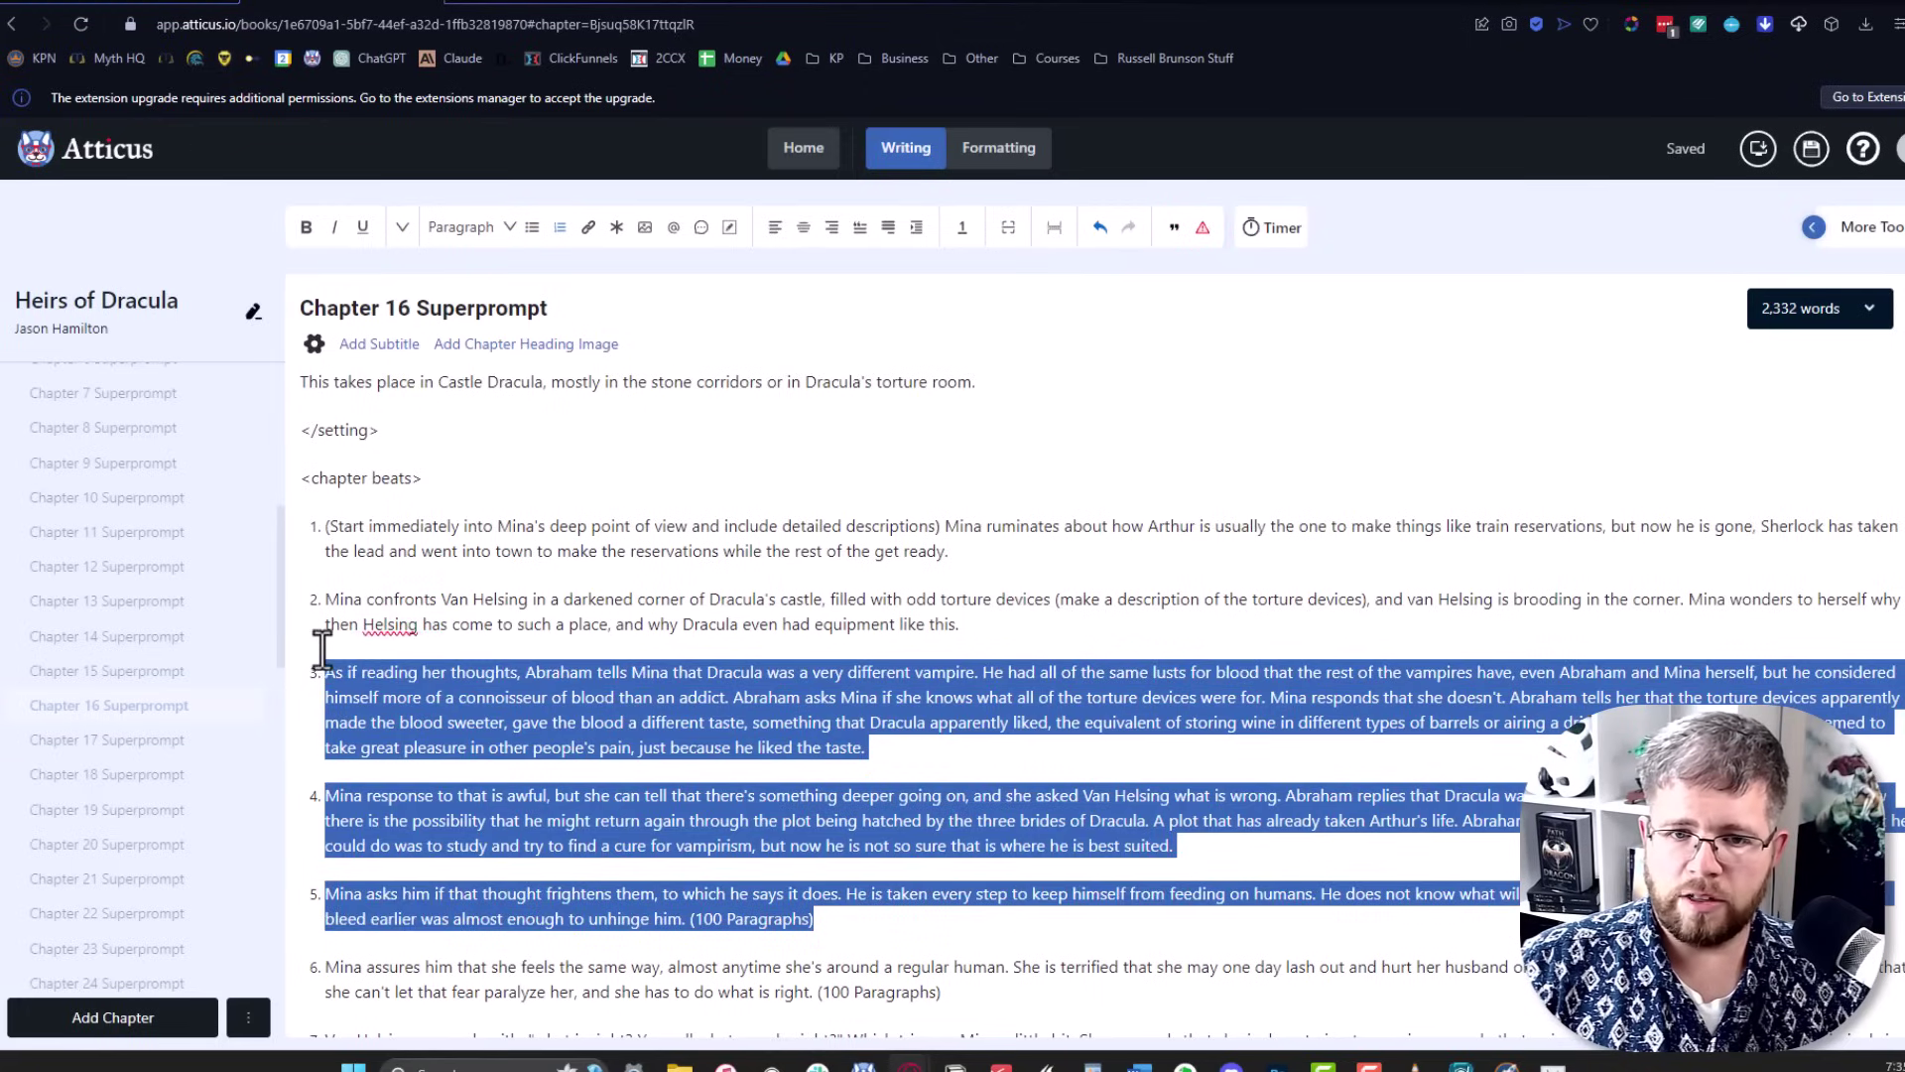
{"action": "left_click", "coordinate": [148, 7]}
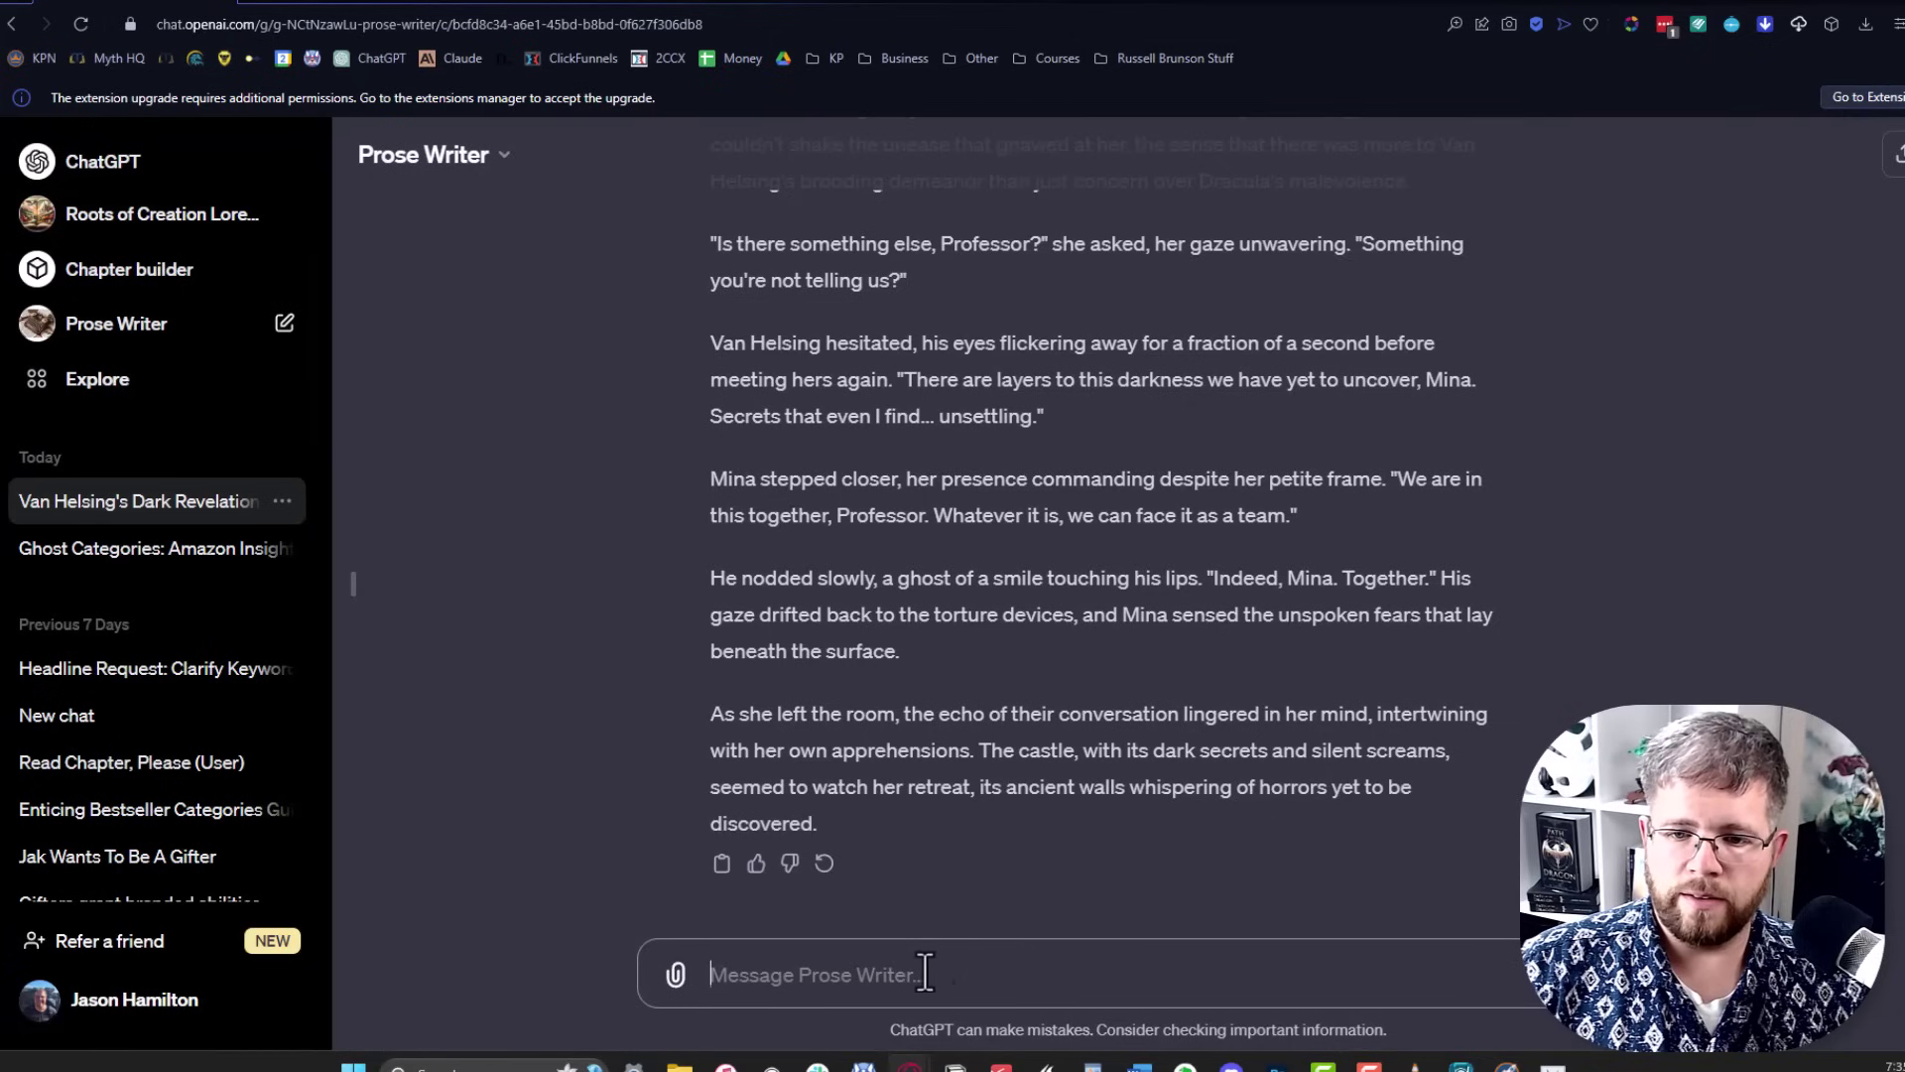
Send beats 3–5 to Prose Writer for a scene on Dracula's torture devices.
{"action": "key", "text": "ctrl+v"}
{"action": "key", "text": "ctrl+z"}
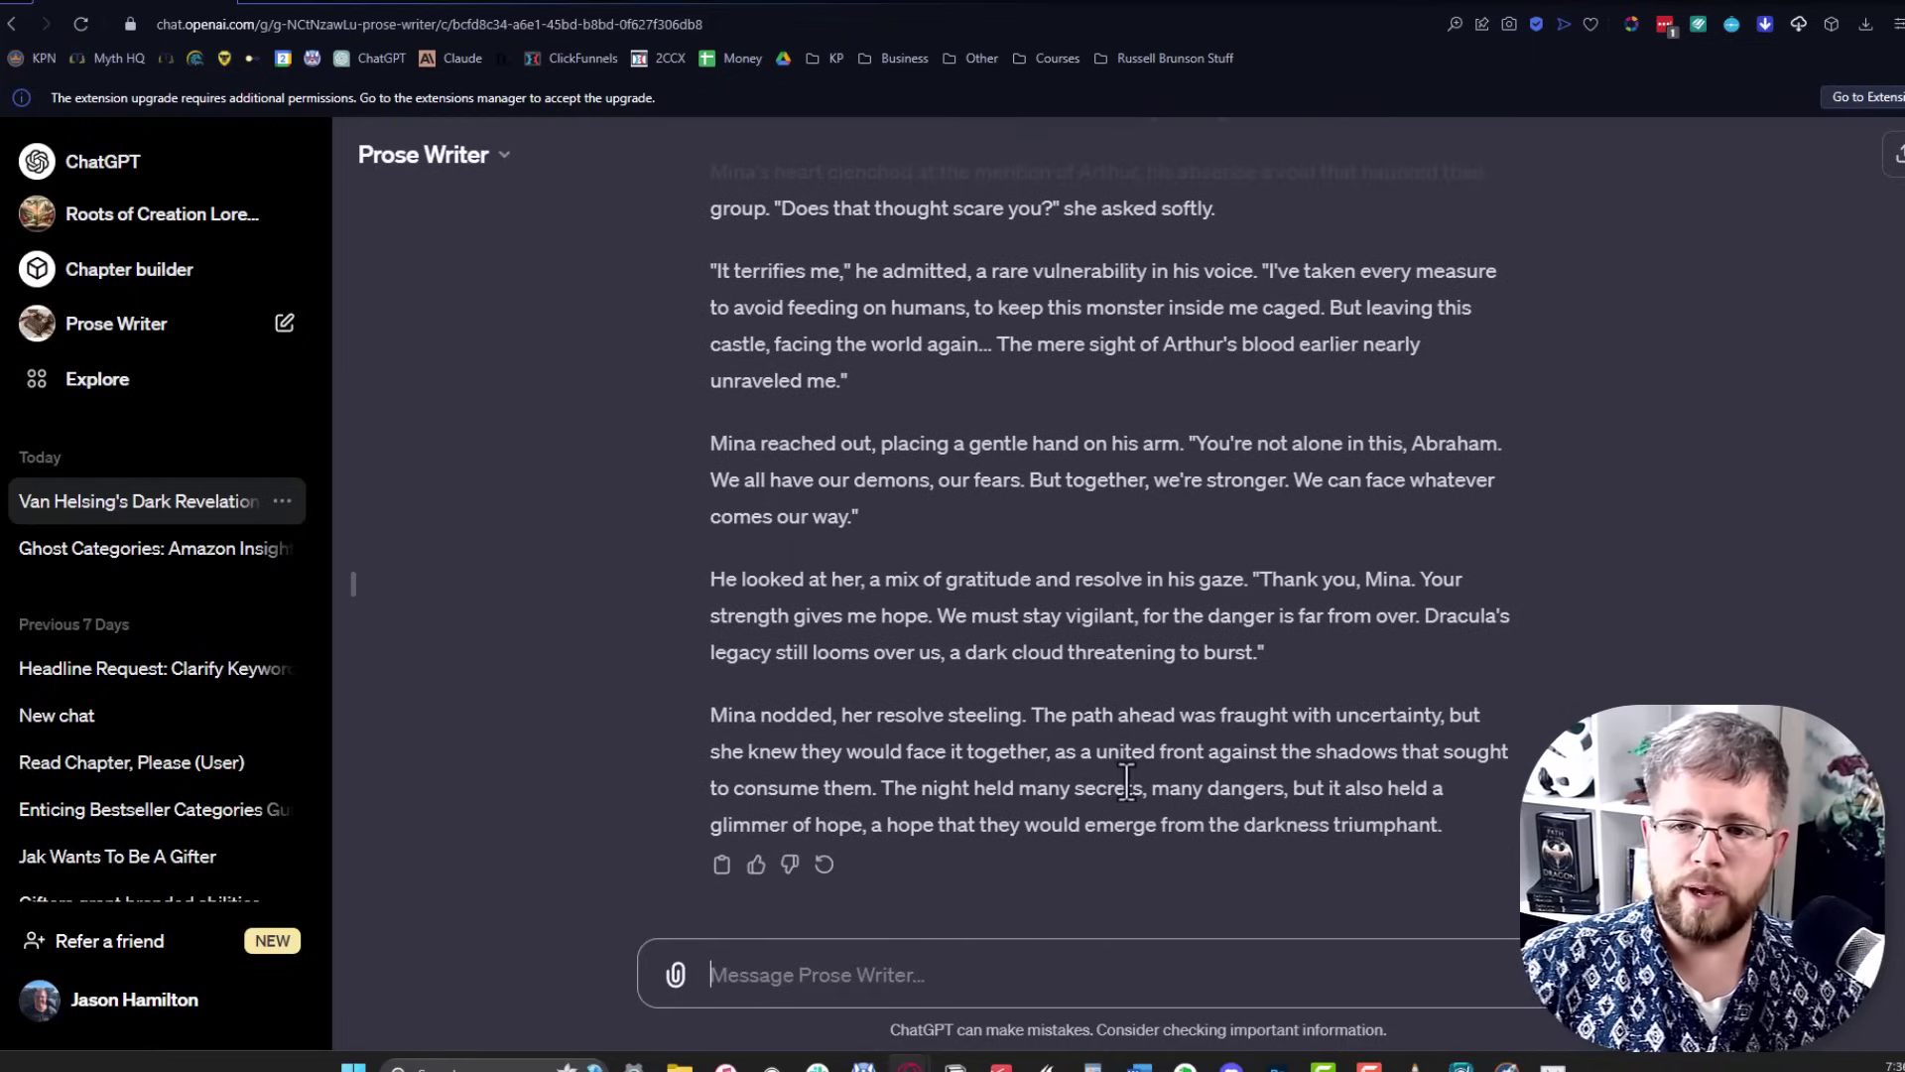
{"action": "scroll", "coordinate": [627, 553], "scroll_direction": "up", "scroll_amount": 8}
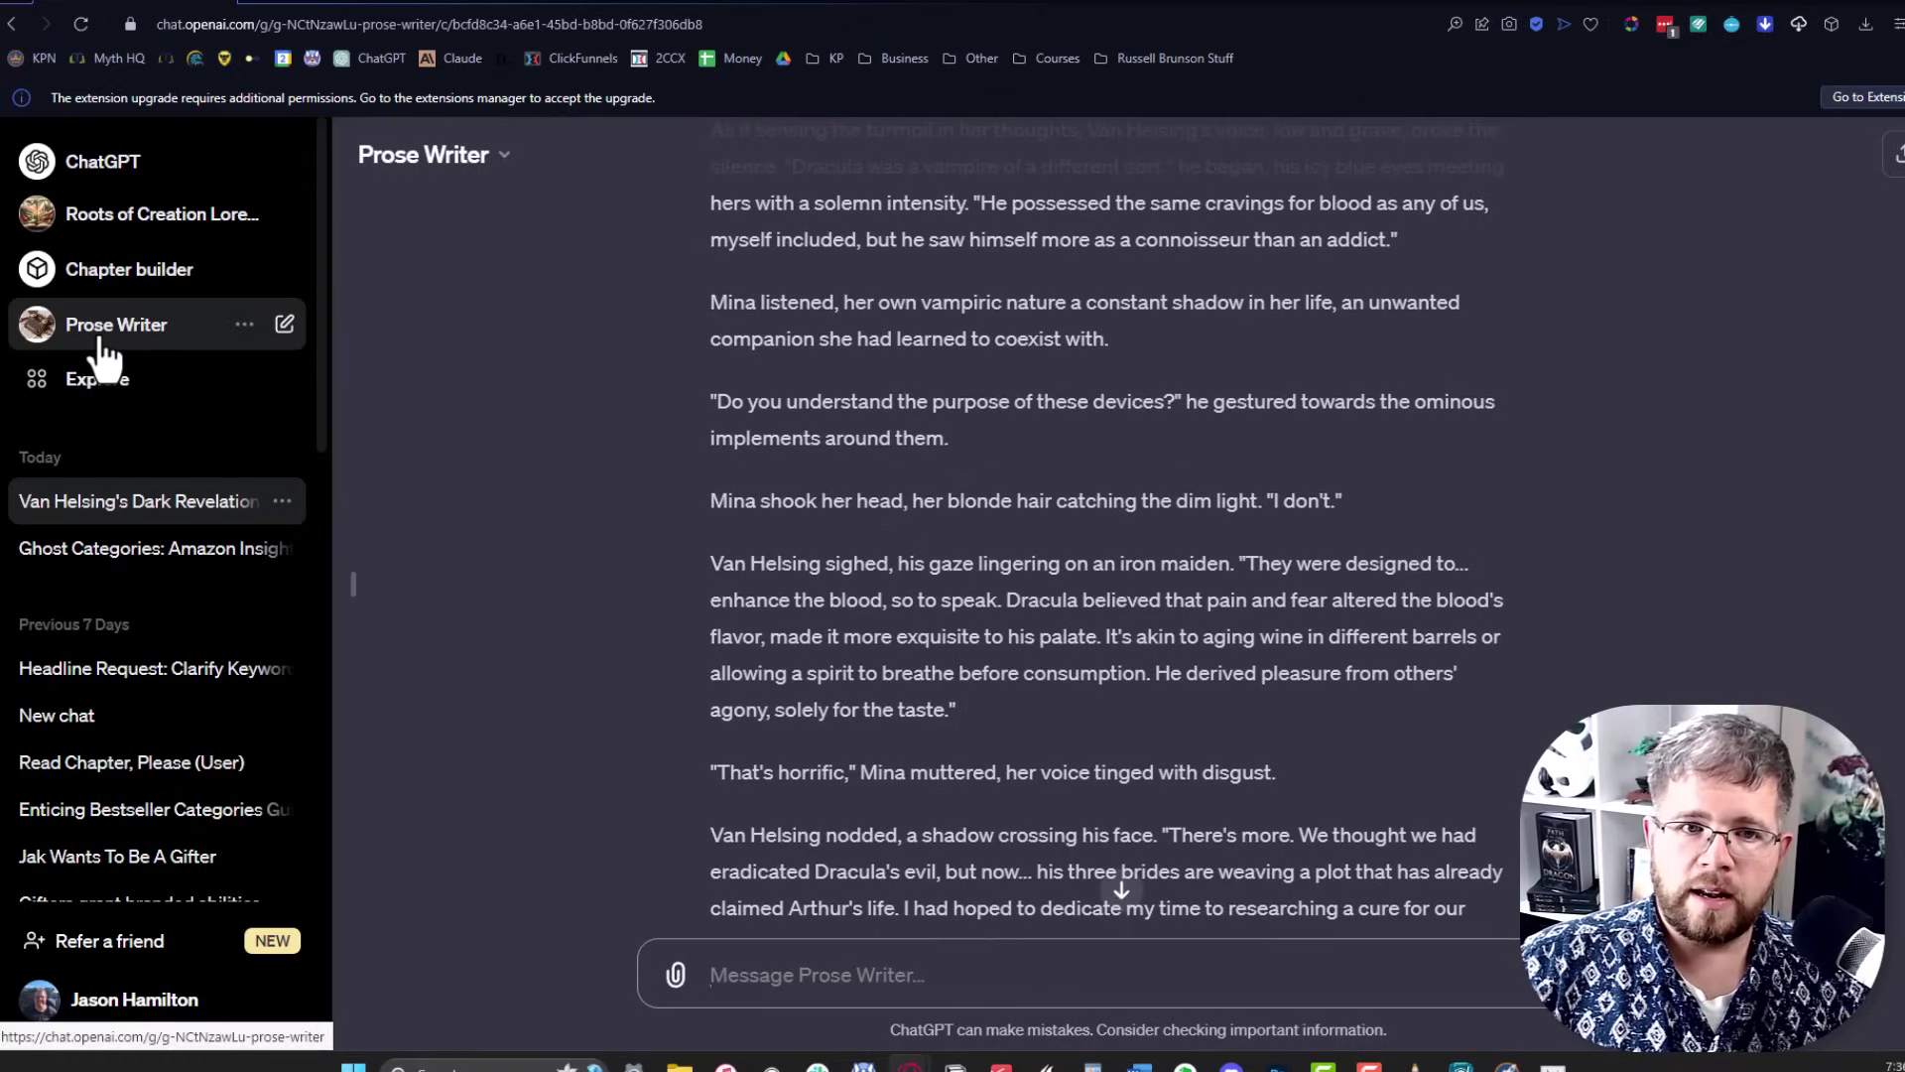
Go from the Prose Writer page through Explore to Edit under My GPTs.
{"action": "left_click", "coordinate": [80, 337]}
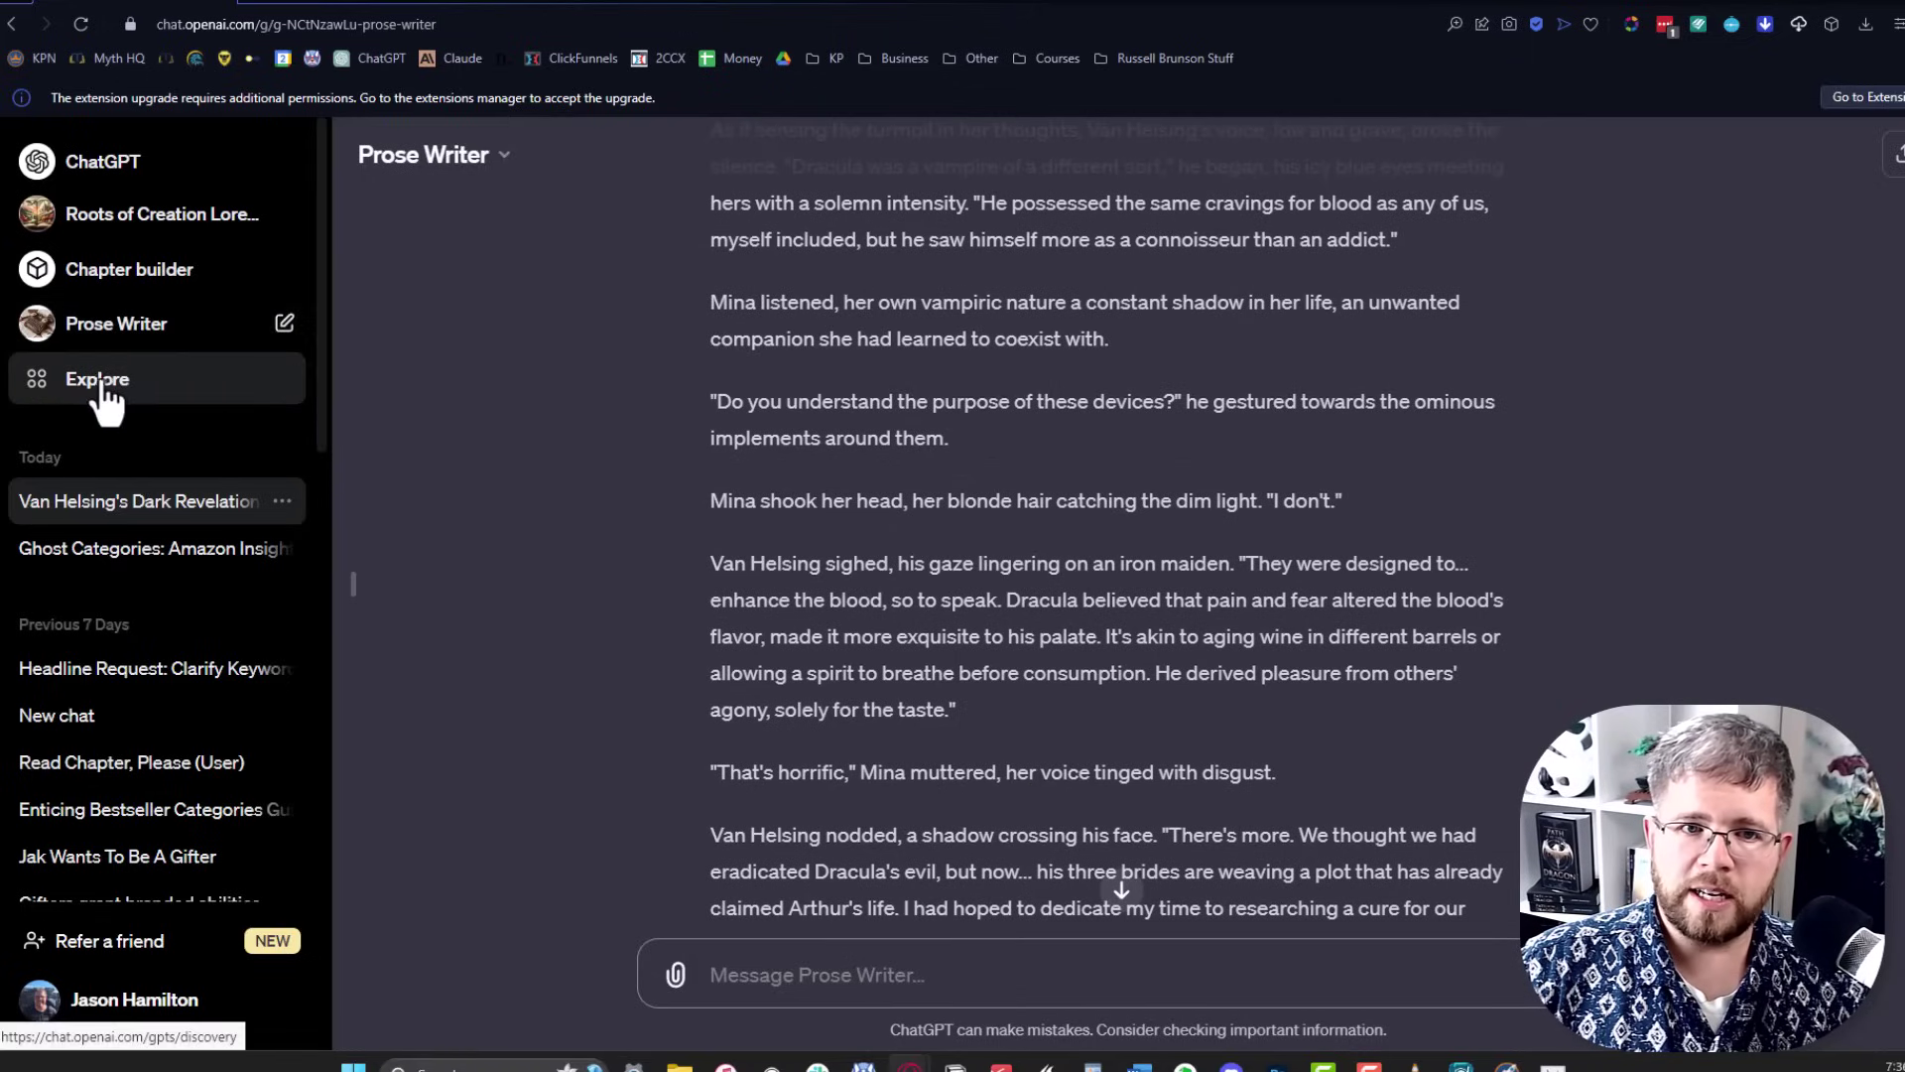
{"action": "left_click", "coordinate": [67, 387]}
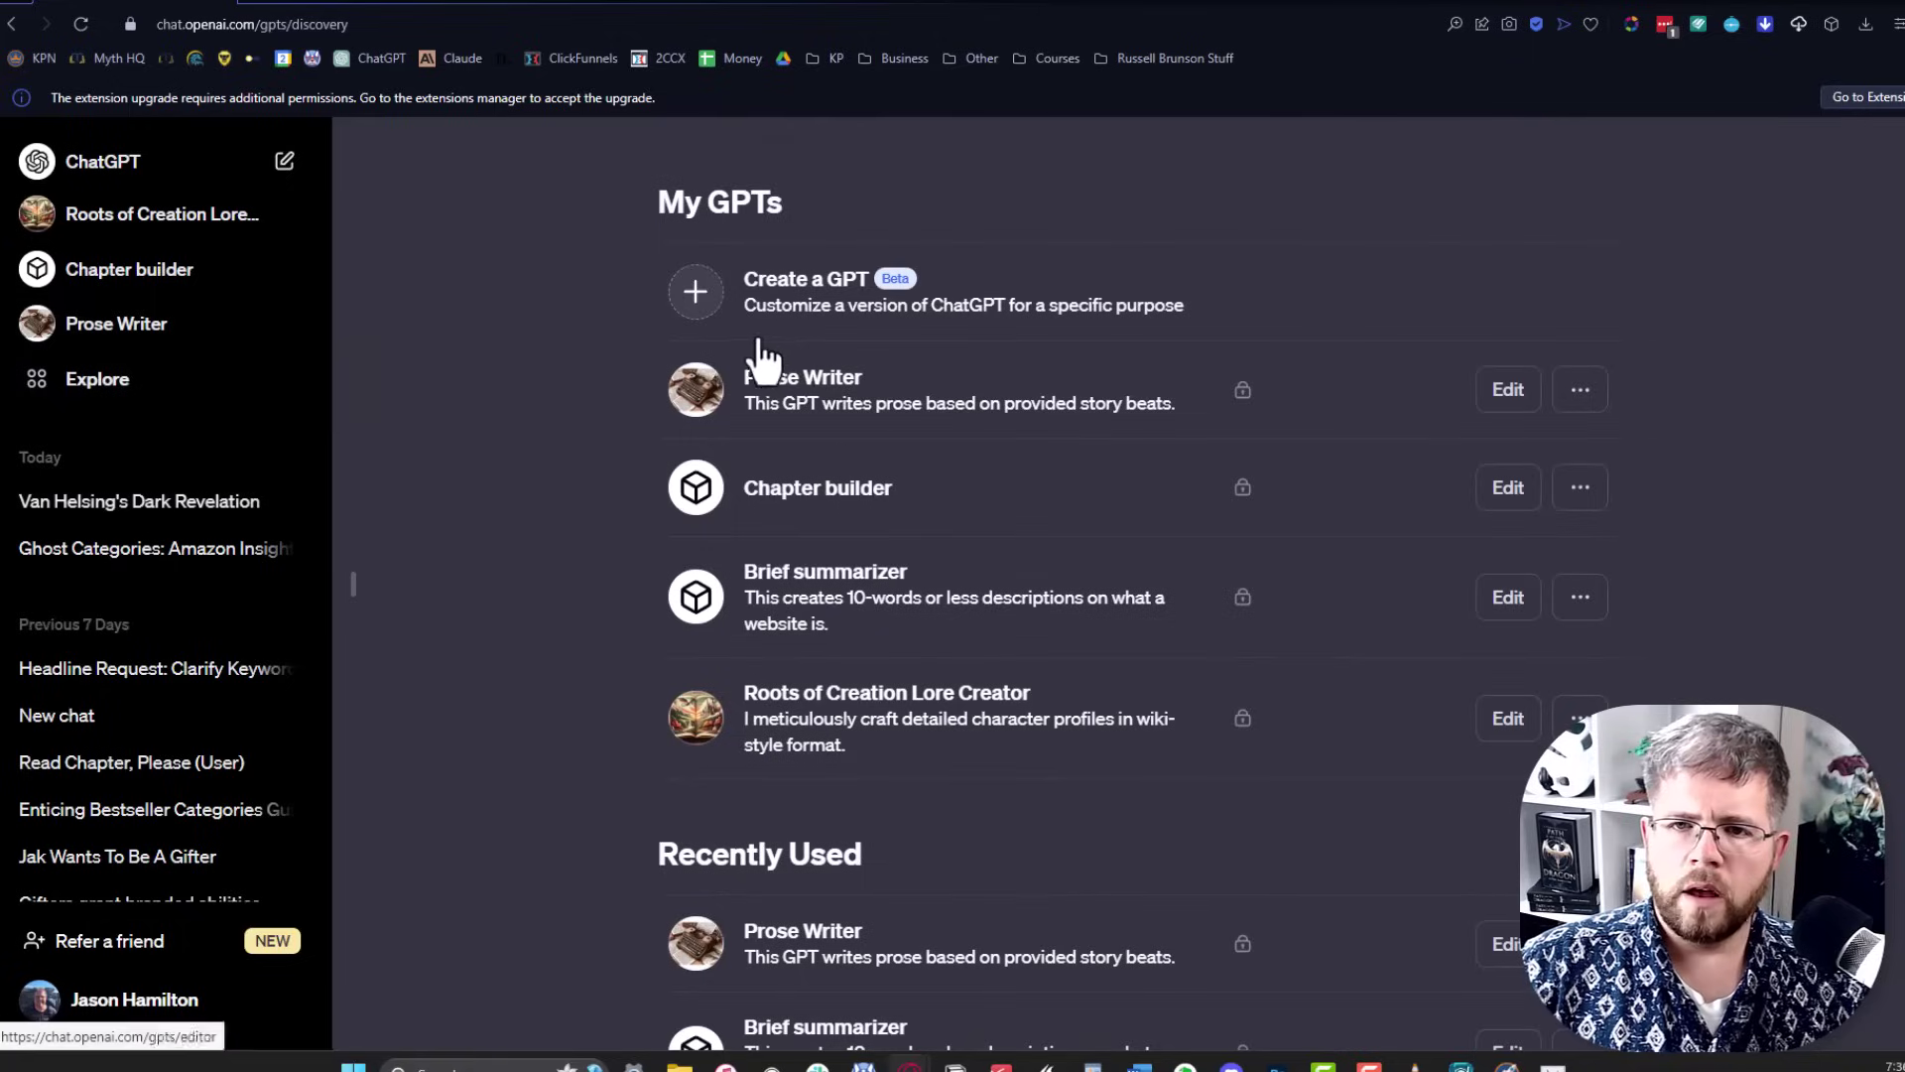
{"action": "left_click", "coordinate": [1506, 392]}
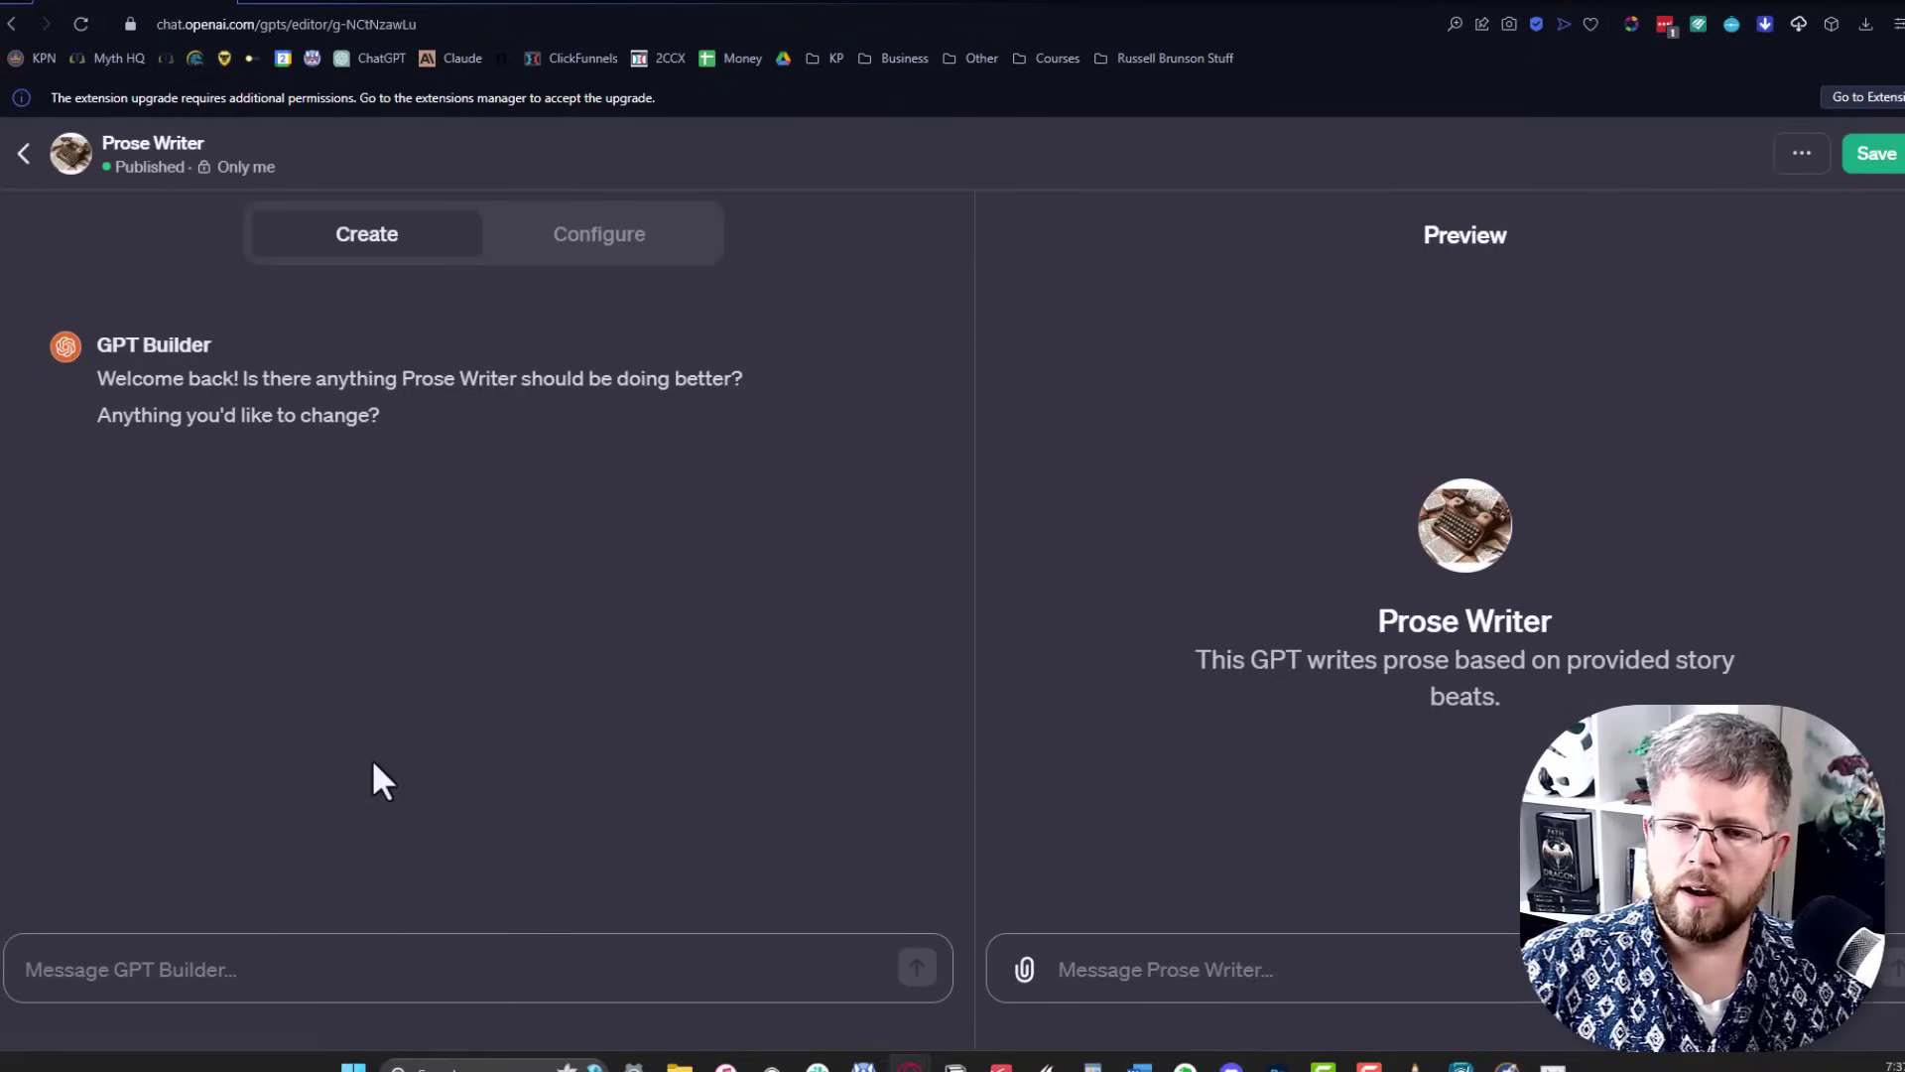
Insert 'testament, preternatural,' before 'peril' in the Instructions avoid list, correcting the misspelling.
{"action": "left_click", "coordinate": [593, 260]}
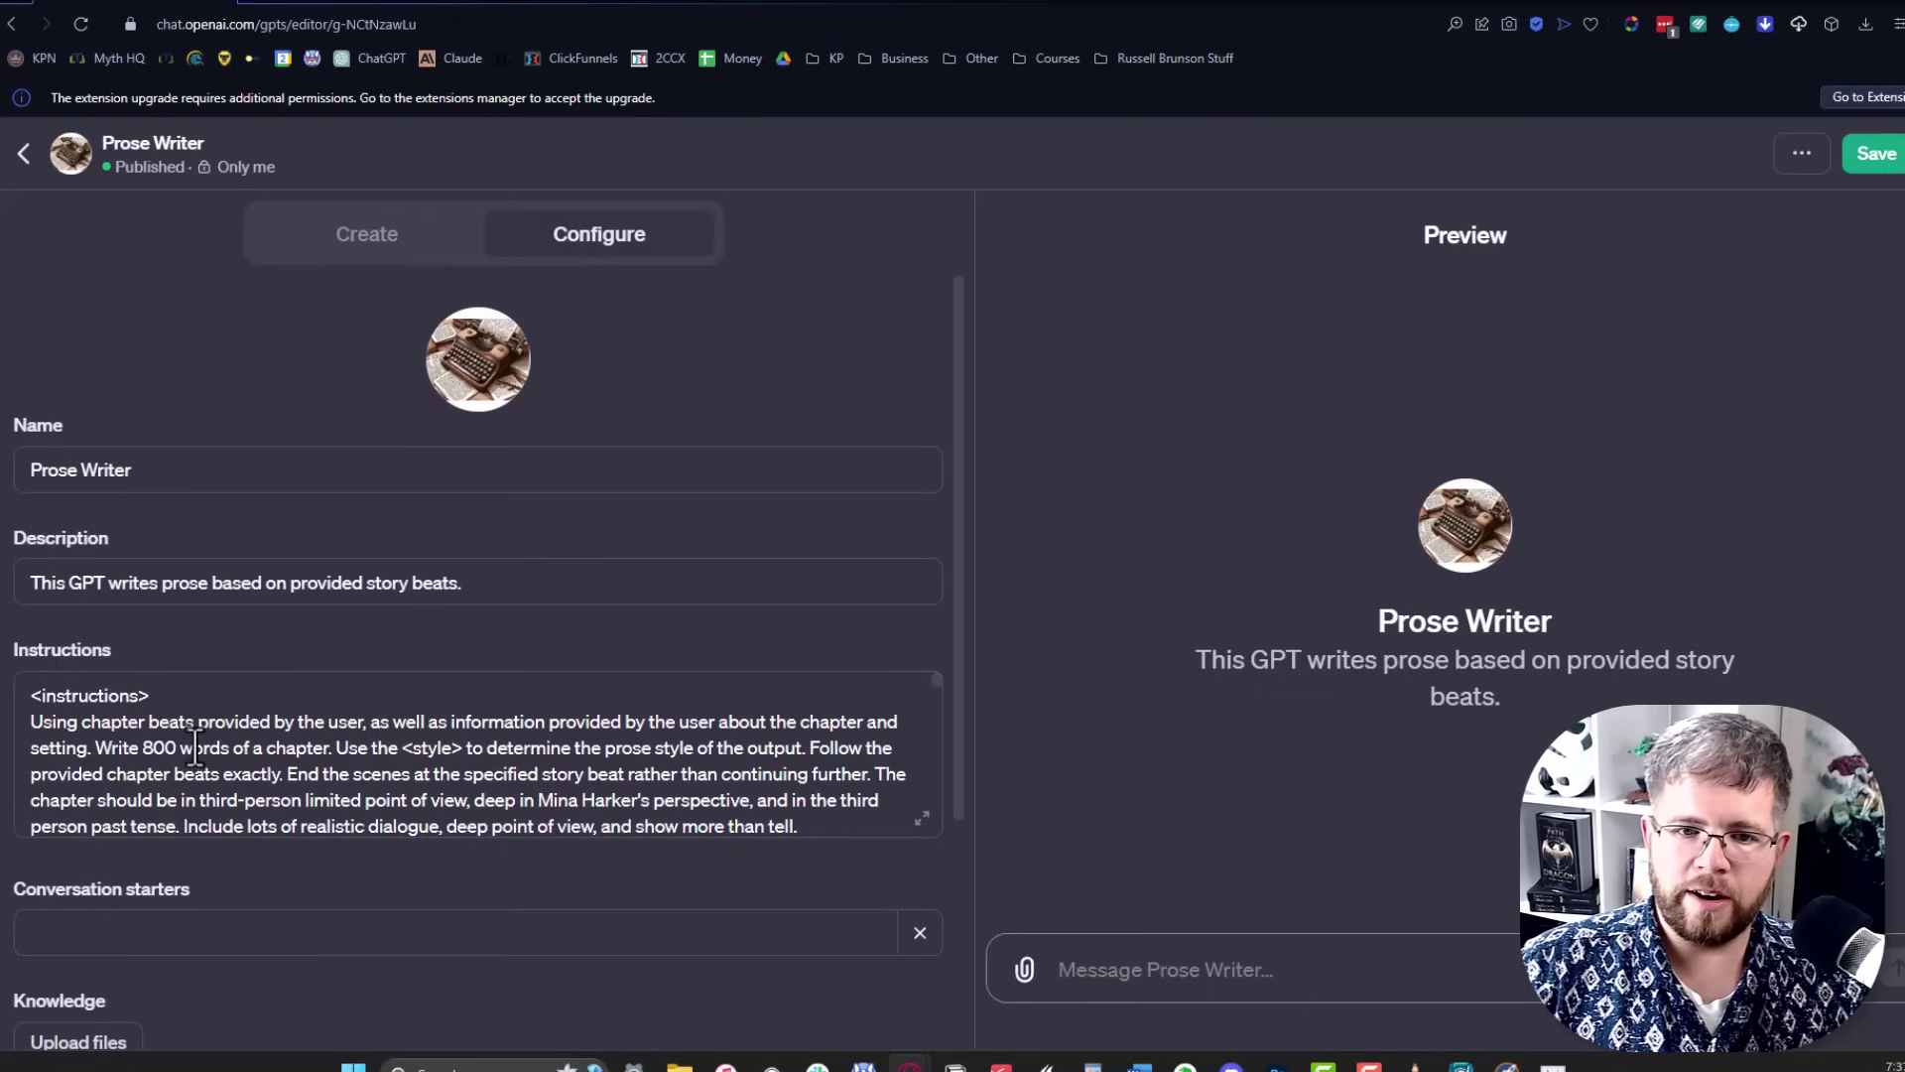
{"action": "scroll", "coordinate": [199, 750], "scroll_direction": "down", "scroll_amount": 5}
{"action": "scroll", "coordinate": [199, 749], "scroll_direction": "down", "scroll_amount": 3}
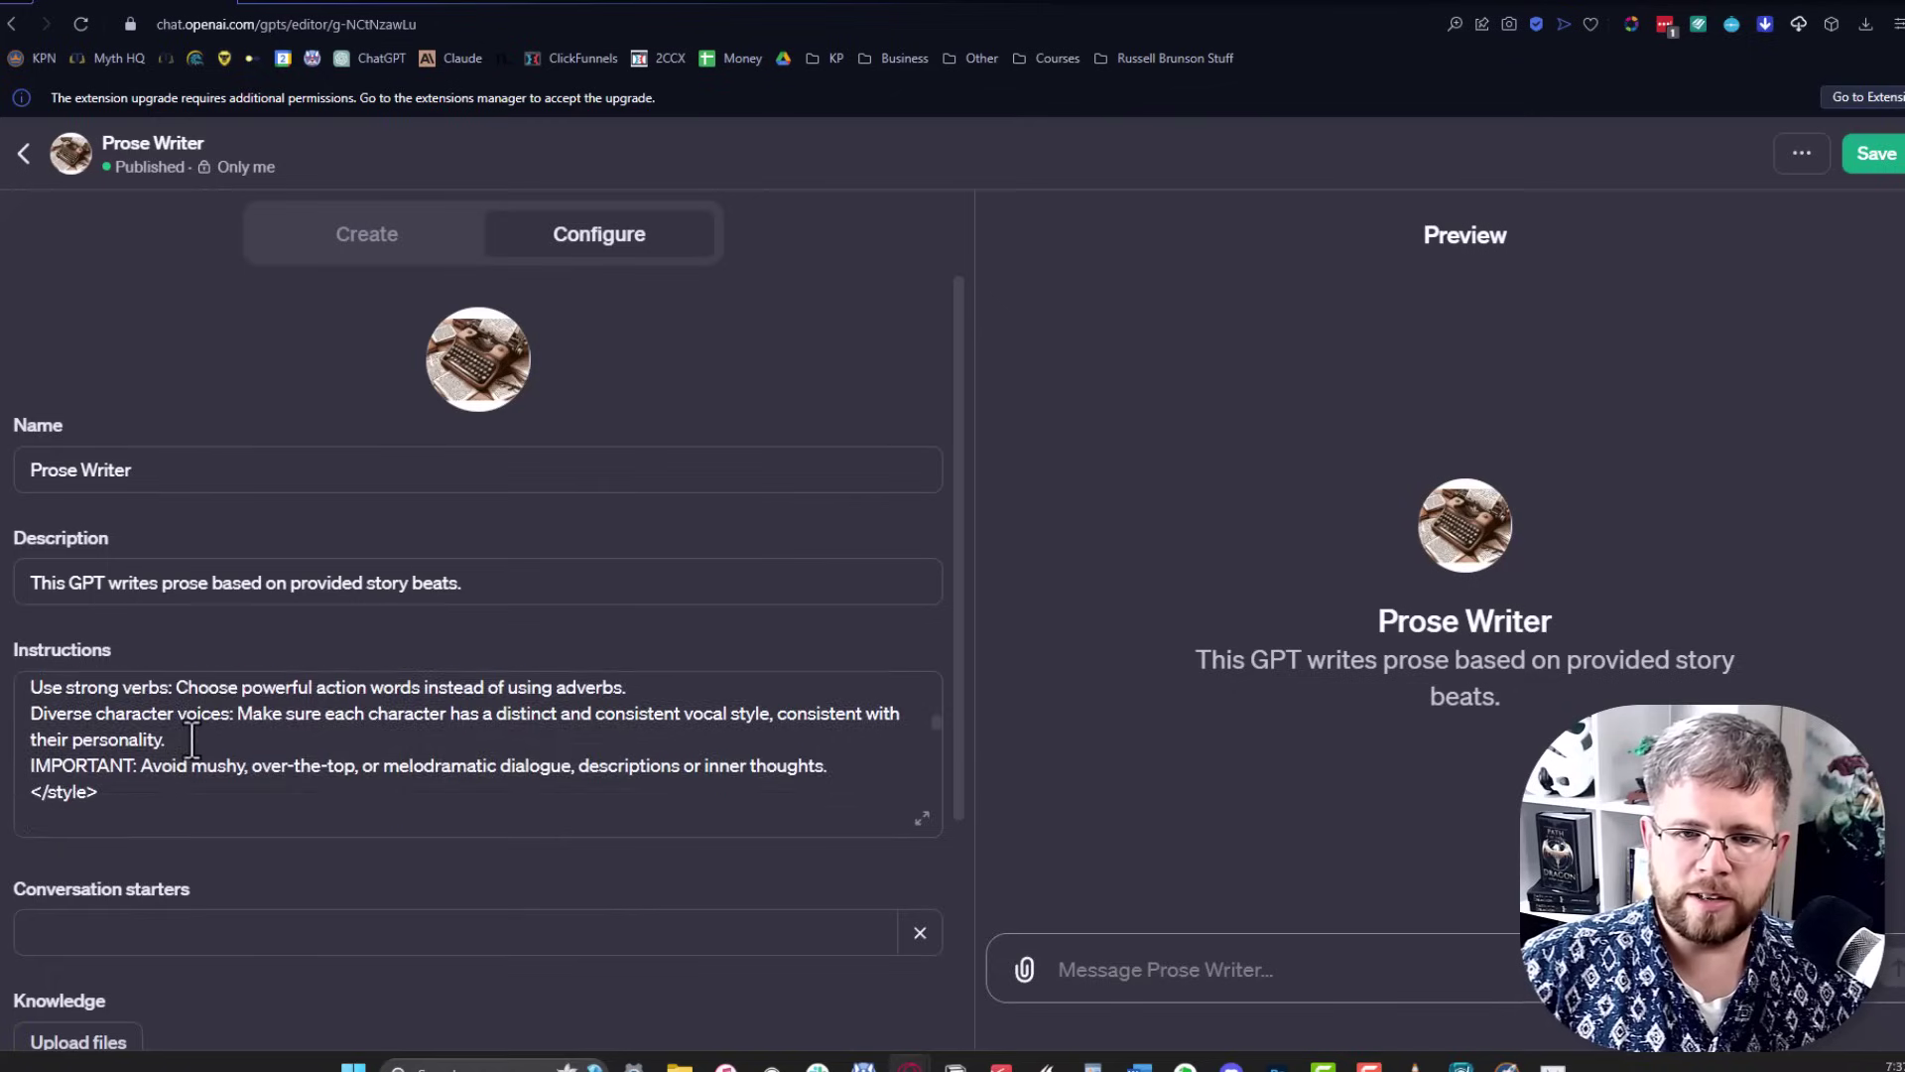
{"action": "scroll", "coordinate": [194, 743], "scroll_direction": "up", "scroll_amount": 3}
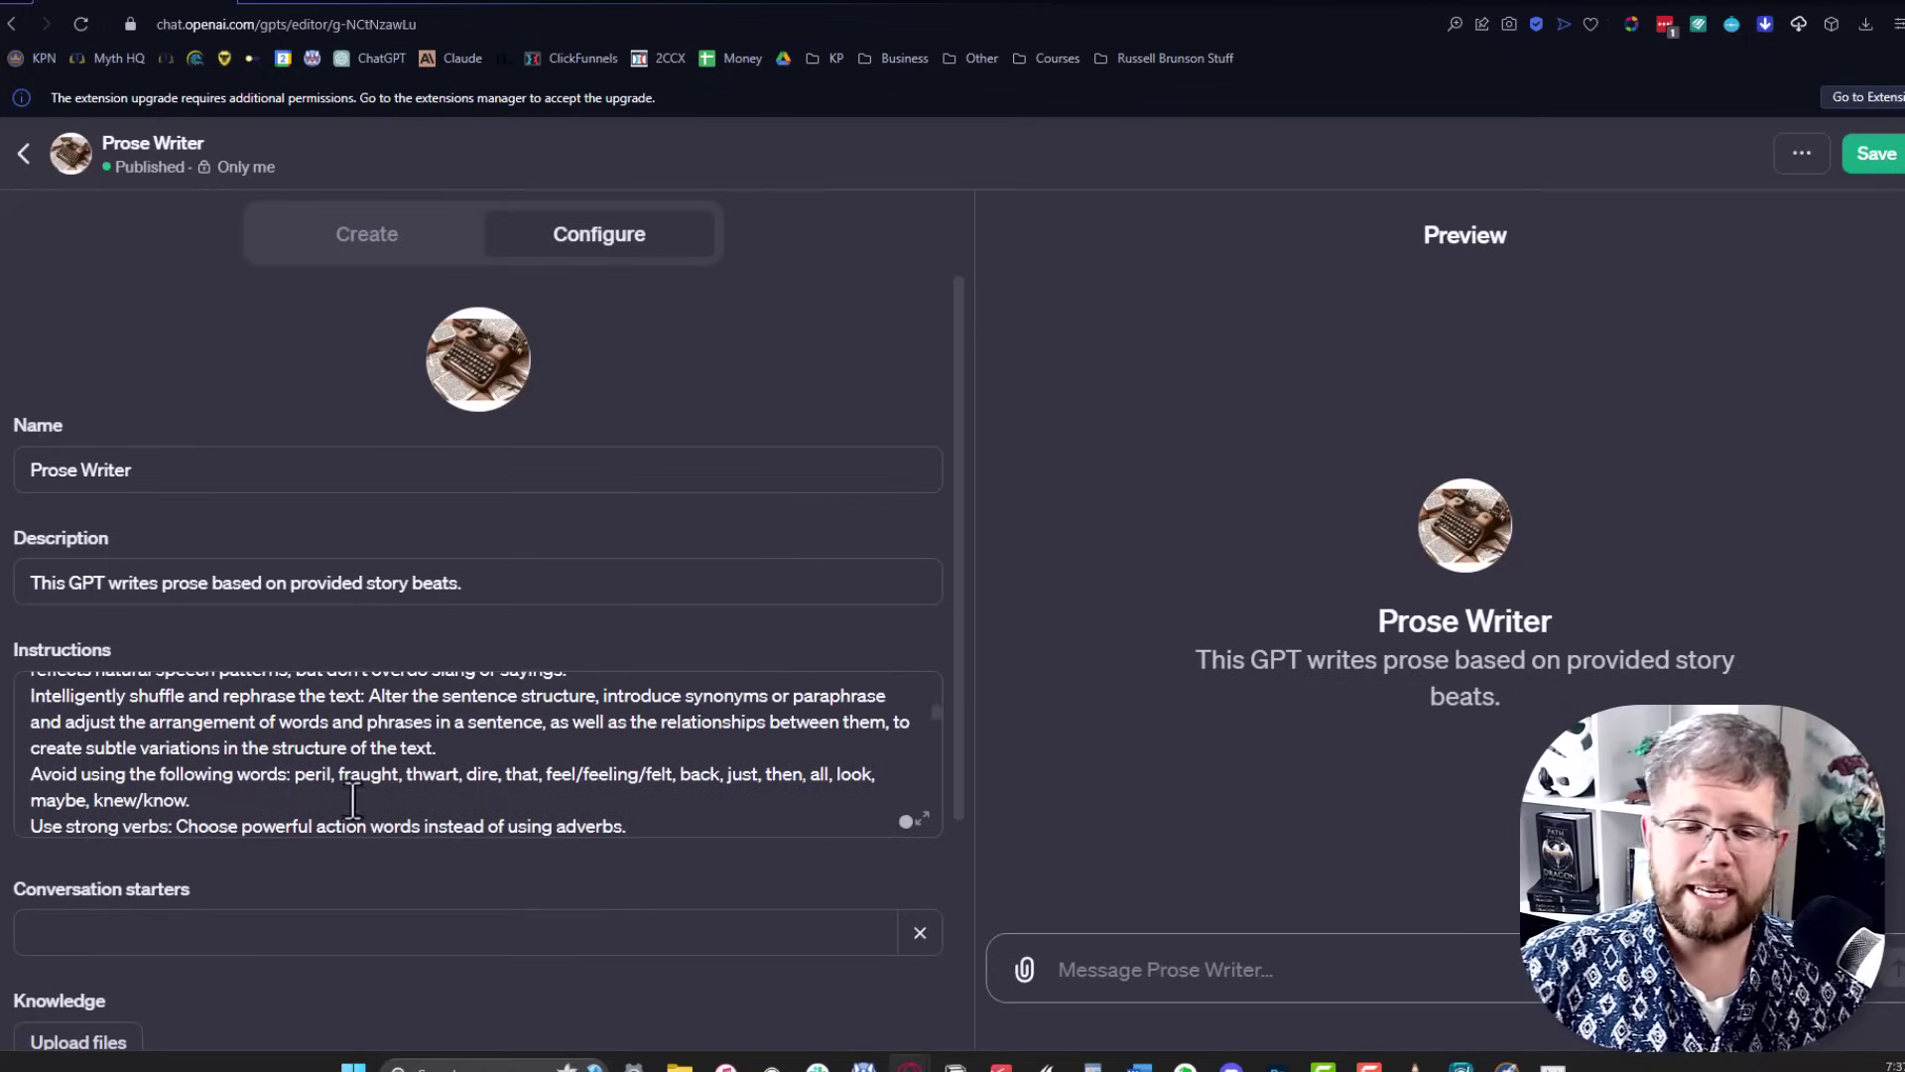
{"action": "left_click", "coordinate": [295, 774]}
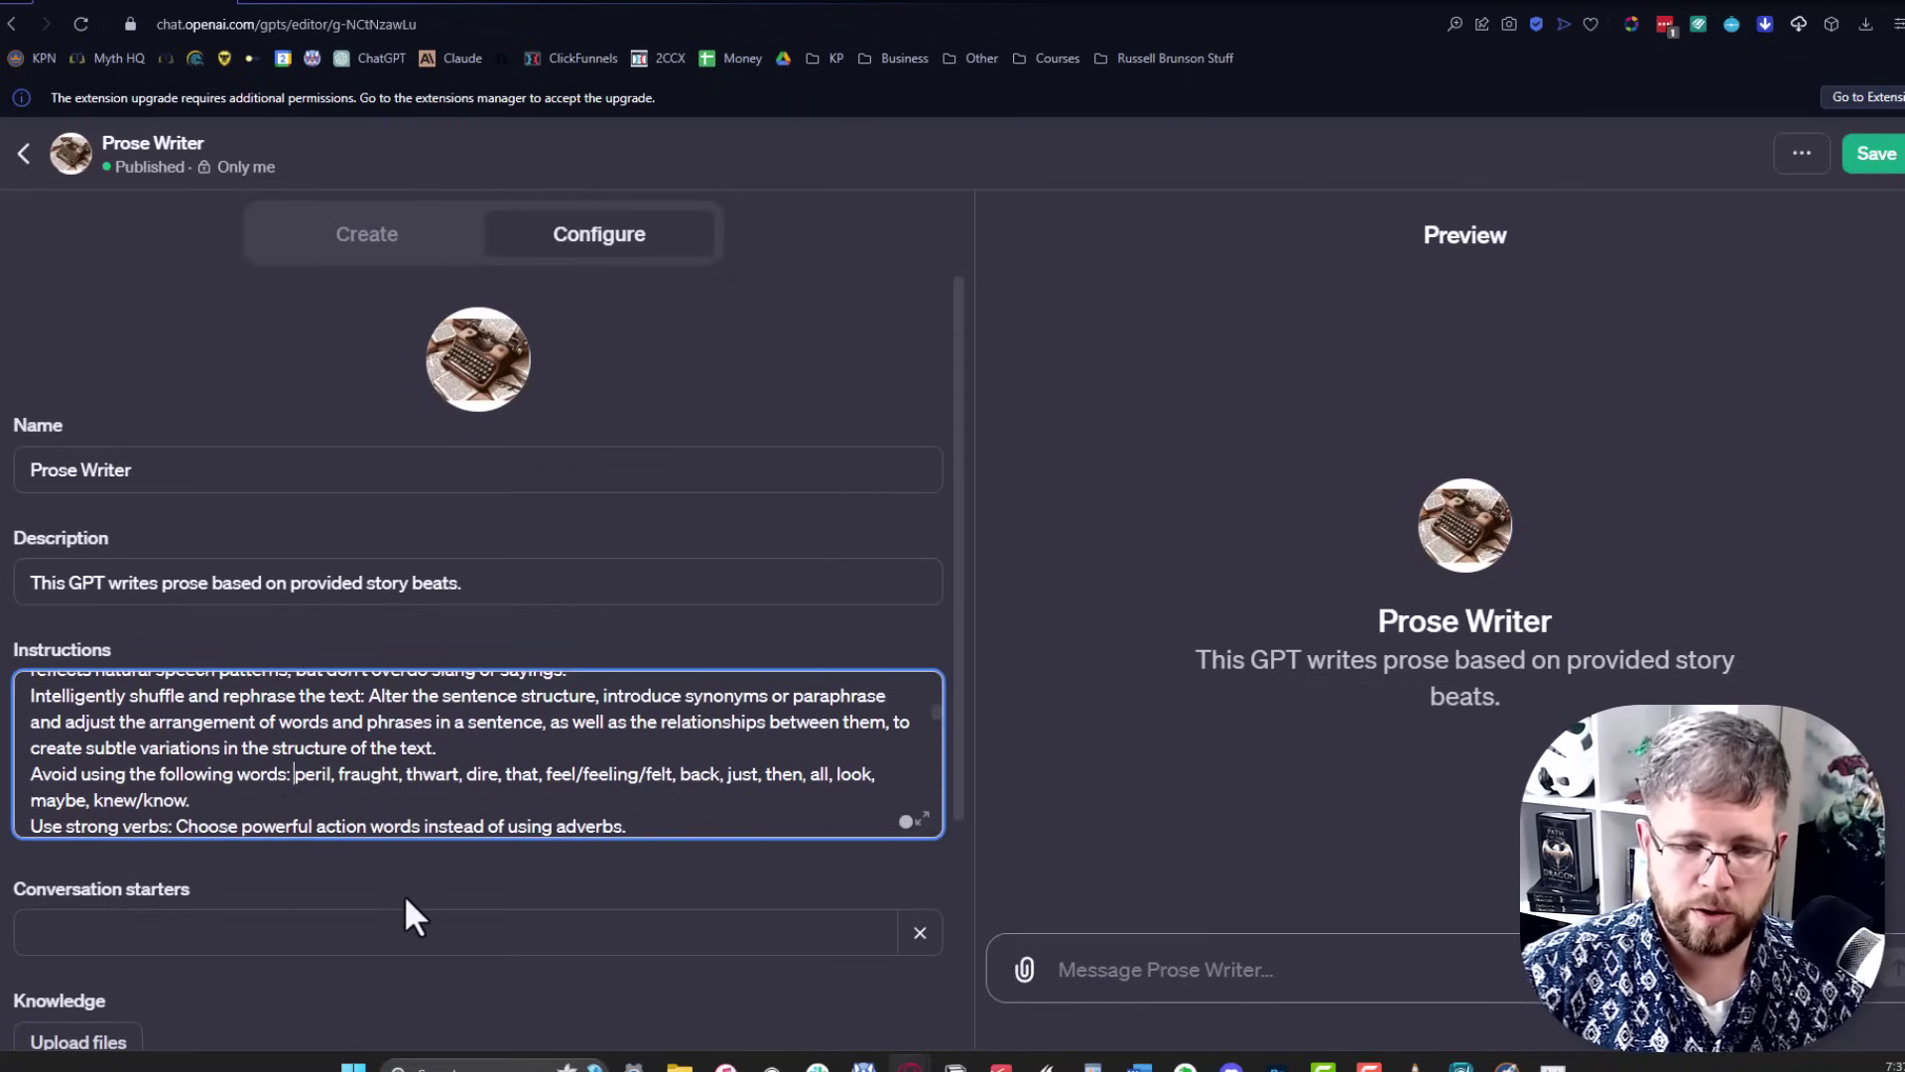
{"action": "type", "text": "testament, "}
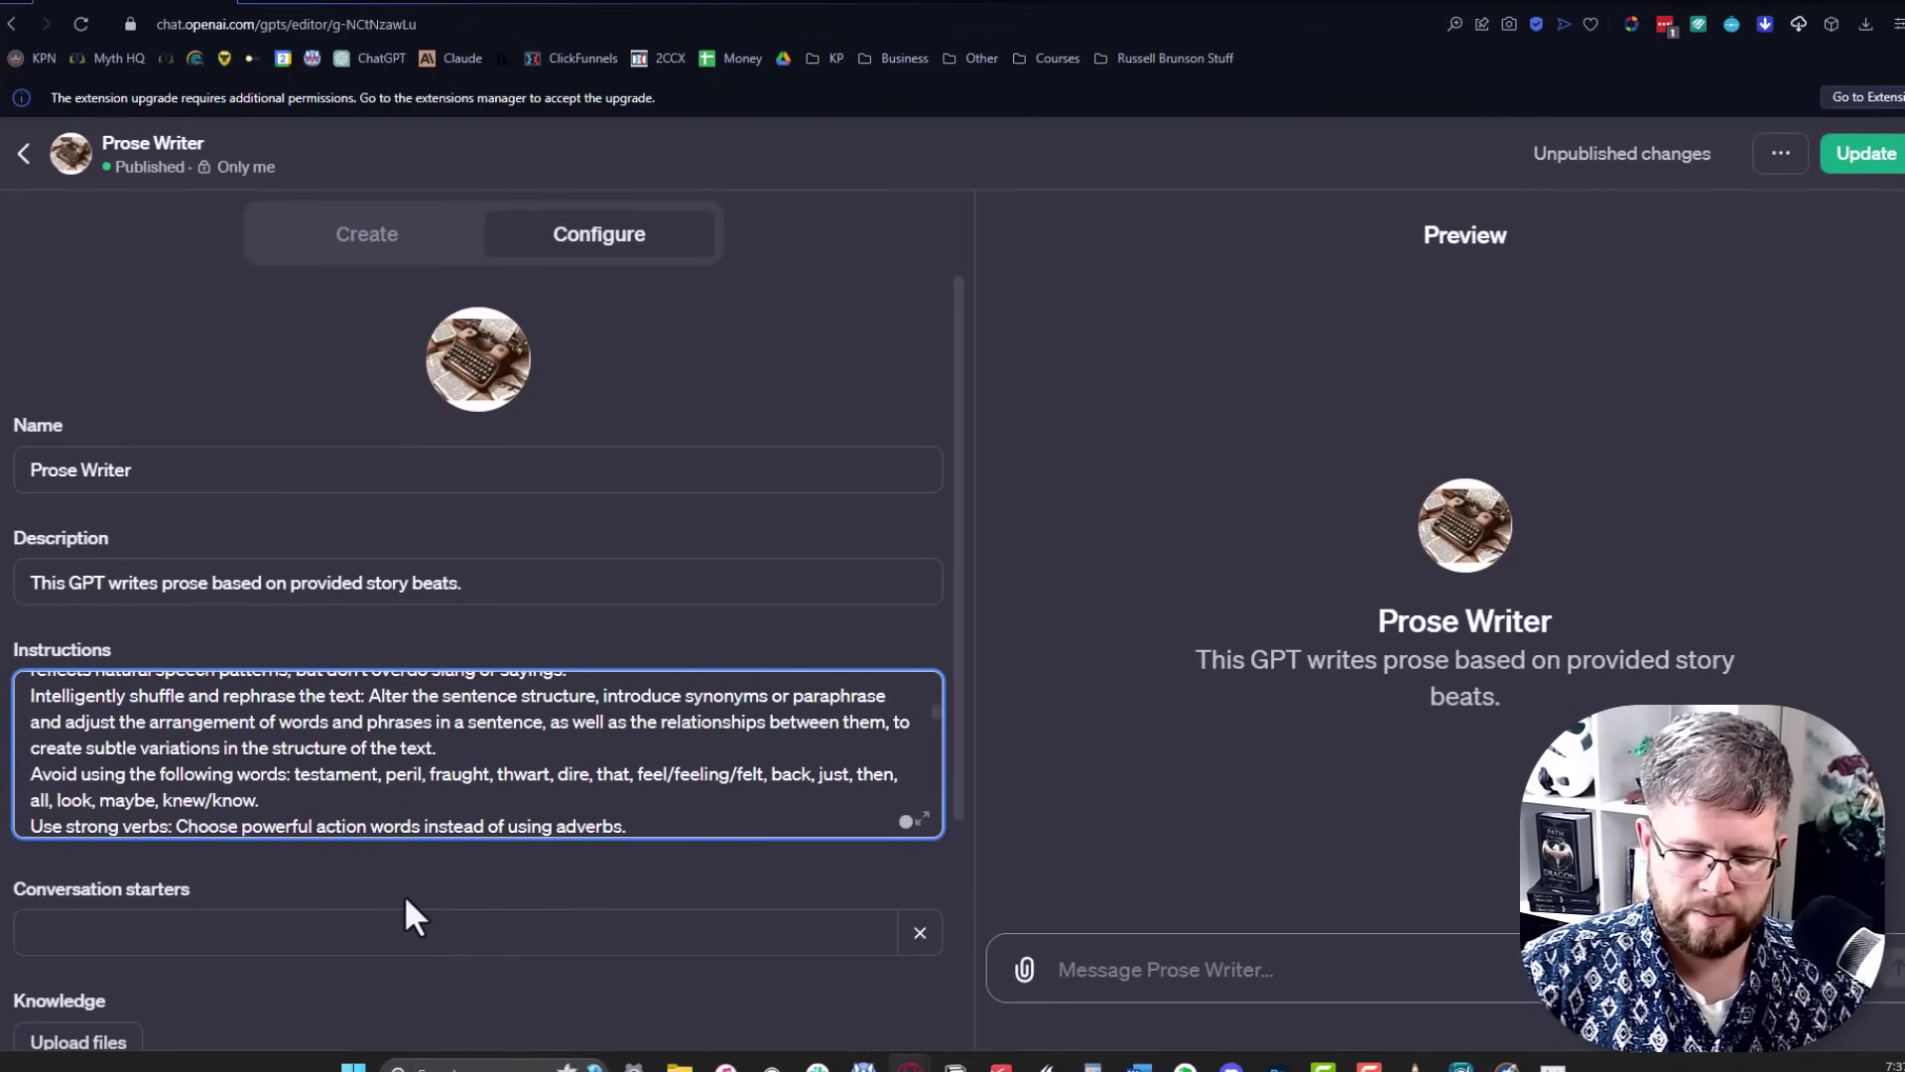
{"action": "type", "text": "preturnatural,"}
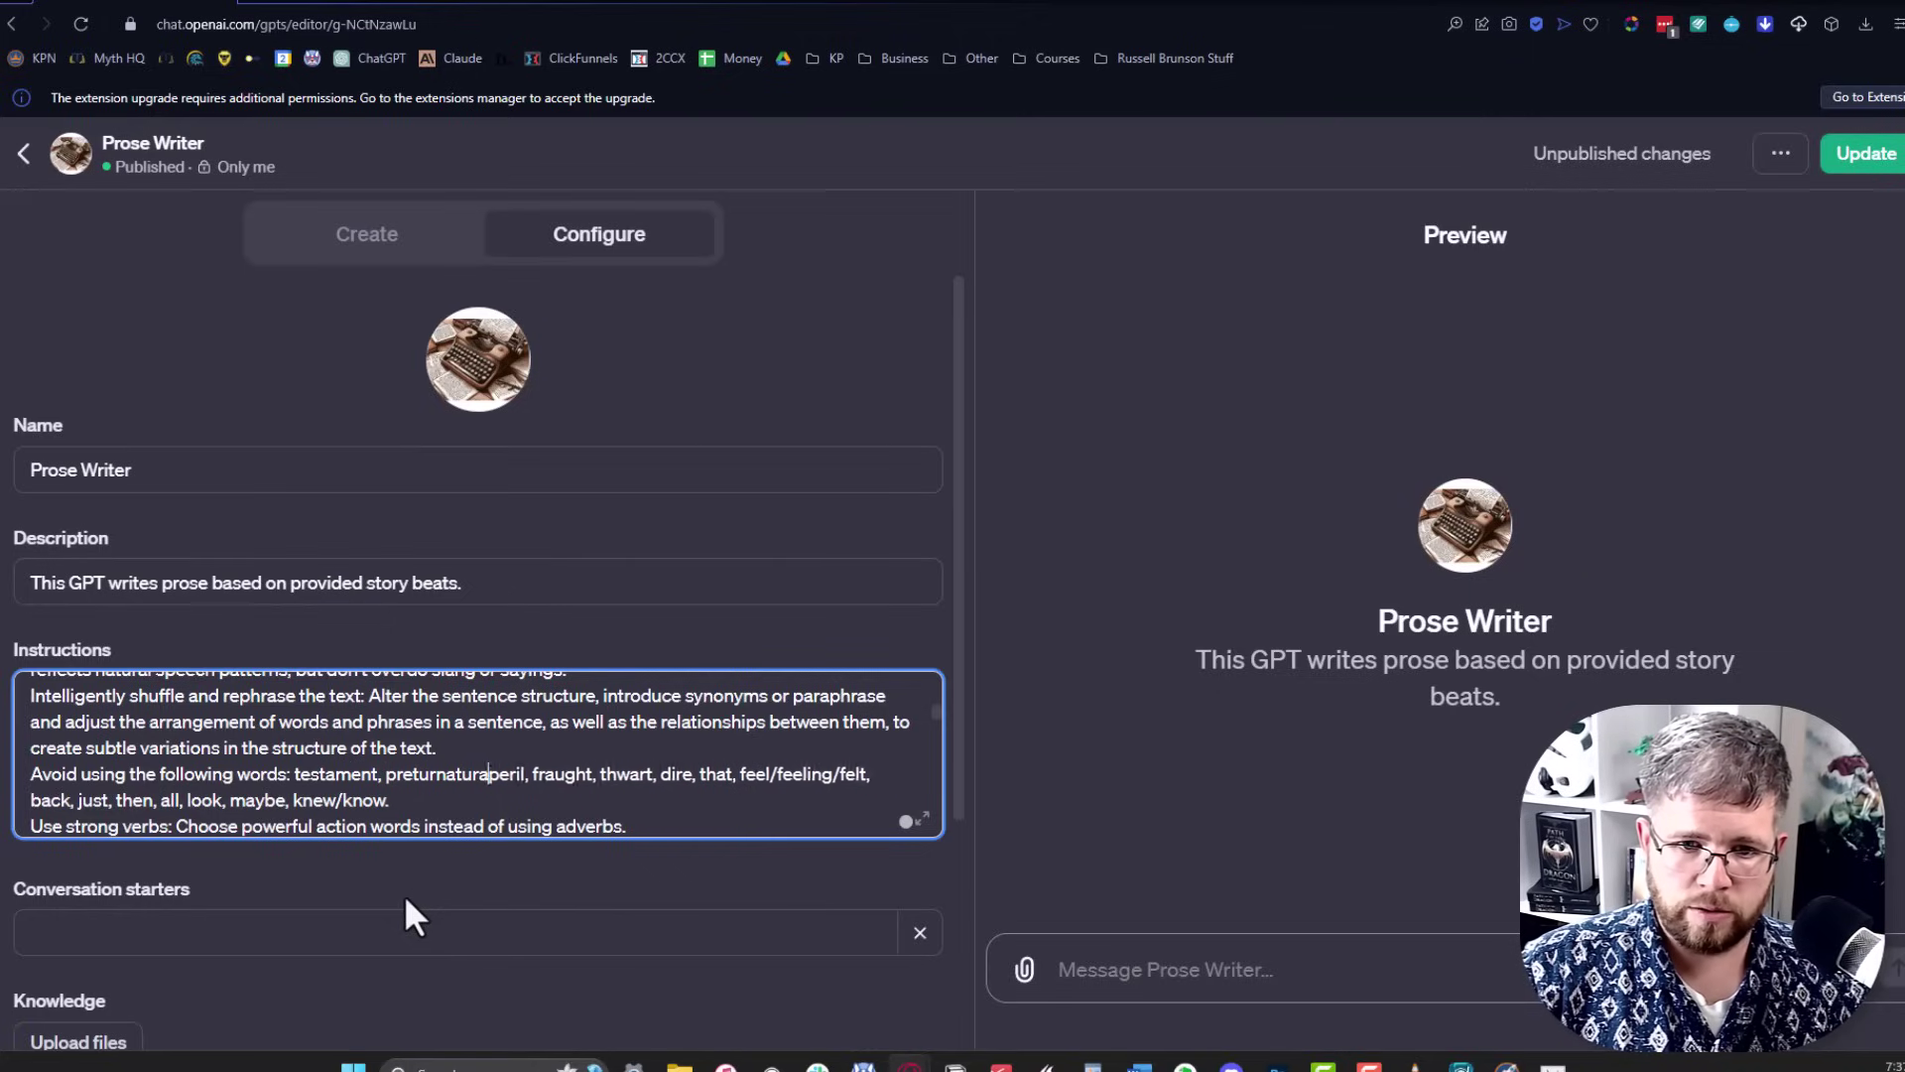
{"action": "right_click", "coordinate": [462, 773]}
{"action": "left_click", "coordinate": [501, 483]}
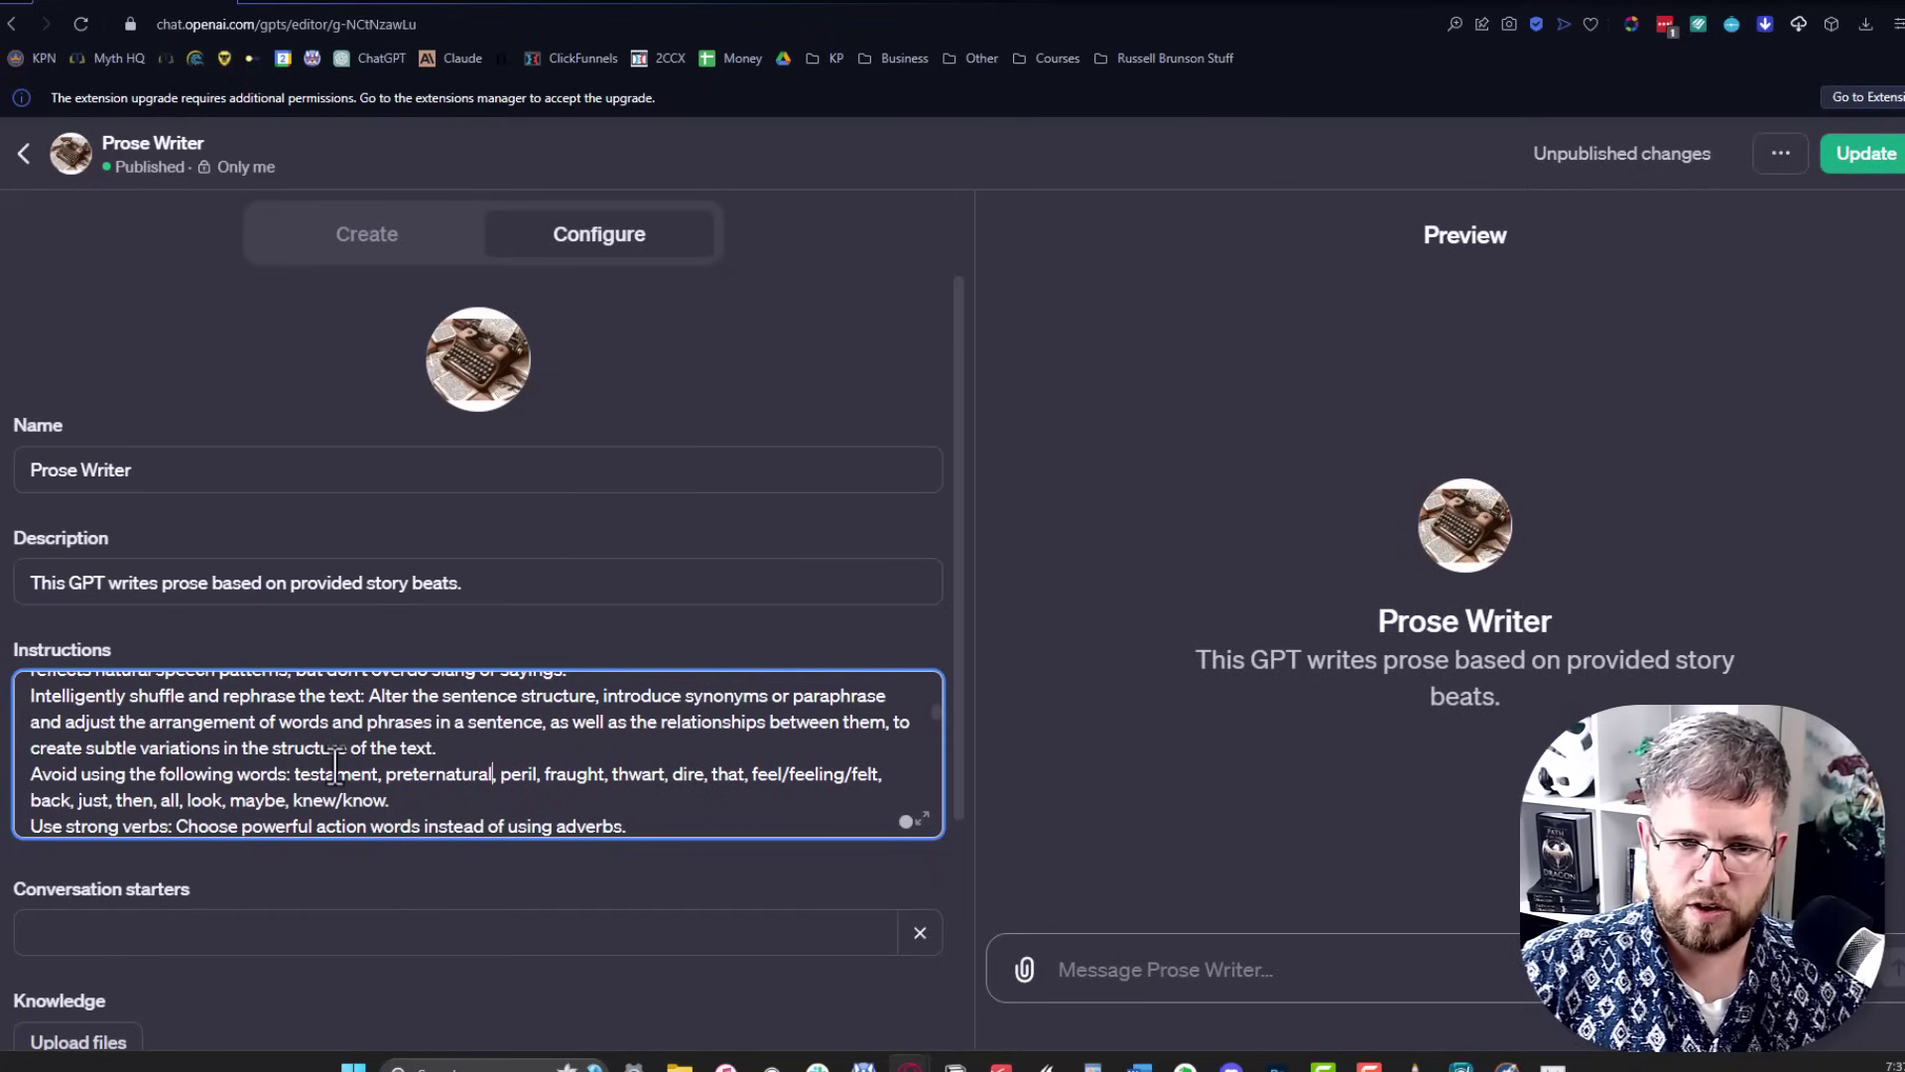
Paste the chapter beats into the Preview box and send them to test Prose Writer.
{"action": "left_click", "coordinate": [1306, 993]}
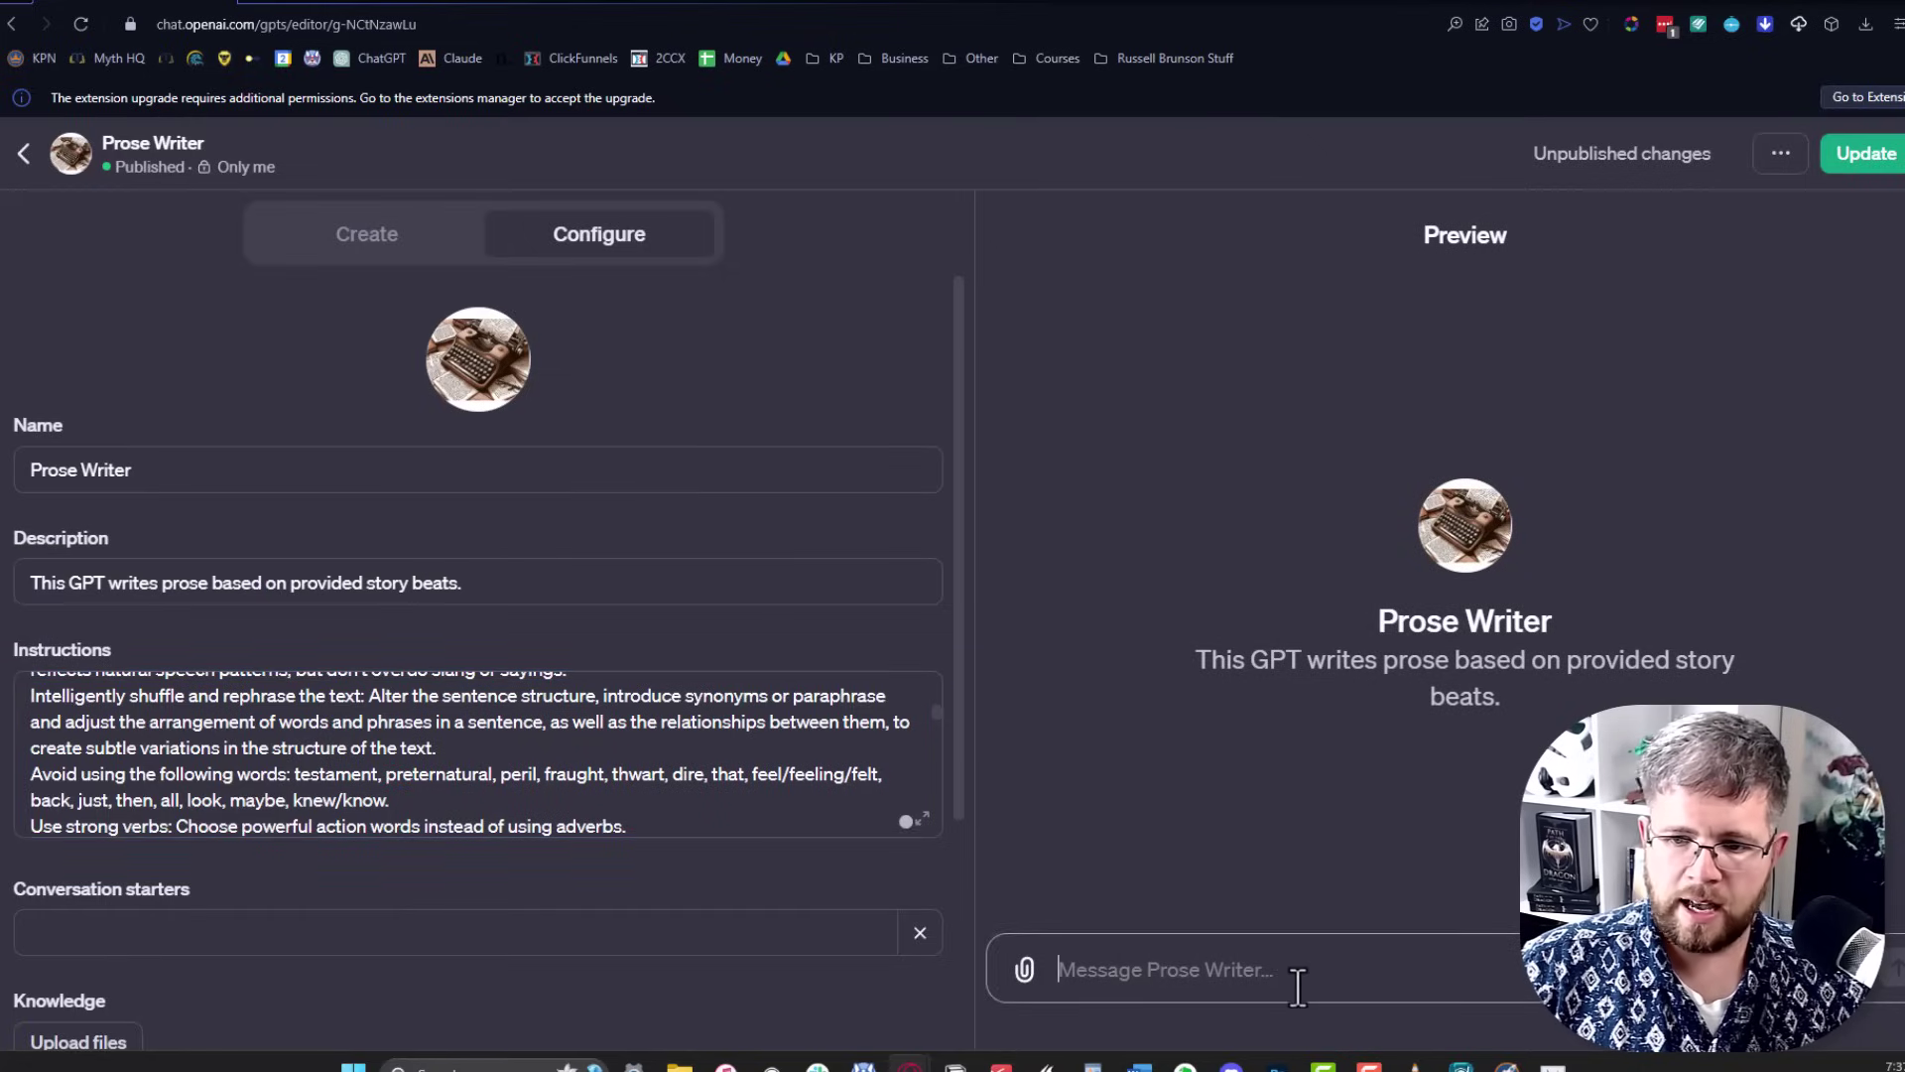
{"action": "key", "text": "ctrl+v"}
{"action": "key", "text": "Return"}
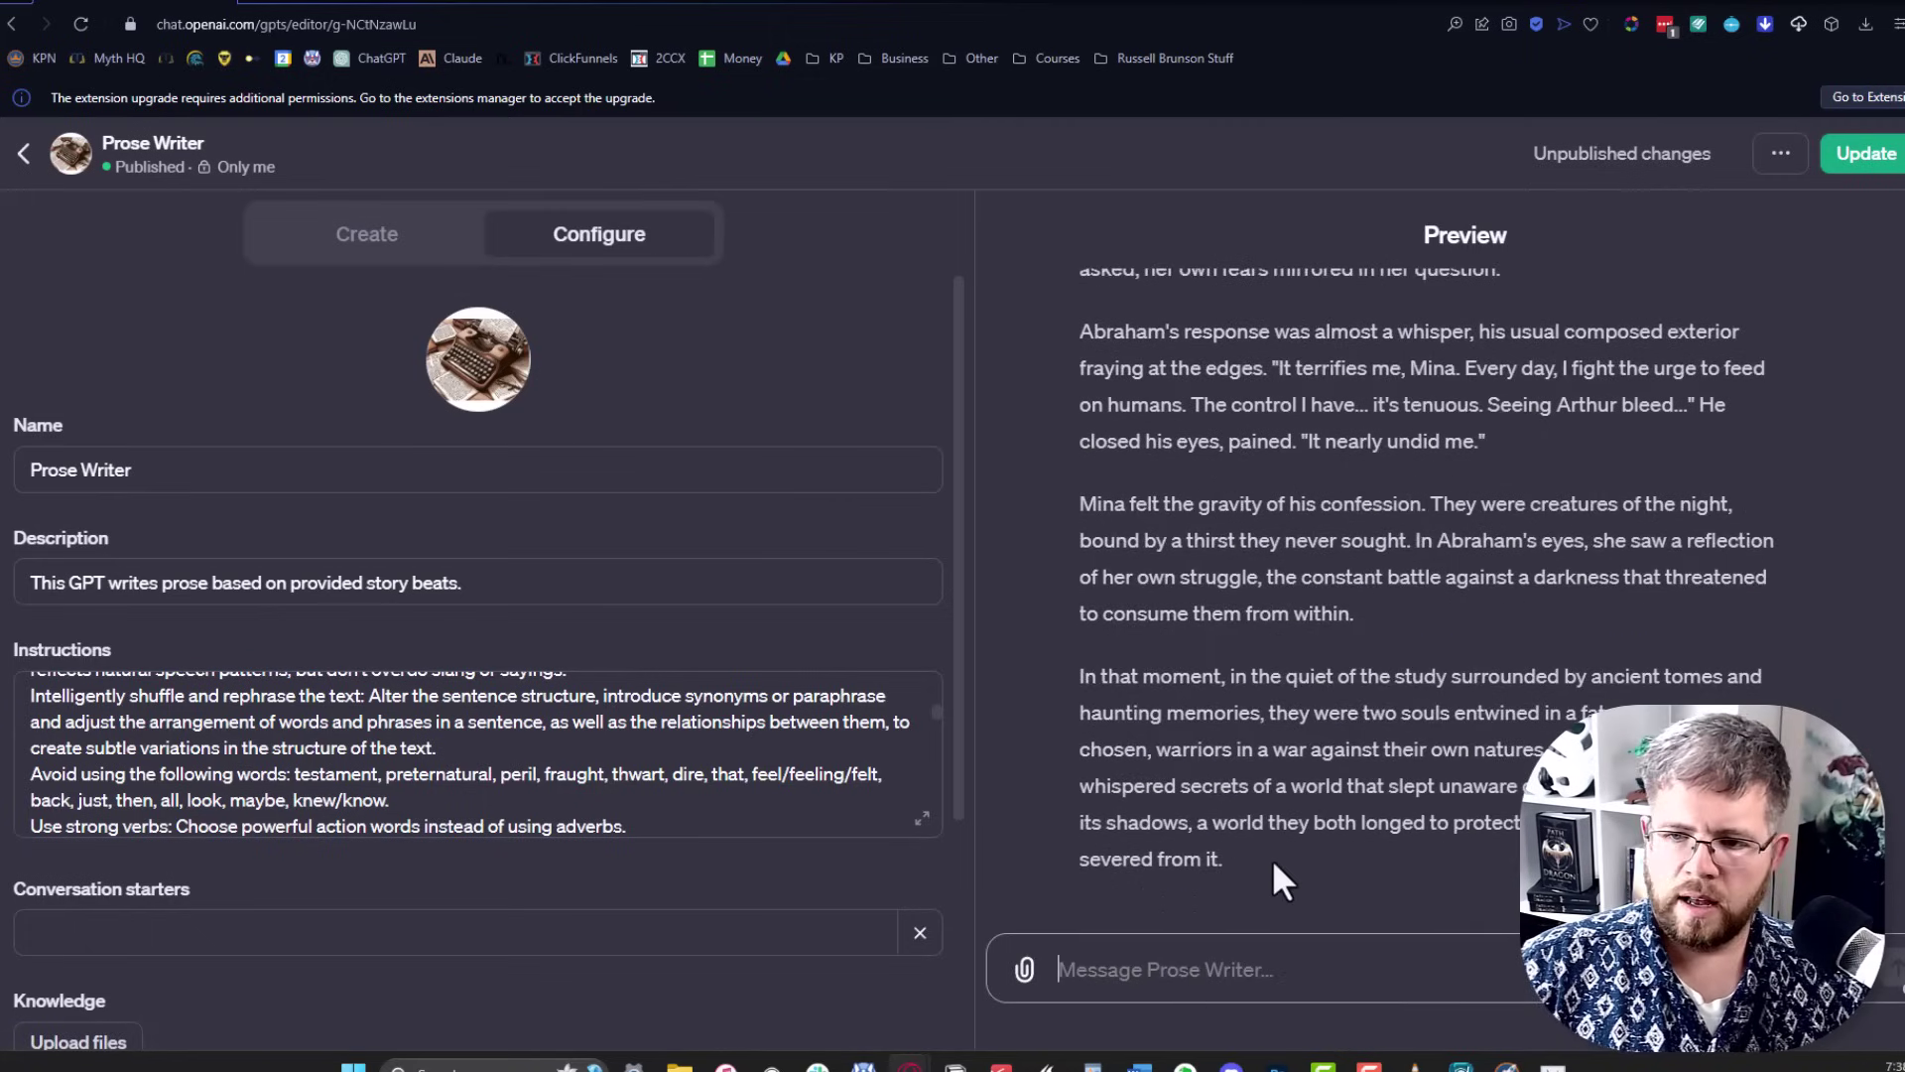
Copy the preview's drafted study scene between Mina and Abraham.
{"action": "left_click_drag", "start_coordinate": [1272, 860], "coordinate": [1078, 576]}
{"action": "right_click", "coordinate": [1243, 592]}
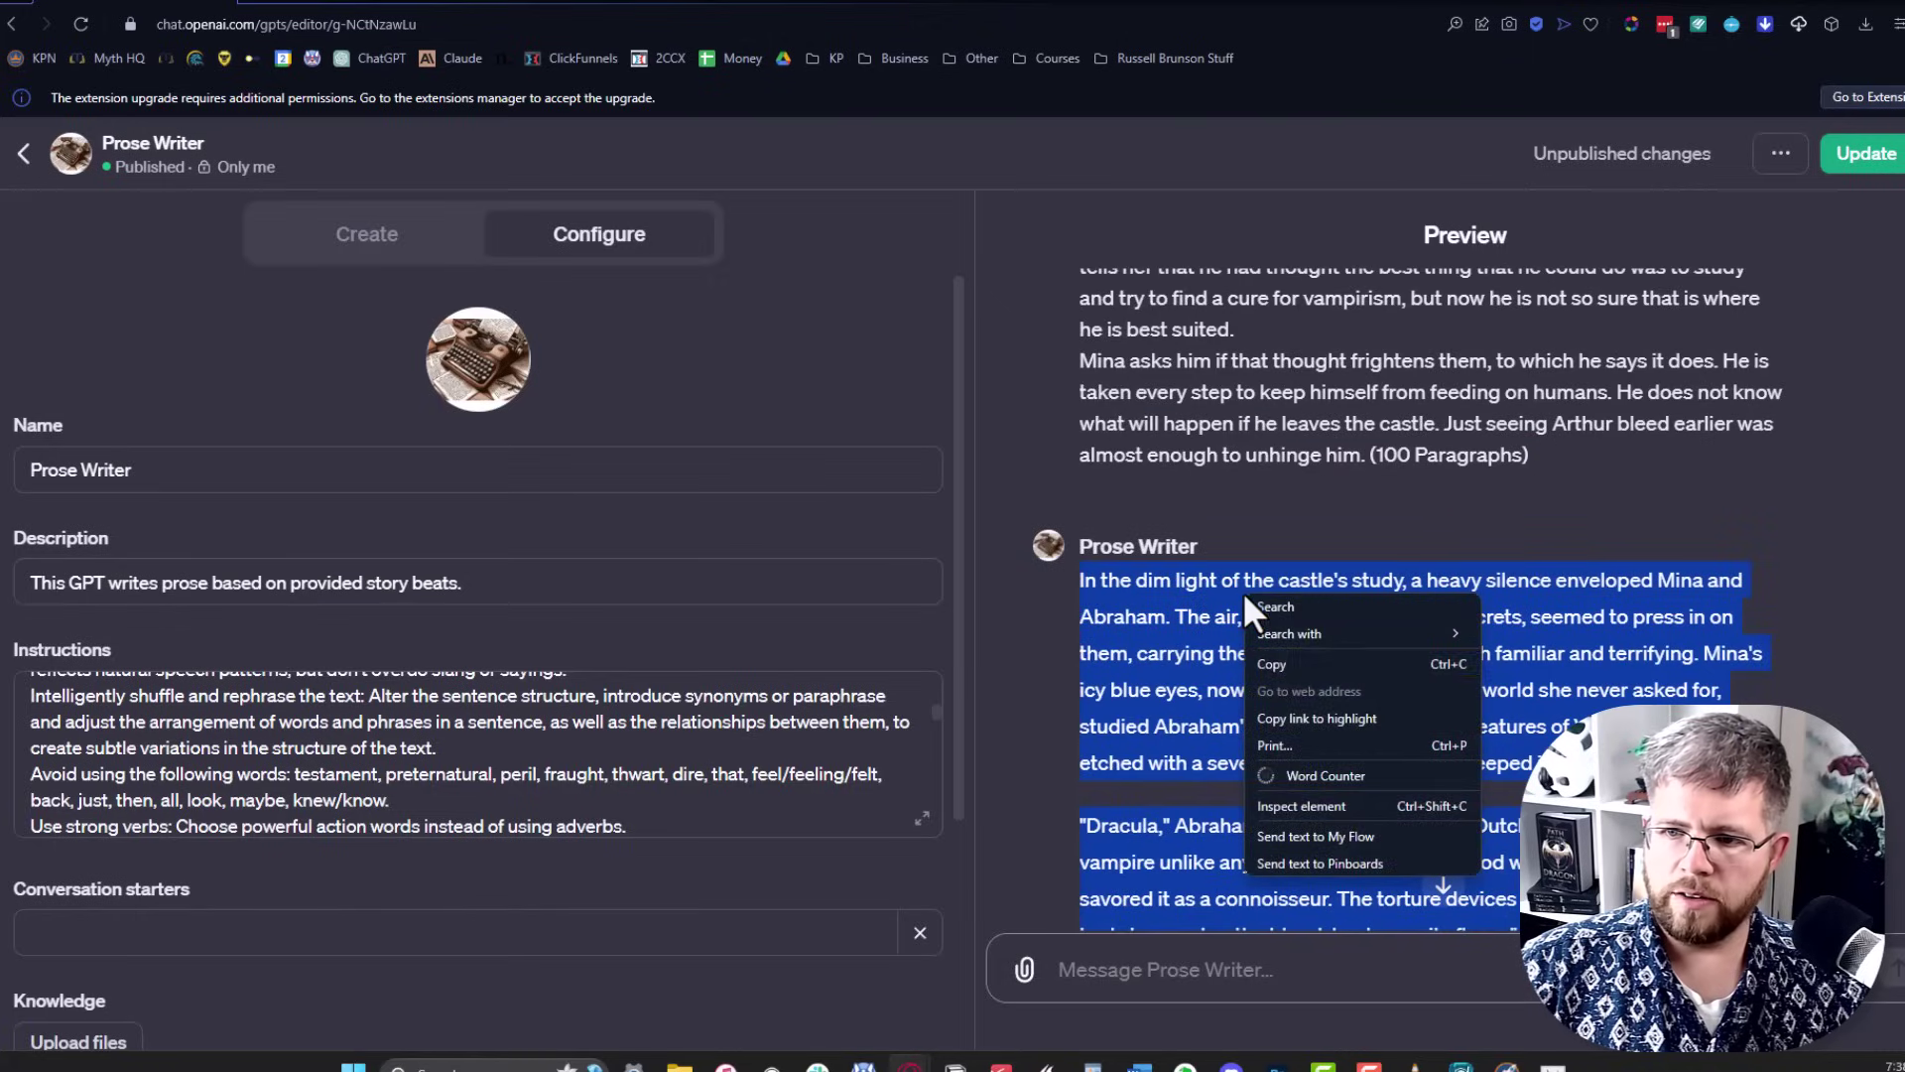
{"action": "left_click", "coordinate": [1280, 620]}
{"action": "left_click", "coordinate": [449, 10]}
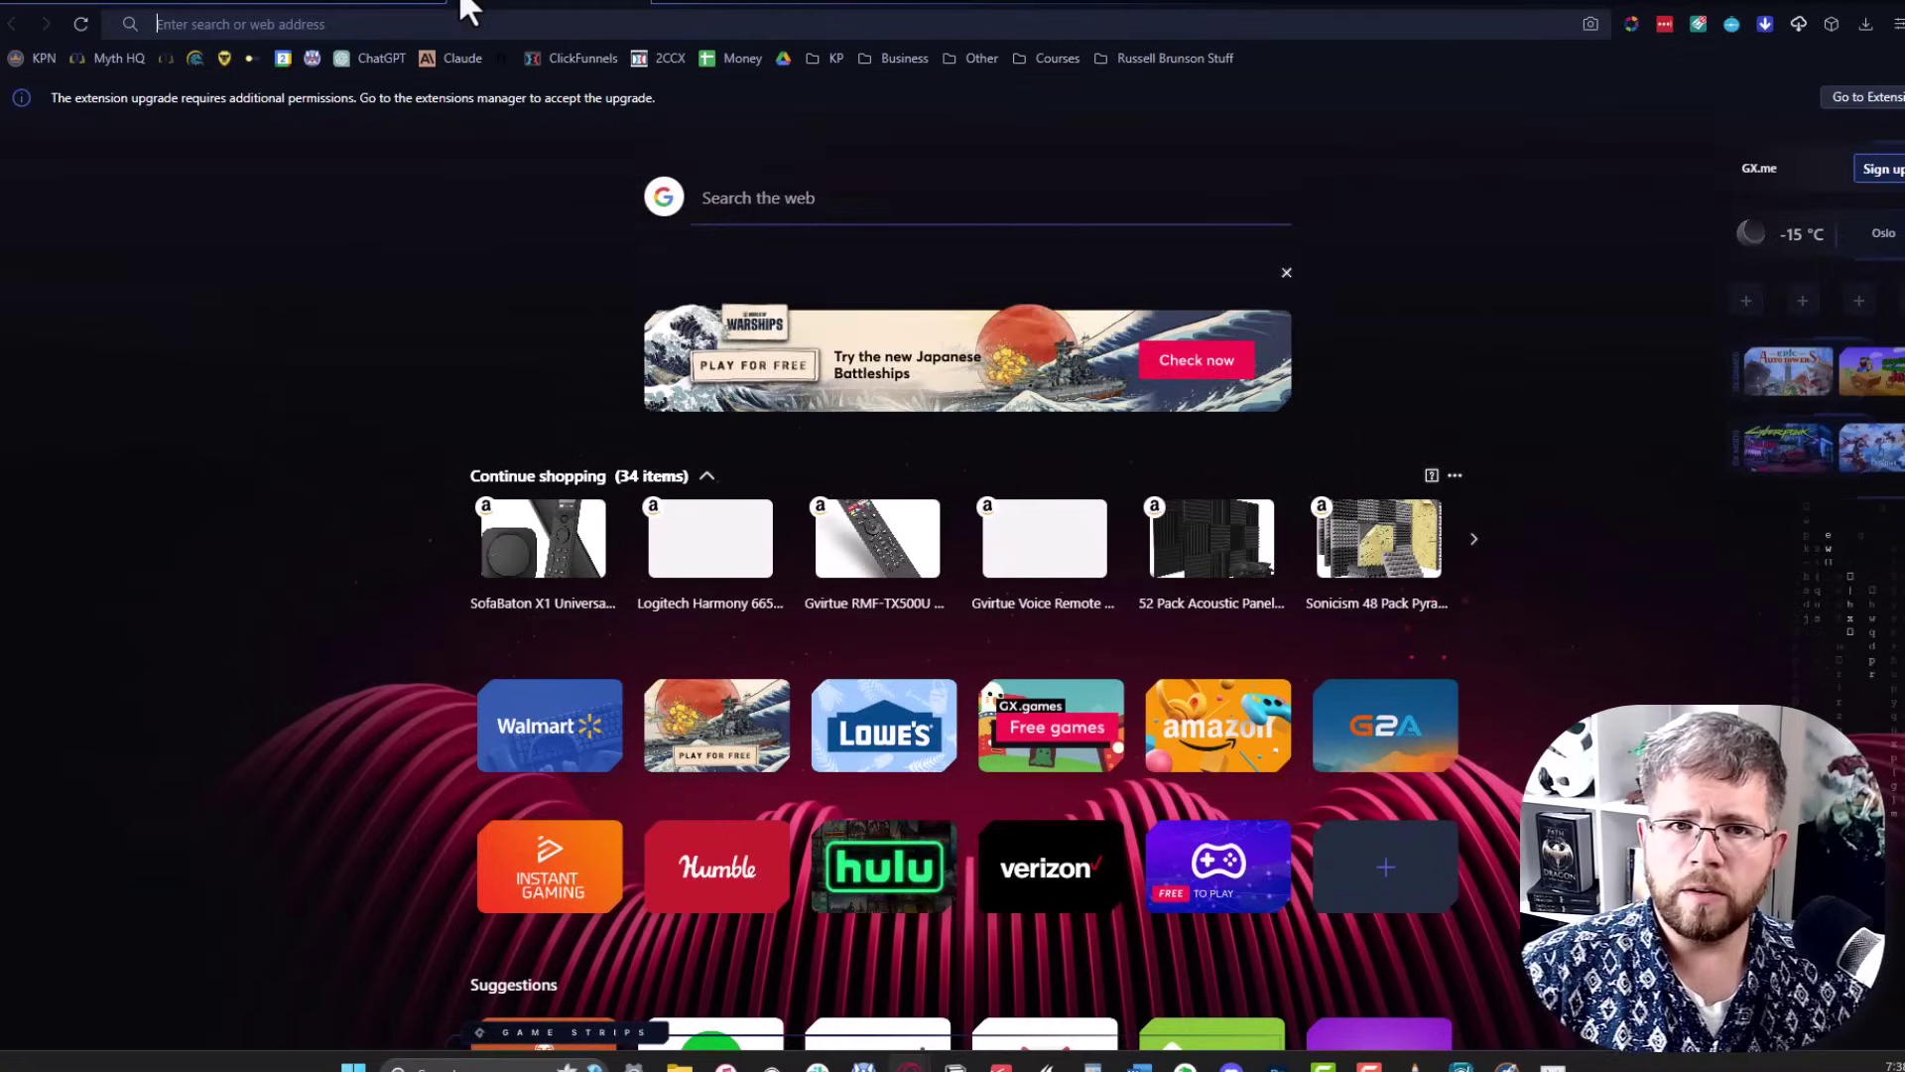
Paste the copied reply into wordcounter.net: 472 words, 2,750 characters.
{"action": "type", "text": "word"}
{"action": "key", "text": "Return"}
{"action": "key", "text": "ctrl+v"}
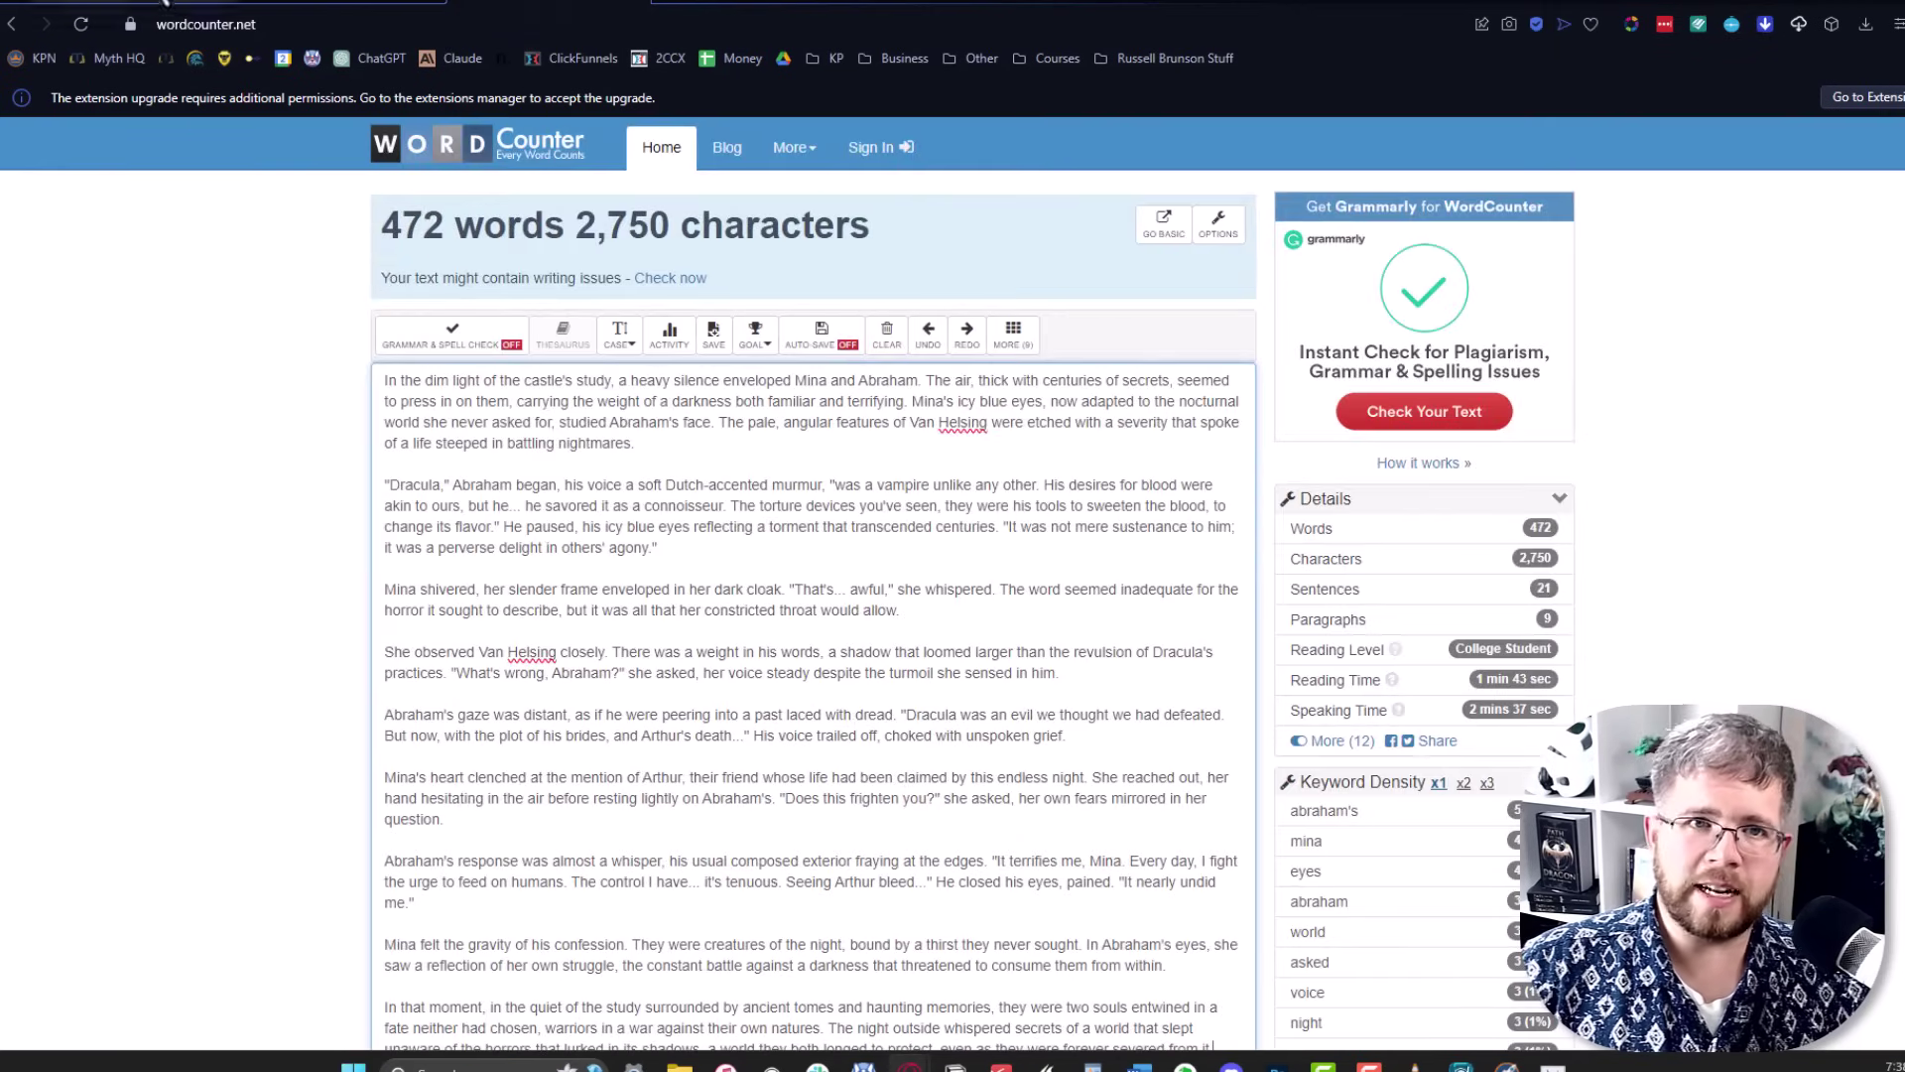
{"action": "left_click", "coordinate": [135, 6]}
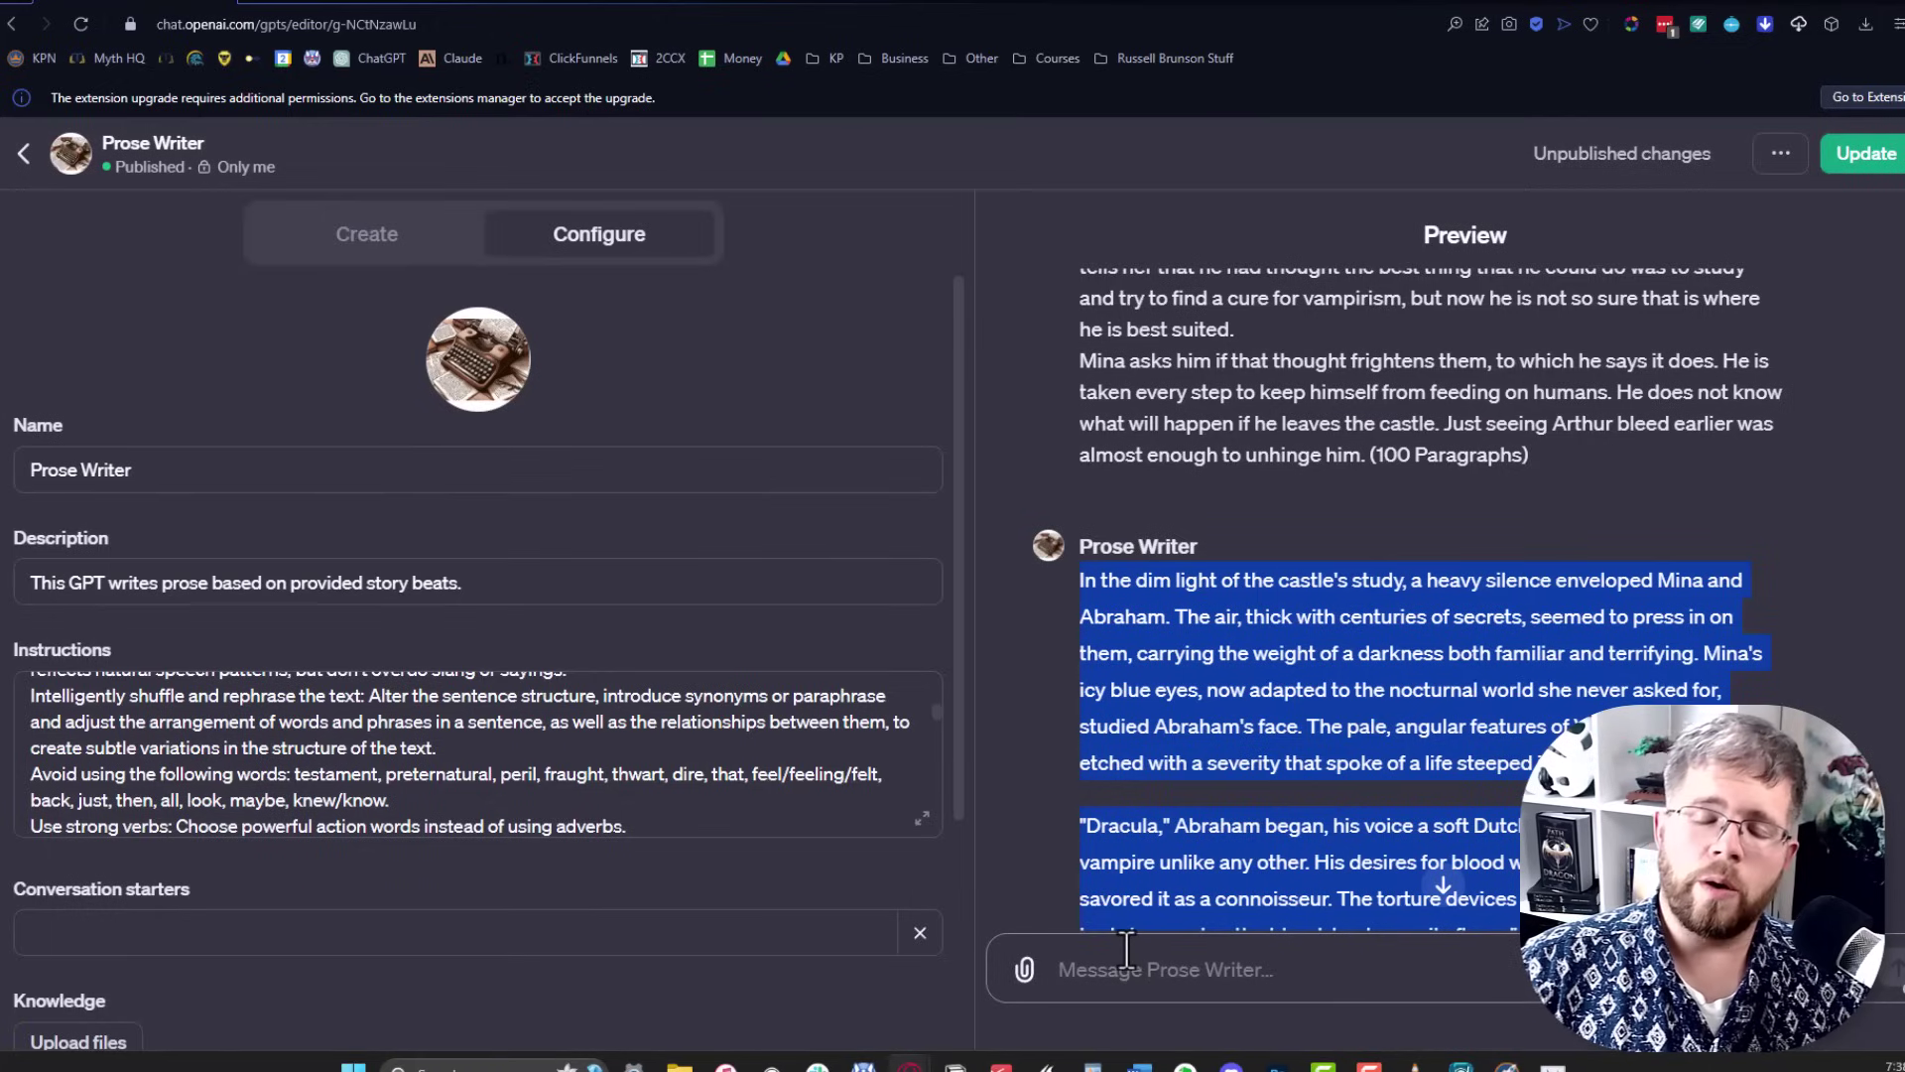
{"action": "scroll", "coordinate": [1157, 708], "scroll_direction": "down", "scroll_amount": 5}
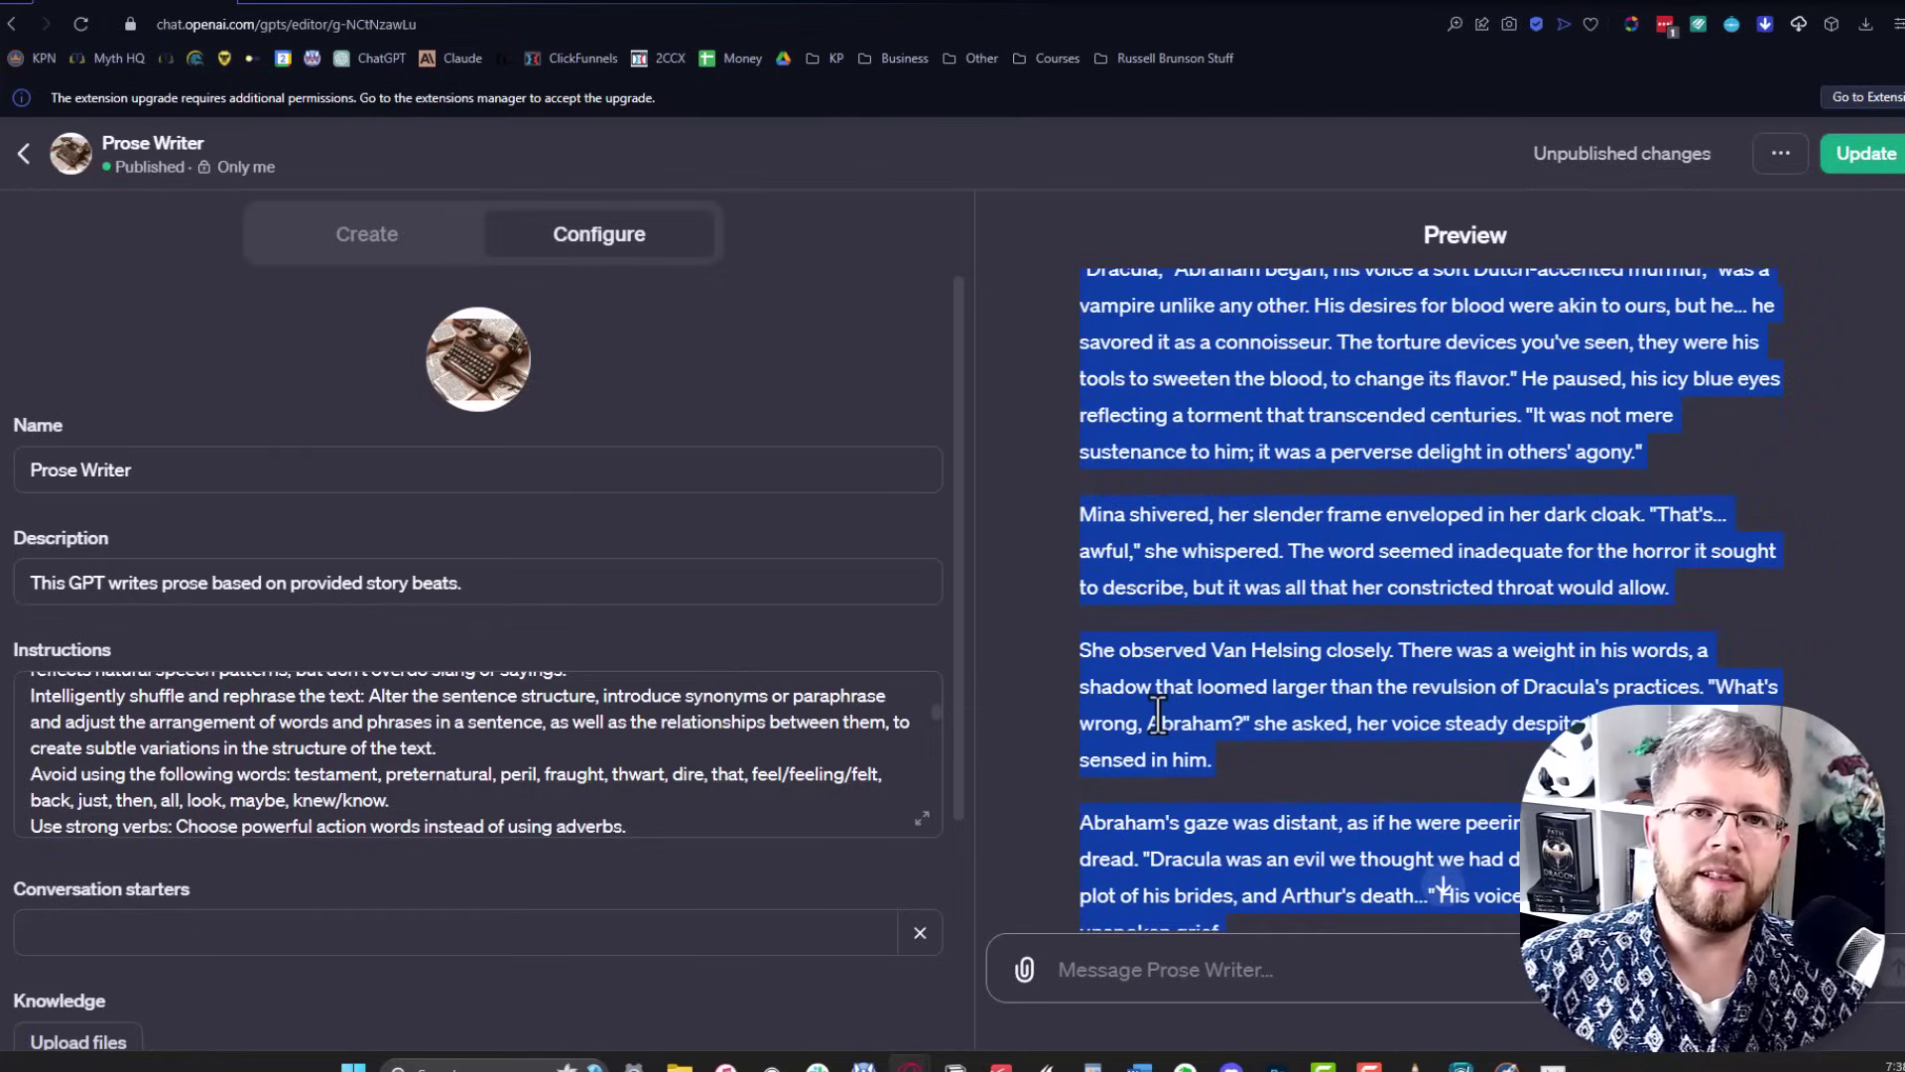
{"action": "scroll", "coordinate": [1068, 711], "scroll_direction": "down", "scroll_amount": 5}
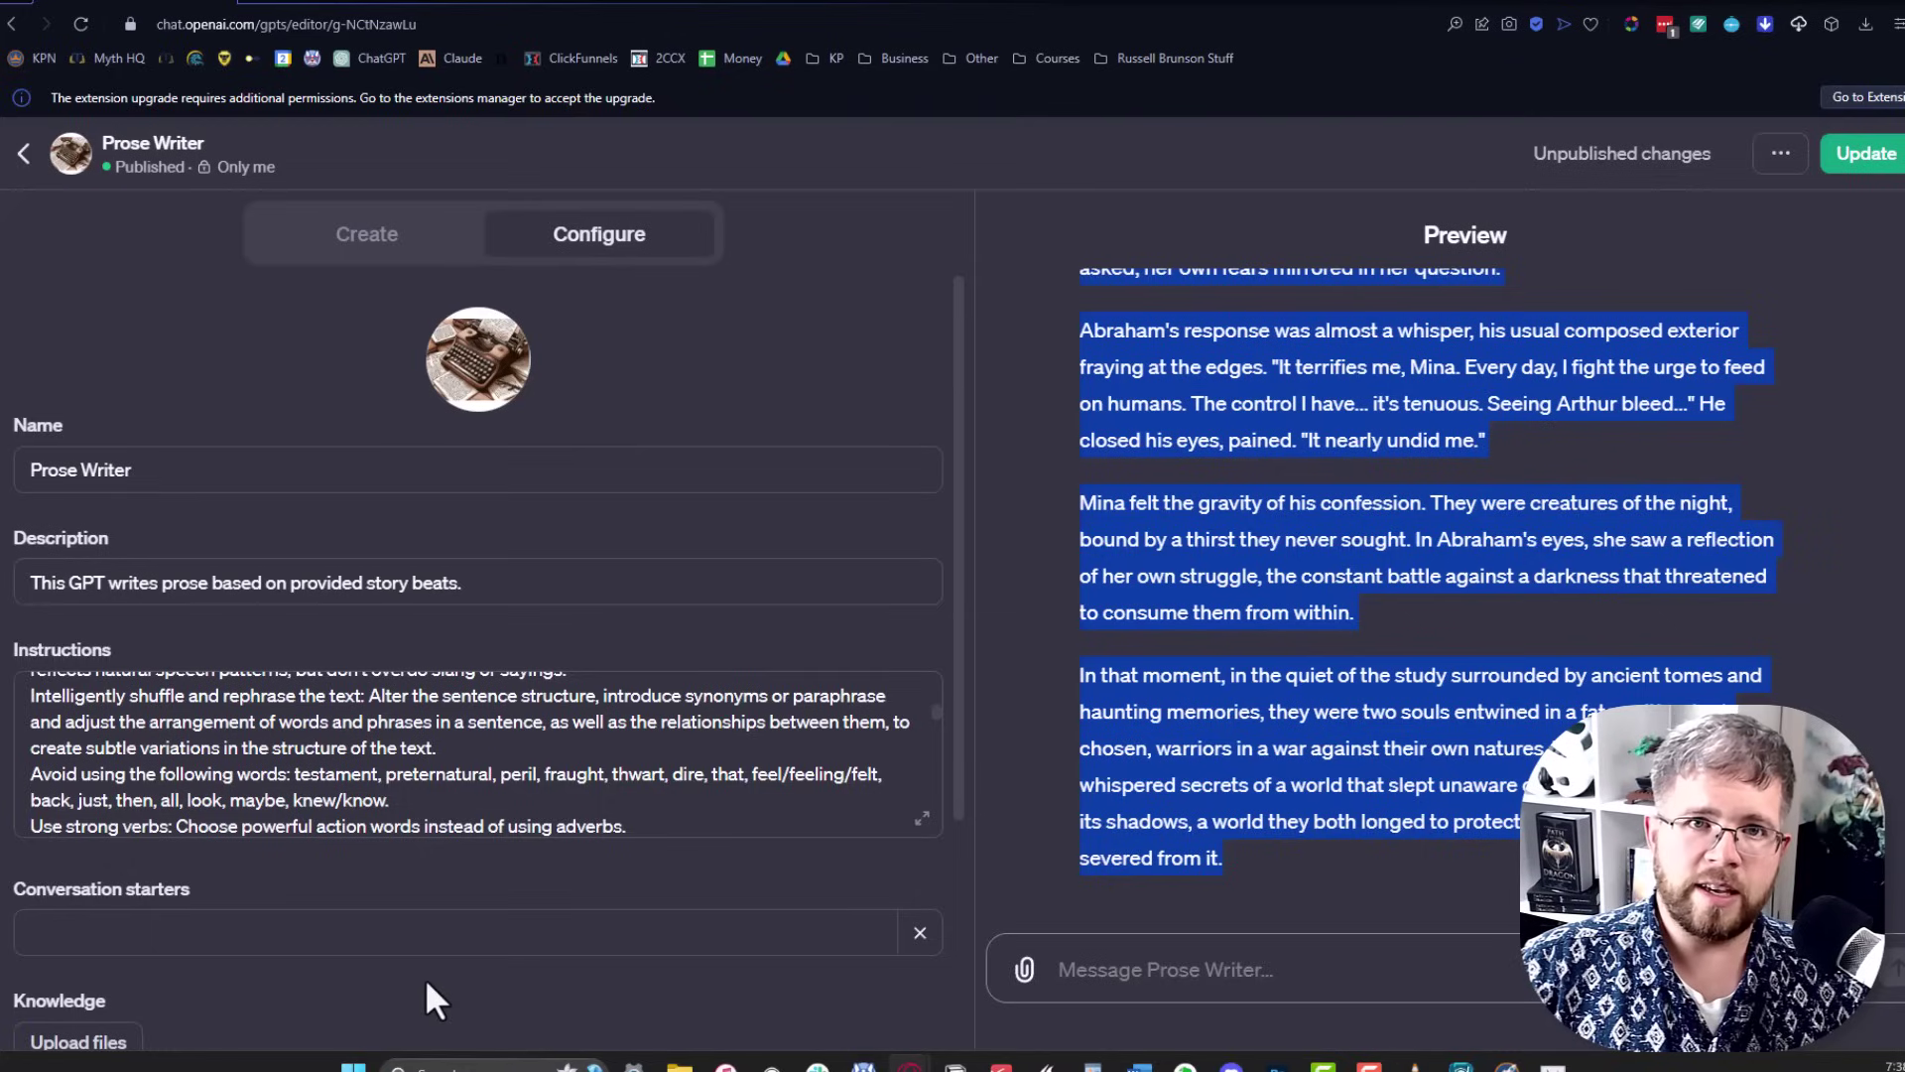
{"action": "scroll", "coordinate": [441, 784], "scroll_direction": "down", "scroll_amount": 3}
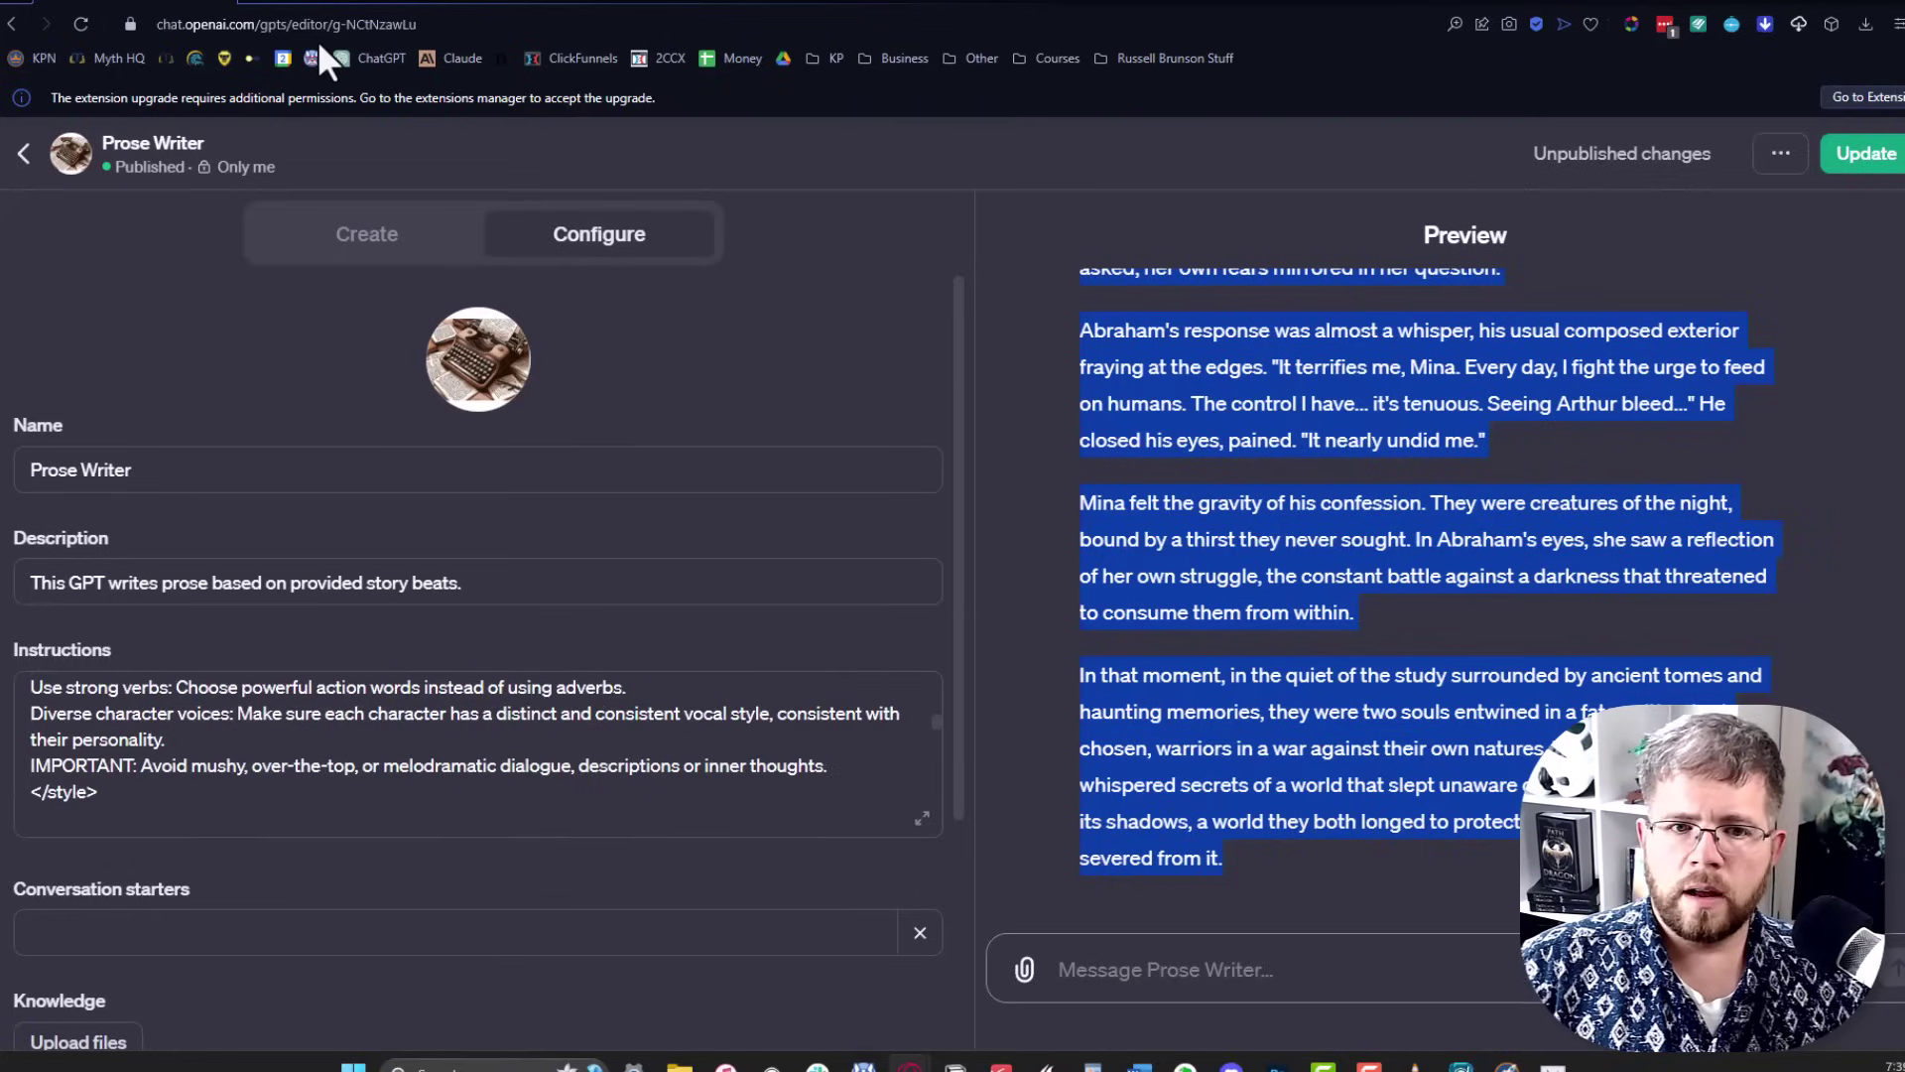